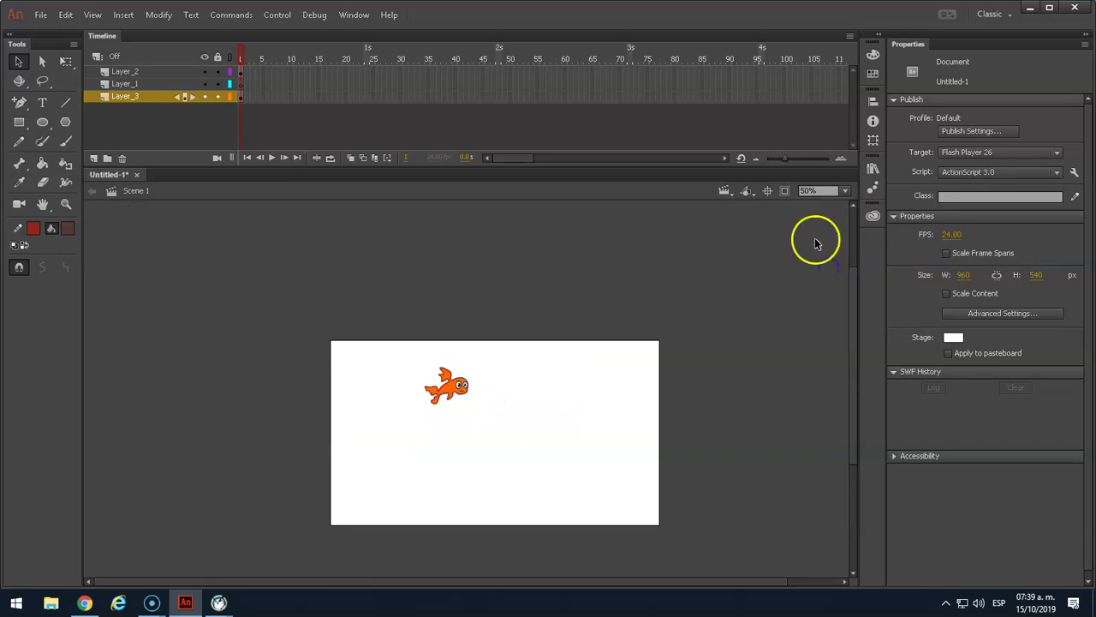
# Step: Examine the orange fish drawing at several magnifications, both up close and with the full stage in view
pyautogui.click(844, 189)
pyautogui.click(831, 282)
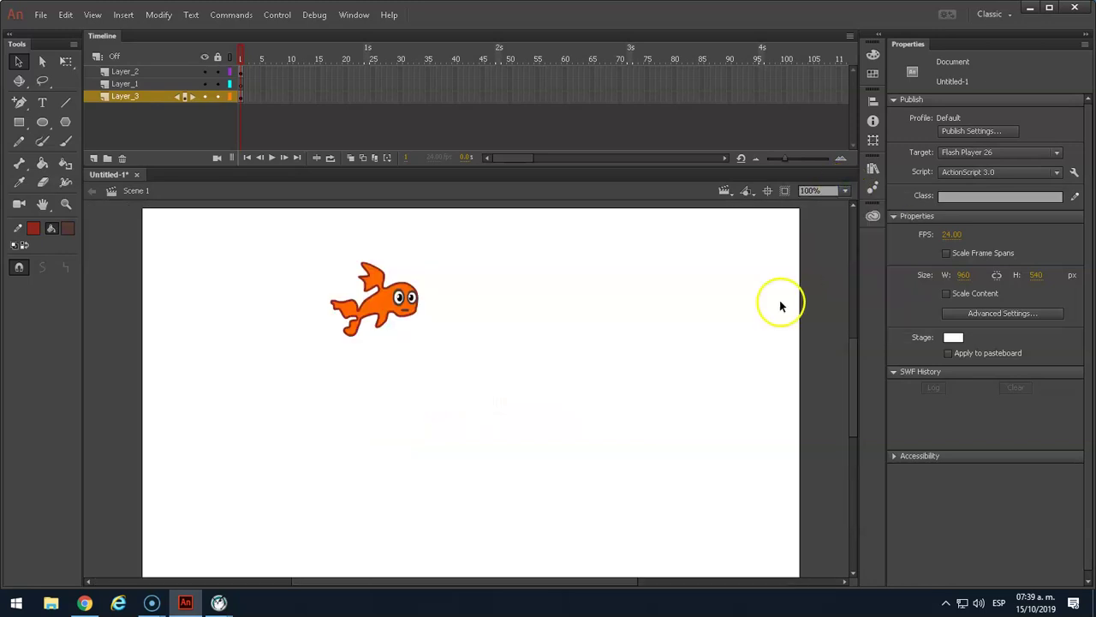
pyautogui.hotkey('ctrl', '=')
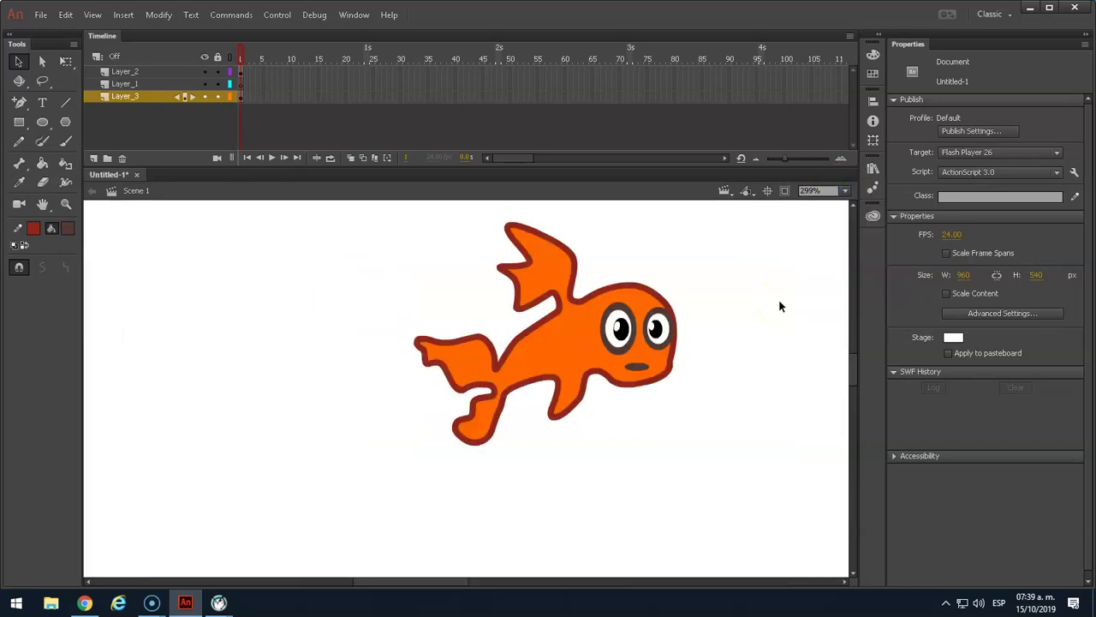
pyautogui.hotkey('ctrl', '1')
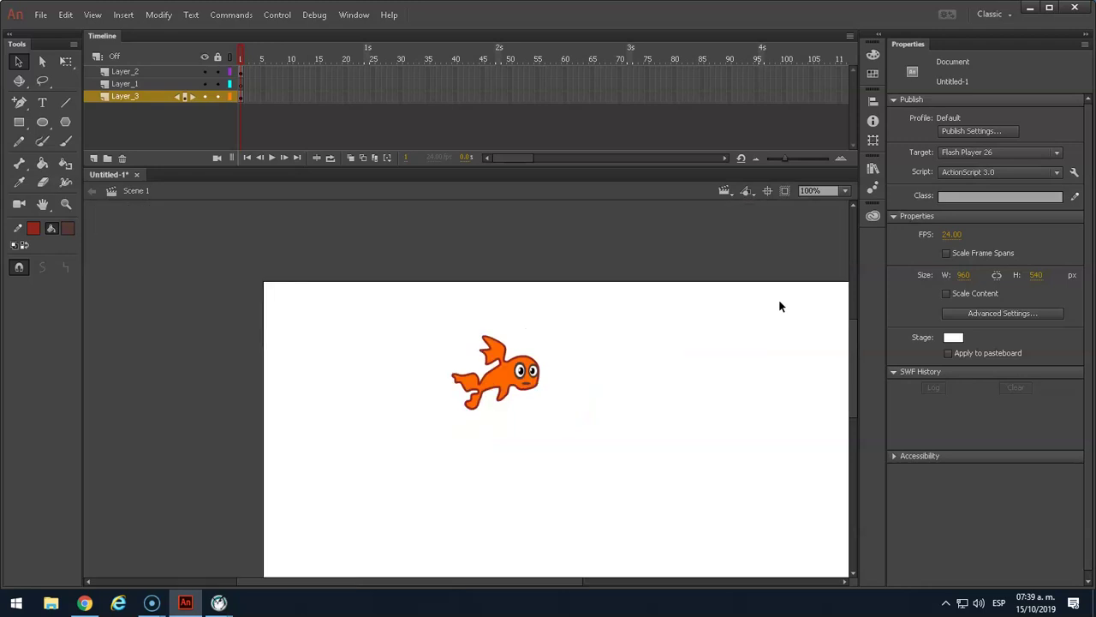
pyautogui.hotkey('ctrl', '=')
pyautogui.hotkey('ctrl', '=')
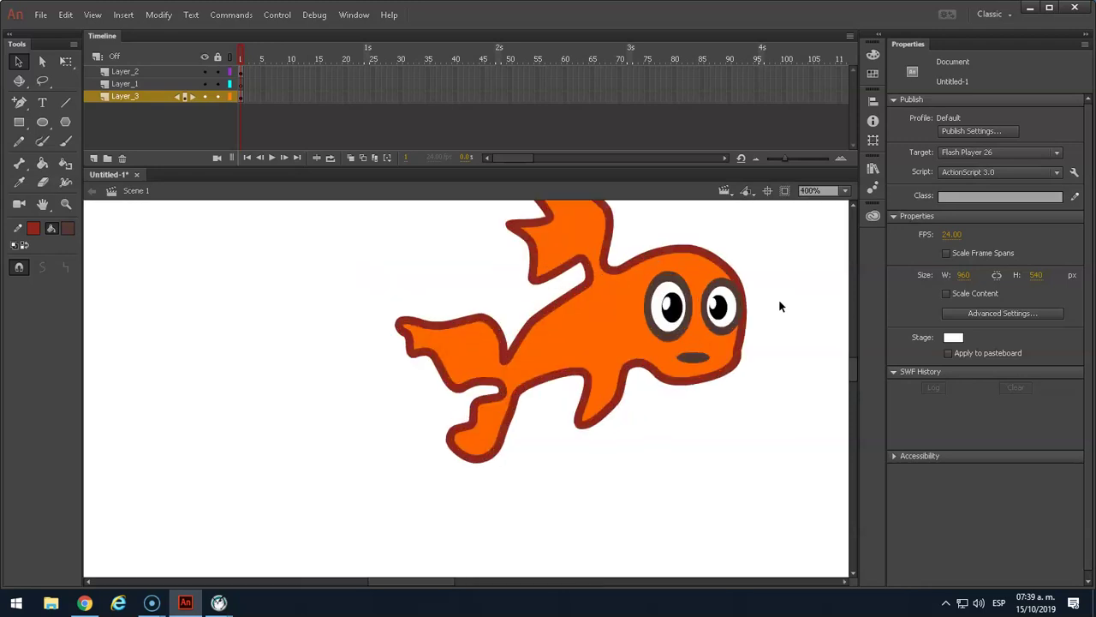
pyautogui.hotkey('ctrl', '1')
pyautogui.hotkey('ctrl', '=')
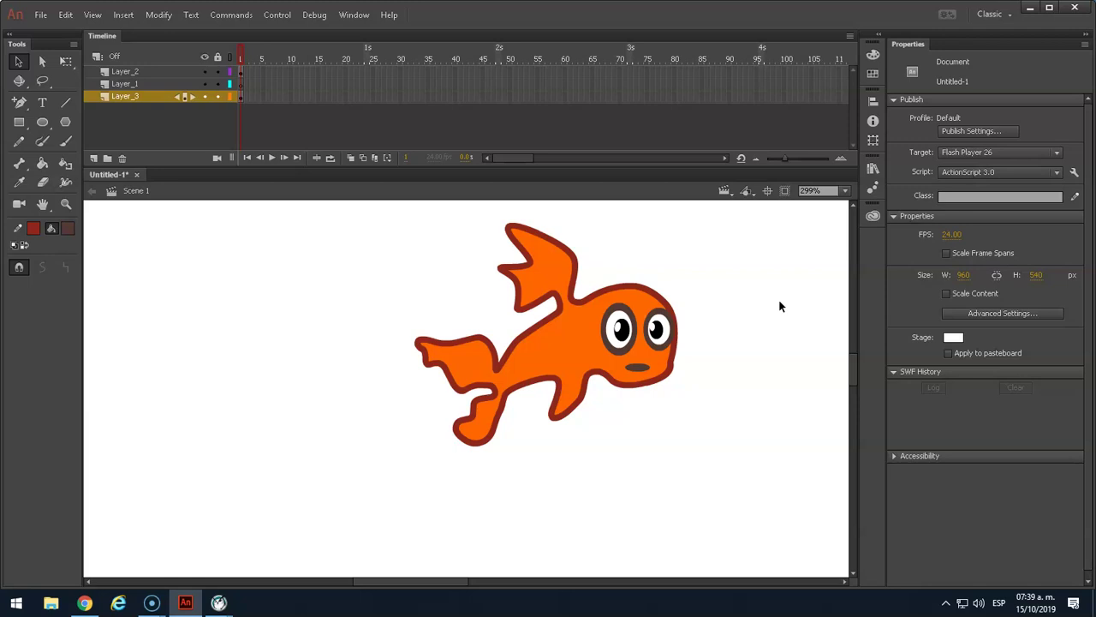
pyautogui.hotkey('ctrl', '2')
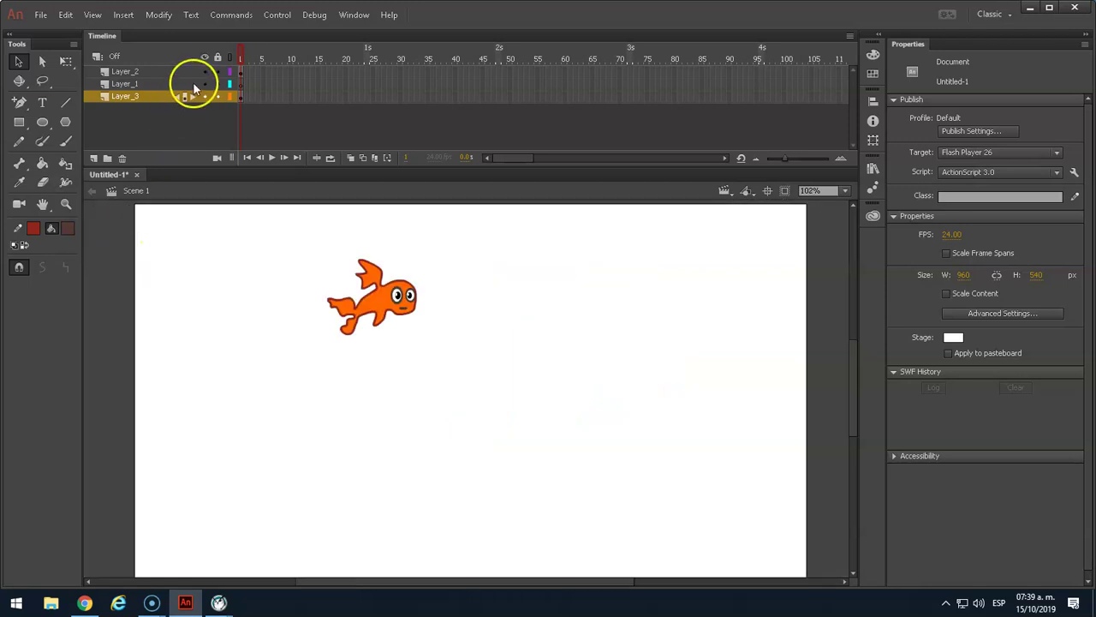
# Step: Delete Layer_1
pyautogui.click(129, 83)
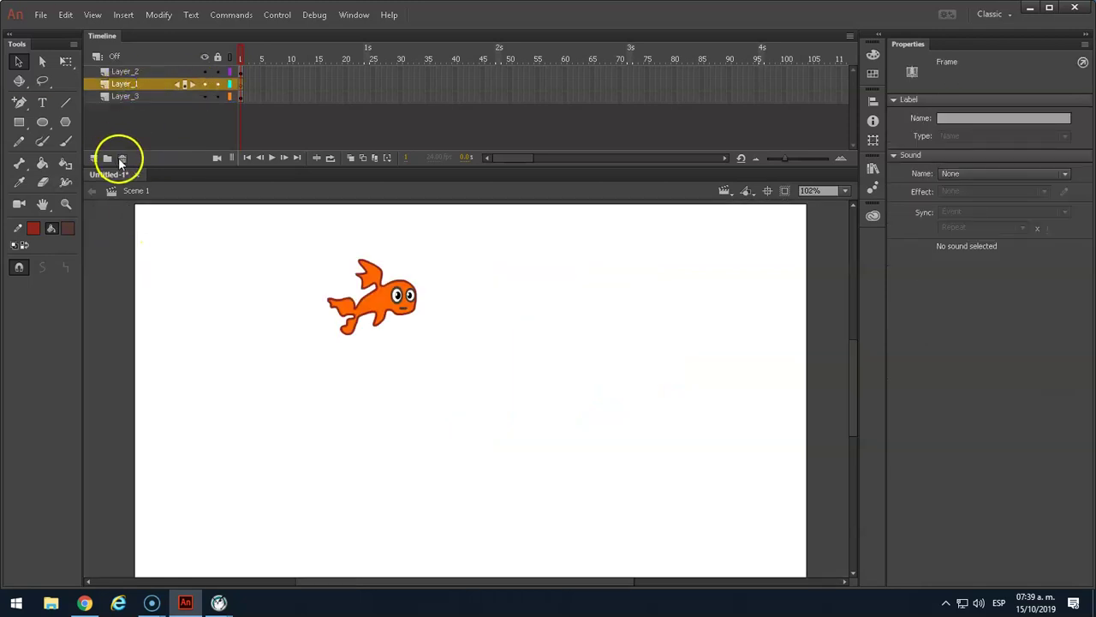
pyautogui.click(123, 158)
pyautogui.click(128, 72)
pyautogui.click(121, 160)
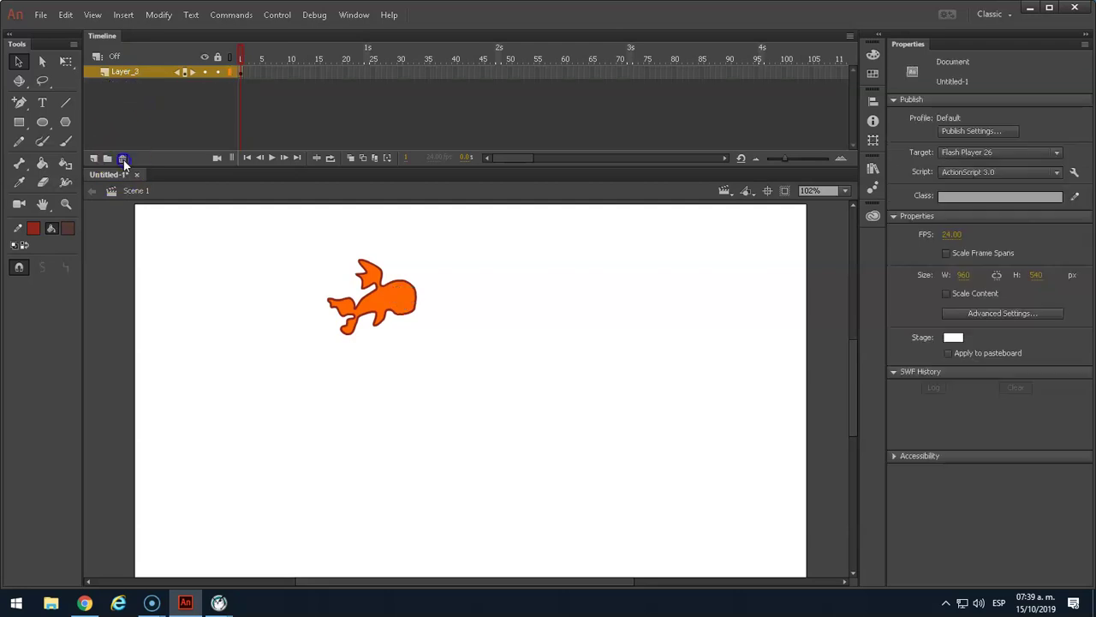
pyautogui.hotkey('ctrl', 'z')
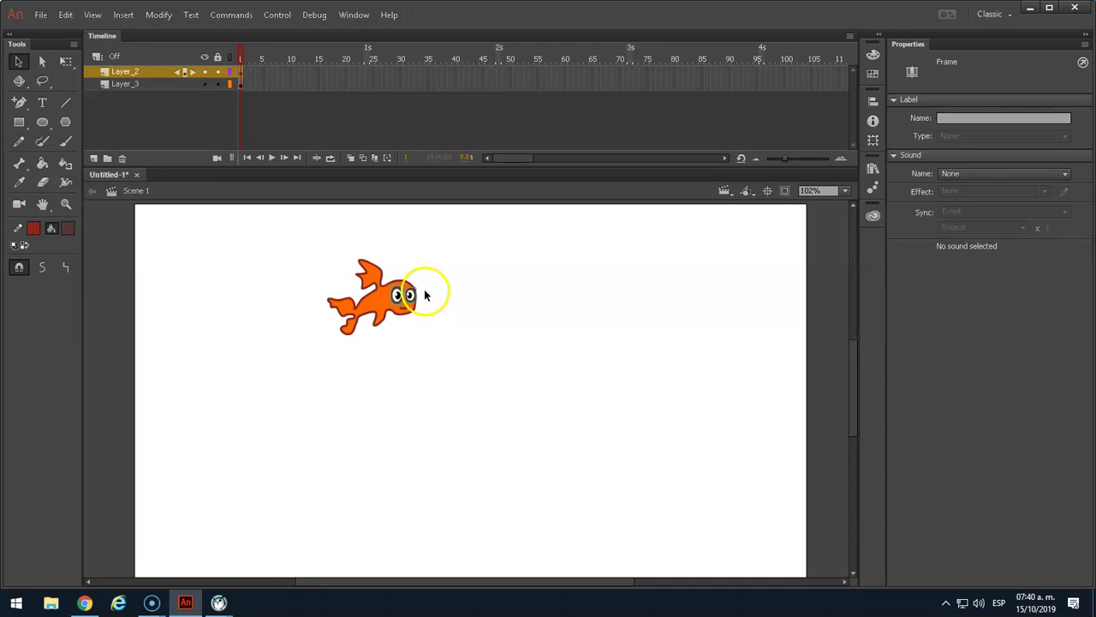
# Step: Cut the eyes and mouth from Layer_2, delete that layer, and paste them in place on Layer_3
pyautogui.press('Delete')
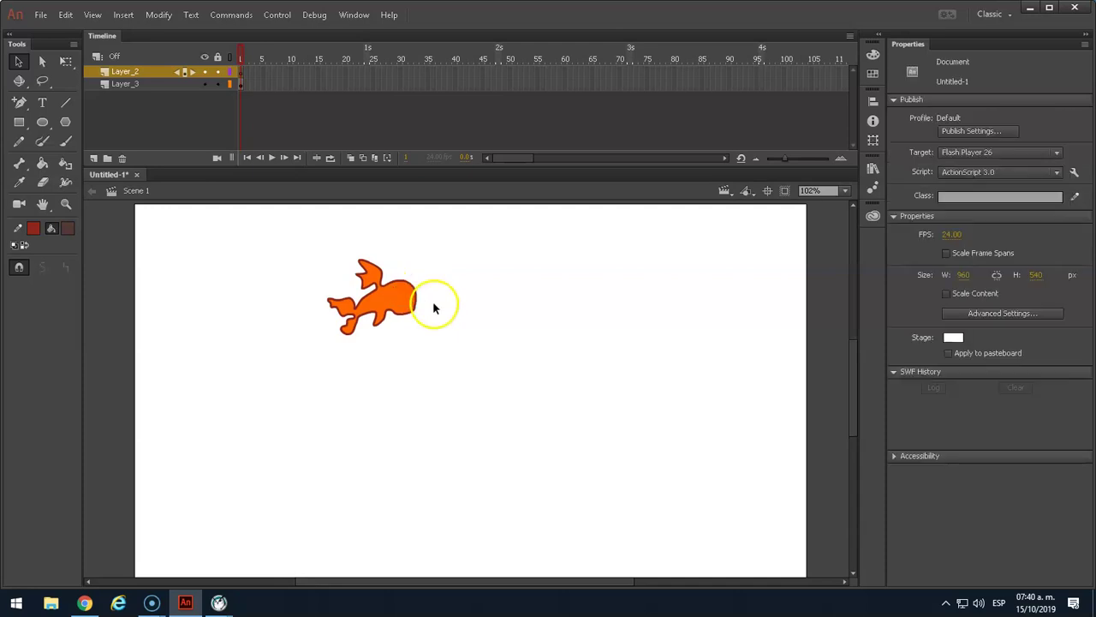
pyautogui.click(122, 159)
pyautogui.rightClick(447, 272)
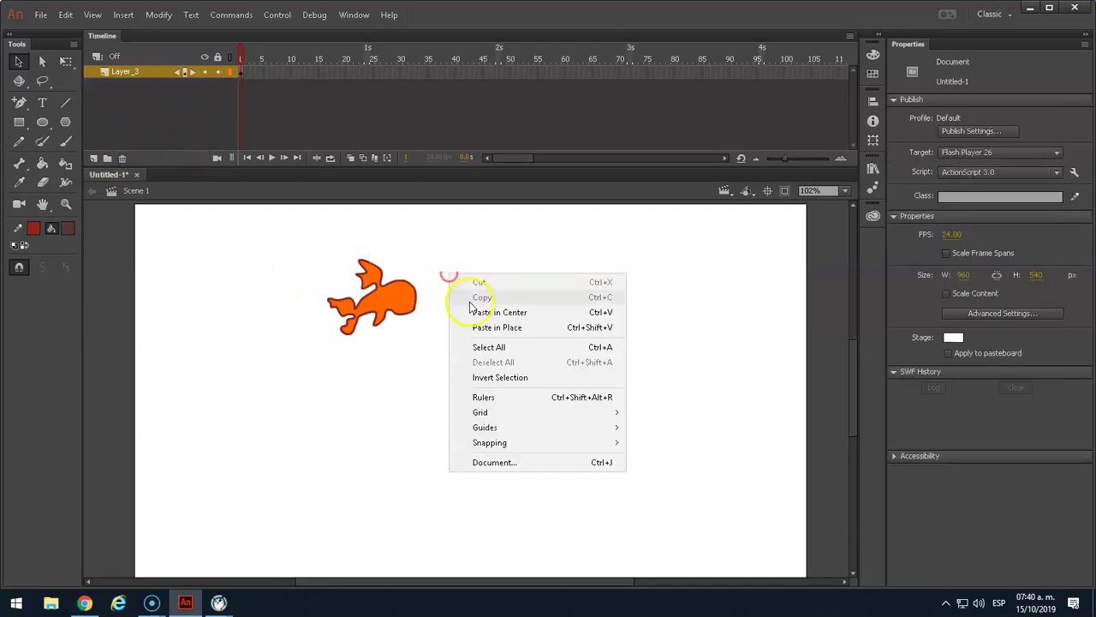
pyautogui.click(514, 333)
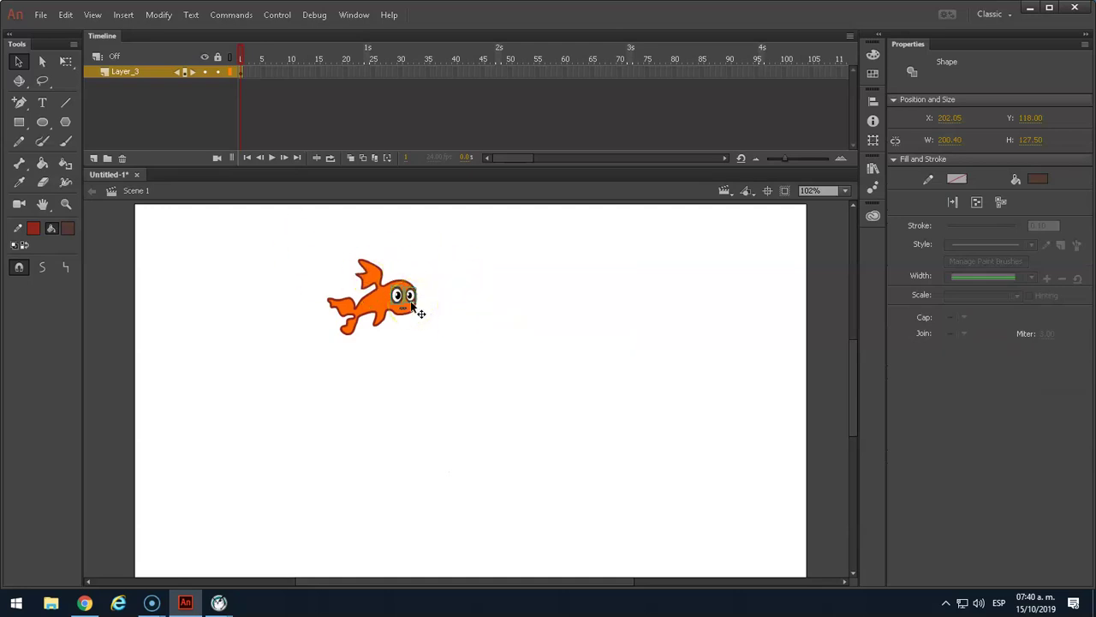
# Step: Group the fish's dark oval mouth and move it off the head into the white area just in front of the face
pyautogui.hotkey('ctrl', '4')
pyautogui.moveTo(681, 222); pyautogui.dragTo(515, 277)
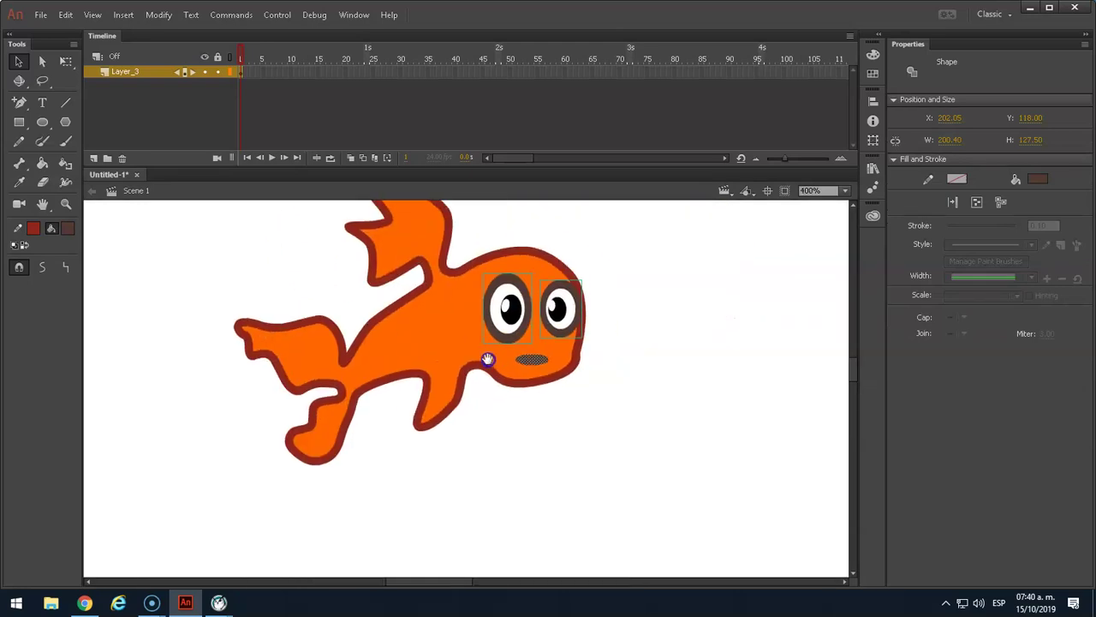
pyautogui.click(611, 340)
pyautogui.click(534, 359)
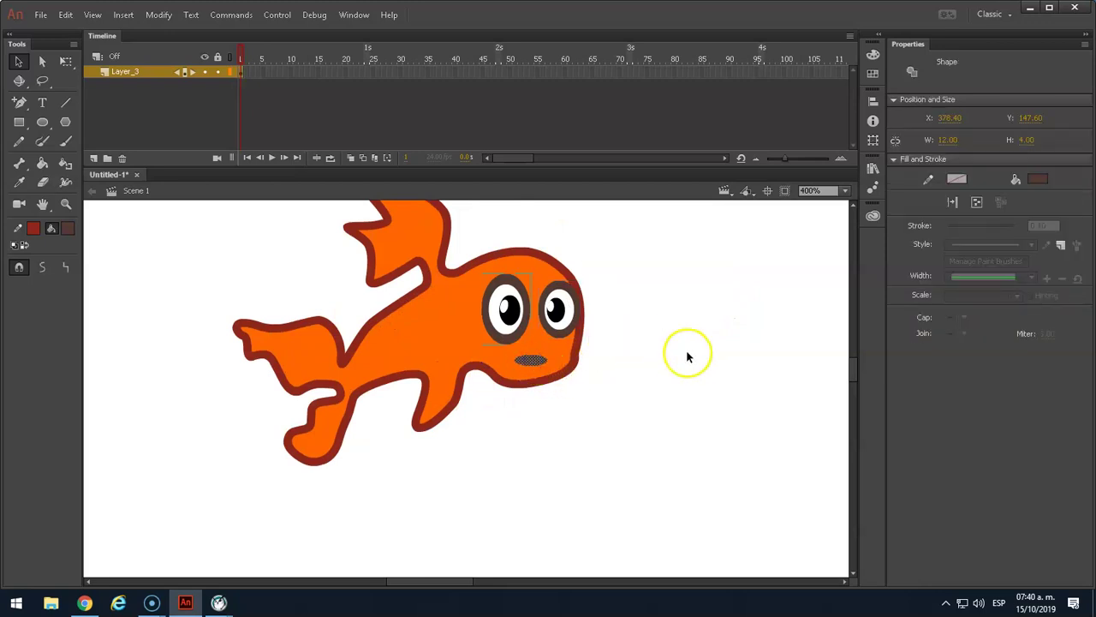
pyautogui.hotkey('ctrl', 'g')
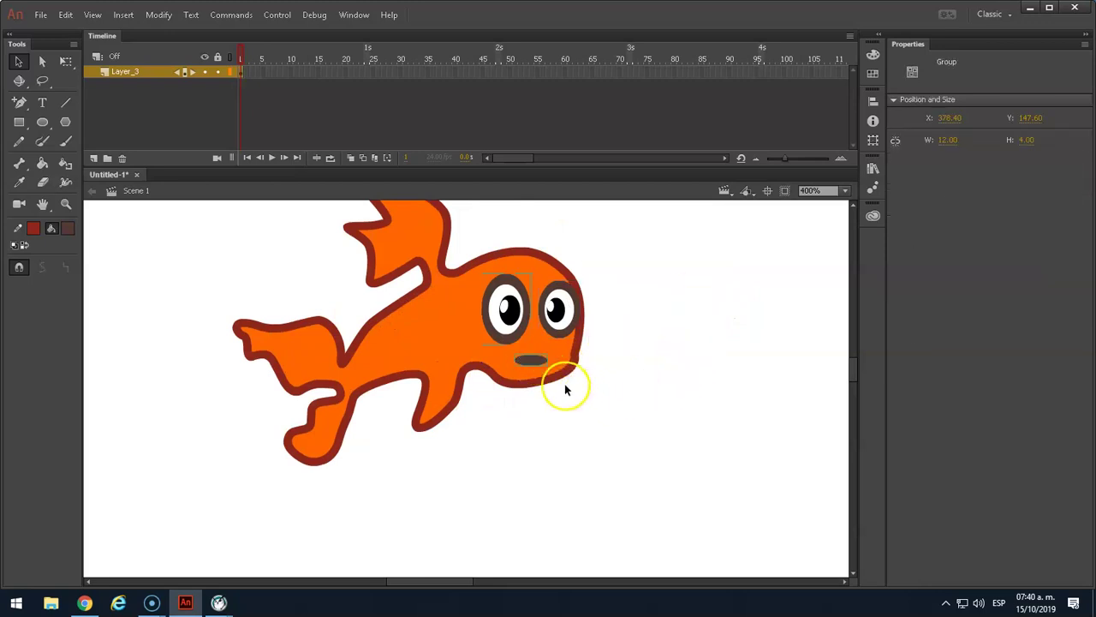
pyautogui.click(535, 358)
pyautogui.moveTo(533, 359); pyautogui.dragTo(600, 353)
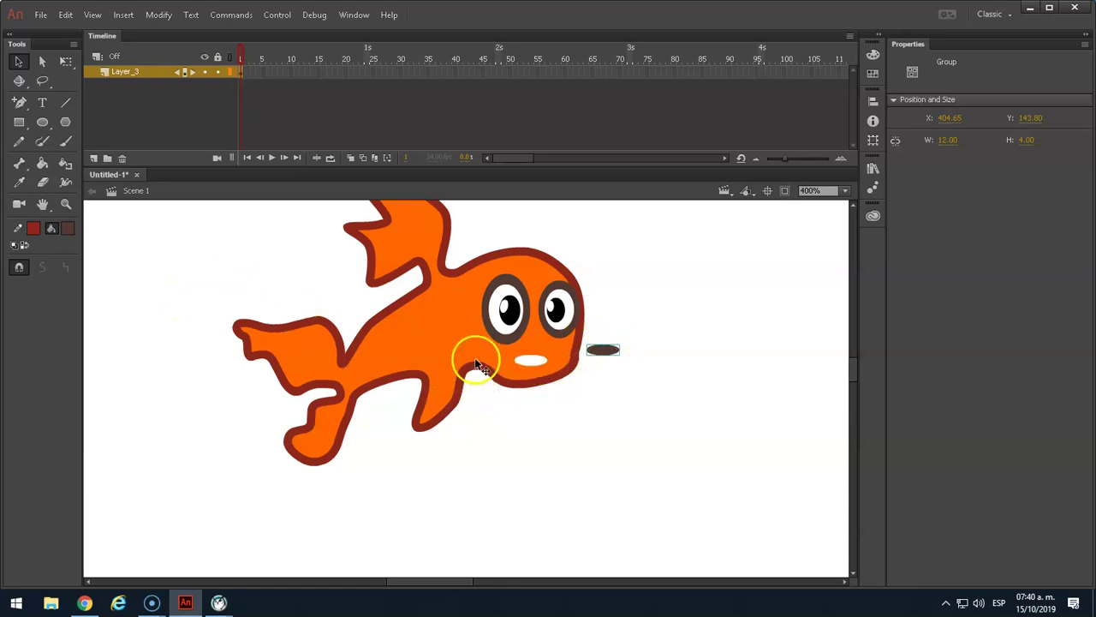
# Step: Sample the orange of the fish's body and fill the white mouth-shaped hole in the head with it
pyautogui.press('i')
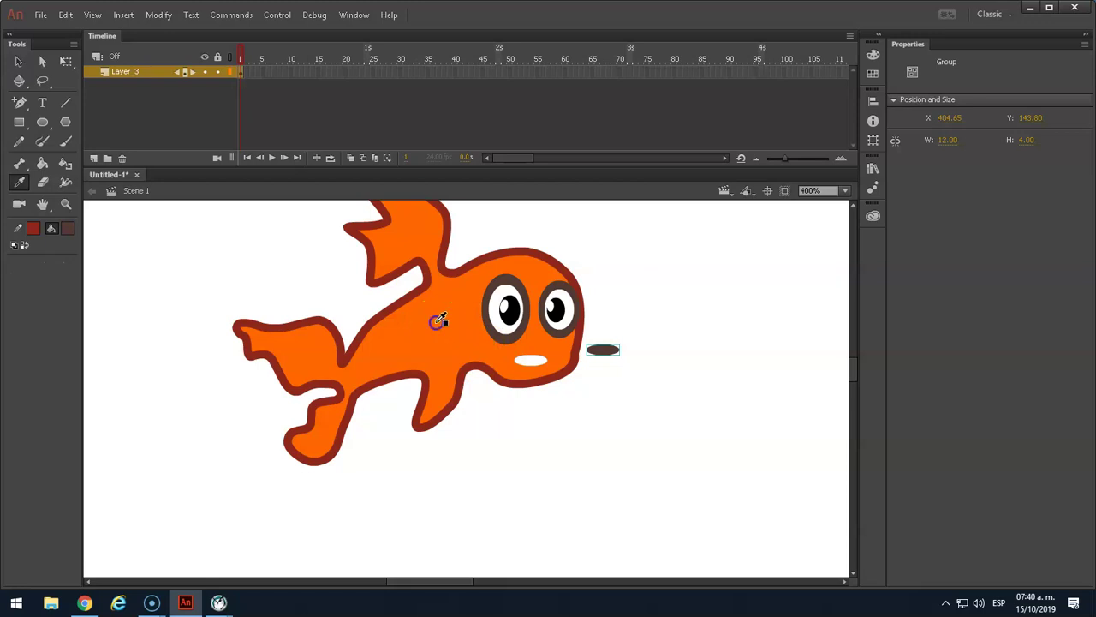
pyautogui.click(440, 320)
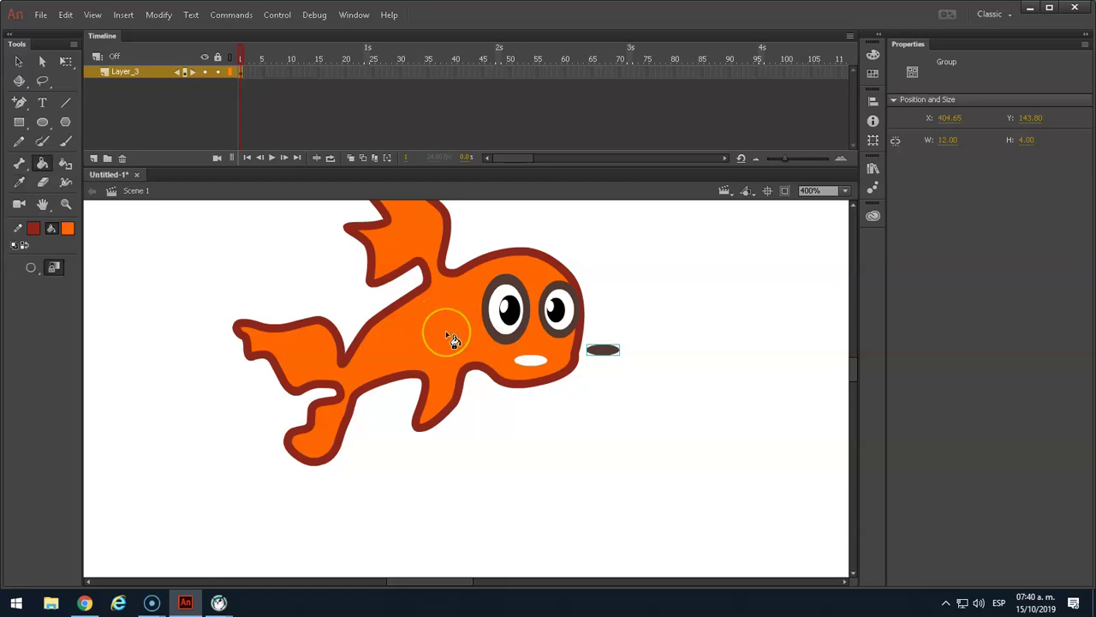
pyautogui.click(536, 364)
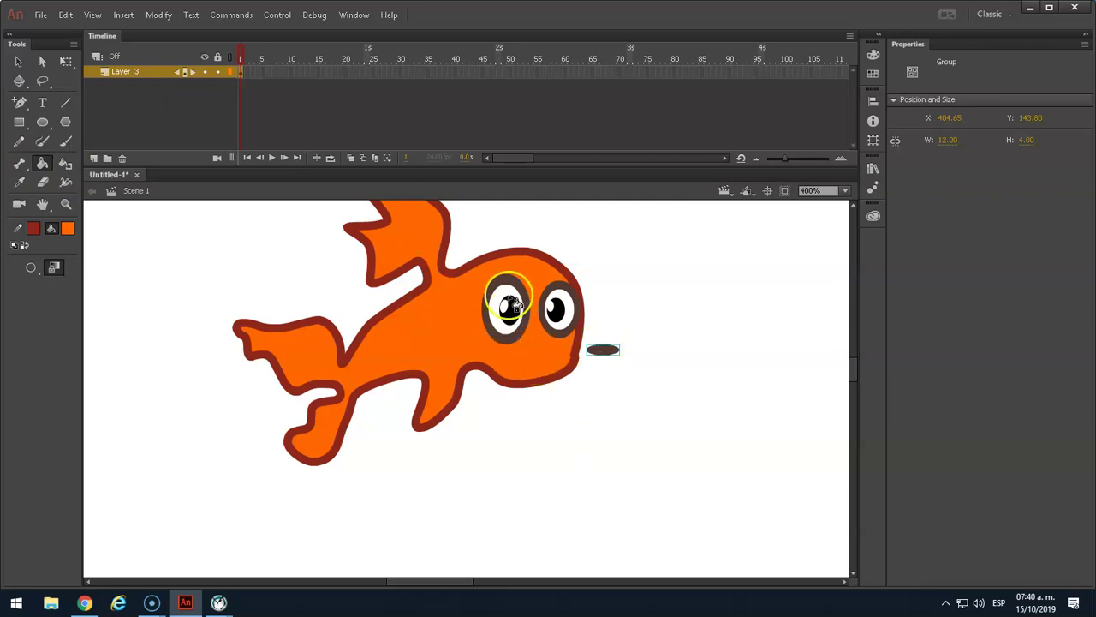
# Step: Move the mouth group back onto the face below the eyes and shift the larger eye slightly
pyautogui.press('v')
pyautogui.moveTo(607, 353); pyautogui.dragTo(542, 368)
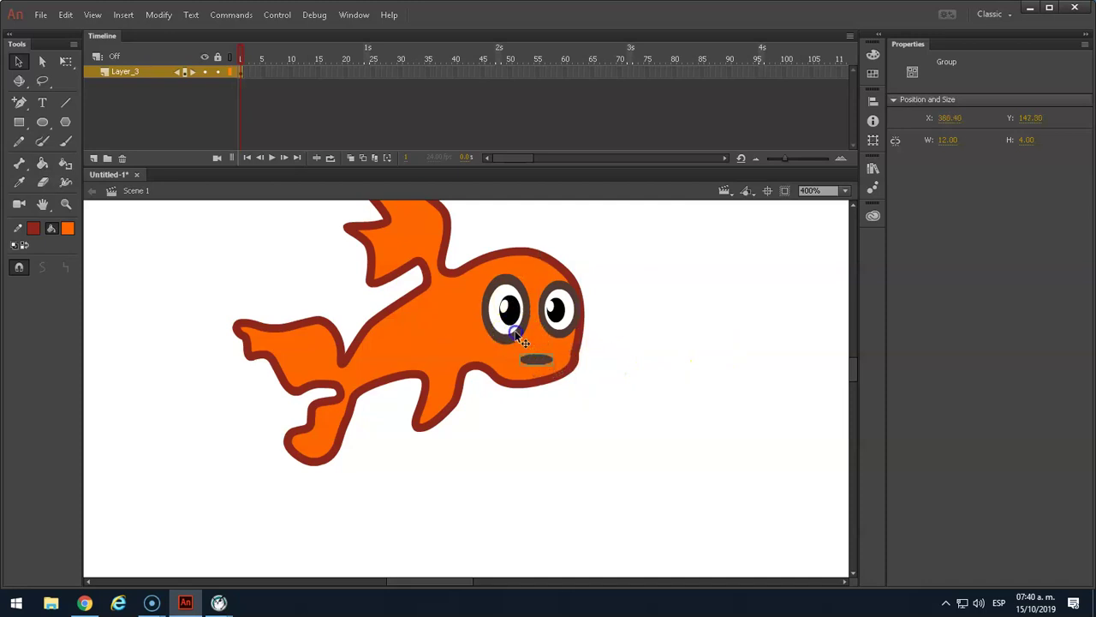
pyautogui.moveTo(513, 314); pyautogui.dragTo(512, 313)
pyautogui.click(693, 323)
pyautogui.click(557, 311)
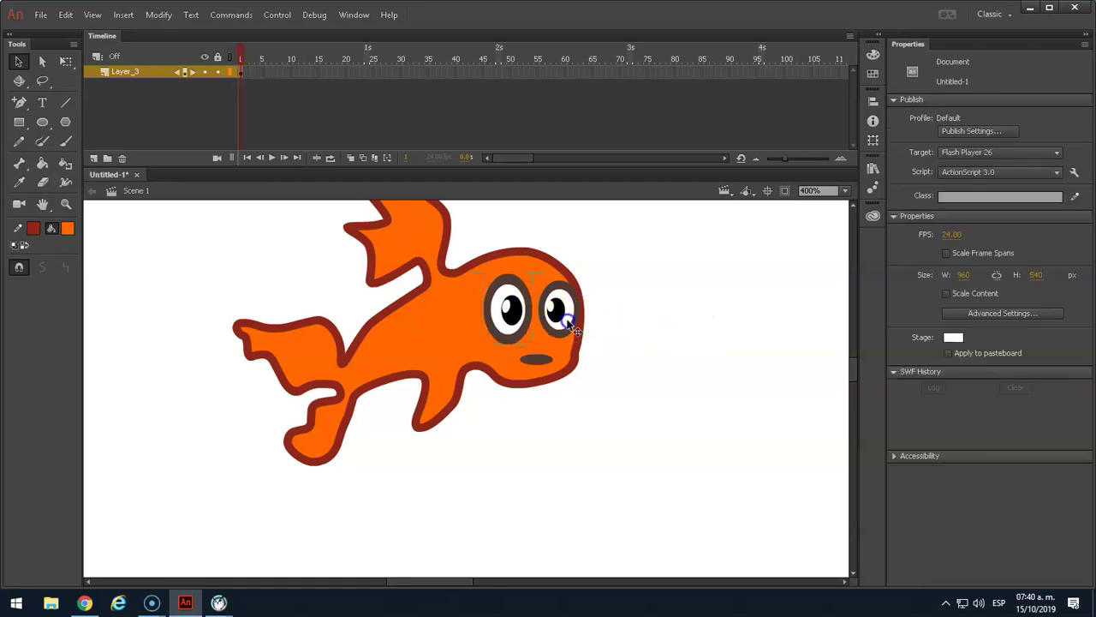
pyautogui.click(682, 288)
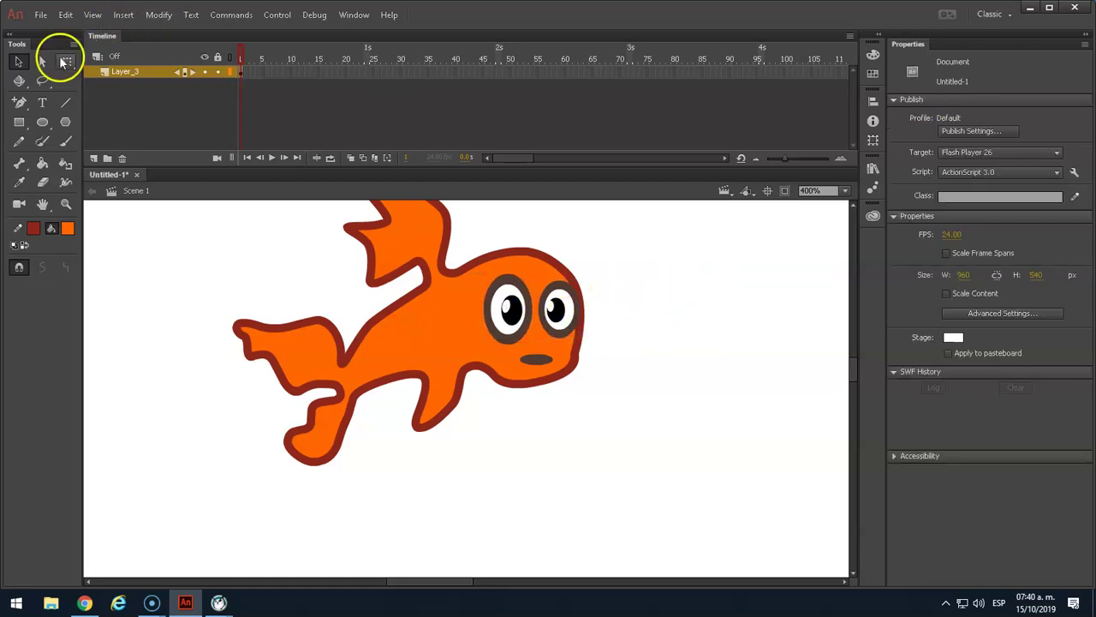
# Step: Reshape the fish's back outline between the upper fin and the tail into a rounder curve with the Subselection tool
pyautogui.click(42, 61)
pyautogui.click(426, 293)
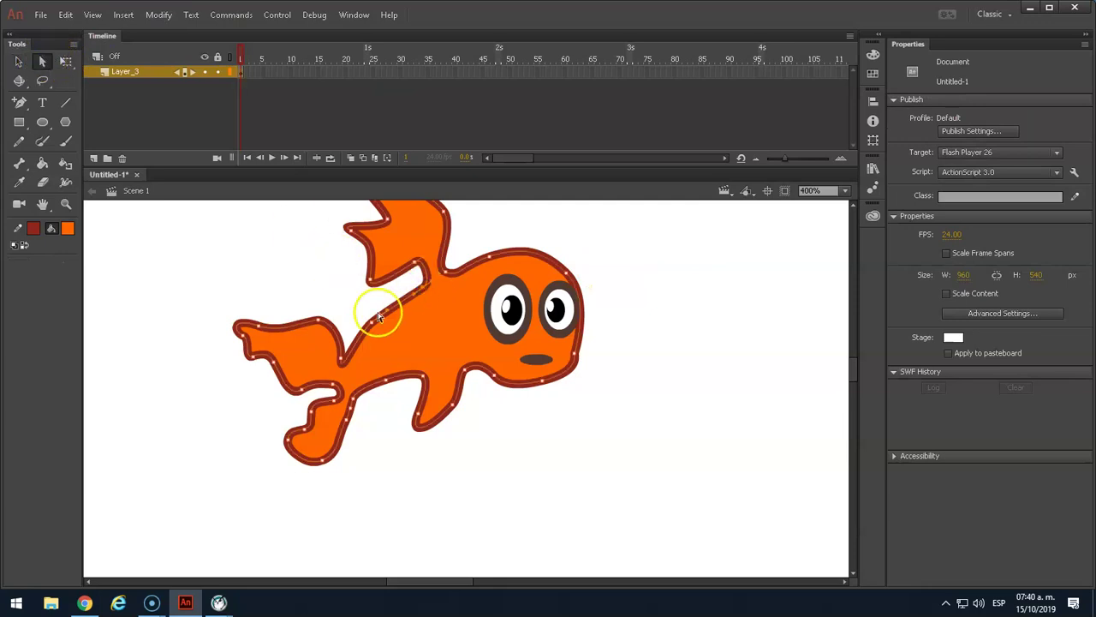
pyautogui.moveTo(387, 314); pyautogui.dragTo(387, 301)
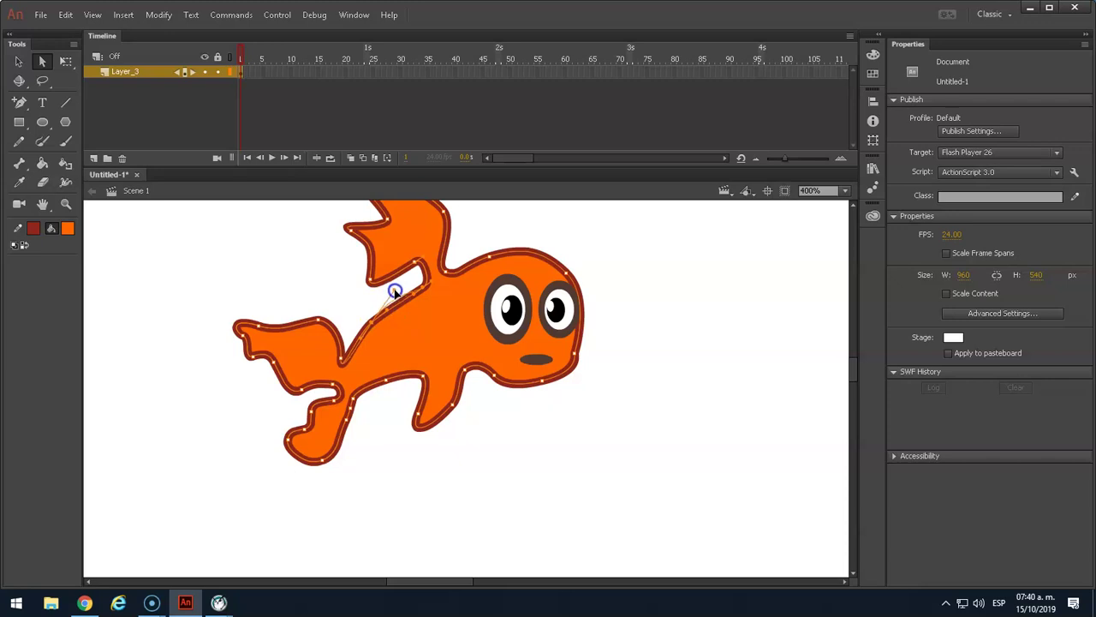
pyautogui.click(402, 307)
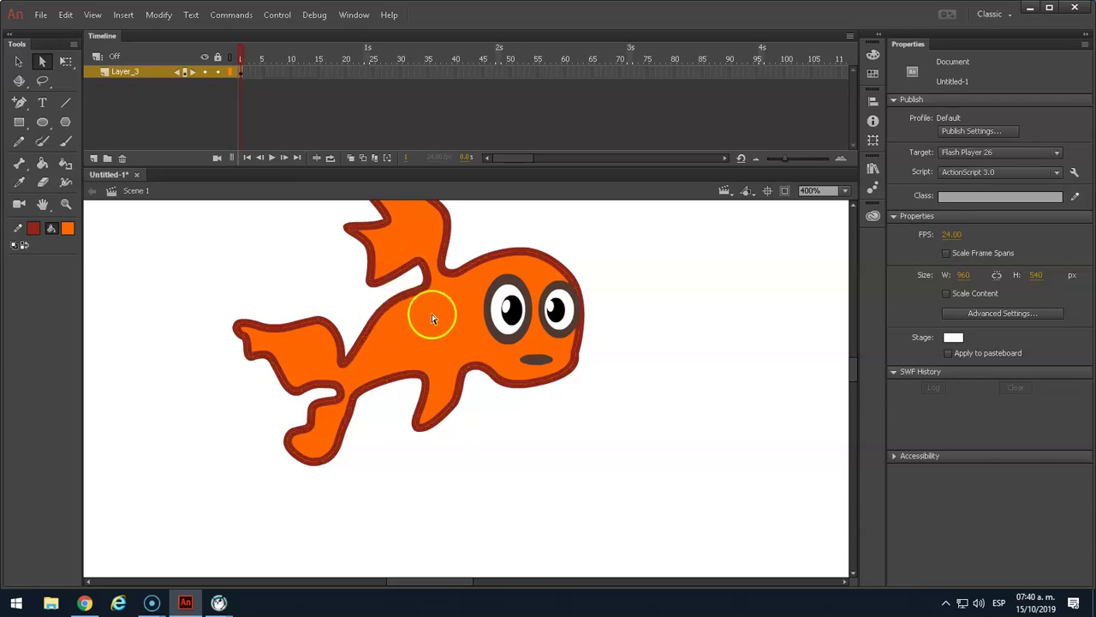
pyautogui.click(19, 61)
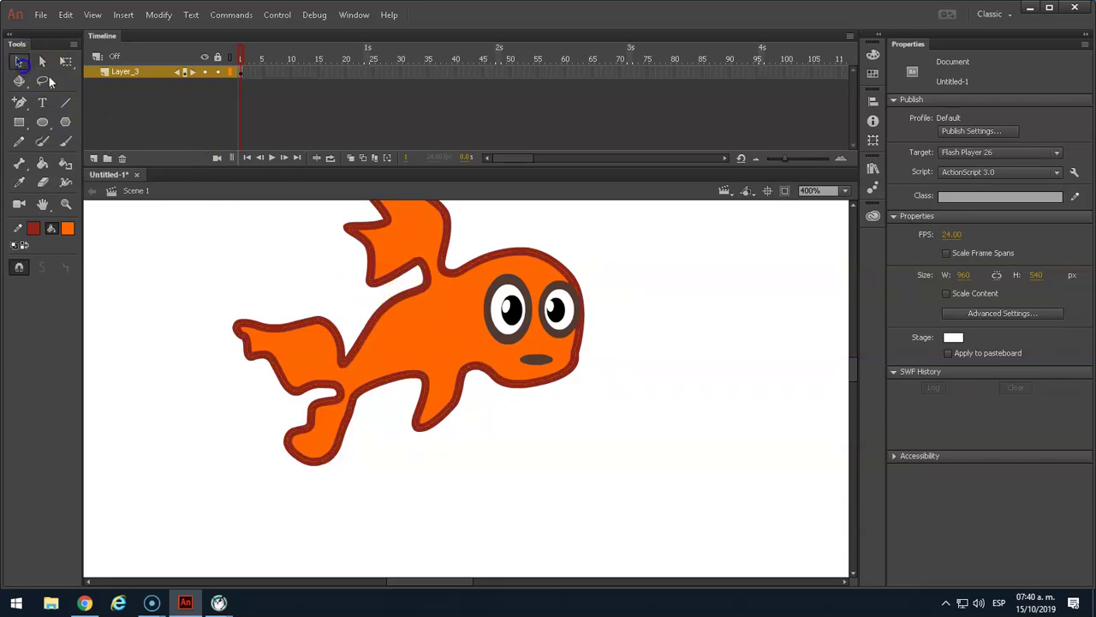
# Step: Rename Layer_3 as pez_botón
pyautogui.hotkey('ctrl', '1')
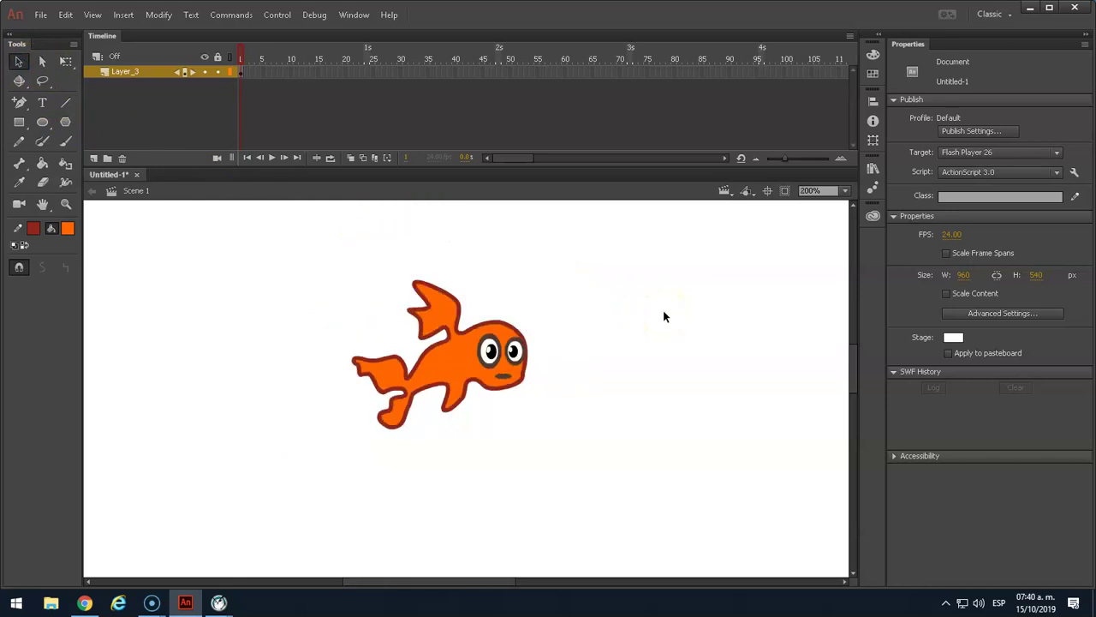
pyautogui.moveTo(631, 372); pyautogui.dragTo(566, 280)
pyautogui.doubleClick(127, 72)
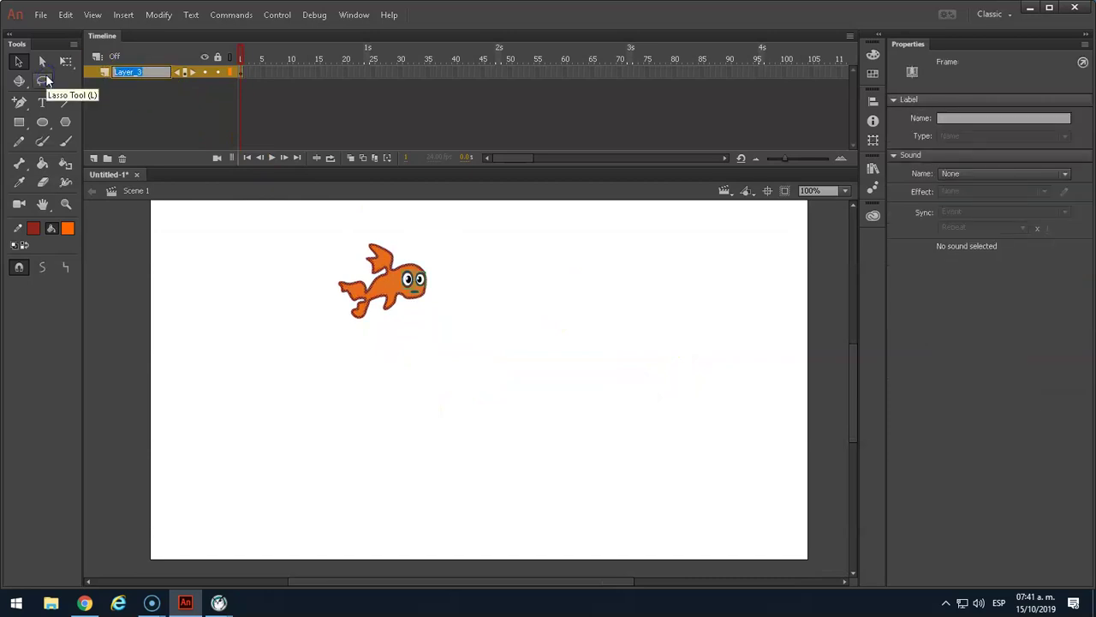
pyautogui.write('pez_boto')
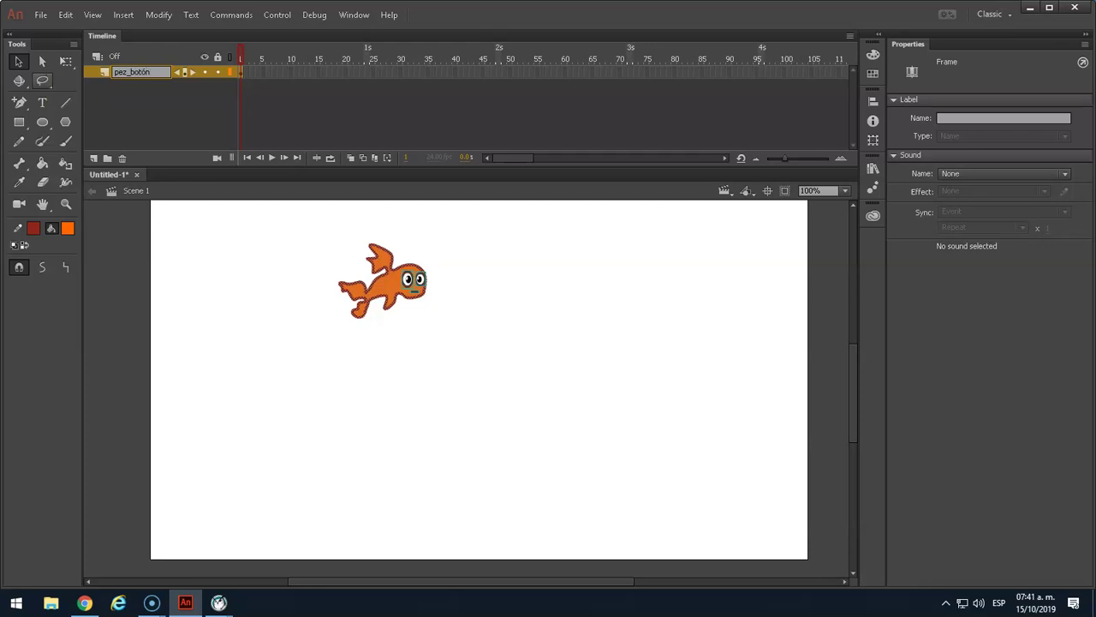
pyautogui.click(193, 313)
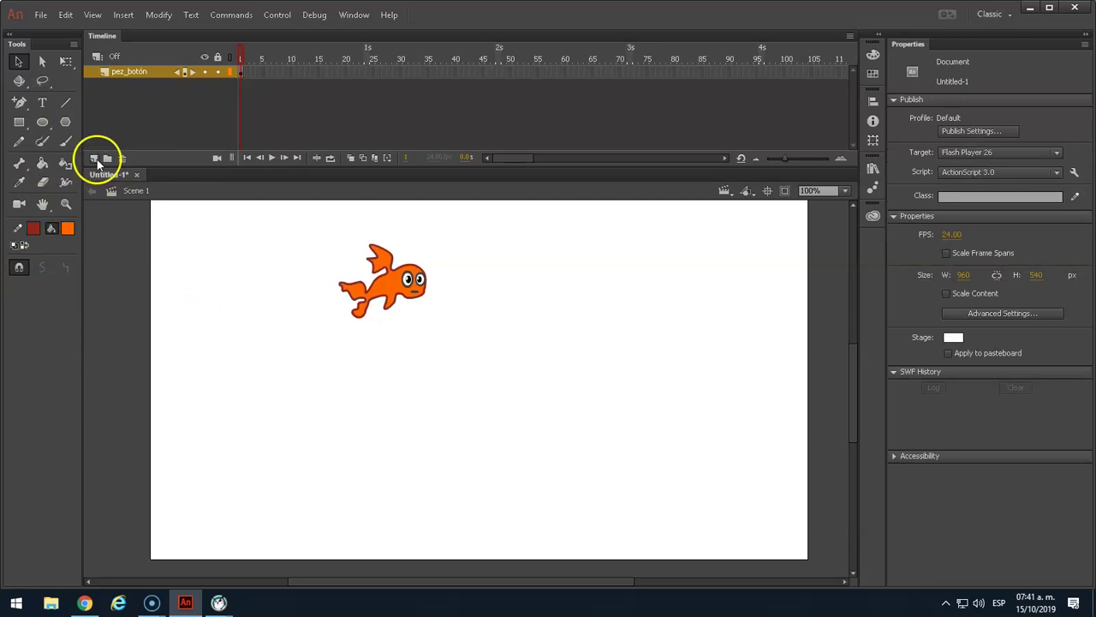
# Step: Add a new layer named fondo and place it below the pez_botón layer
pyautogui.click(94, 158)
pyautogui.doubleClick(133, 71)
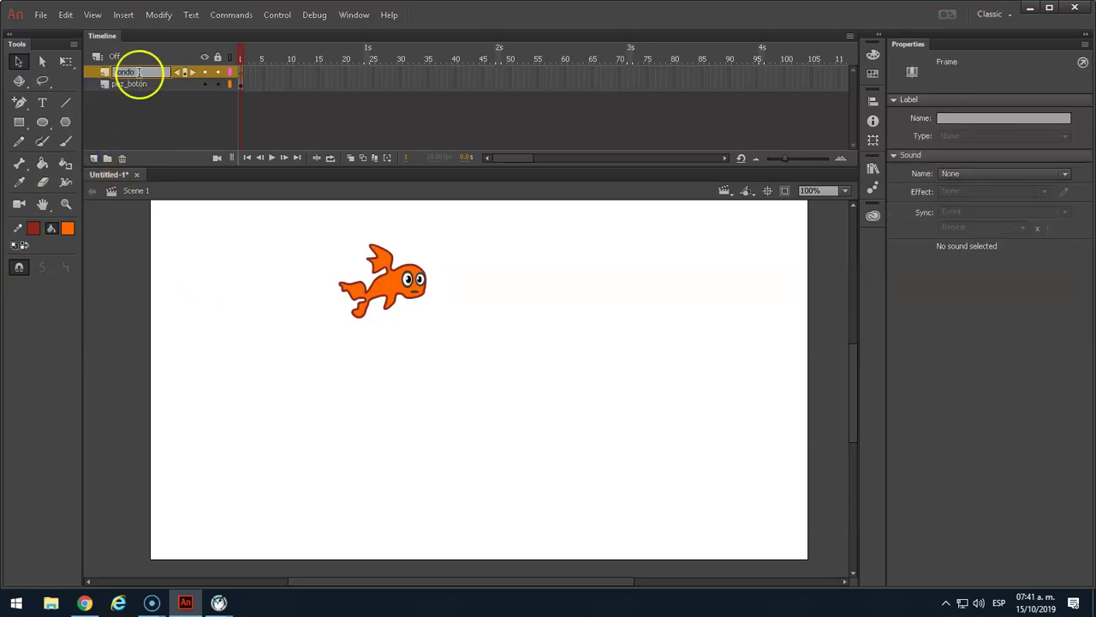
pyautogui.click(109, 90)
pyautogui.click(101, 96)
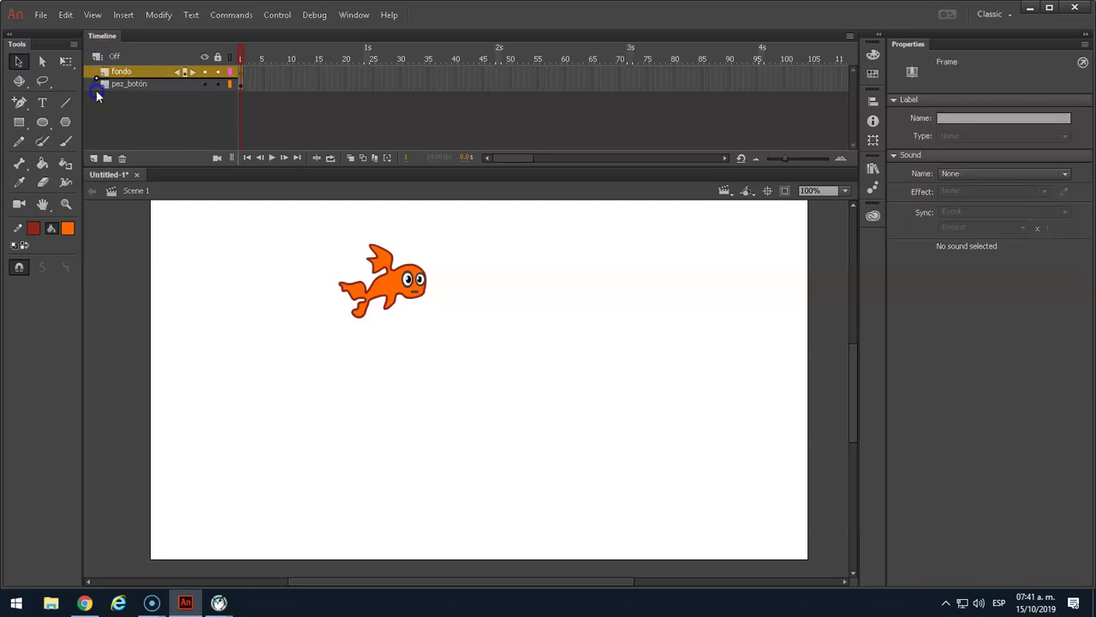
pyautogui.moveTo(96, 94); pyautogui.dragTo(95, 89)
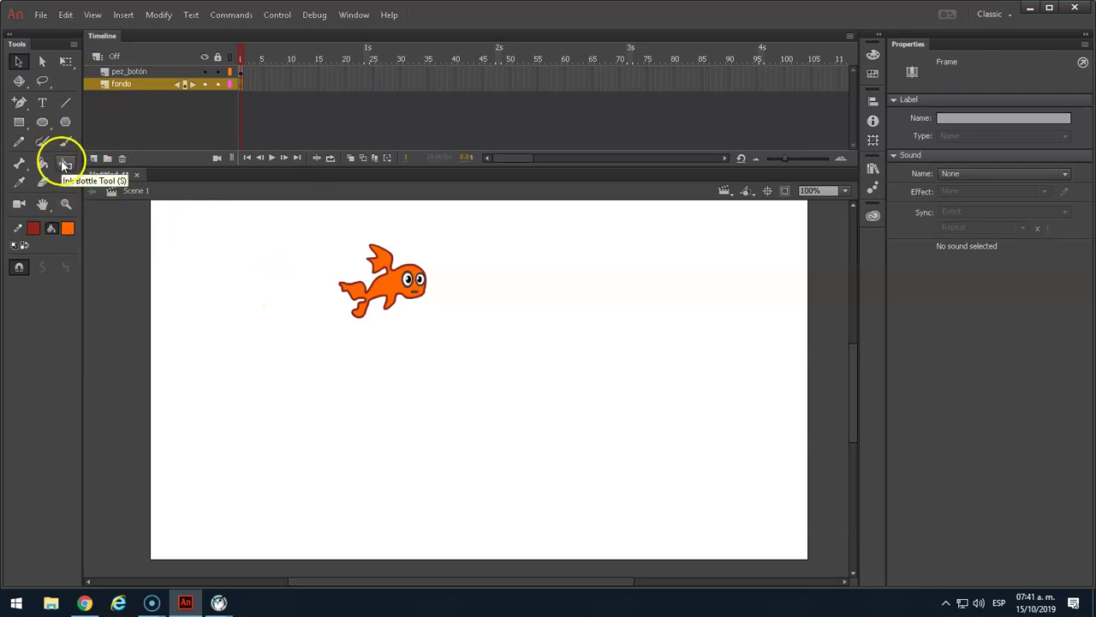
# Step: Paint a closed orange outline of a wavy seabed across the lower stage on the fondo layer, using a narrow vertical oval brush of size 20
pyautogui.click(65, 142)
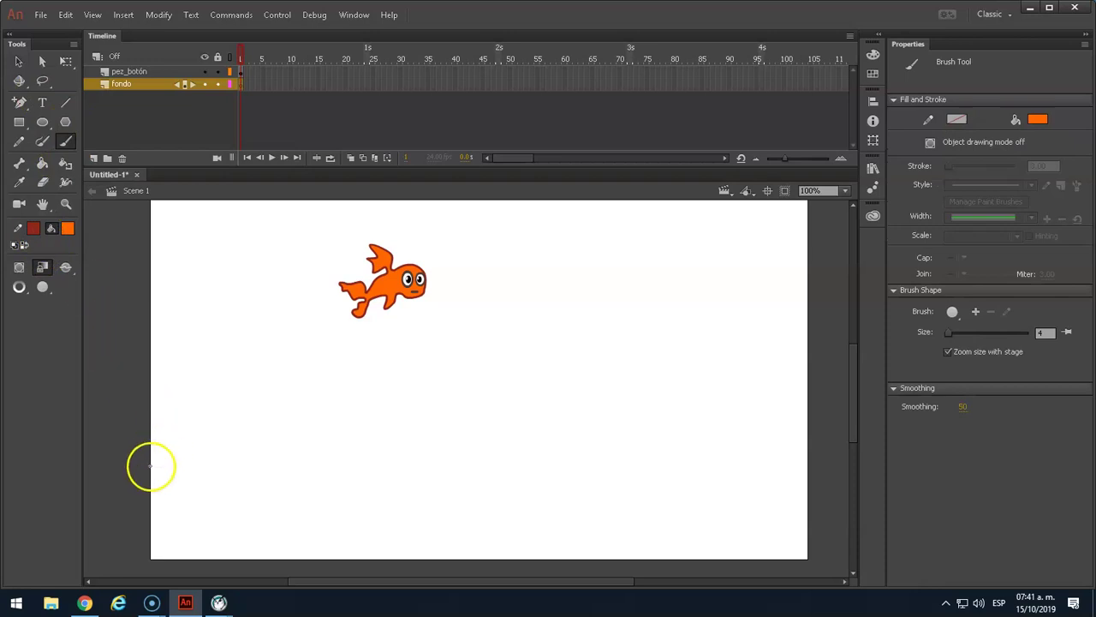
pyautogui.click(43, 286)
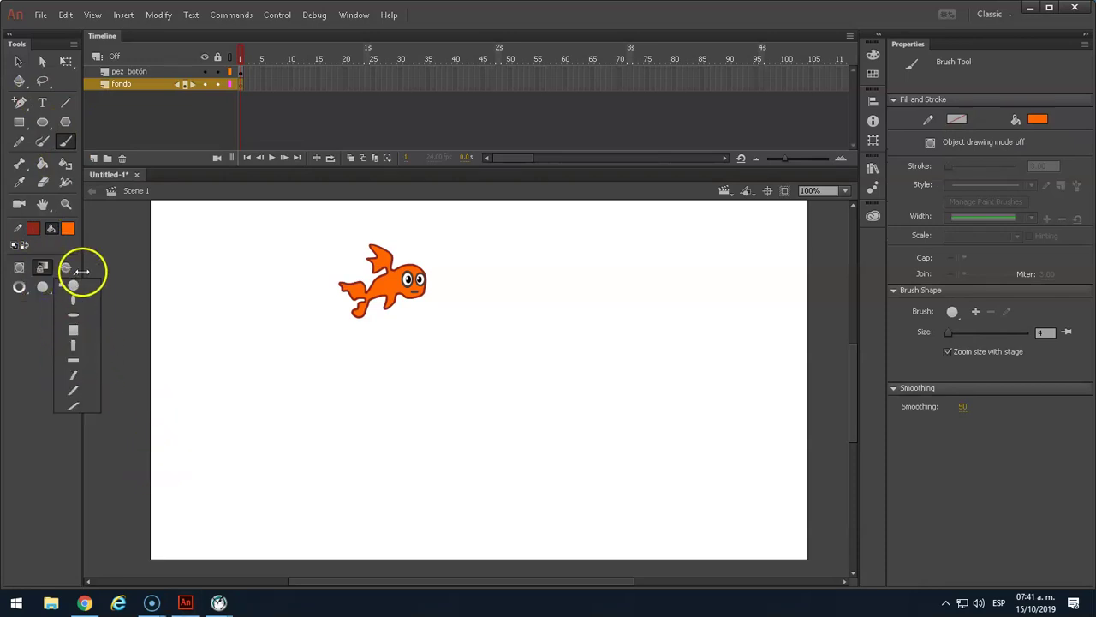
pyautogui.click(73, 300)
pyautogui.click(19, 289)
pyautogui.click(49, 391)
pyautogui.moveTo(152, 455)
pyautogui.mouseDown()
pyautogui.moveTo(206, 433)
pyautogui.moveTo(434, 443)
pyautogui.moveTo(545, 416)
pyautogui.moveTo(739, 458)
pyautogui.moveTo(807, 450)
pyautogui.mouseUp()
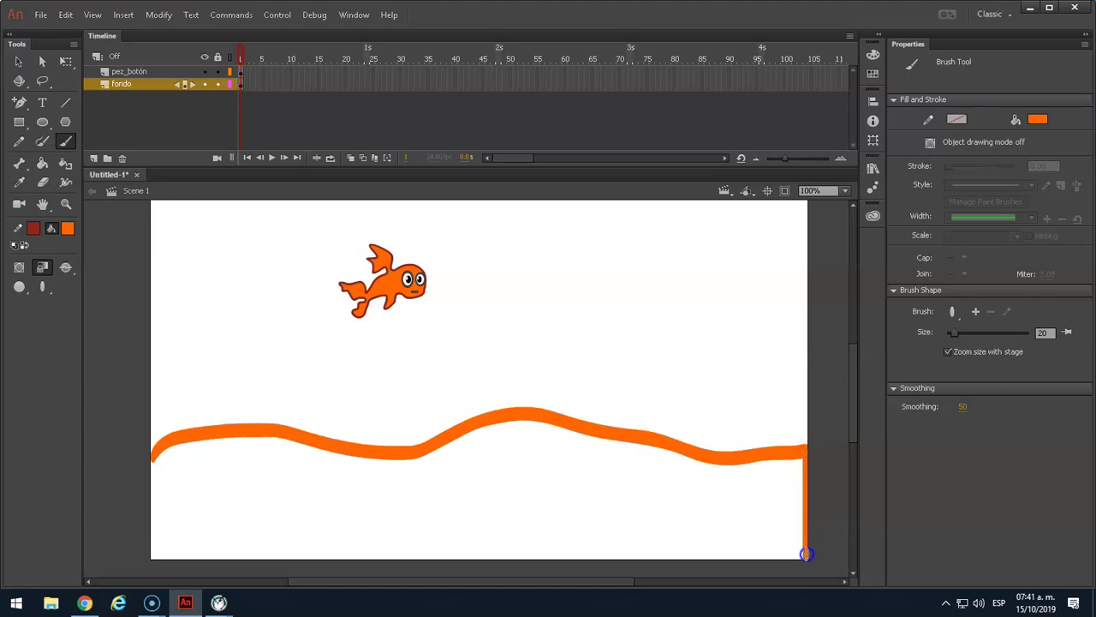
pyautogui.moveTo(804, 556)
pyautogui.mouseDown()
pyautogui.moveTo(438, 555)
pyautogui.moveTo(147, 526)
pyautogui.moveTo(146, 550)
pyautogui.moveTo(145, 490)
pyautogui.mouseUp()
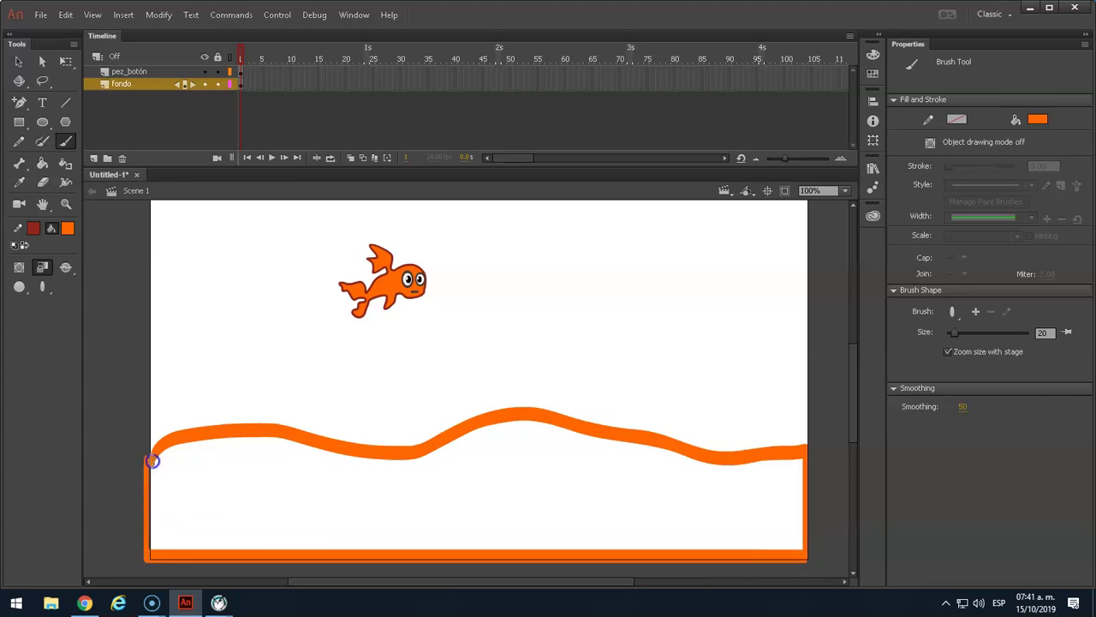
# Step: Fill the seabed outline with orange and delete the parts that extend past the stage's left and bottom edges
pyautogui.press('k')
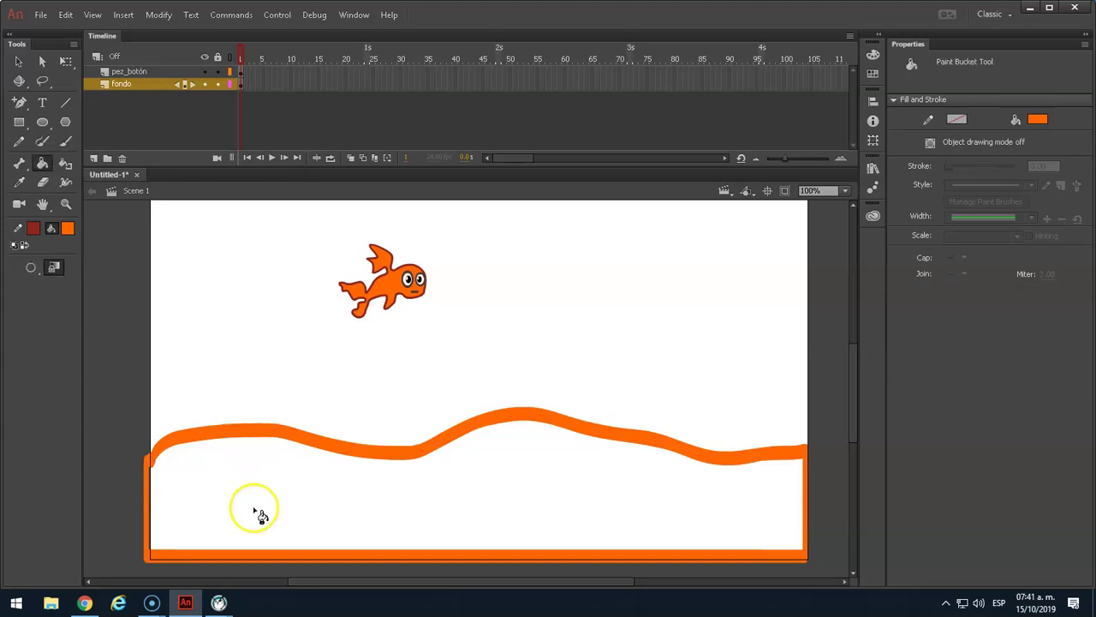
pyautogui.click(253, 479)
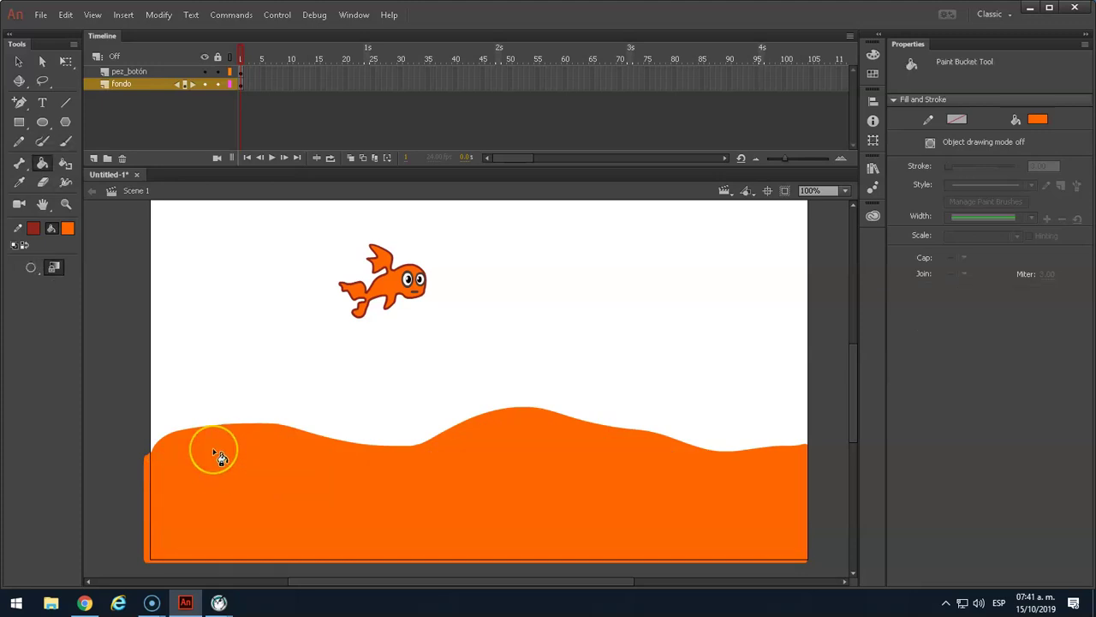
pyautogui.press('v')
pyautogui.moveTo(122, 386); pyautogui.dragTo(150, 588)
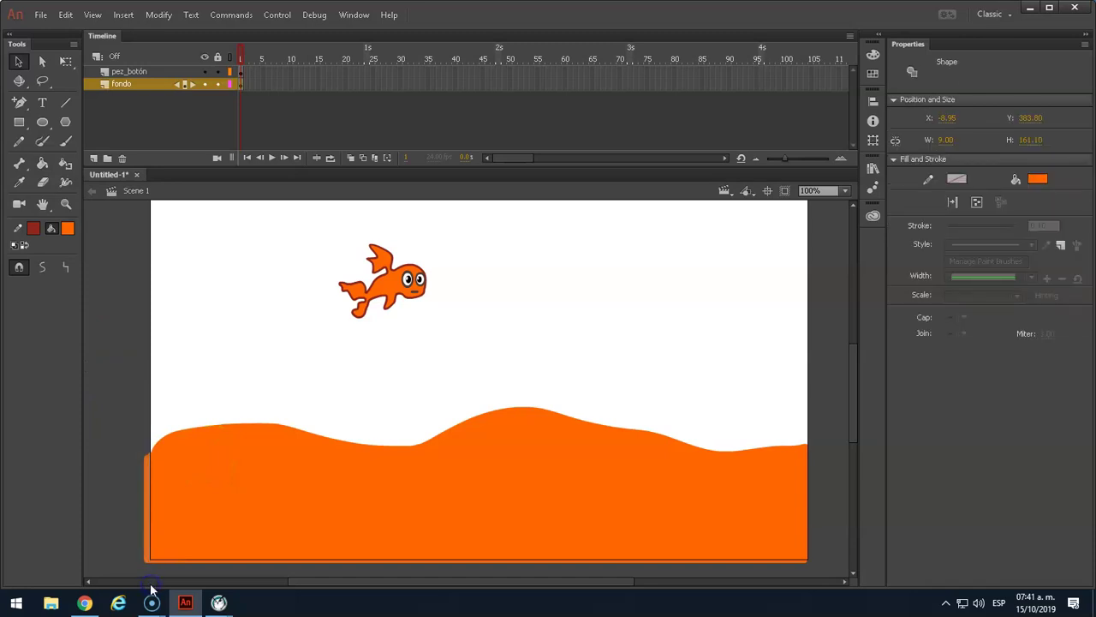
pyautogui.press('Delete')
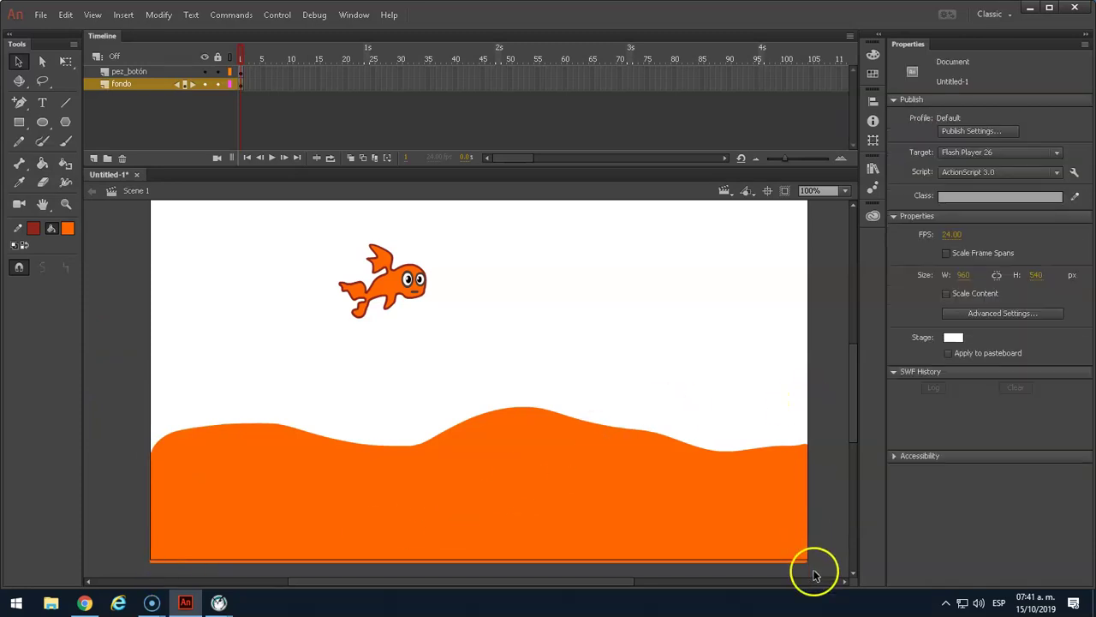
pyautogui.moveTo(719, 587); pyautogui.dragTo(122, 562)
pyautogui.press('Delete')
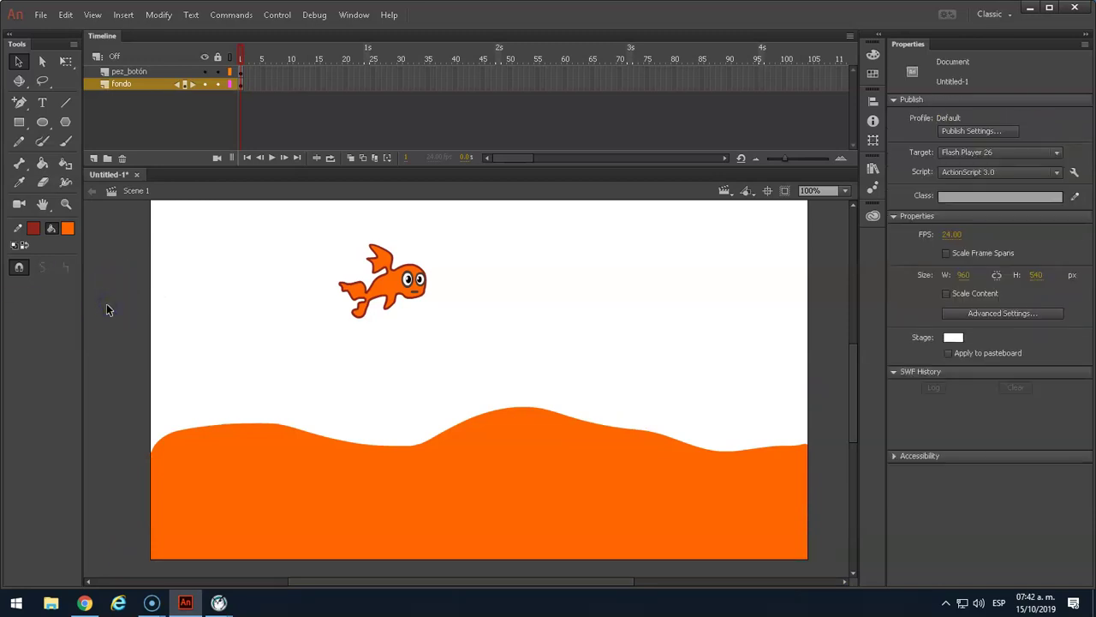
# Step: Set the stage color to a light blue swatch in the document settings
pyautogui.hotkey('ctrl', 'j')
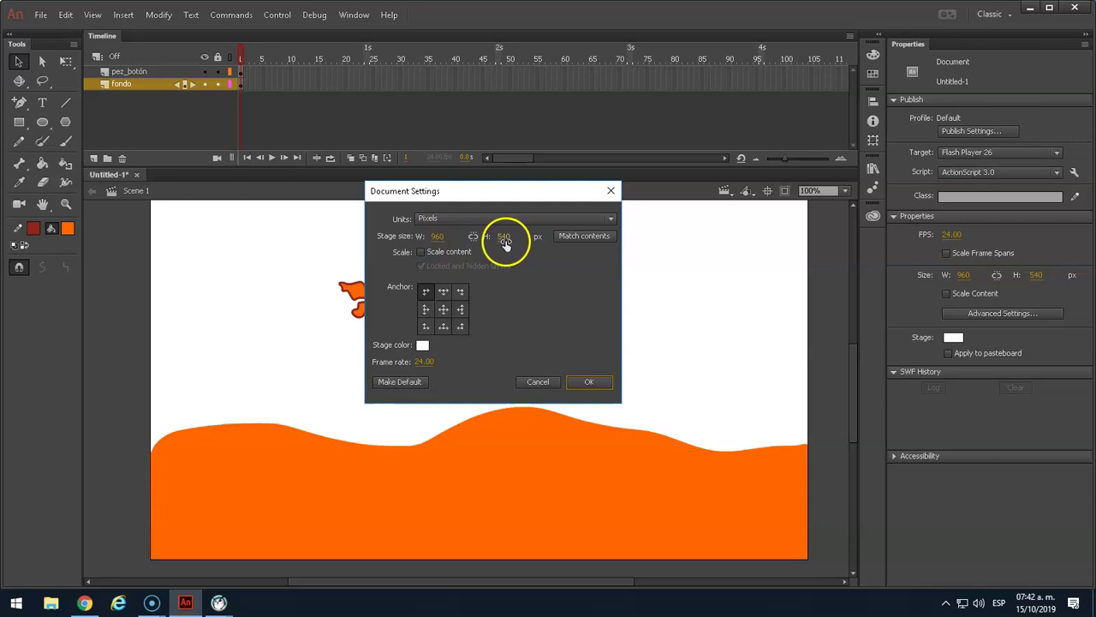
pyautogui.click(422, 344)
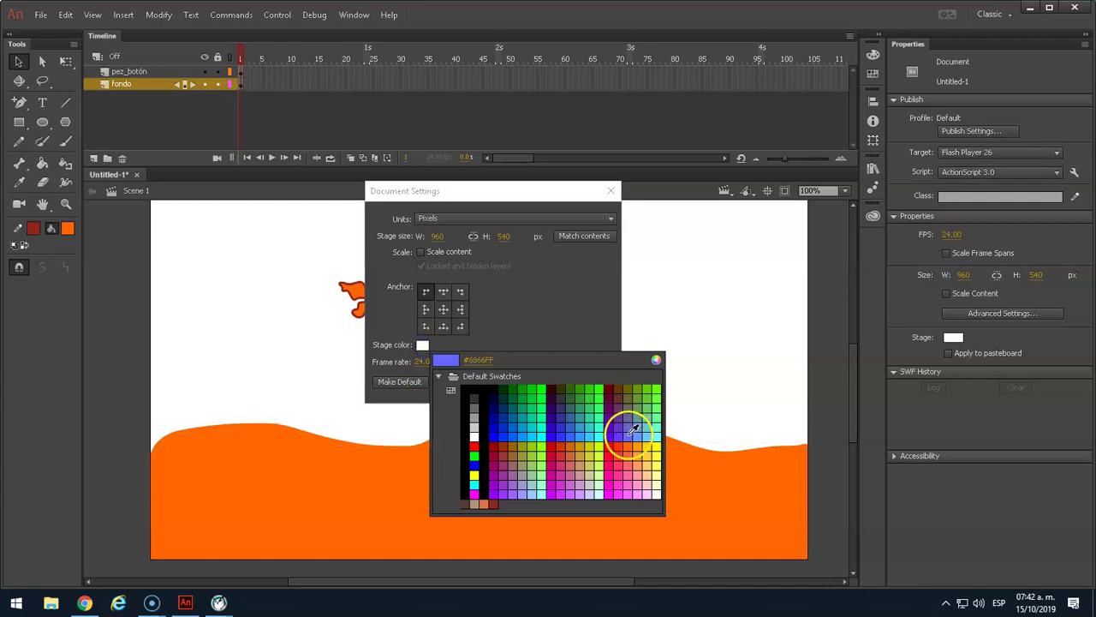
pyautogui.click(579, 433)
pyautogui.click(587, 380)
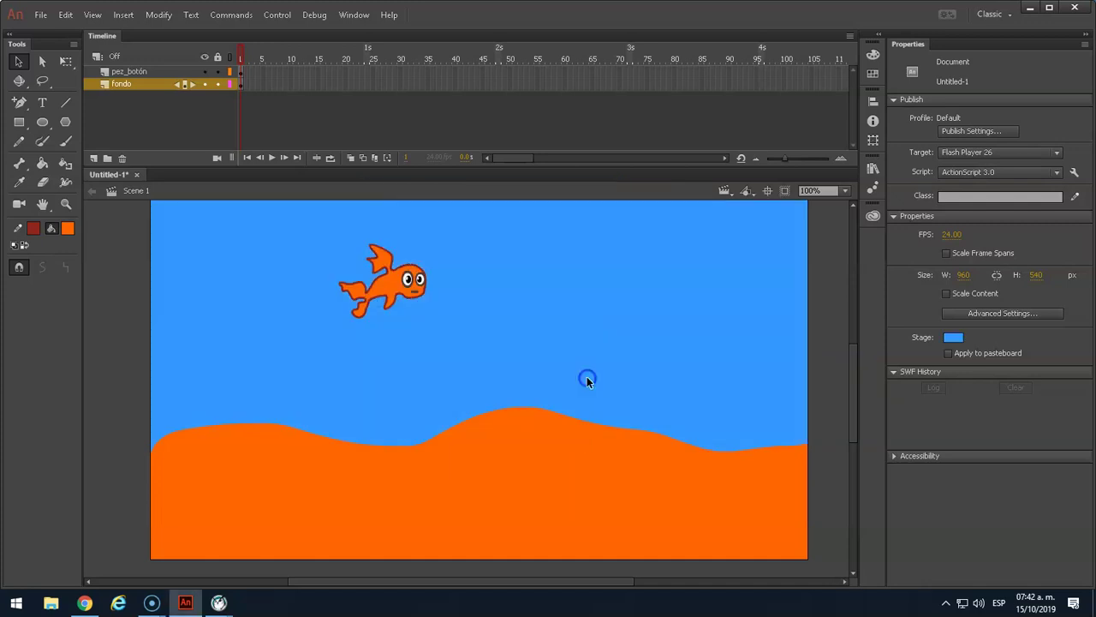
# Step: Lock the fondo layer so that only the fish artwork can be selected
pyautogui.moveTo(310, 229); pyautogui.dragTo(473, 346)
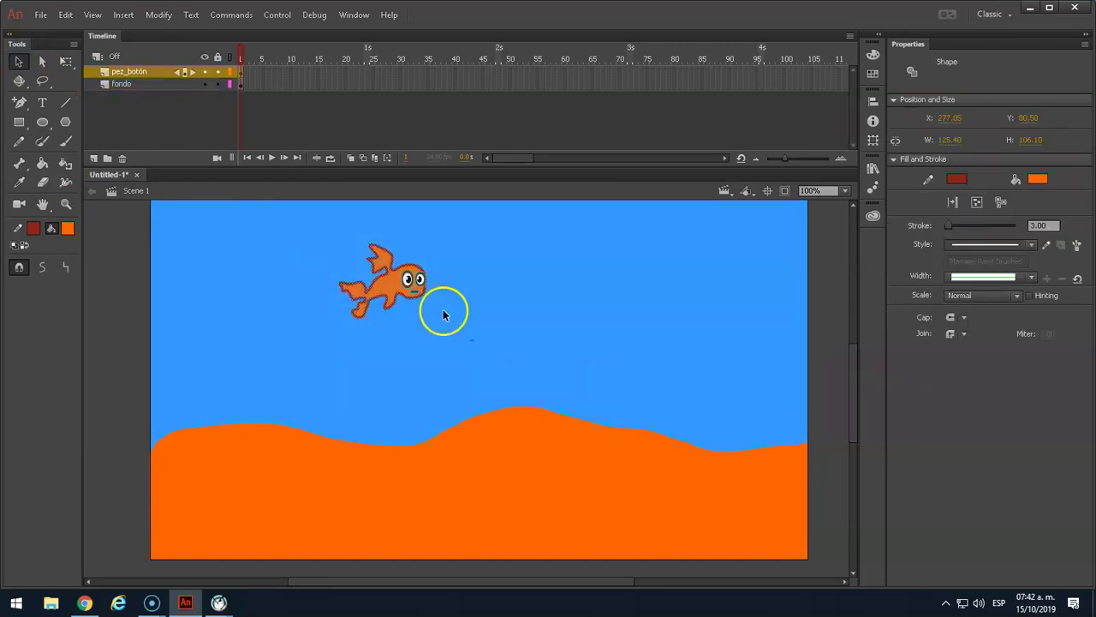
pyautogui.click(219, 84)
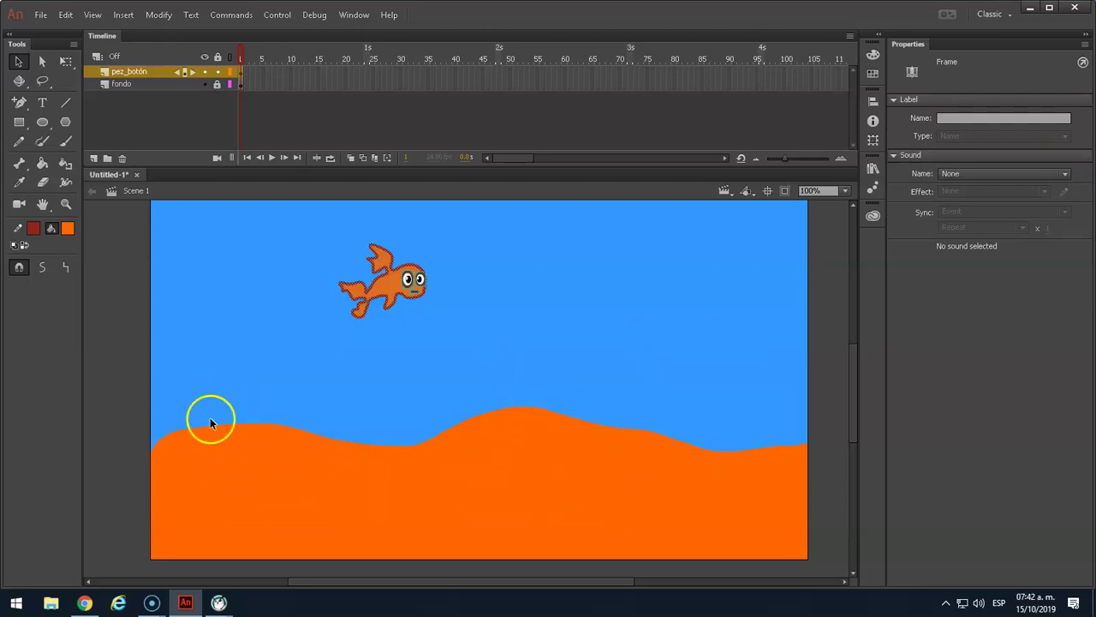
pyautogui.moveTo(167, 393); pyautogui.dragTo(122, 363)
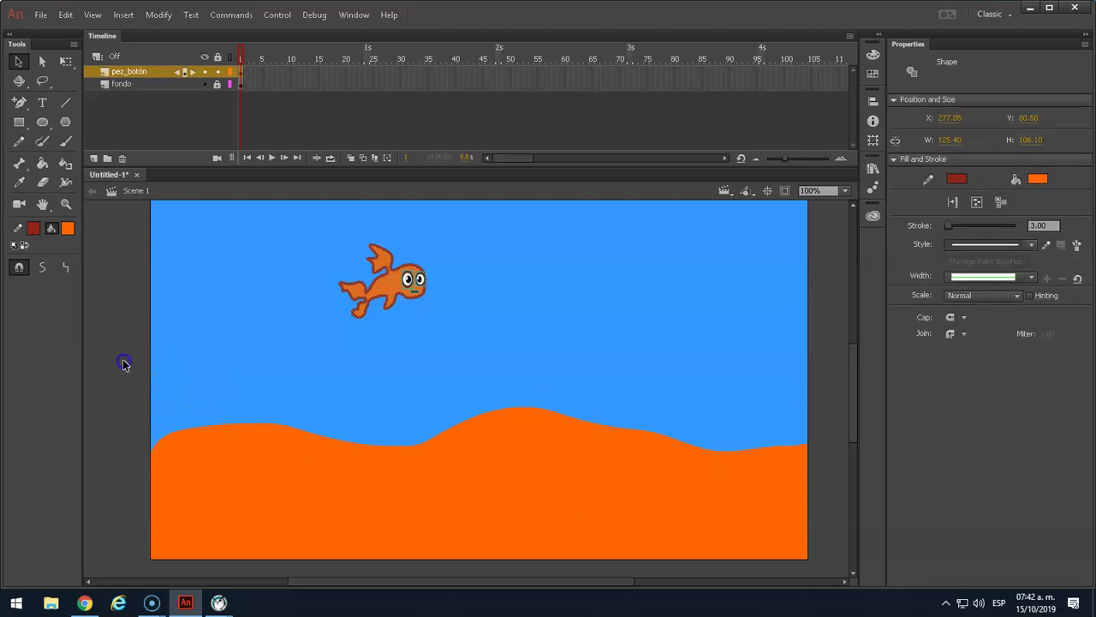
# Step: Convert the whole fish drawing to a Button symbol named pez
pyautogui.moveTo(296, 229); pyautogui.dragTo(390, 303)
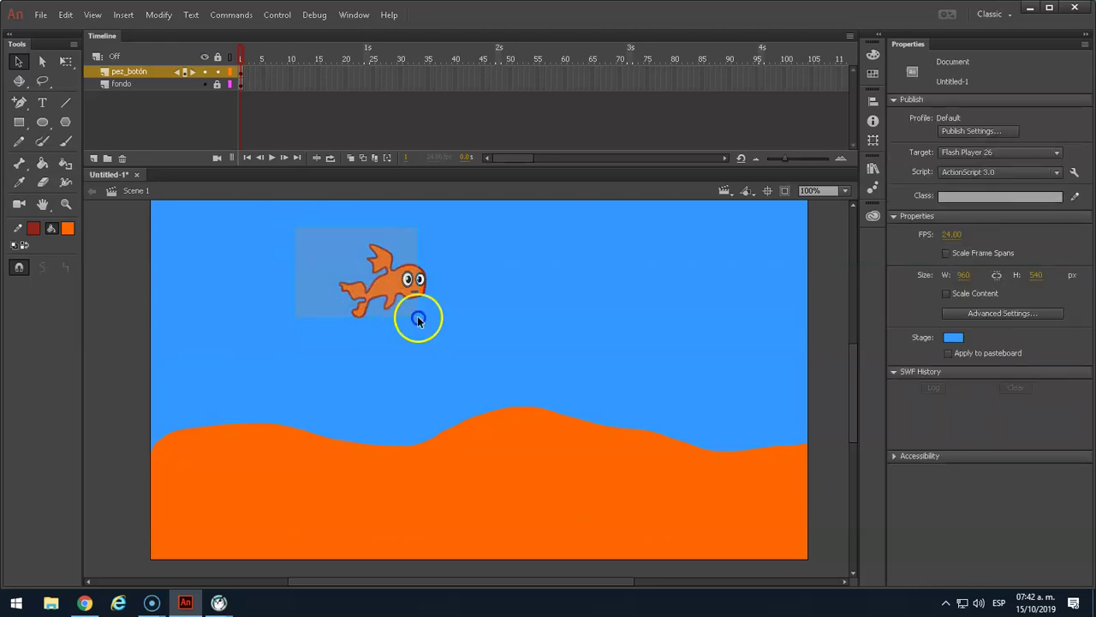
pyautogui.moveTo(460, 329); pyautogui.dragTo(460, 329)
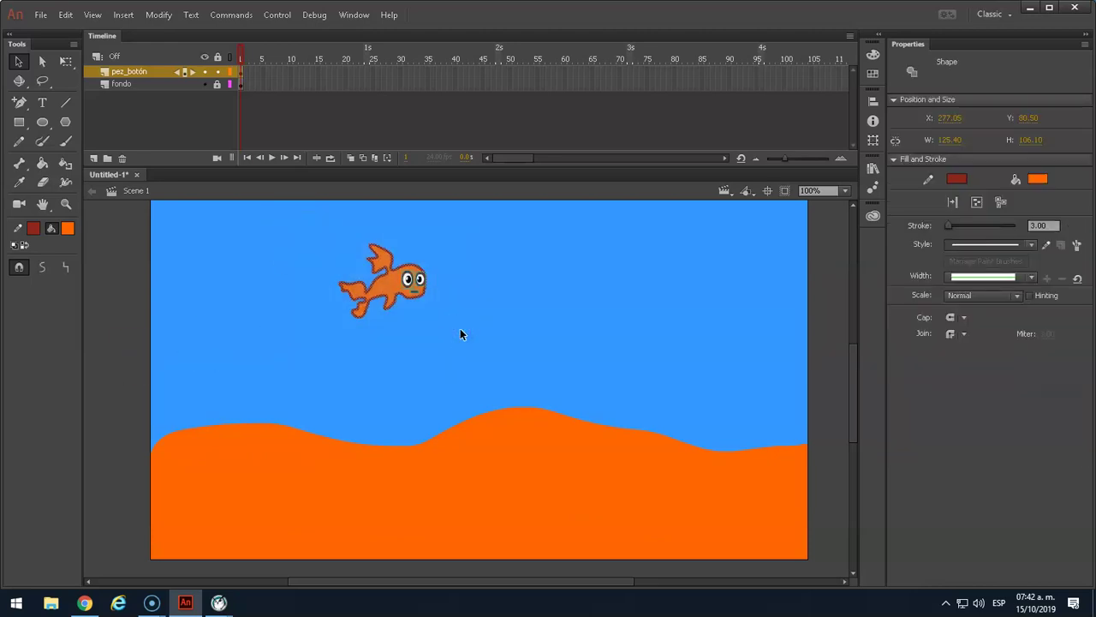
pyautogui.press('F8')
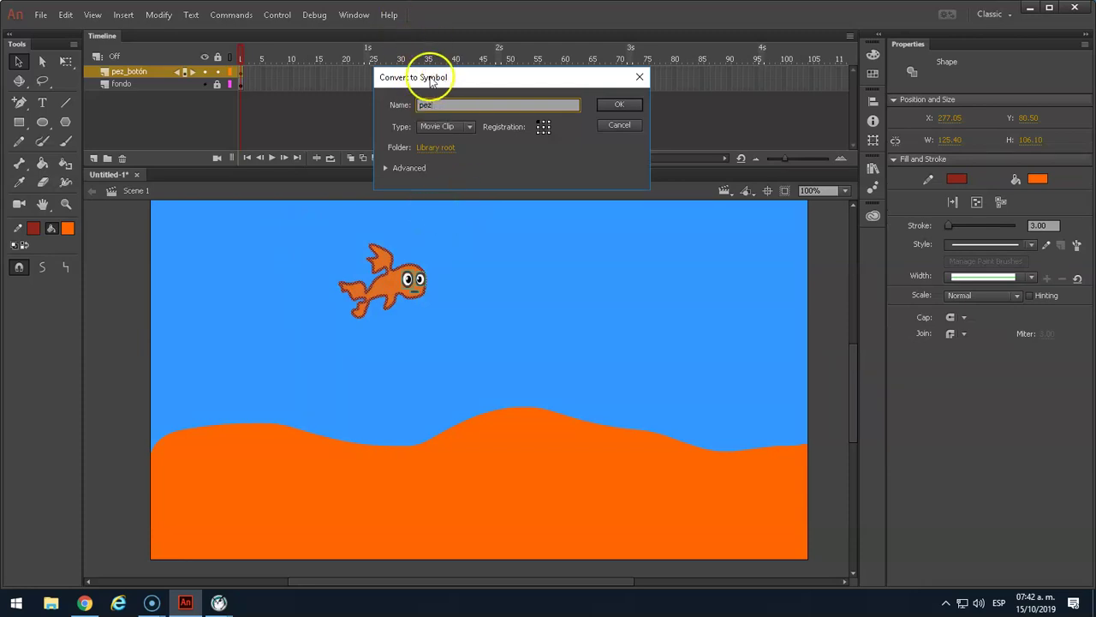
pyautogui.click(620, 105)
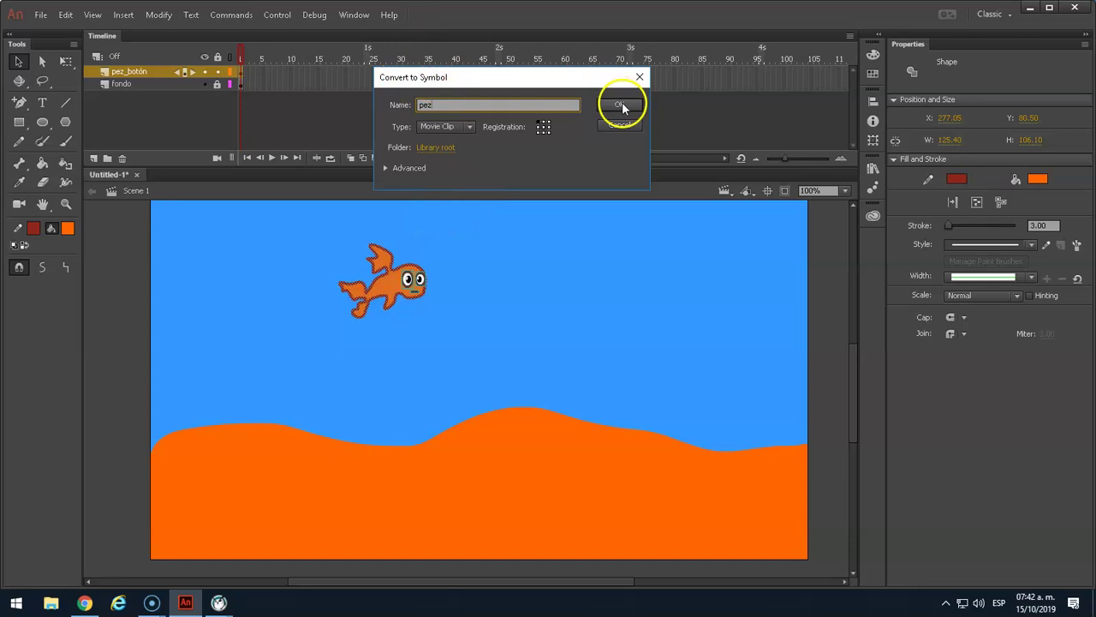
pyautogui.click(455, 128)
pyautogui.click(457, 156)
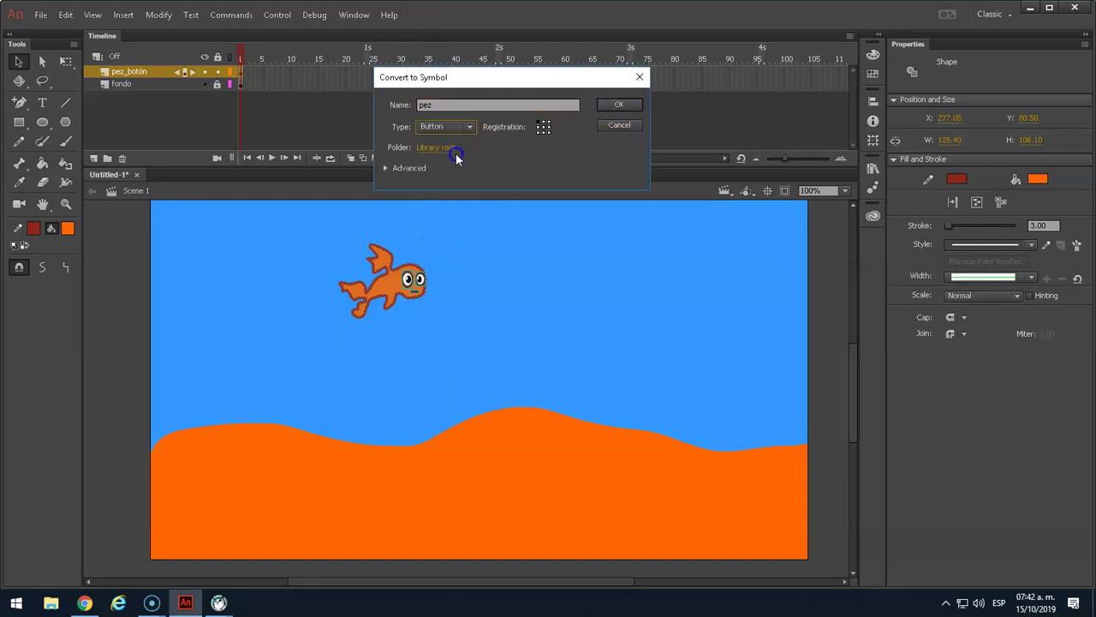
pyautogui.click(619, 105)
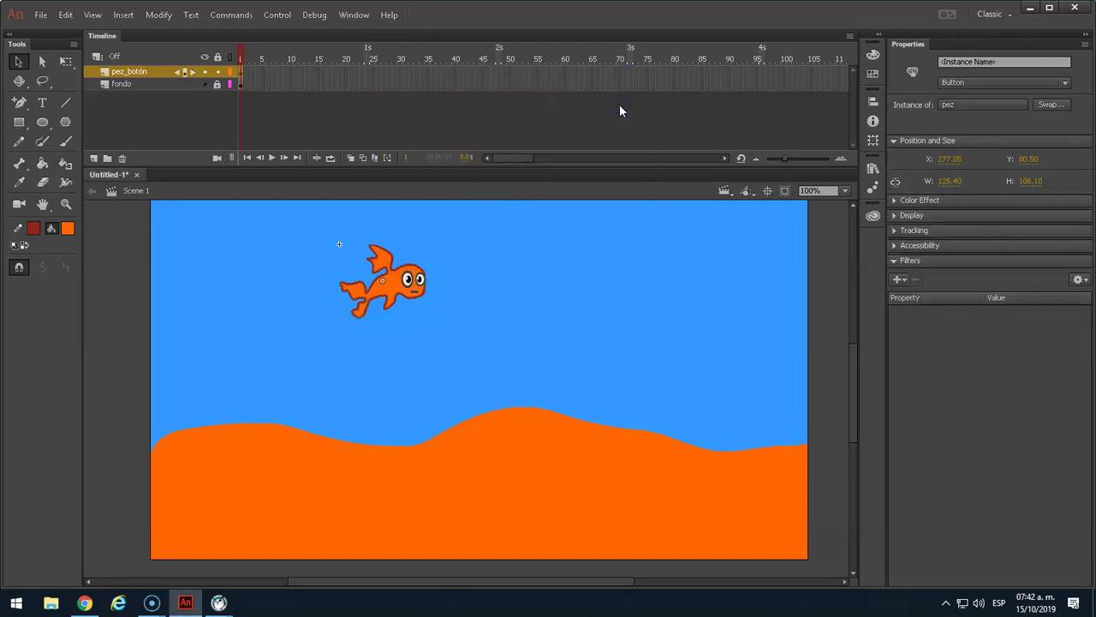
# Step: Move the fish button slightly right and down to about X 321, Y 90.5, and open the pez symbol for editing
pyautogui.moveTo(390, 281); pyautogui.dragTo(417, 290)
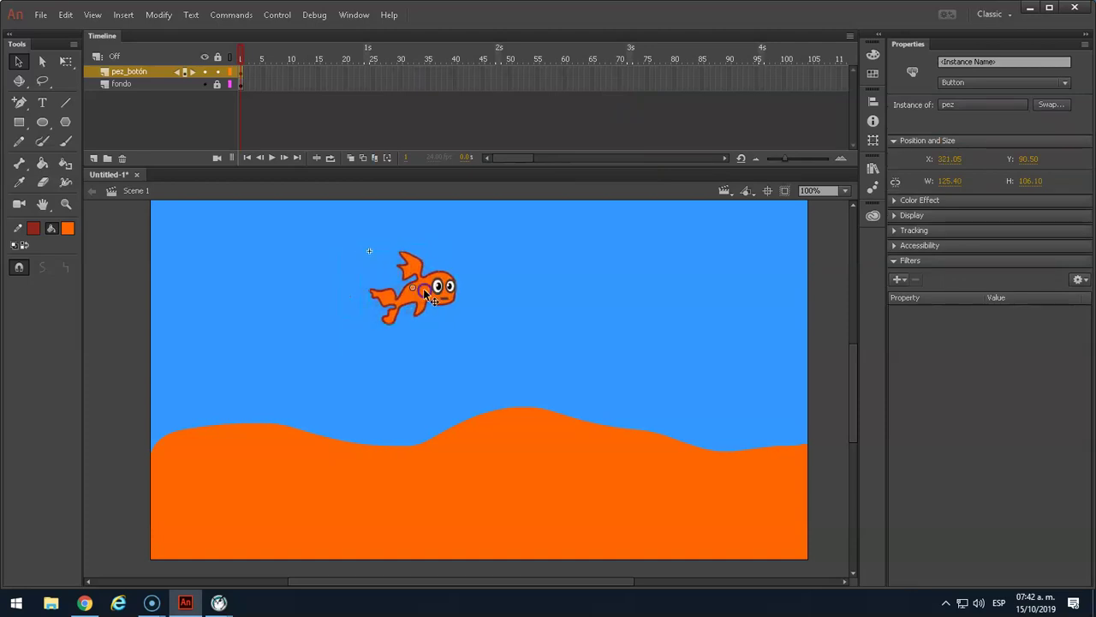
pyautogui.doubleClick(423, 288)
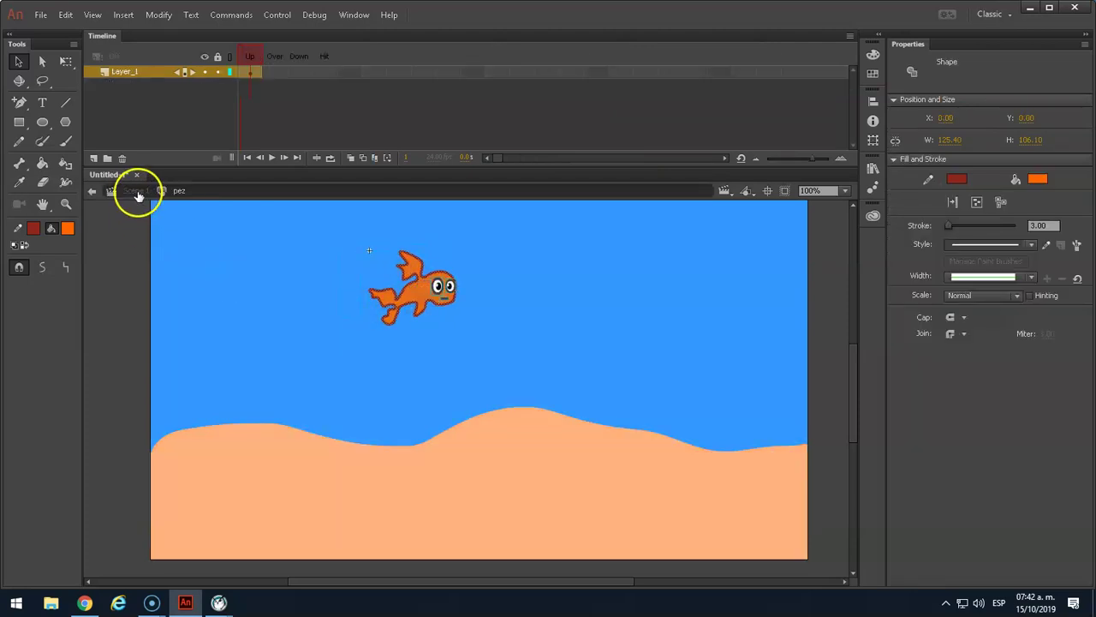
pyautogui.doubleClick(328, 285)
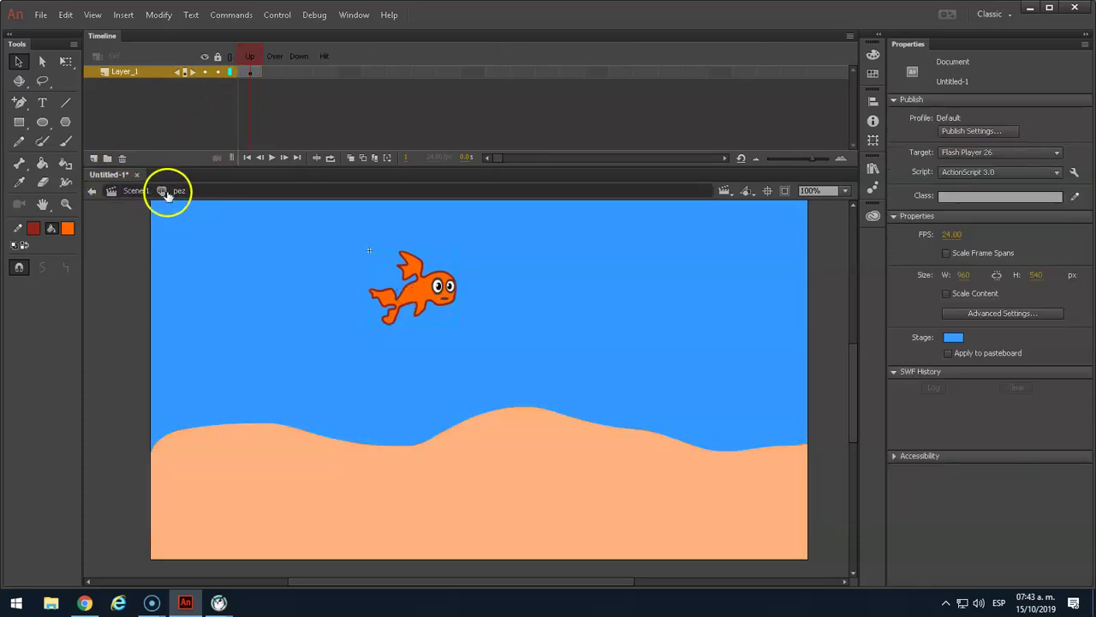
# Step: Insert a keyframe with the fish drawing in the Over state of the pez button
pyautogui.click(249, 72)
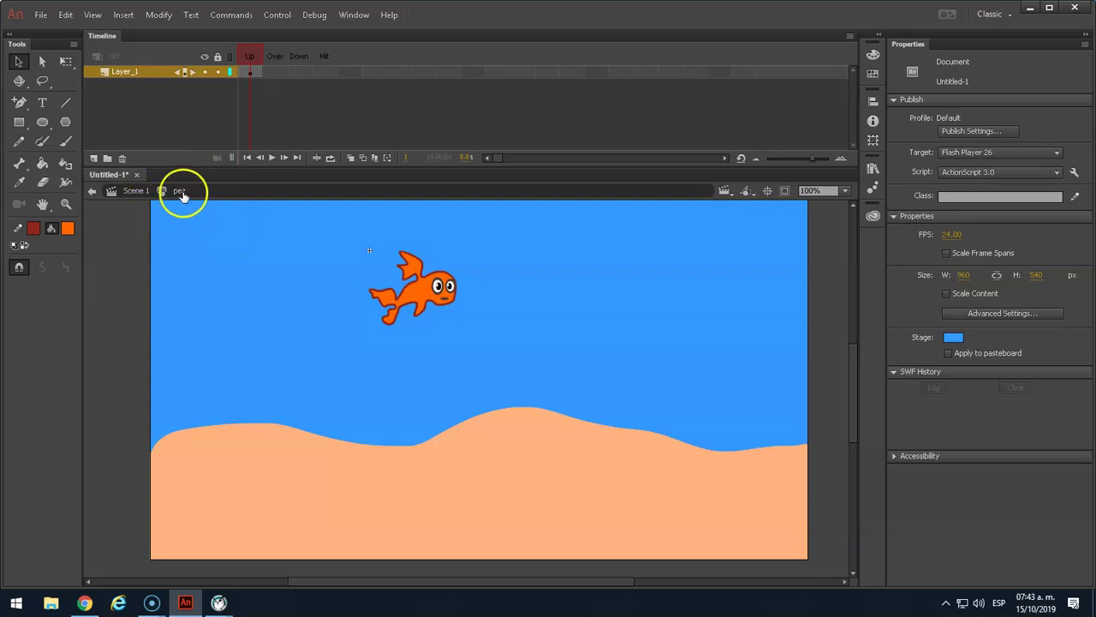
pyautogui.click(250, 78)
pyautogui.click(273, 76)
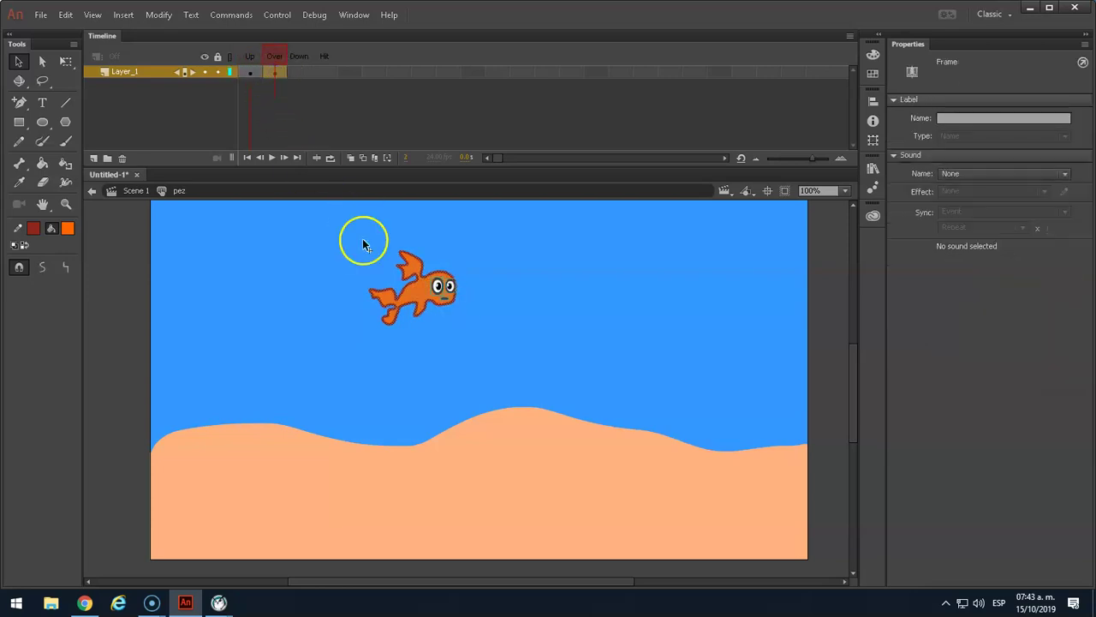
# Step: Convert the fish in the button's Up state to a Movie Clip symbol named pez_flota
pyautogui.click(251, 75)
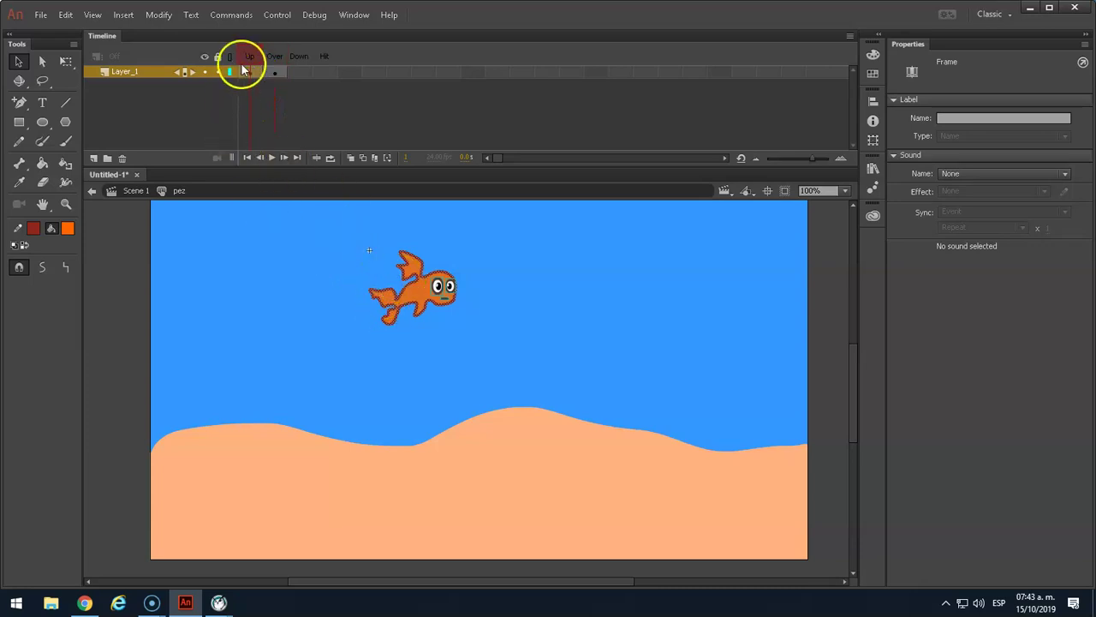
pyautogui.moveTo(338, 225); pyautogui.dragTo(505, 377)
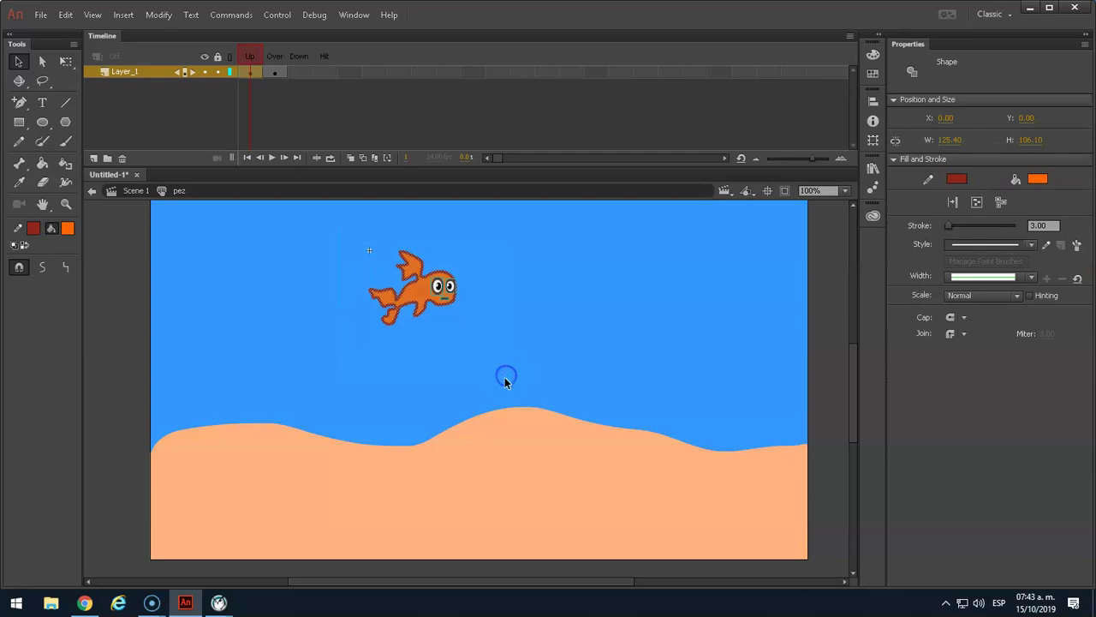
pyautogui.click(248, 72)
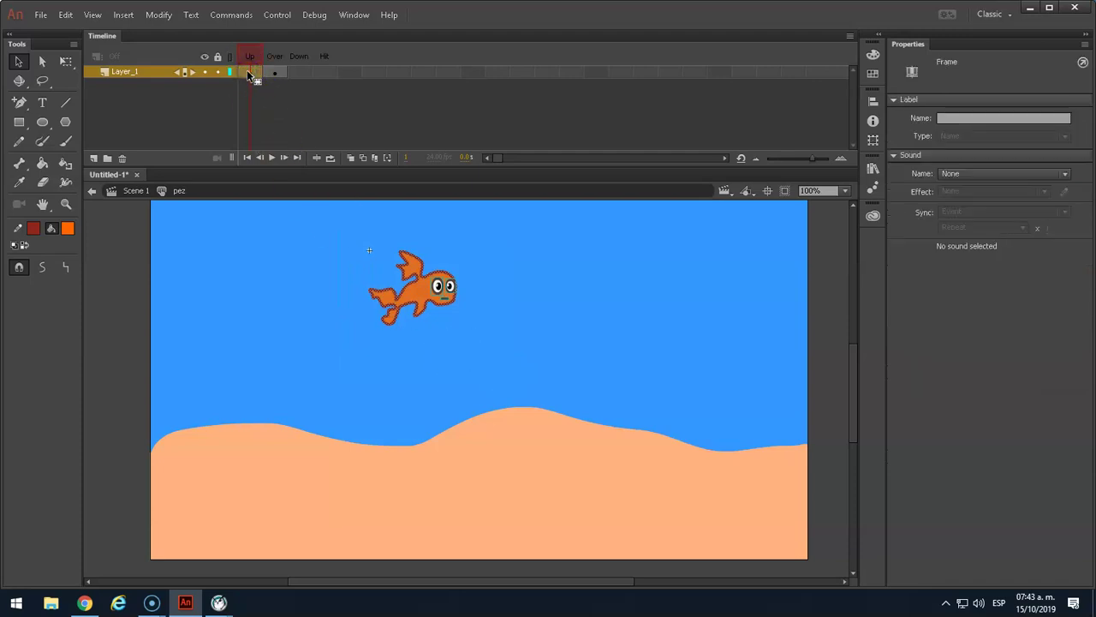
pyautogui.press('F8')
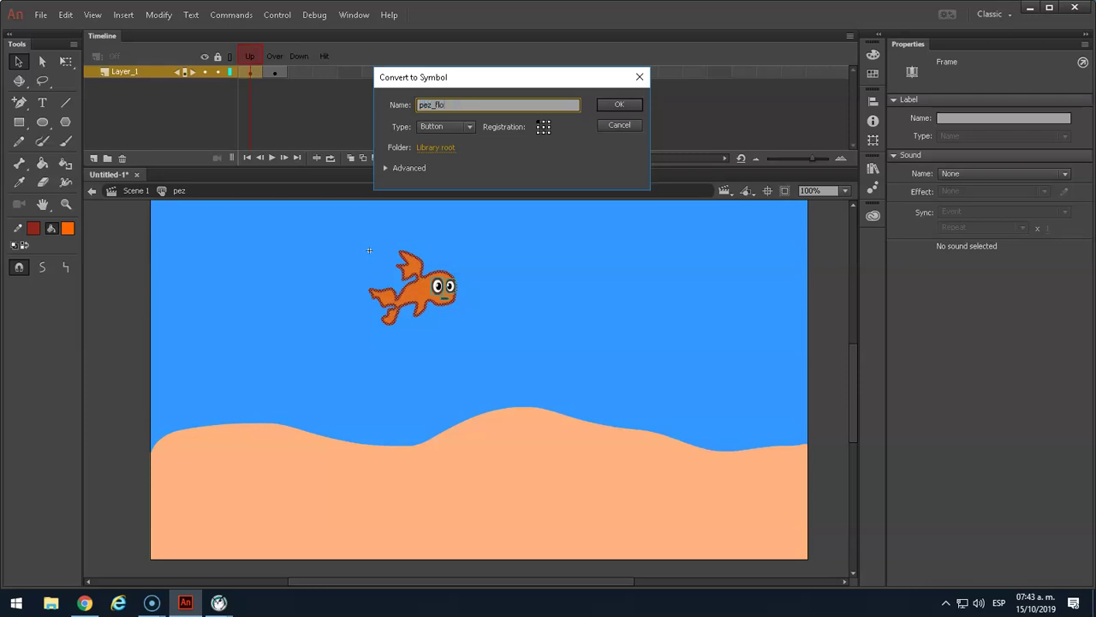
pyautogui.write('pez_flota')
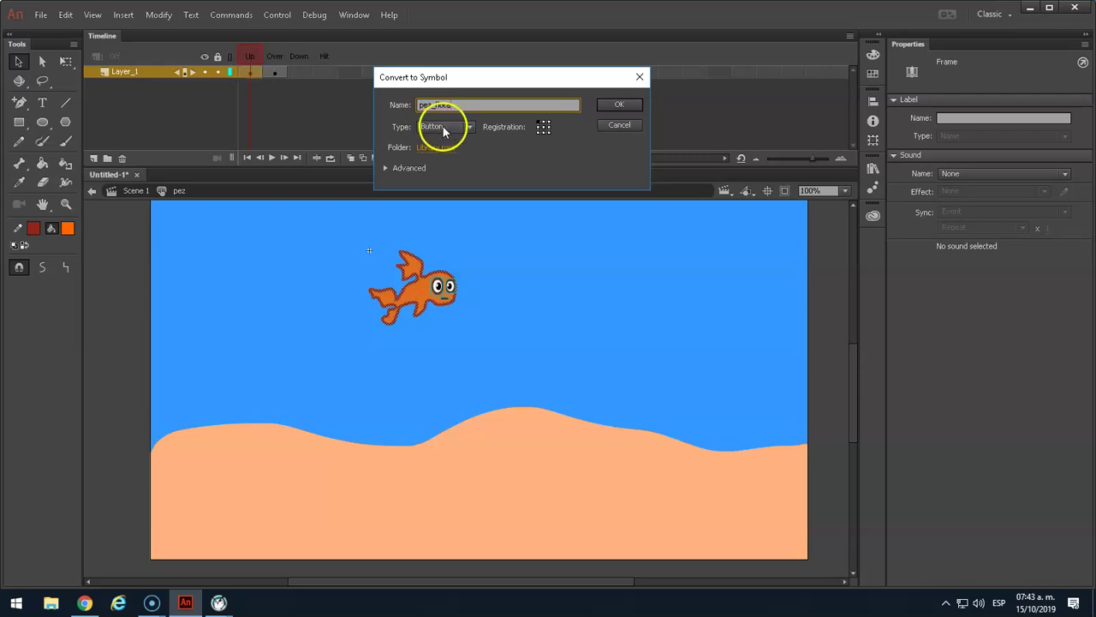
pyautogui.click(440, 128)
pyautogui.click(444, 142)
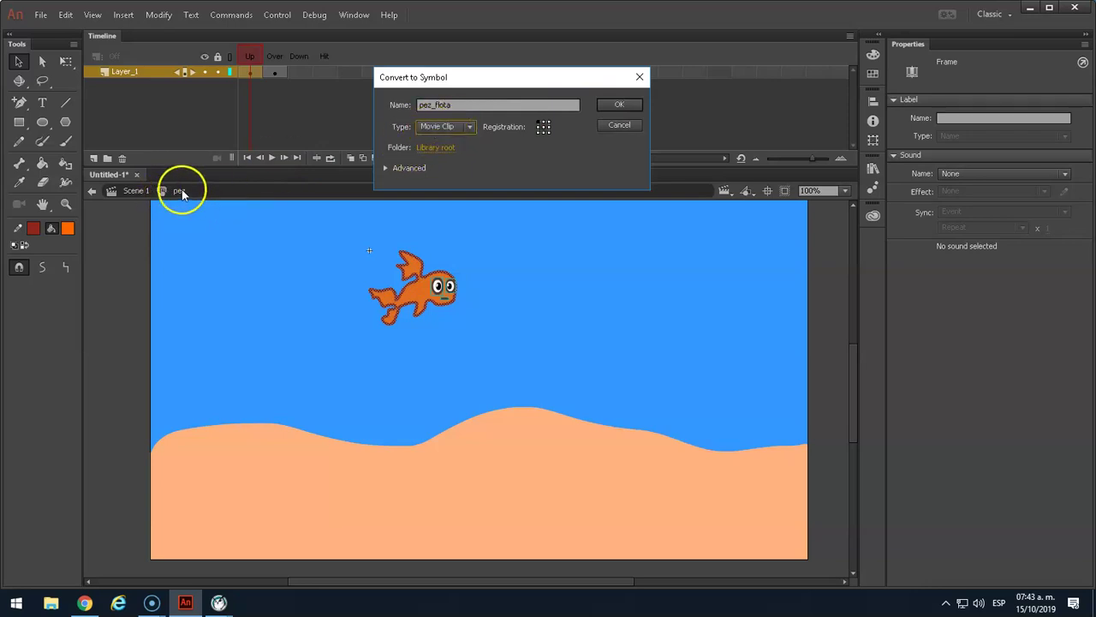
pyautogui.click(619, 104)
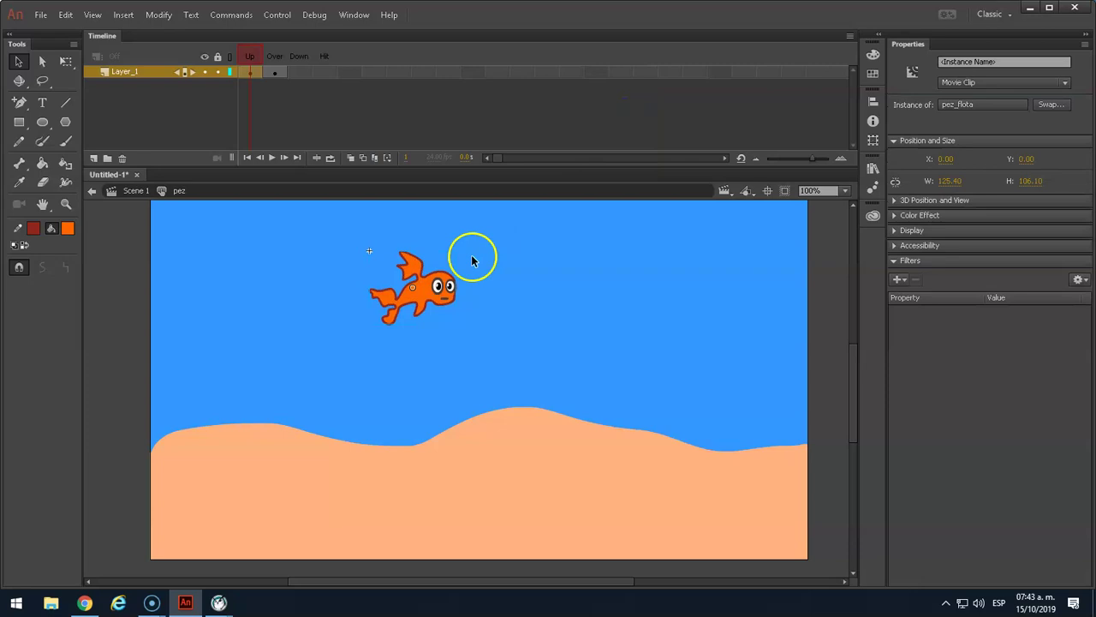
# Step: Open the pez_flota movie clip for editing and create a classic tween on frame 1 of its layer
pyautogui.doubleClick(415, 301)
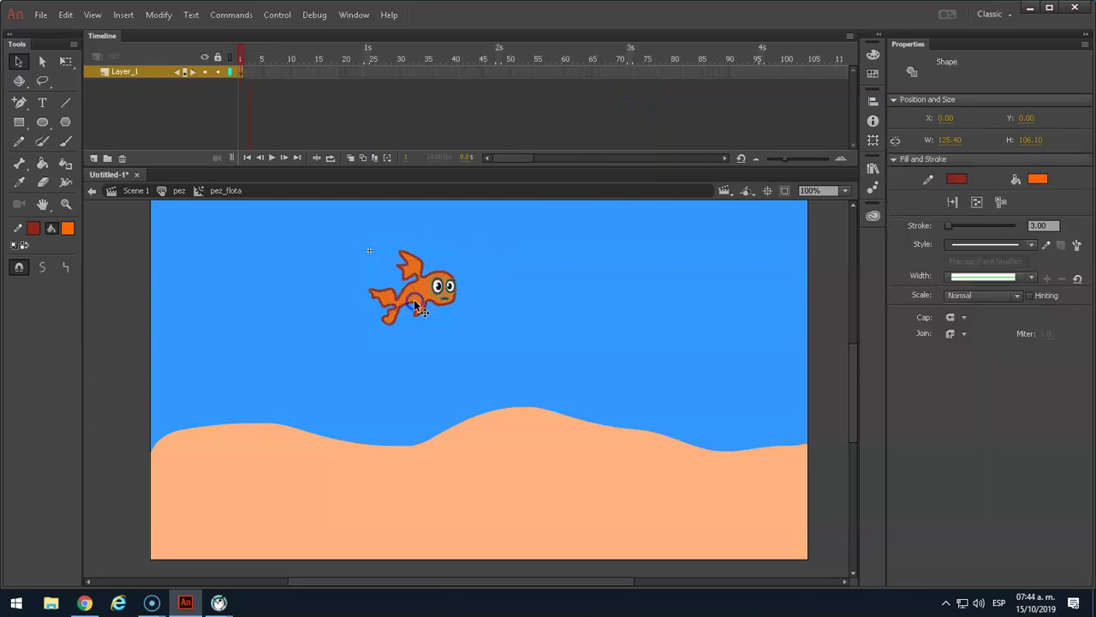
pyautogui.rightClick(244, 79)
pyautogui.click(283, 114)
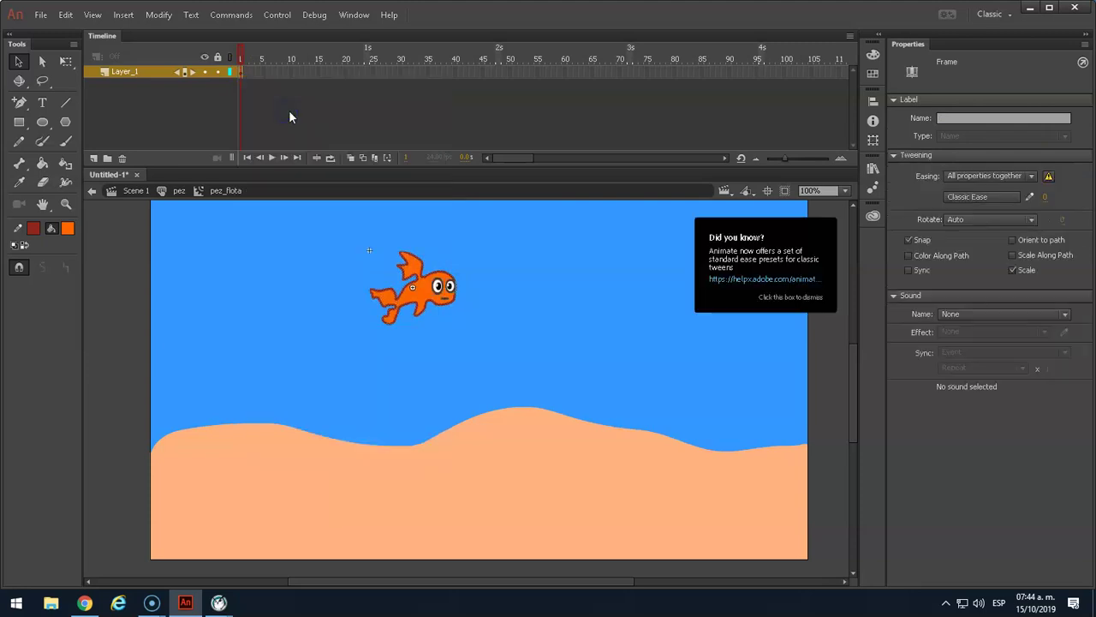
# Step: Insert a keyframe at frame 96 of the pez_flota layer to end the classic tween
pyautogui.moveTo(526, 158); pyautogui.dragTo(531, 158)
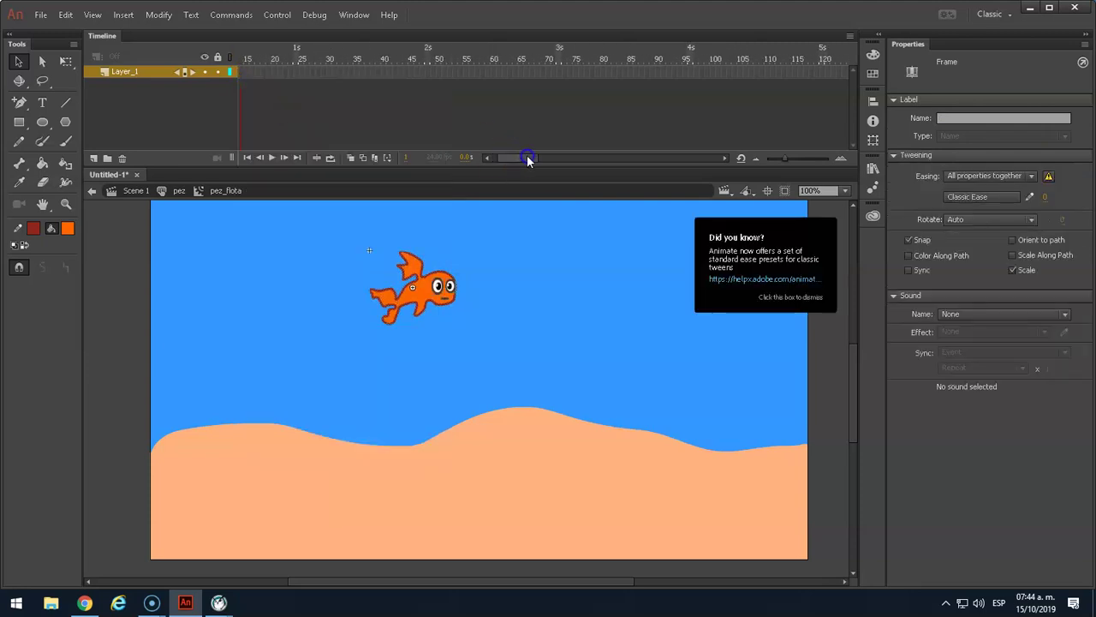
pyautogui.click(691, 72)
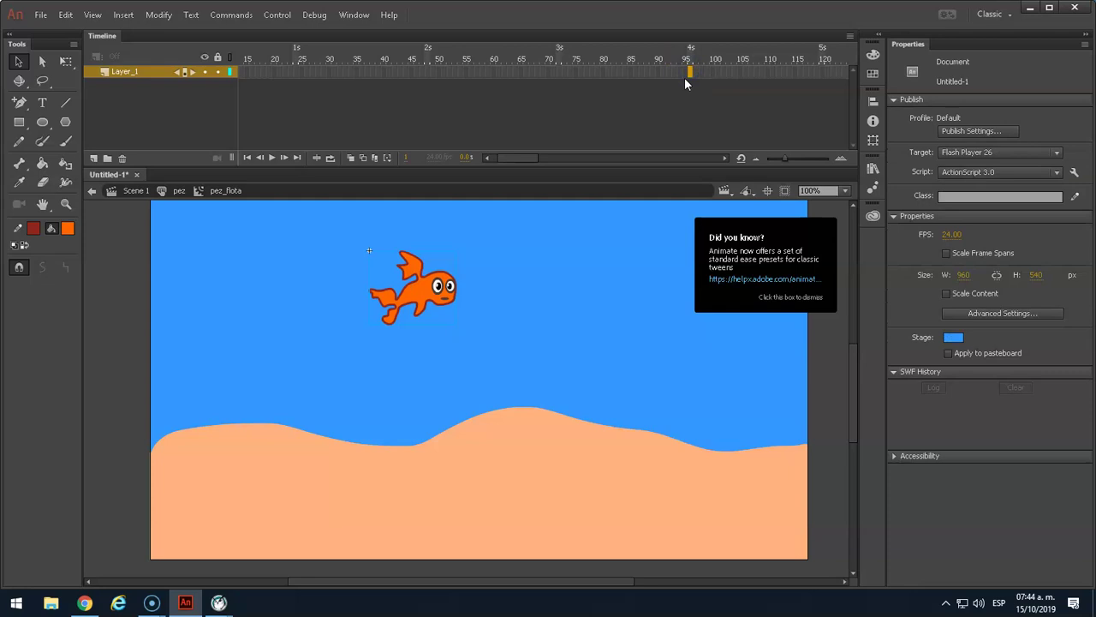
pyautogui.press('F6')
# Step: Move the fish slightly up in the frame 96 keyframe and scrub the timeline to preview the motion
pyautogui.click(417, 300)
pyautogui.moveTo(421, 297); pyautogui.dragTo(418, 282)
pyautogui.moveTo(685, 58); pyautogui.dragTo(766, 54)
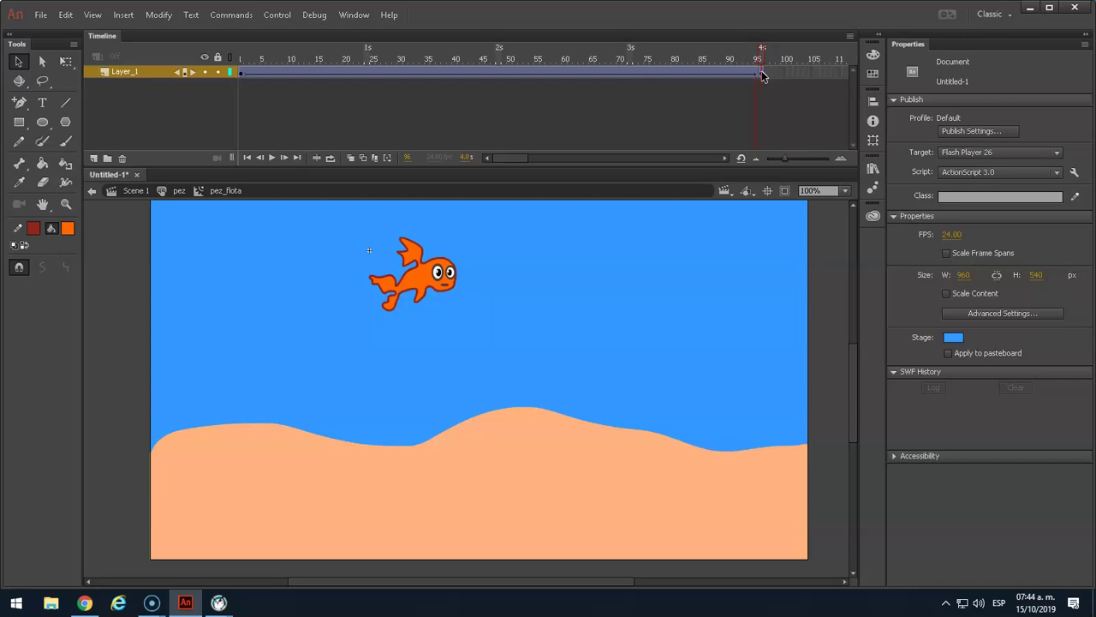
pyautogui.click(762, 74)
pyautogui.moveTo(762, 59)
pyautogui.mouseDown()
pyautogui.moveTo(289, 60)
pyautogui.moveTo(744, 67)
pyautogui.mouseUp()
pyautogui.click(240, 66)
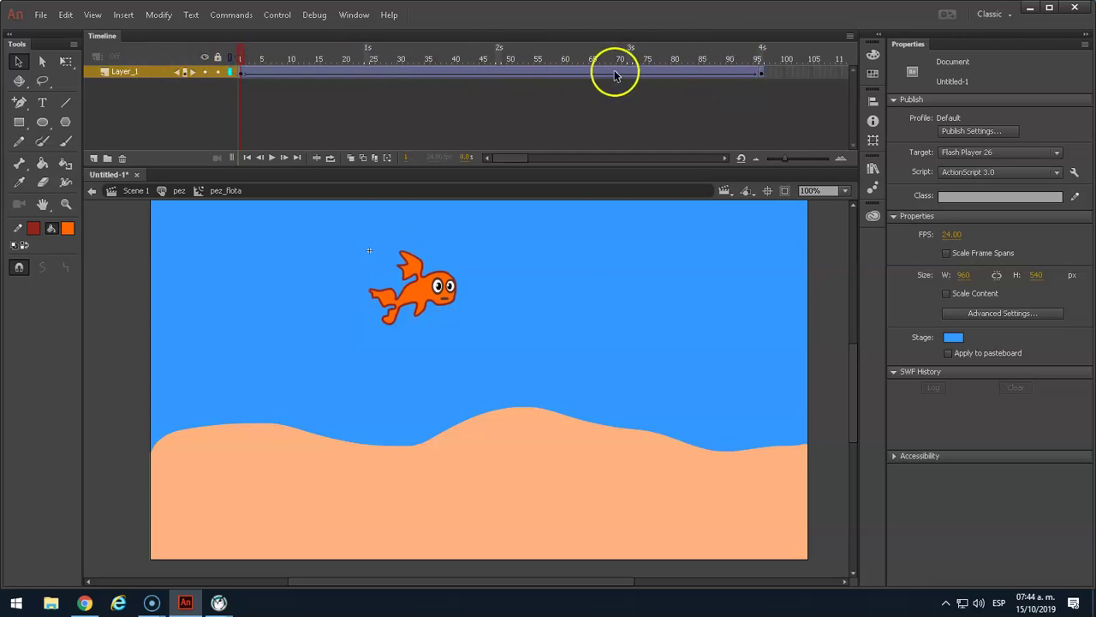
# Step: Copy the frame 1 keyframe and paste it over frame 96 so the float cycle ends where it starts
pyautogui.click(242, 74)
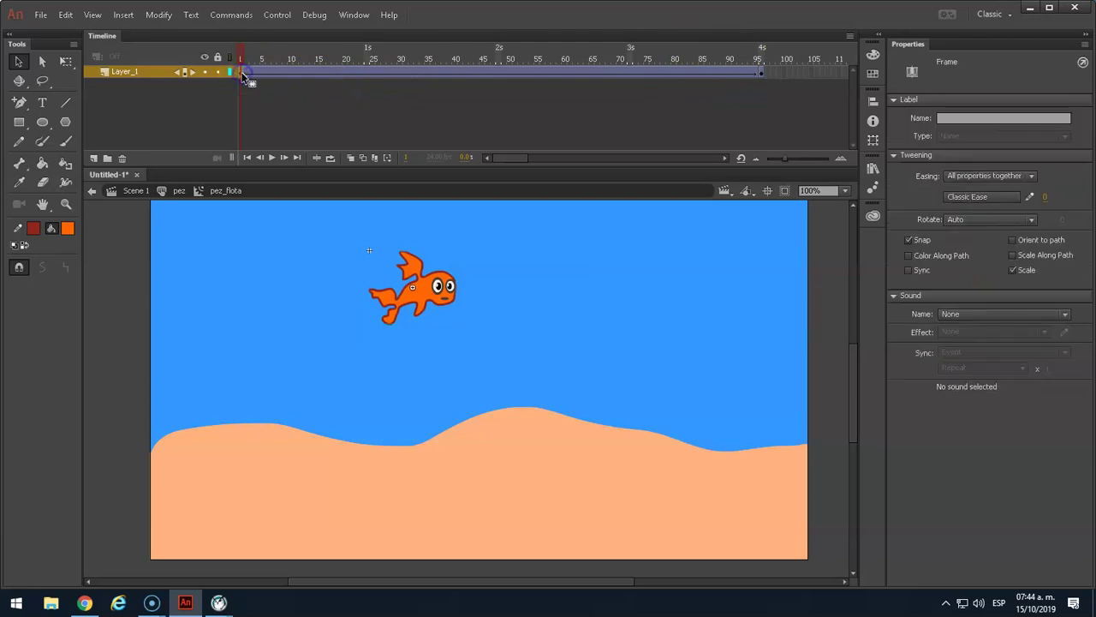
pyautogui.rightClick(243, 75)
pyautogui.click(275, 278)
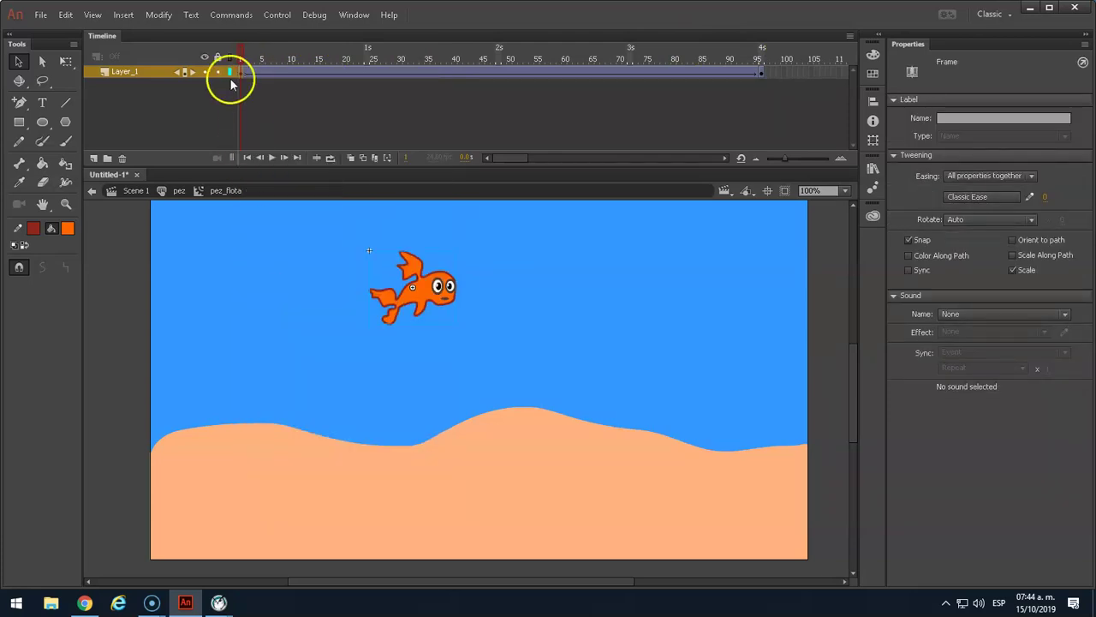
pyautogui.click(762, 73)
pyautogui.rightClick(761, 73)
pyautogui.click(805, 294)
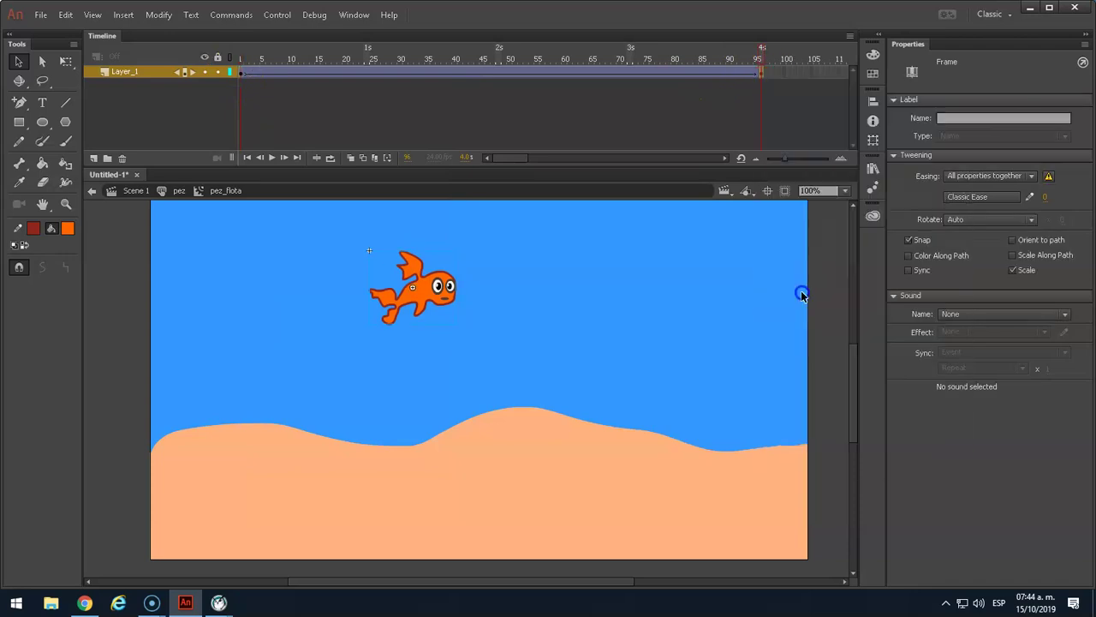
# Step: Insert a keyframe at frame 48, raise the fish there to about Y 24, and test the movie
pyautogui.click(497, 73)
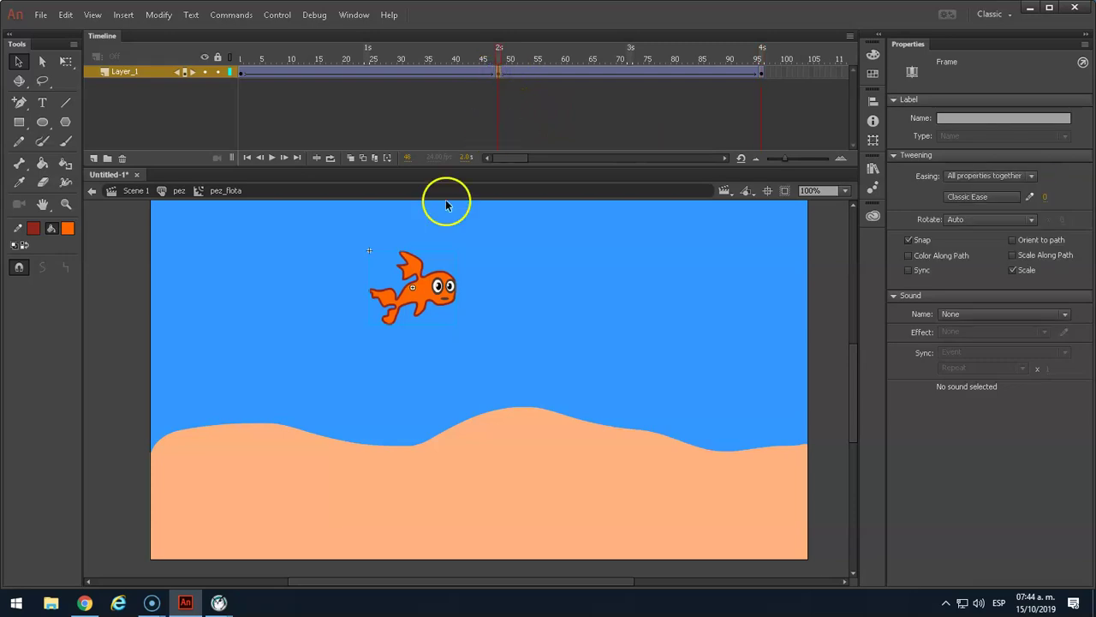
pyautogui.moveTo(419, 289); pyautogui.dragTo(421, 267)
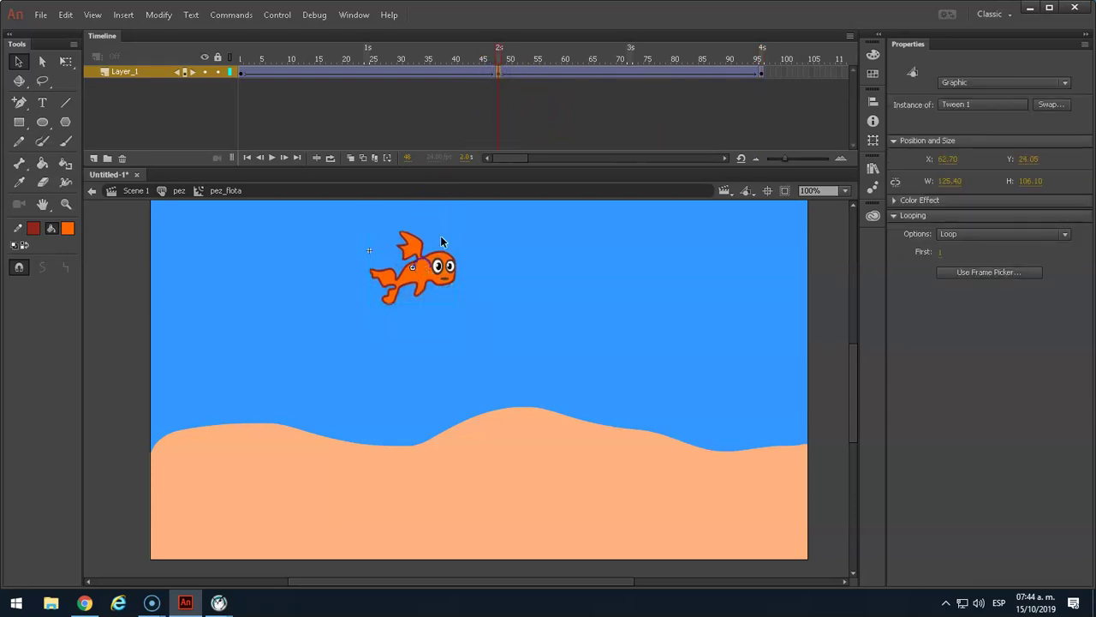
pyautogui.moveTo(497, 54); pyautogui.dragTo(235, 73)
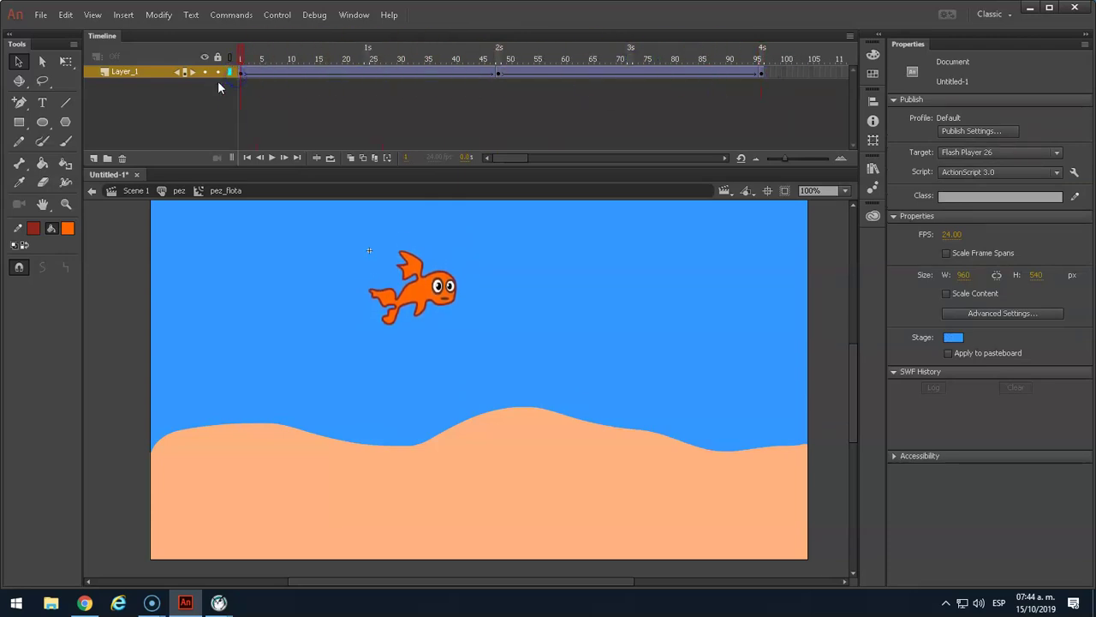
pyautogui.hotkey('ctrl', 'Return')
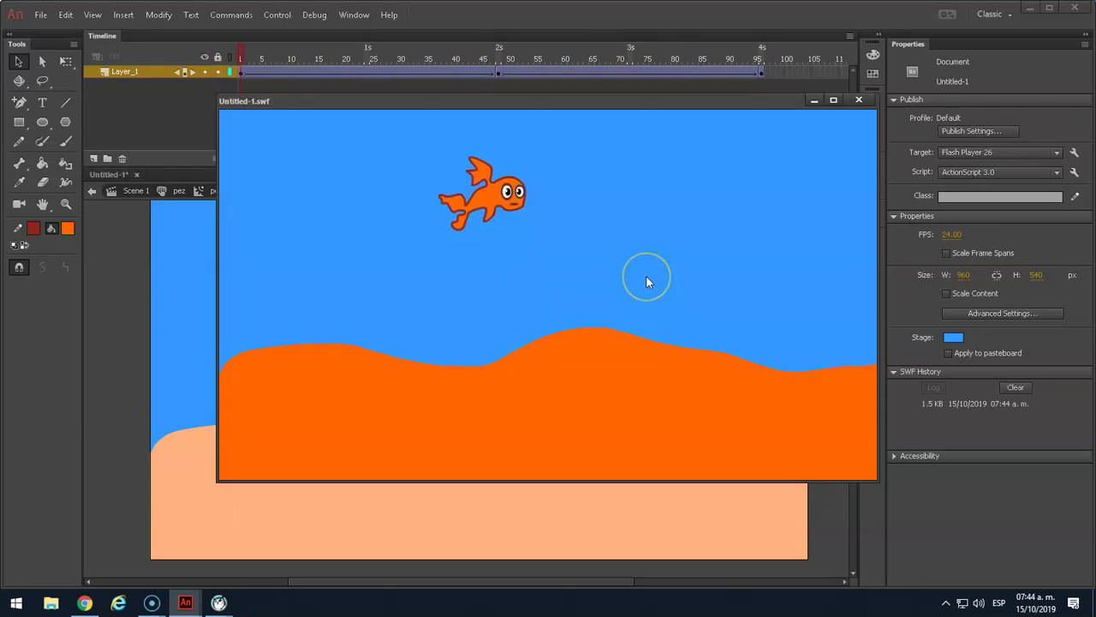
pyautogui.click(859, 100)
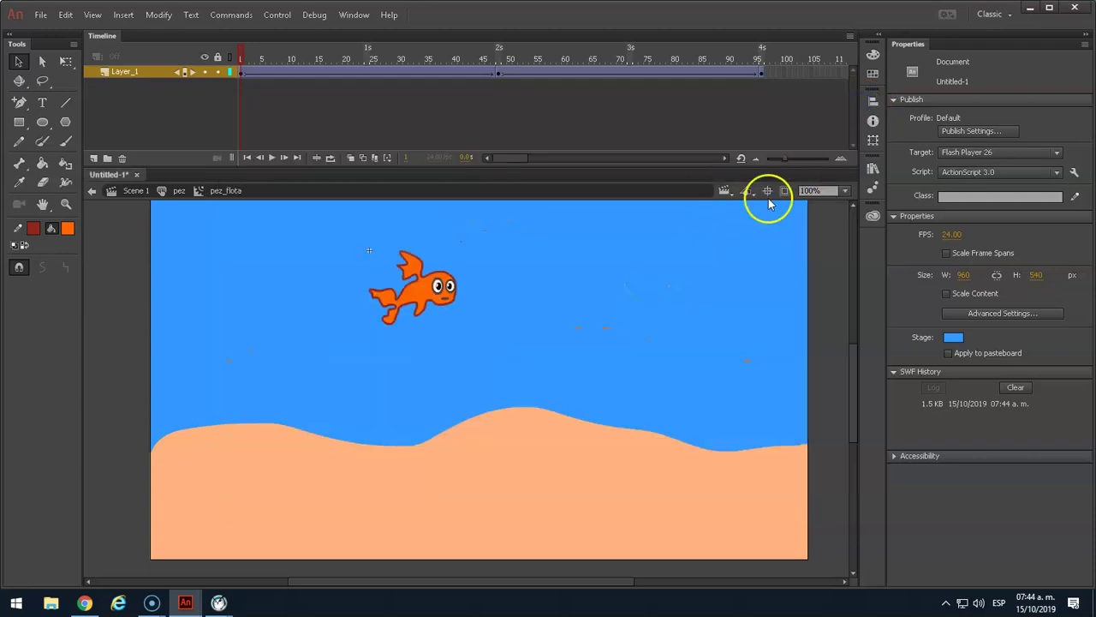
# Step: Give the first tween, from frame 1 to 48, a positive classic ease value and test the movie
pyautogui.click(304, 72)
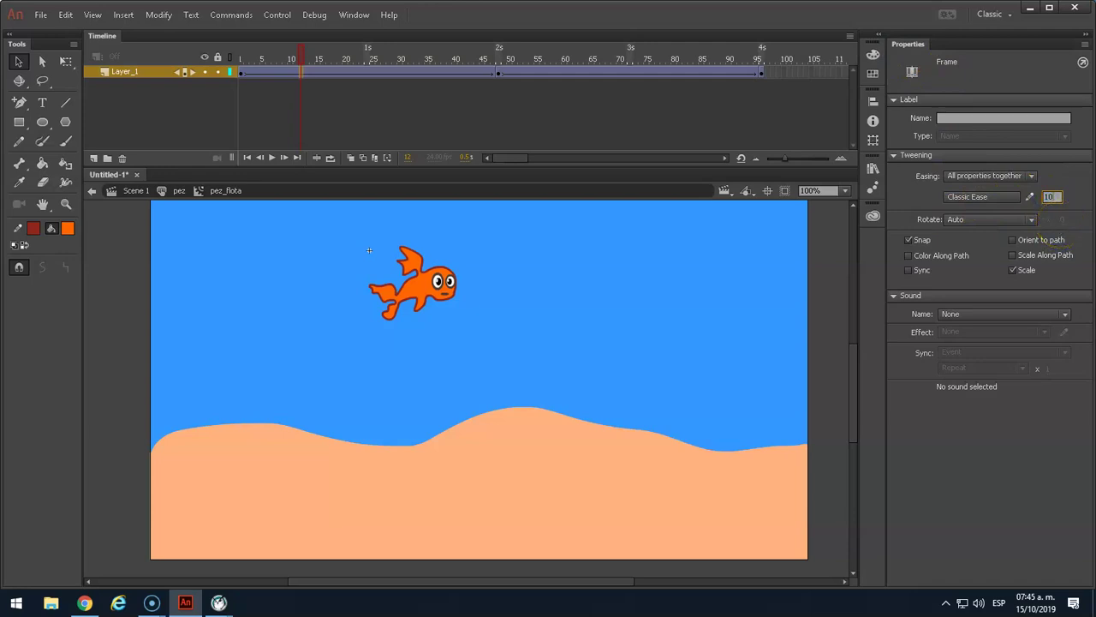
pyautogui.hotkey('ctrl', 'Return')
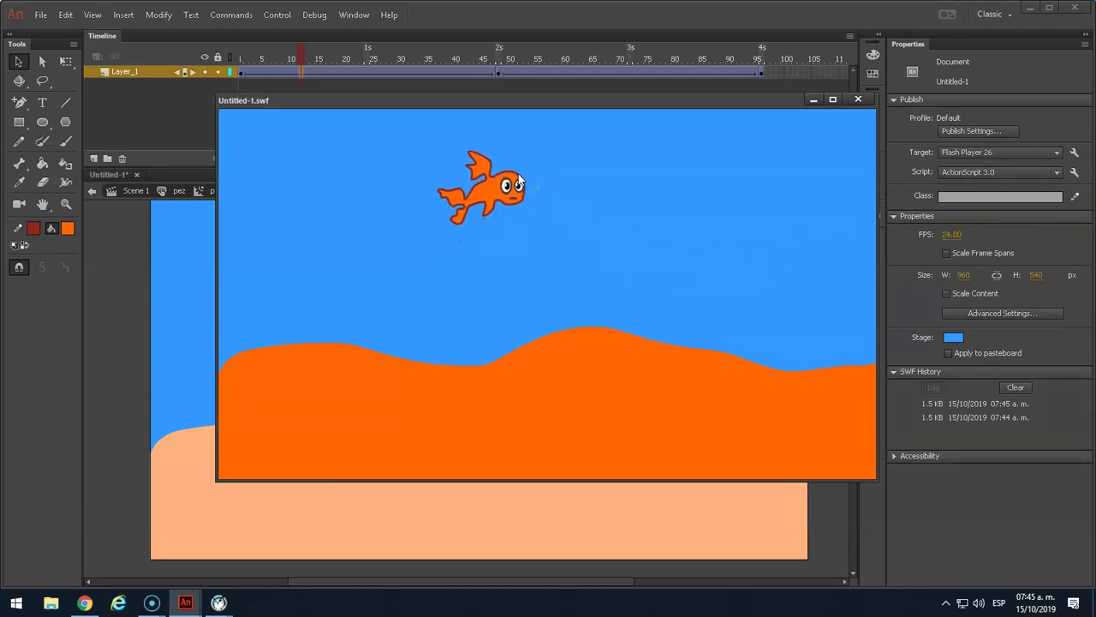
pyautogui.click(858, 100)
# Step: Set the classic ease of the second tween, from frame 48 to 96, to -100 and test the movie
pyautogui.click(657, 72)
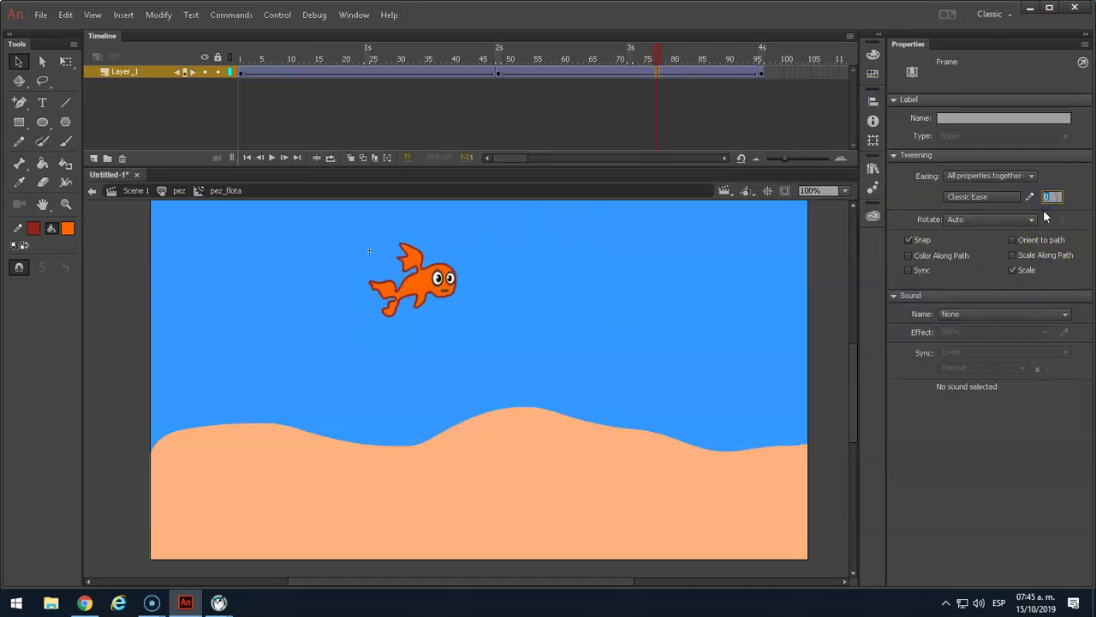
pyautogui.press('Return')
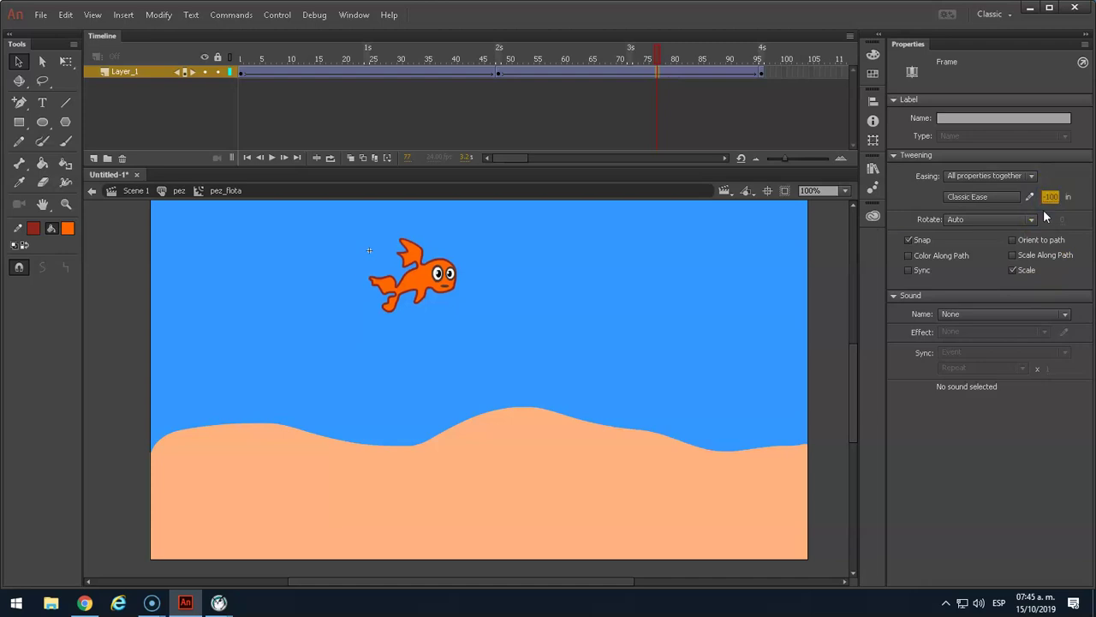
pyautogui.hotkey('ctrl', 'Return')
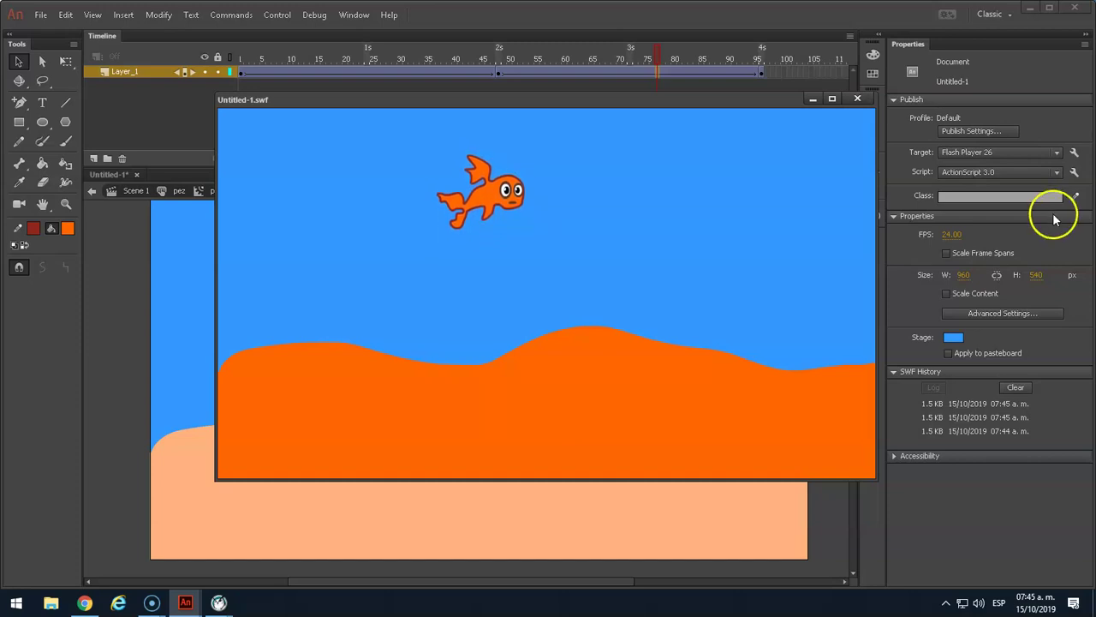
pyautogui.click(859, 100)
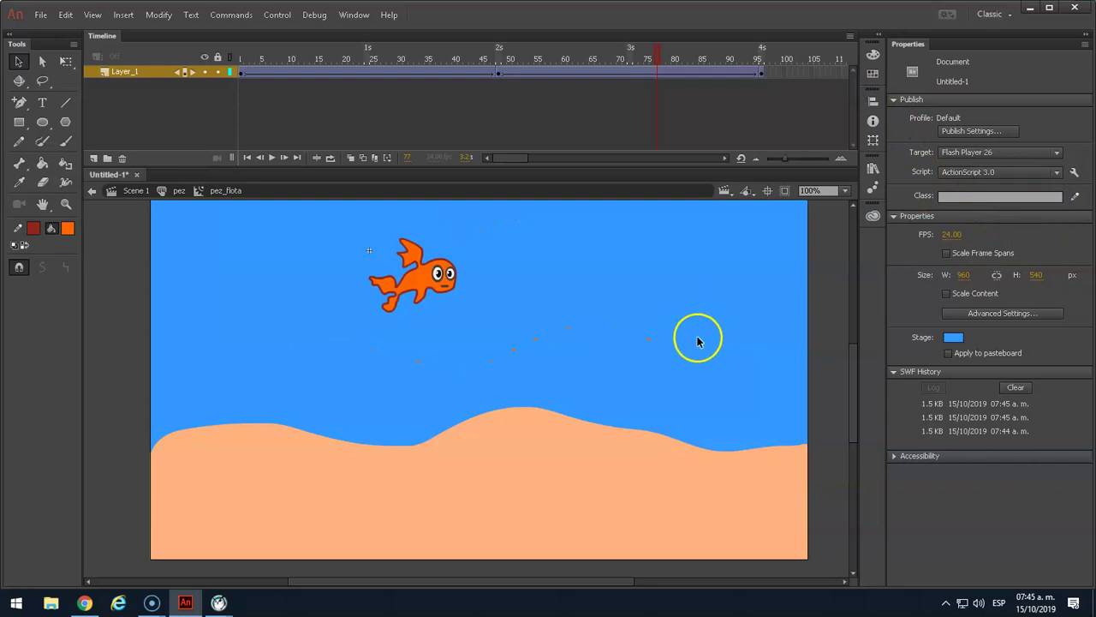
# Step: Return to the pez button and convert the fish in its Over state to a Movie Clip symbol named pez_nada
pyautogui.click(178, 193)
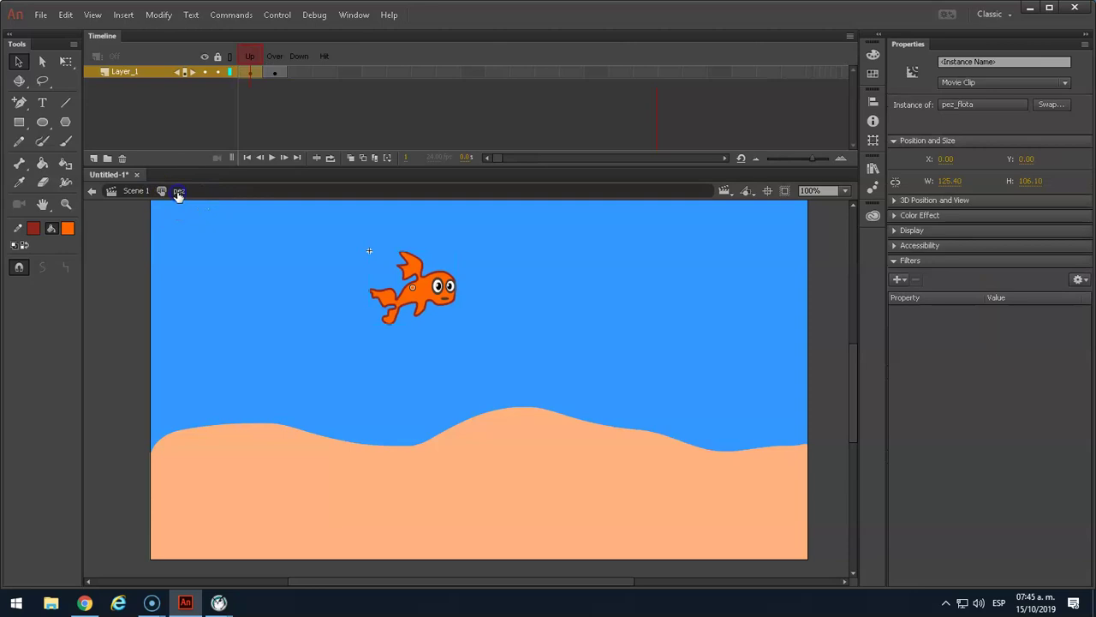
pyautogui.click(267, 72)
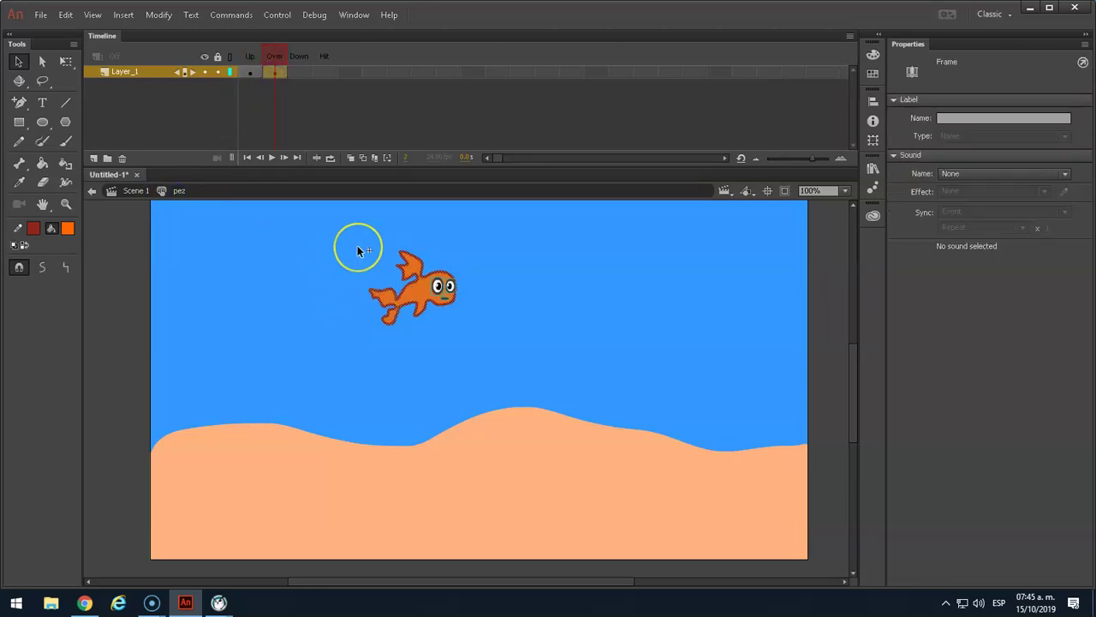
pyautogui.press('F8')
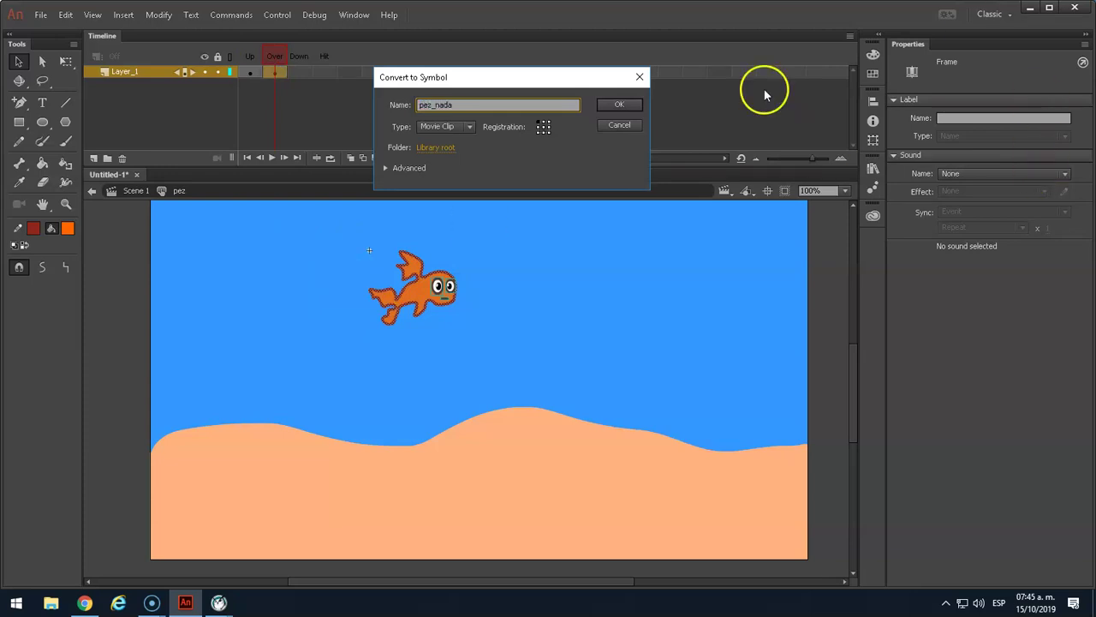
pyautogui.click(638, 104)
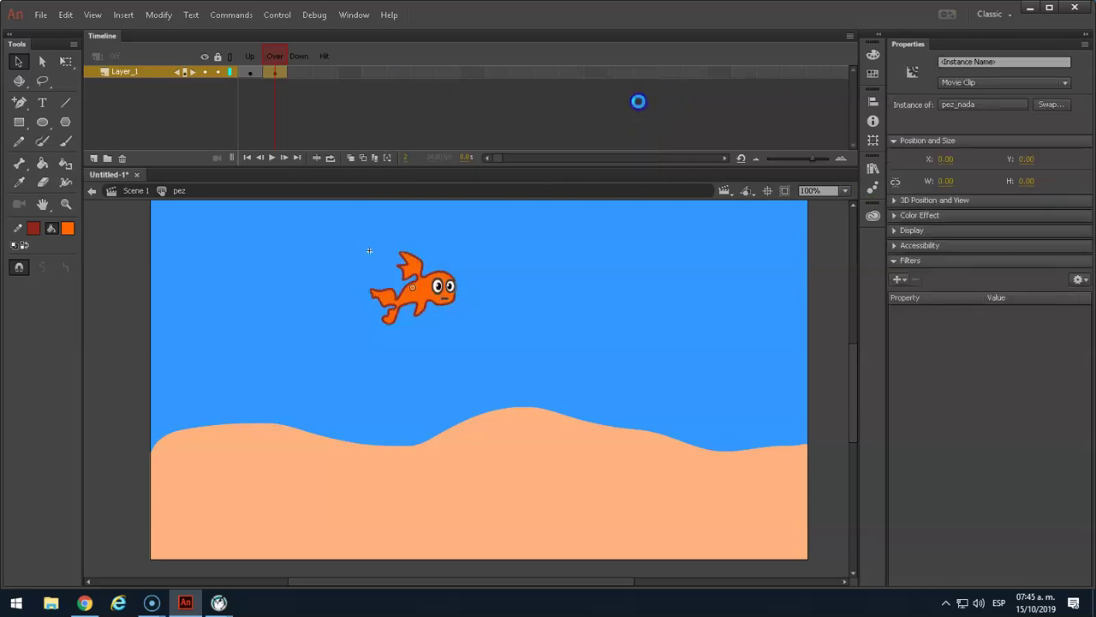
# Step: Open the pez_nada movie clip for editing and create a classic tween on frame 1 of its layer
pyautogui.doubleClick(438, 291)
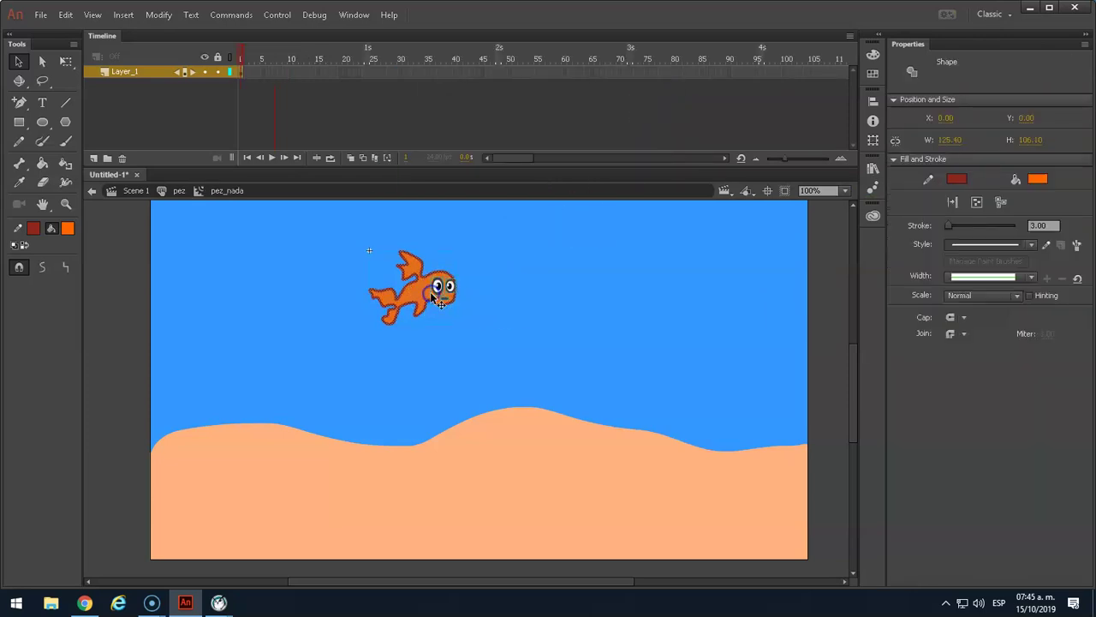
pyautogui.rightClick(240, 72)
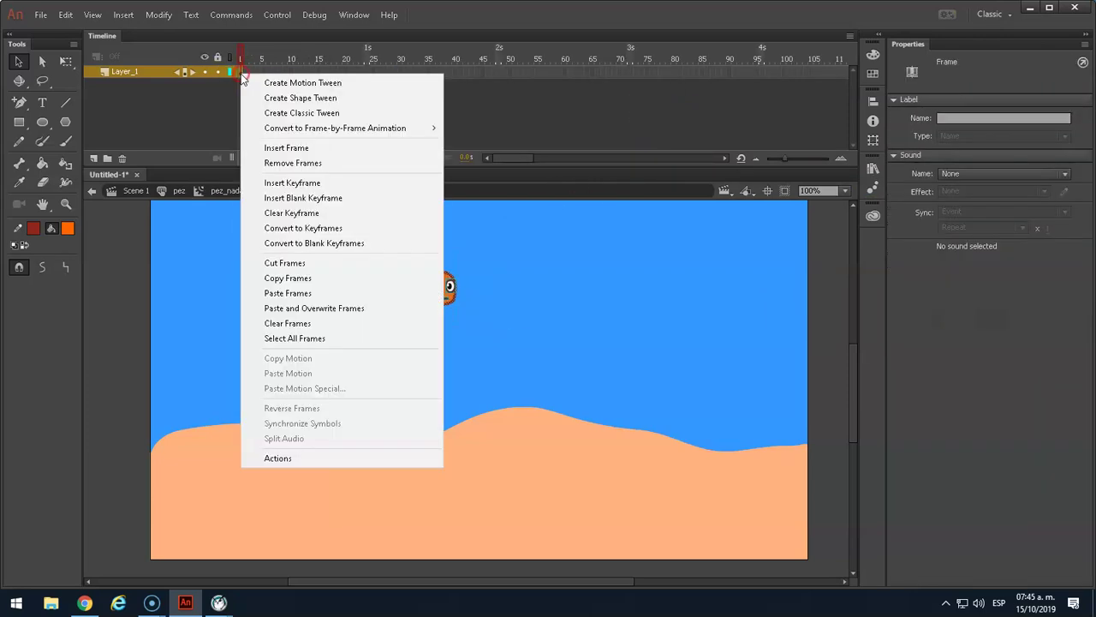
pyautogui.click(300, 114)
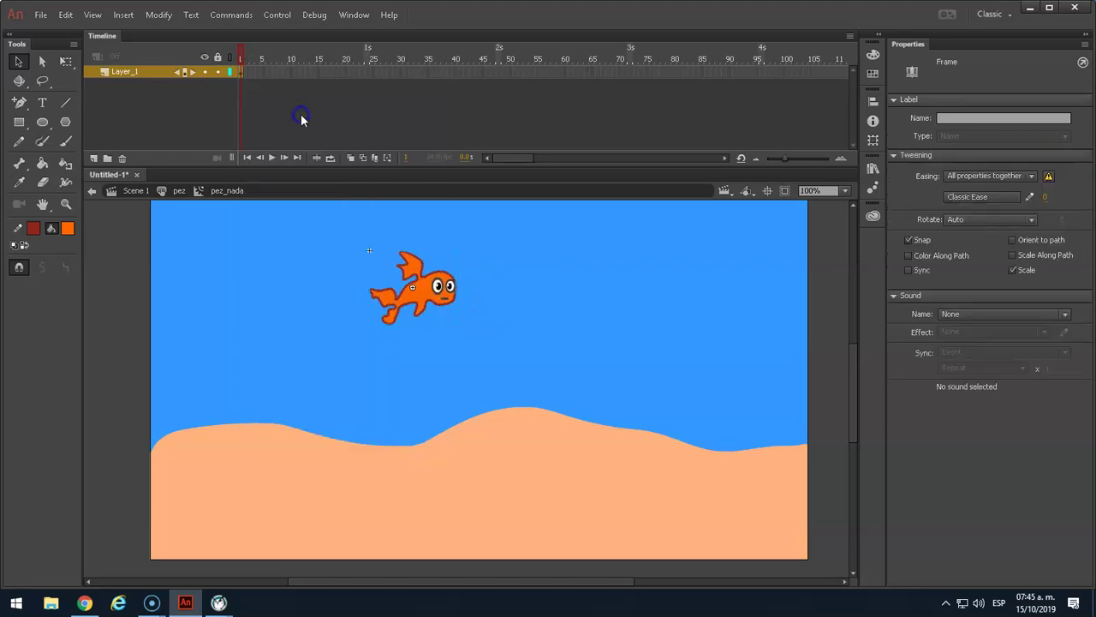
# Step: Insert a keyframe at frame 48, move the fish right to about X 240, and scale it down to about 71 by 60 px
pyautogui.click(499, 72)
pyautogui.press('F6')
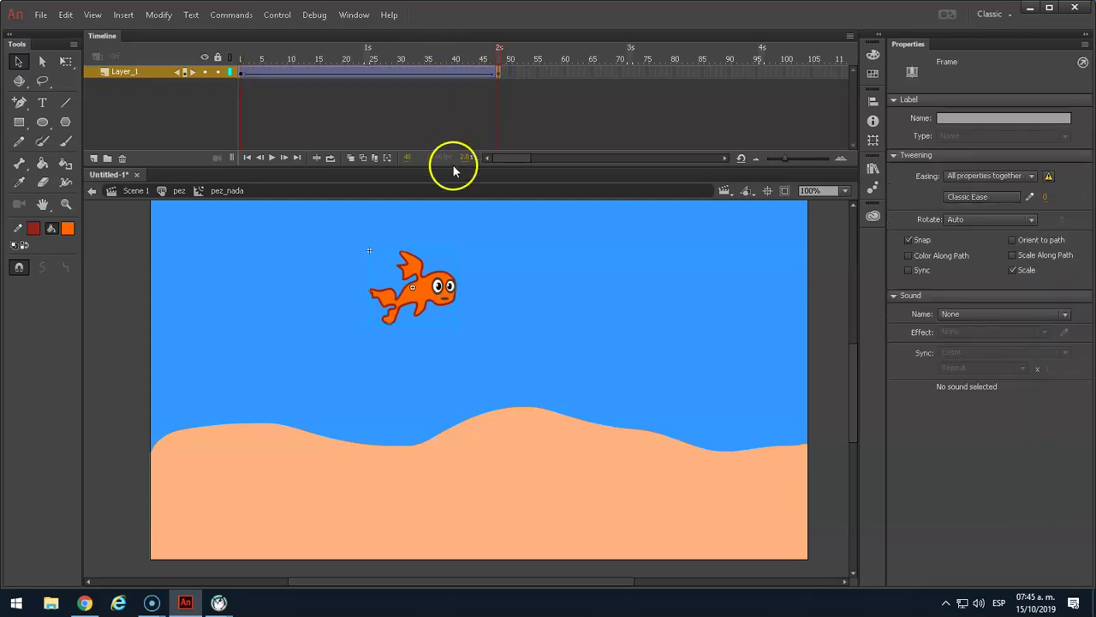
pyautogui.moveTo(428, 290); pyautogui.dragTo(561, 296)
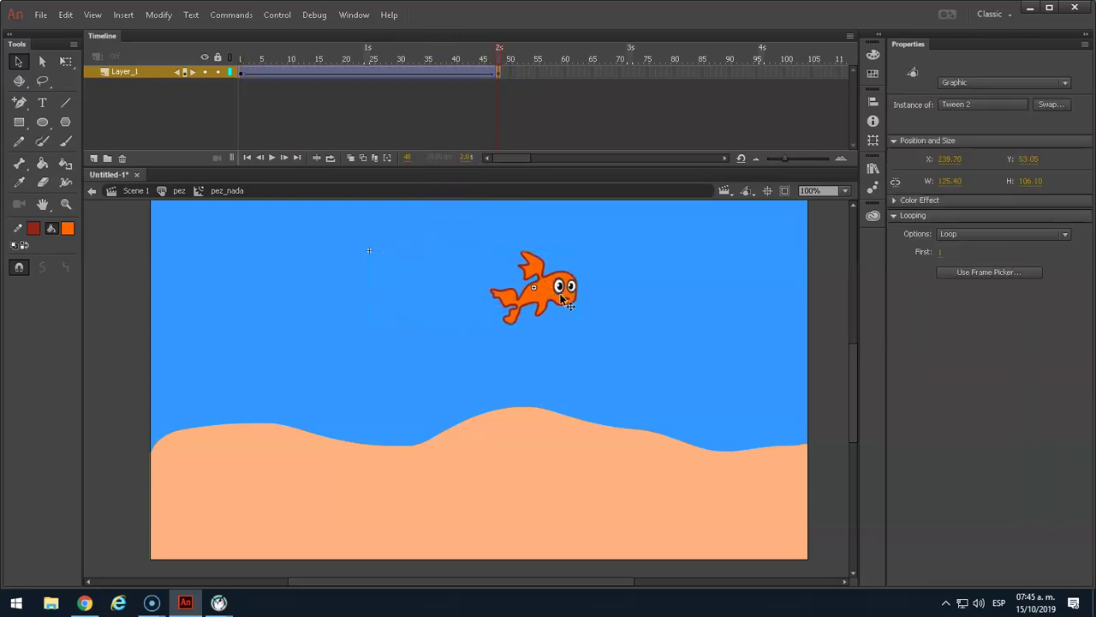
pyautogui.click(66, 61)
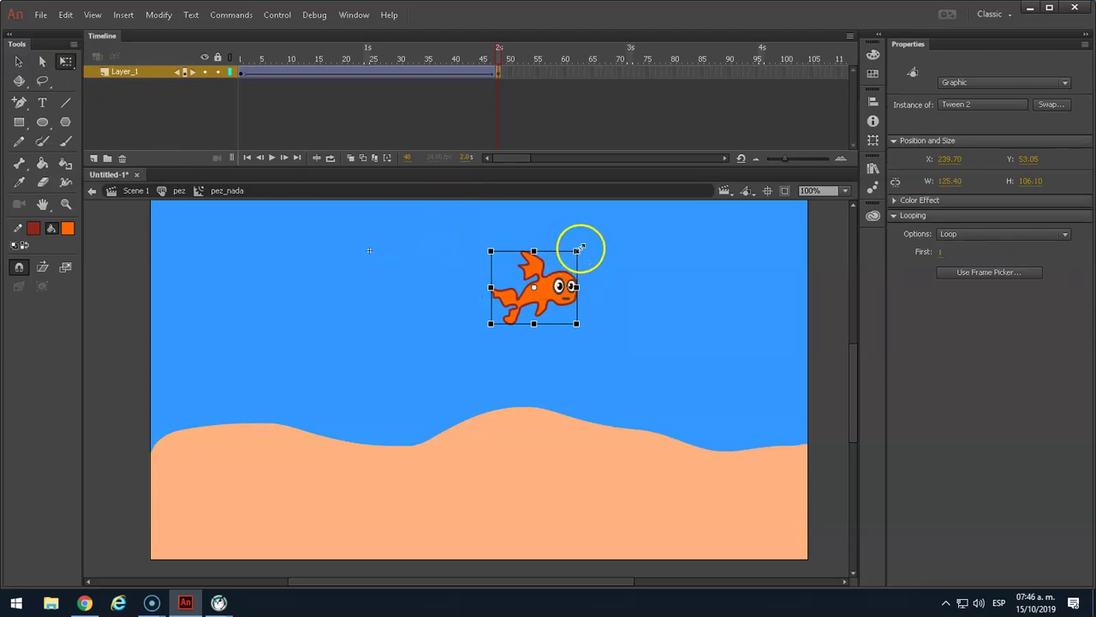
pyautogui.moveTo(580, 249); pyautogui.dragTo(570, 267)
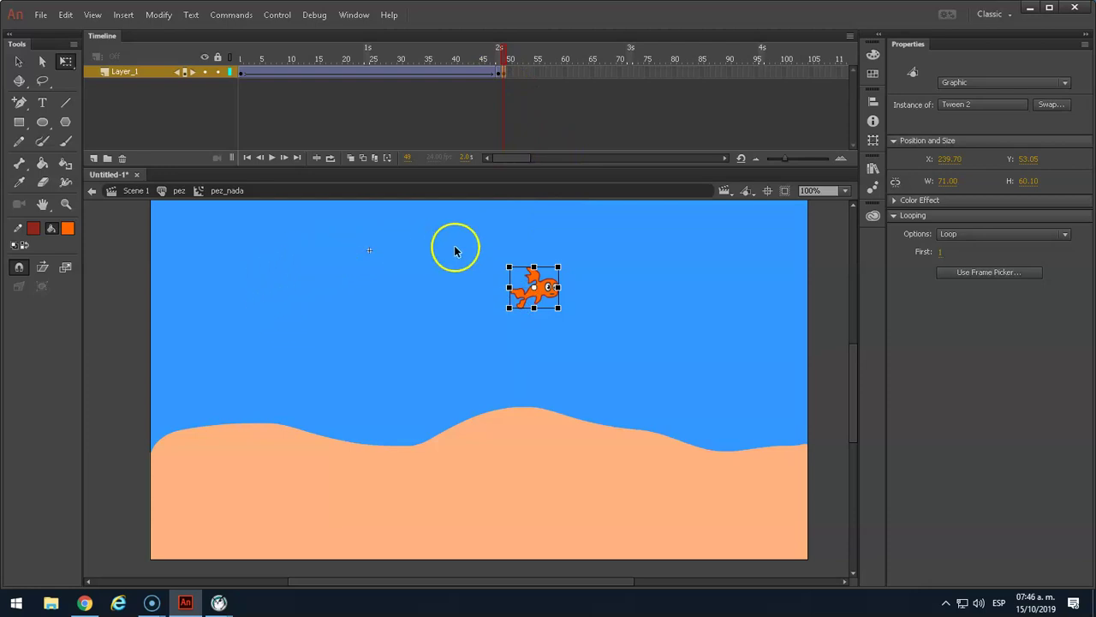
# Step: Flip the fish horizontally at frame 49 so it faces left, about 67 px wide
pyautogui.click(500, 73)
pyautogui.click(505, 76)
pyautogui.click(561, 287)
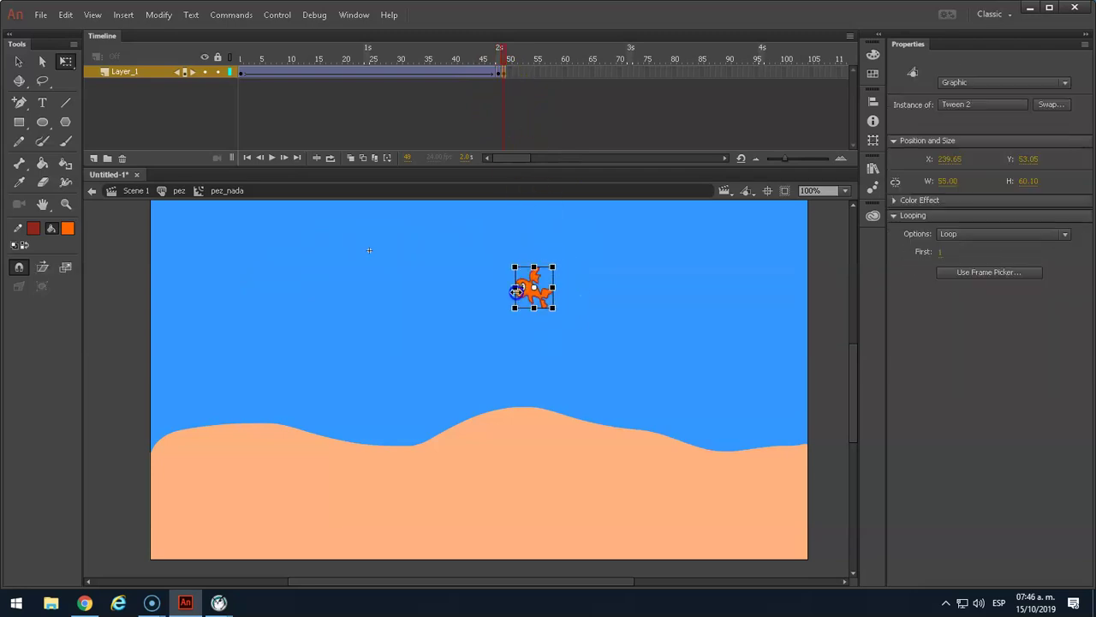
# Step: Try the flipped-fish keyframe at frame 53 to preview a longer turn, and return it to frame 49
pyautogui.click(505, 73)
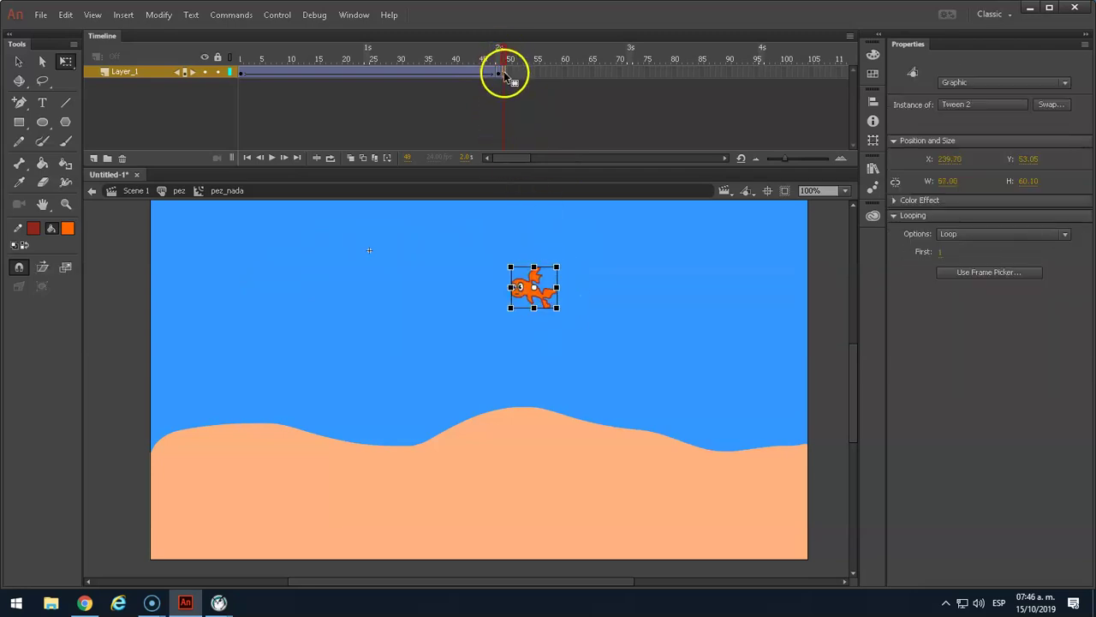
pyautogui.click(509, 75)
pyautogui.moveTo(515, 62)
pyautogui.mouseDown()
pyautogui.moveTo(499, 65)
pyautogui.moveTo(526, 71)
pyautogui.mouseUp()
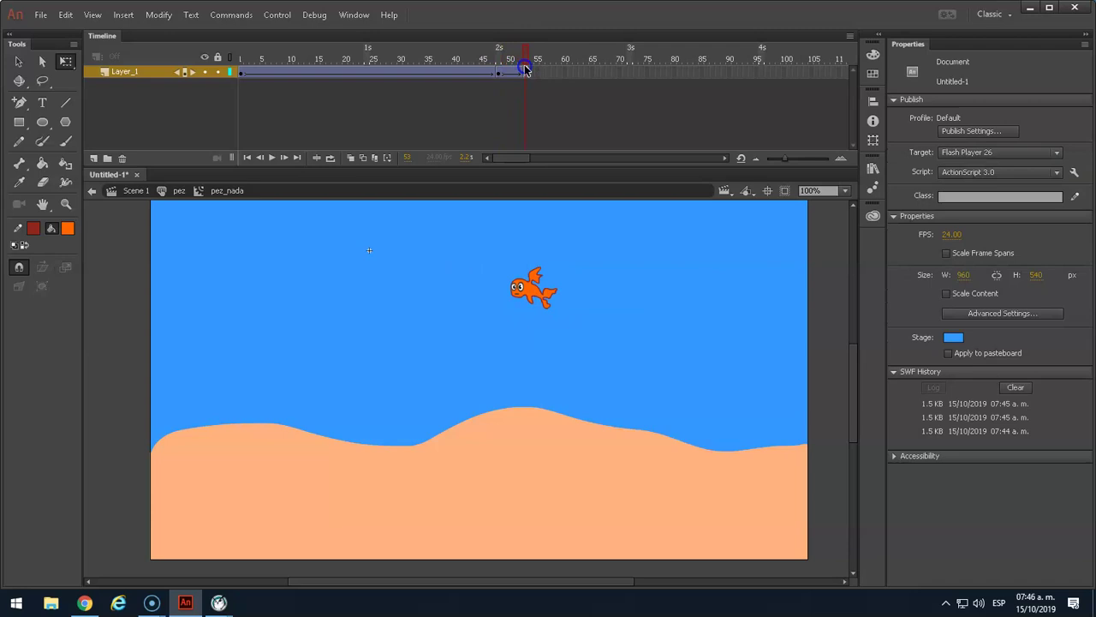
pyautogui.click(525, 75)
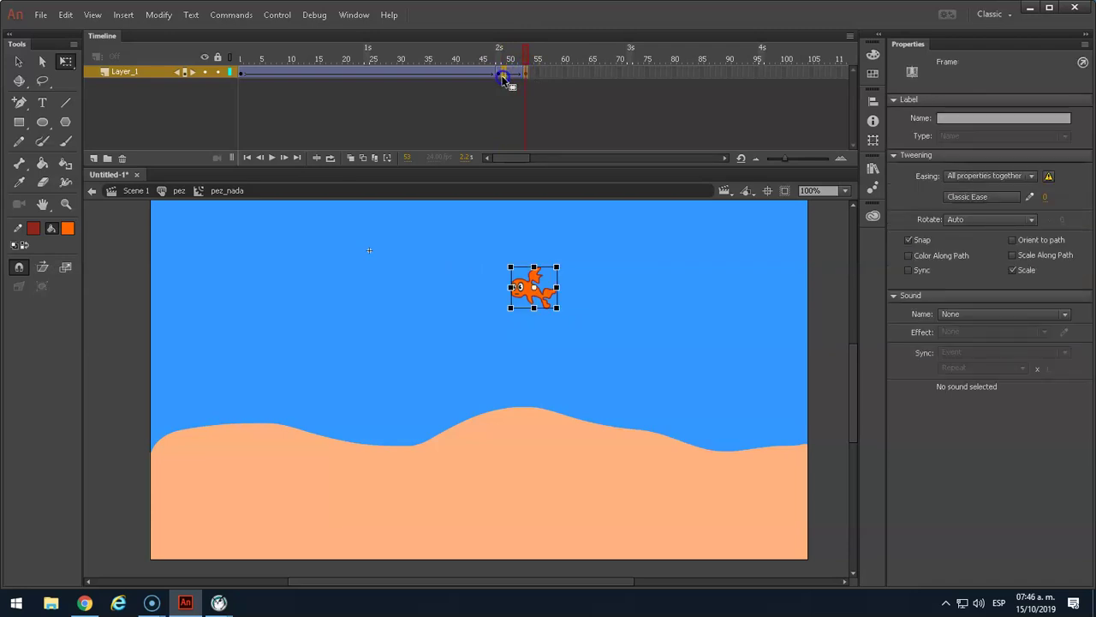
# Step: Insert a keyframe at frame 144 and move the left-facing fish left to about X -174
pyautogui.click(524, 153)
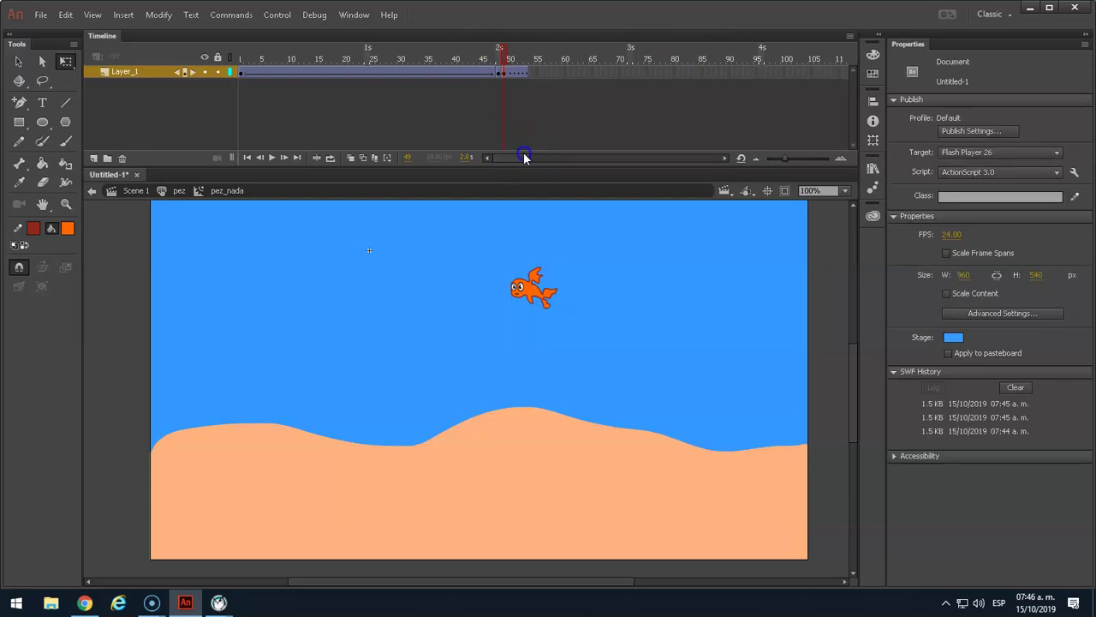
pyautogui.moveTo(510, 157); pyautogui.dragTo(527, 157)
pyautogui.click(671, 83)
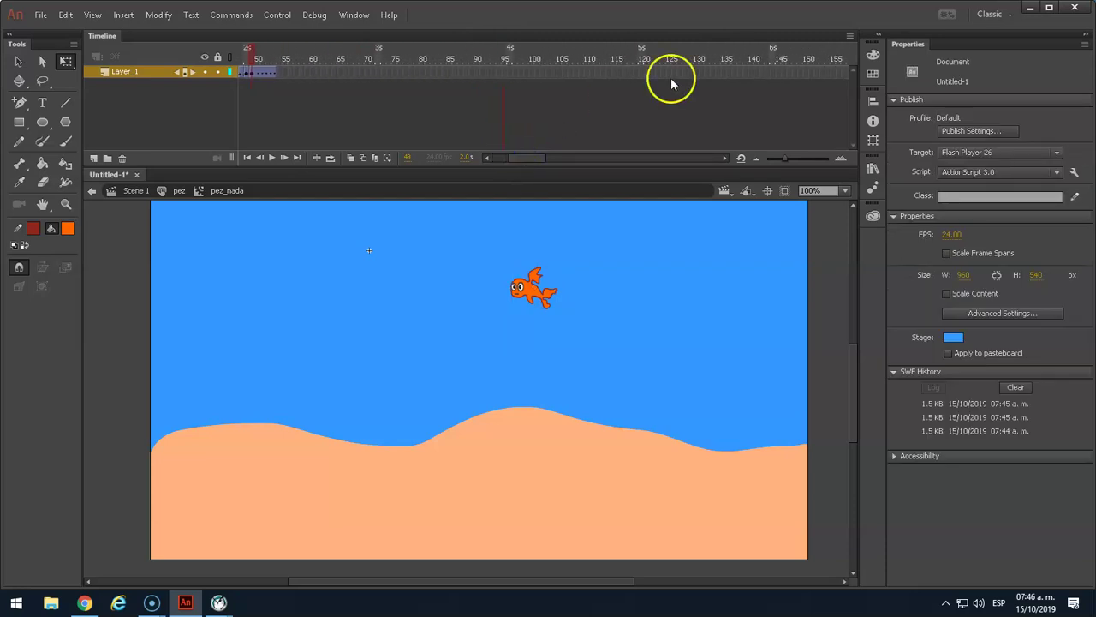
pyautogui.click(773, 76)
pyautogui.press('F6')
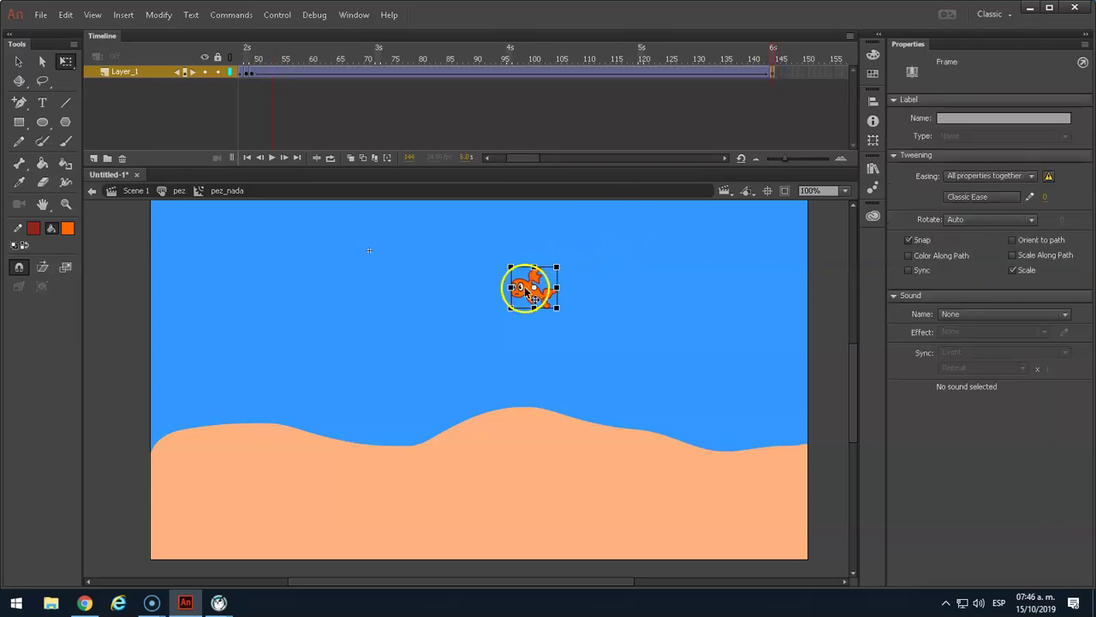
pyautogui.moveTo(525, 290); pyautogui.dragTo(270, 295)
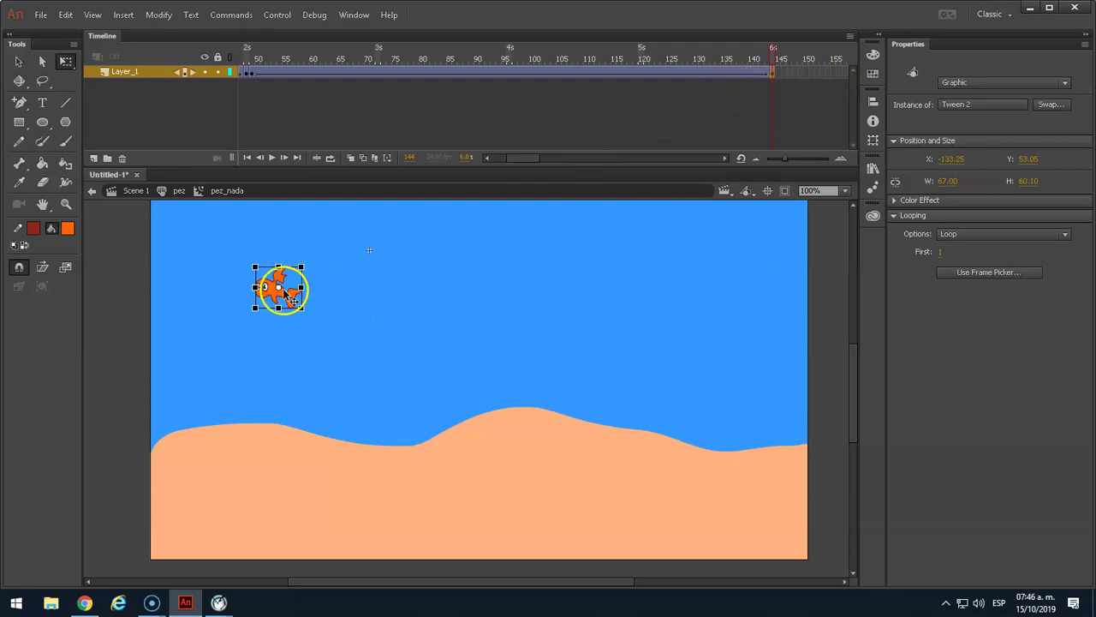
pyautogui.moveTo(273, 297); pyautogui.dragTo(244, 298)
# Step: Insert a keyframe at frame 145 and flip the fish horizontally so it faces right, about 73 px wide
pyautogui.click(683, 129)
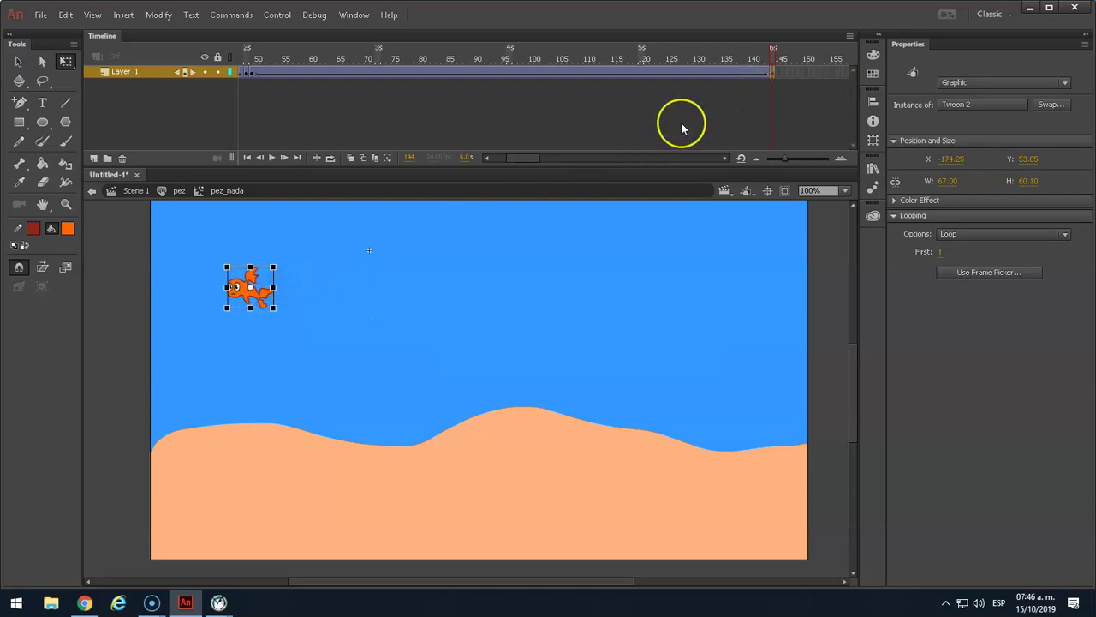
pyautogui.press('F6')
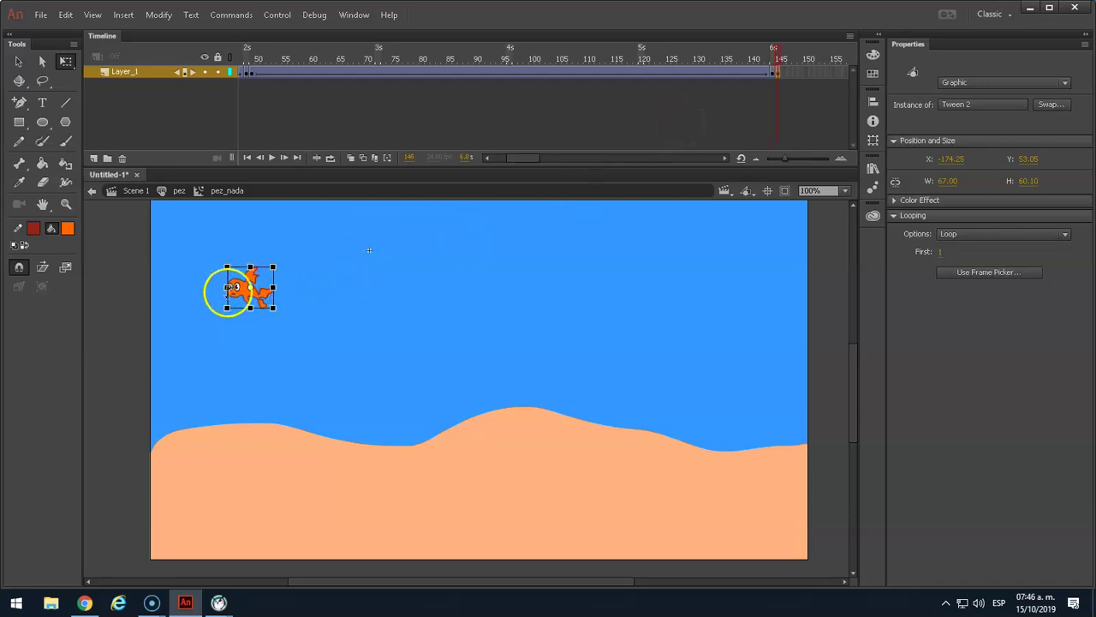
pyautogui.moveTo(225, 288); pyautogui.dragTo(271, 288)
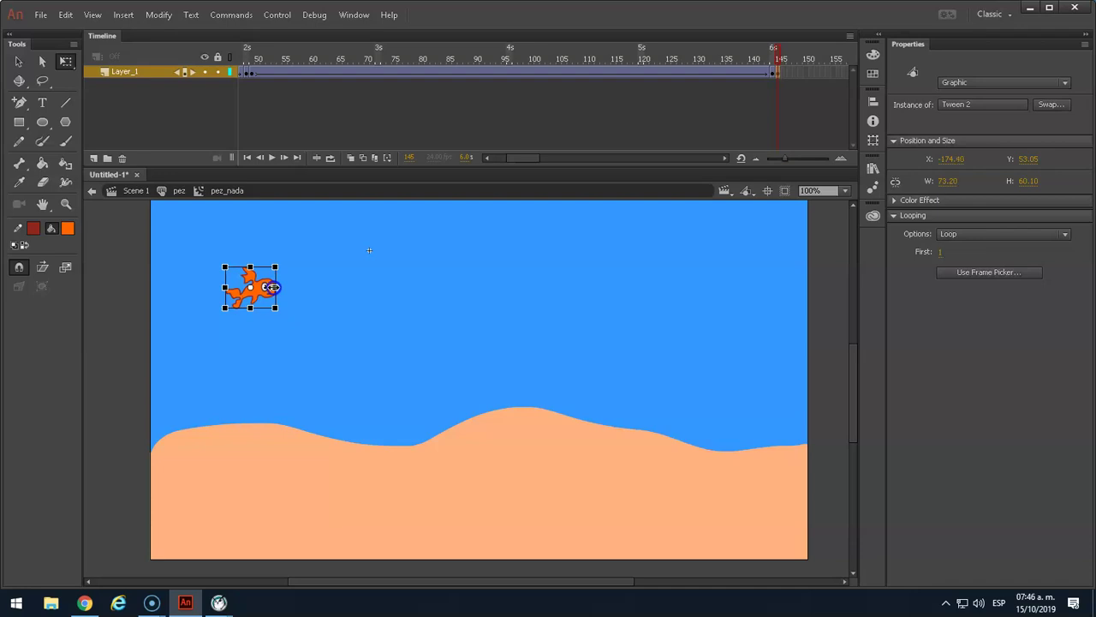
# Step: Copy the starting keyframe at frame 1 and paste it at frame 192 to close the swimming loop
pyautogui.moveTo(539, 159); pyautogui.dragTo(497, 157)
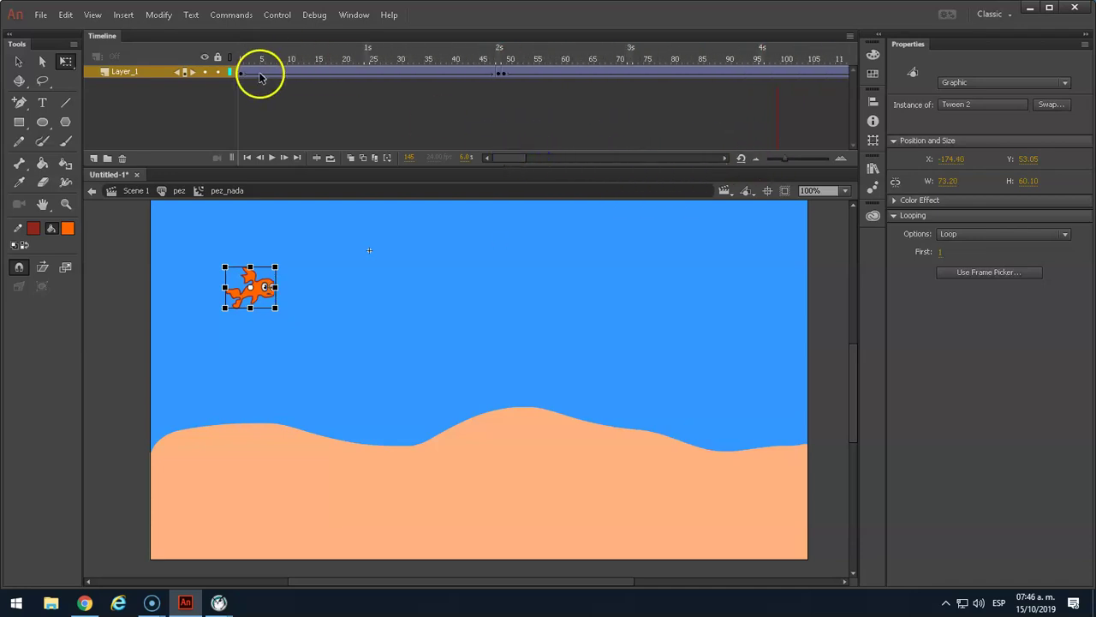
pyautogui.click(243, 73)
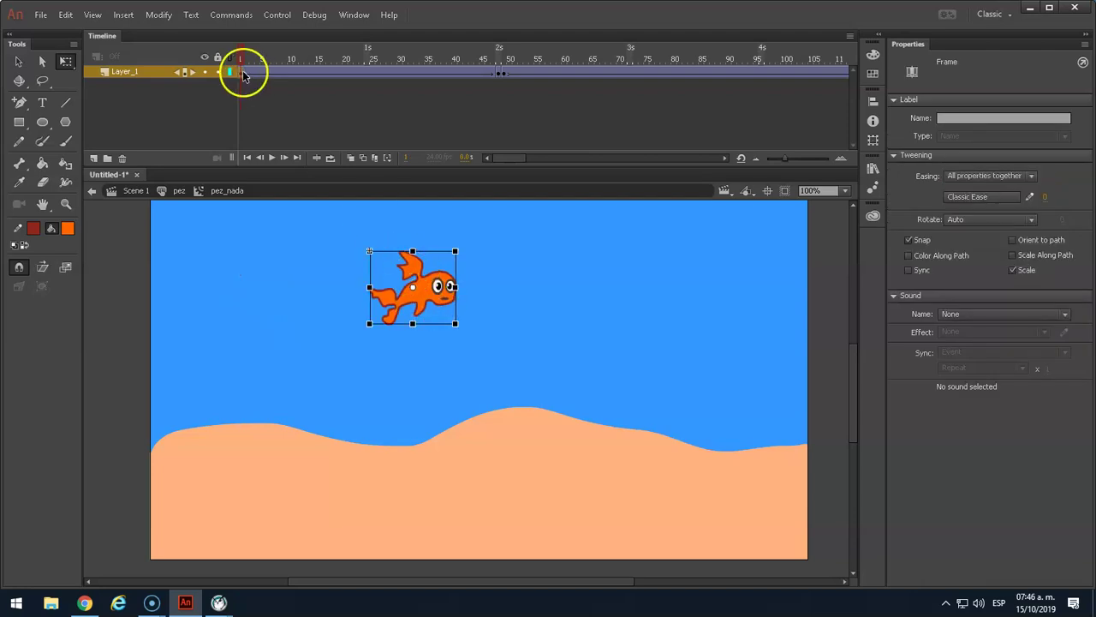
pyautogui.rightClick(243, 74)
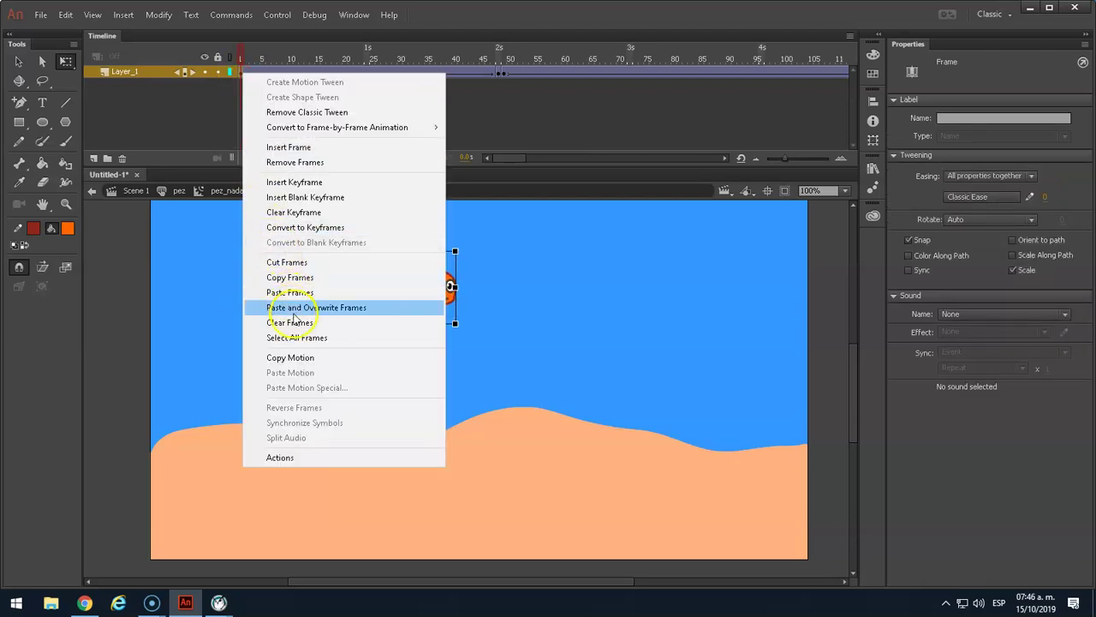
pyautogui.click(291, 279)
pyautogui.moveTo(502, 157); pyautogui.dragTo(544, 157)
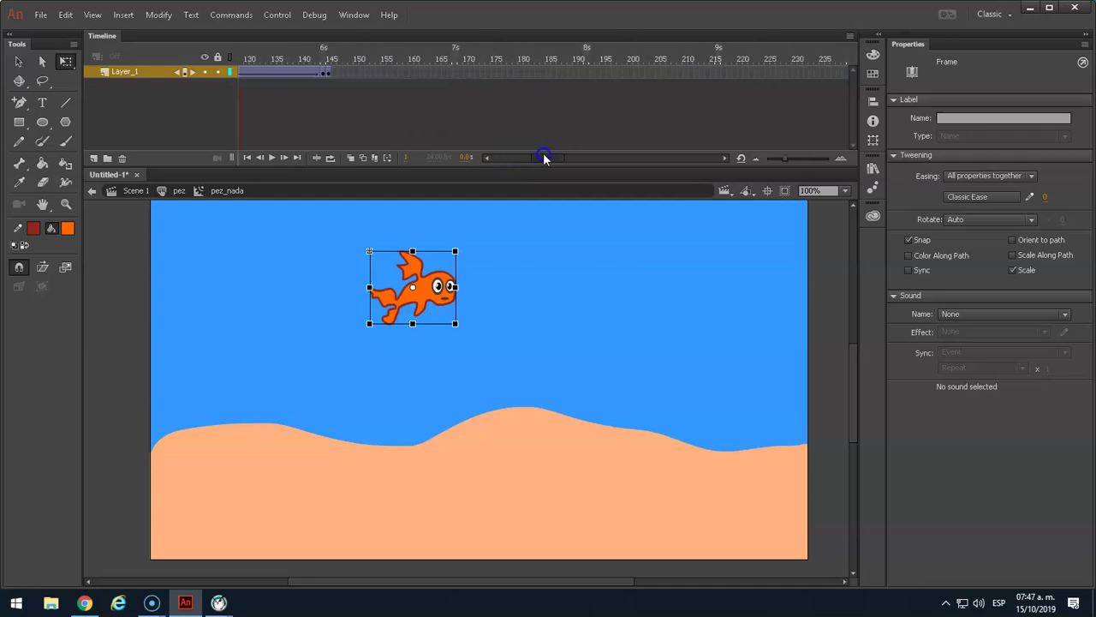
pyautogui.click(587, 71)
pyautogui.rightClick(586, 71)
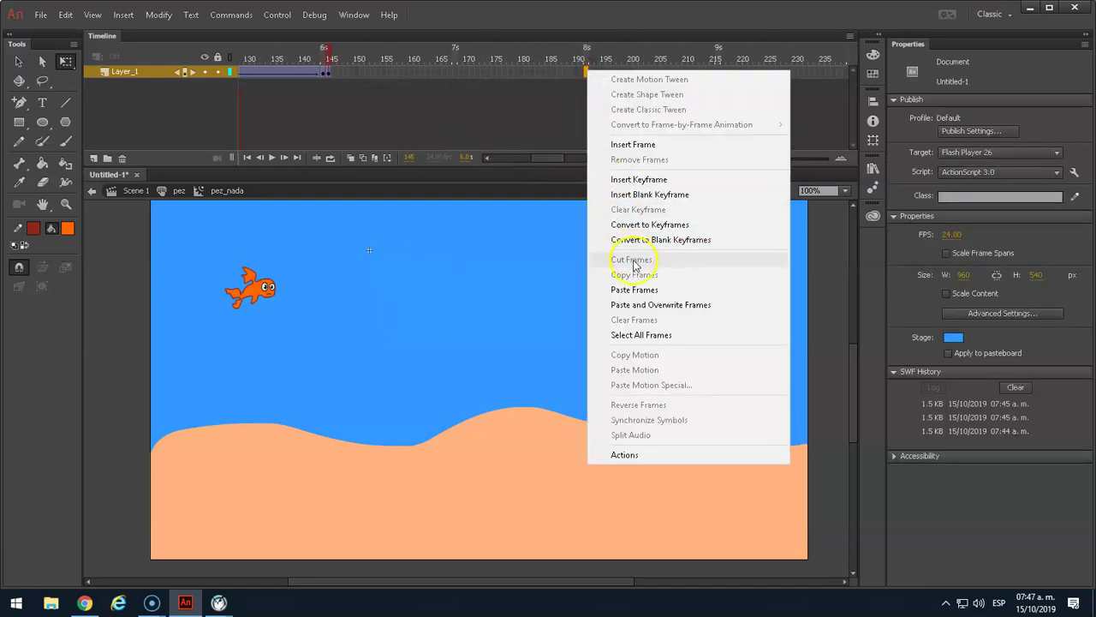
pyautogui.click(634, 291)
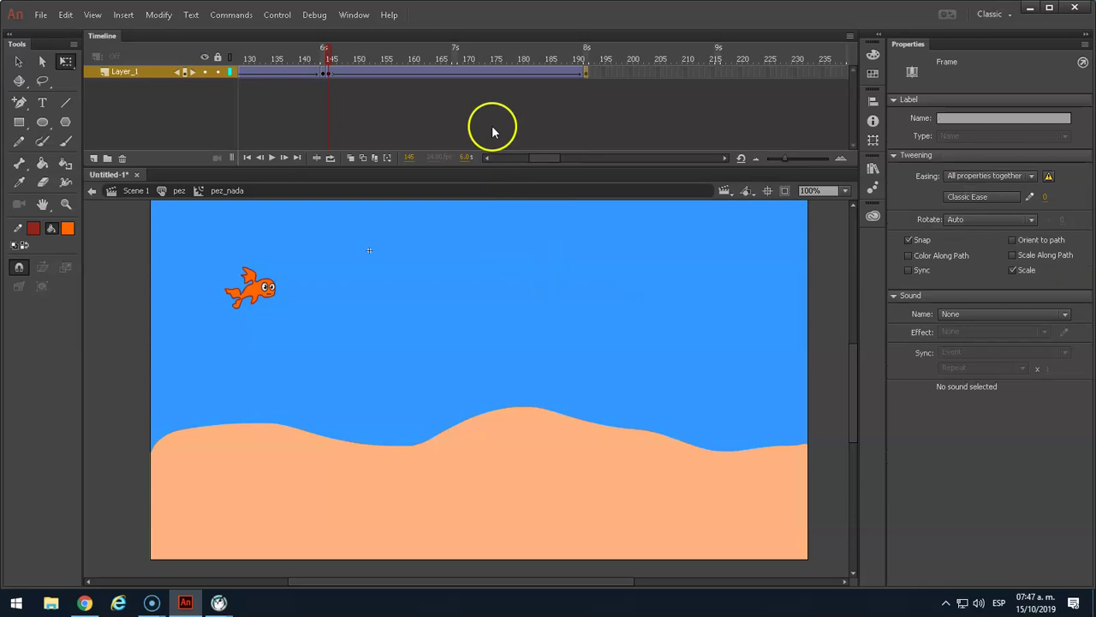
# Step: Scrub through the end of the pez_nada timeline and test the movie to check the swim cycle
pyautogui.click(587, 66)
pyautogui.moveTo(591, 56); pyautogui.dragTo(829, 72)
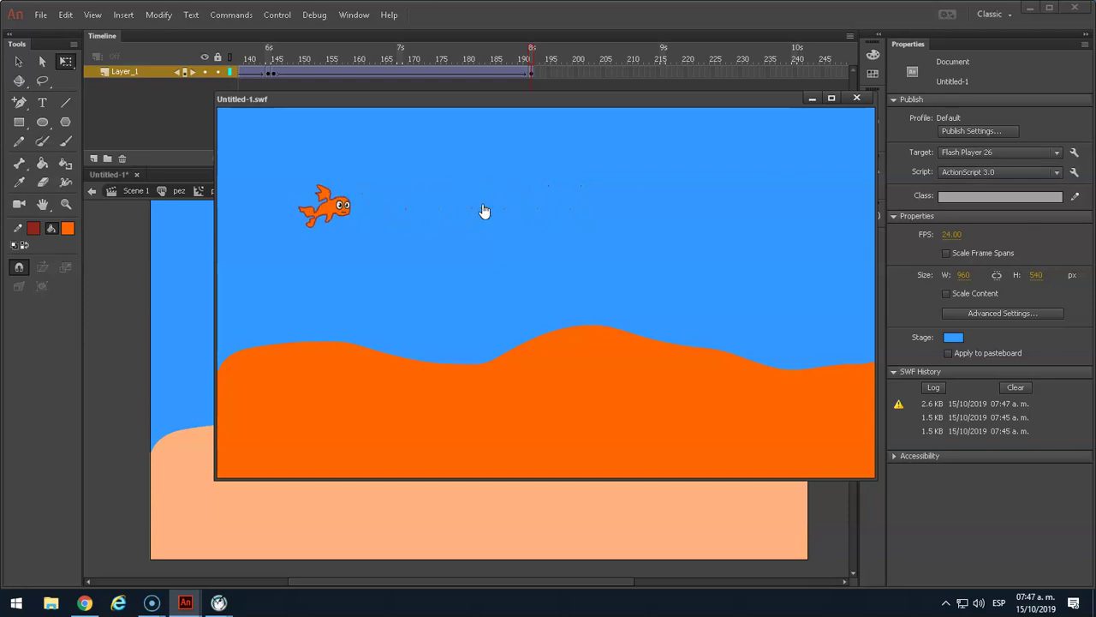
pyautogui.click(857, 98)
# Step: Try an ease of -100 on the three long swimming tweens and test the movie
pyautogui.moveTo(521, 49); pyautogui.dragTo(453, 49)
pyautogui.click(521, 68)
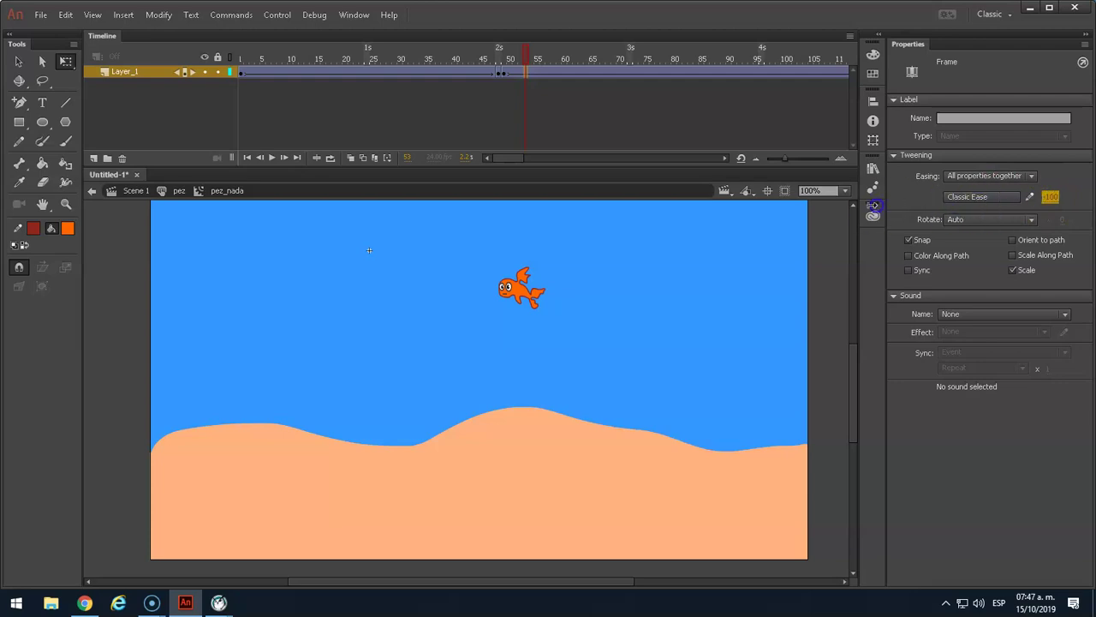
pyautogui.moveTo(504, 45); pyautogui.dragTo(355, 58)
pyautogui.click(354, 68)
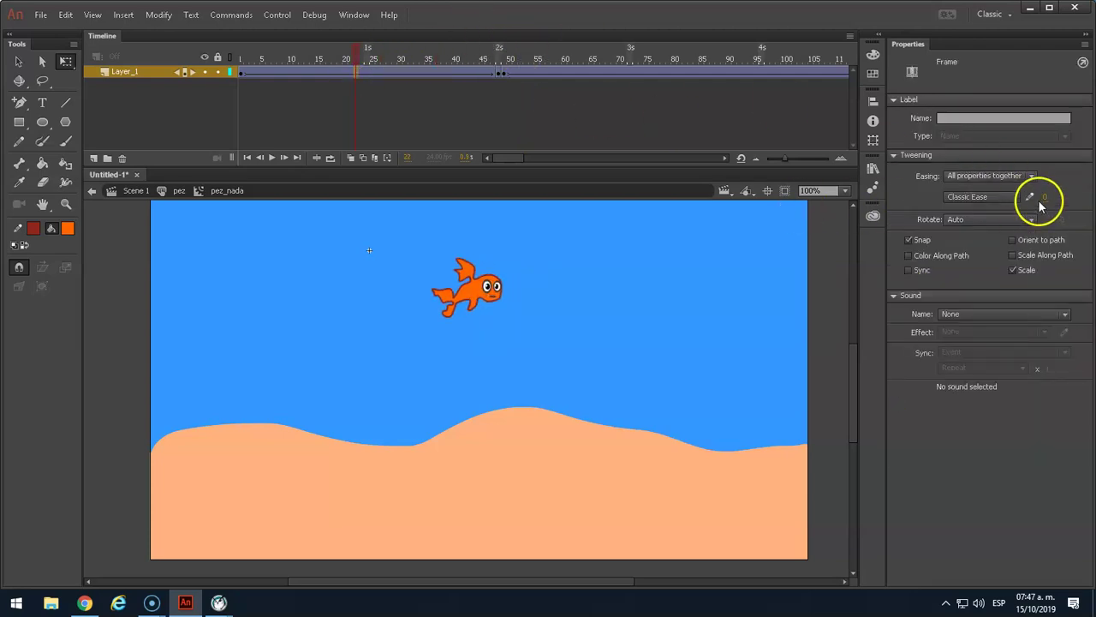
pyautogui.moveTo(358, 49); pyautogui.dragTo(758, 69)
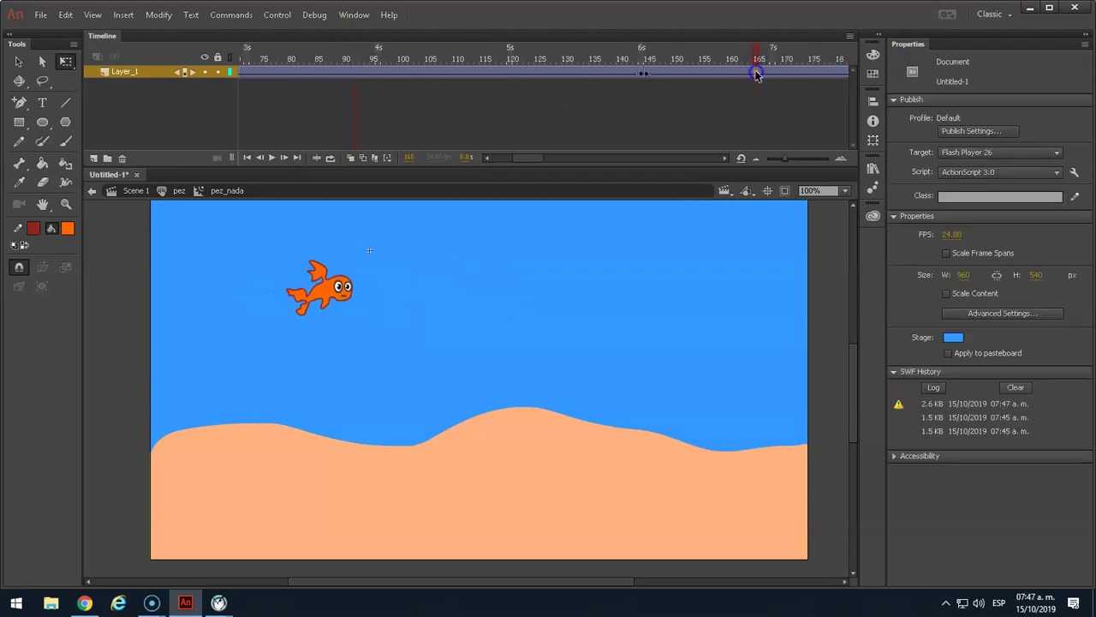
pyautogui.click(757, 74)
pyautogui.moveTo(876, 197); pyautogui.dragTo(879, 200)
pyautogui.hotkey('ctrl', 'Return')
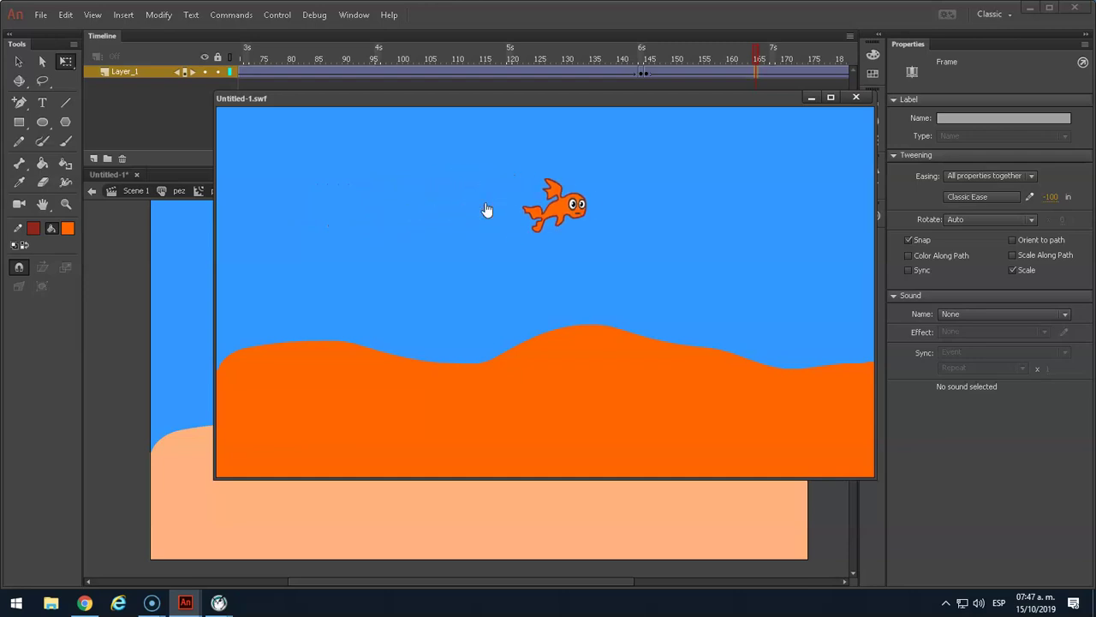
pyautogui.click(857, 98)
# Step: Set the ease to 0 on the last and first swimming tweens and to 100 on the middle one
pyautogui.click(746, 72)
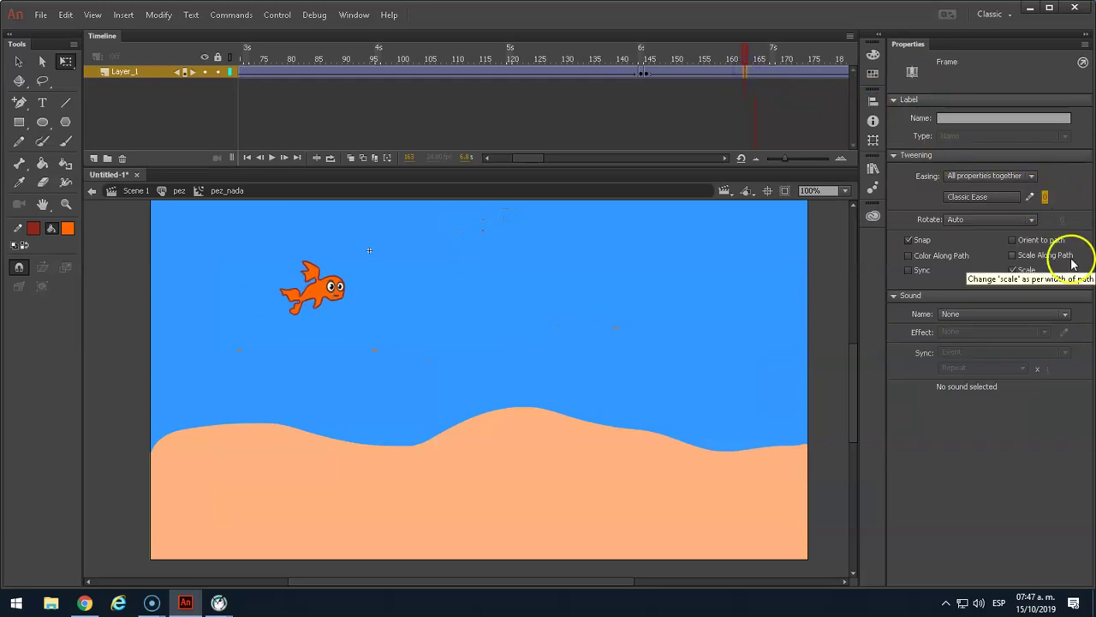
pyautogui.moveTo(742, 58); pyautogui.dragTo(257, 58)
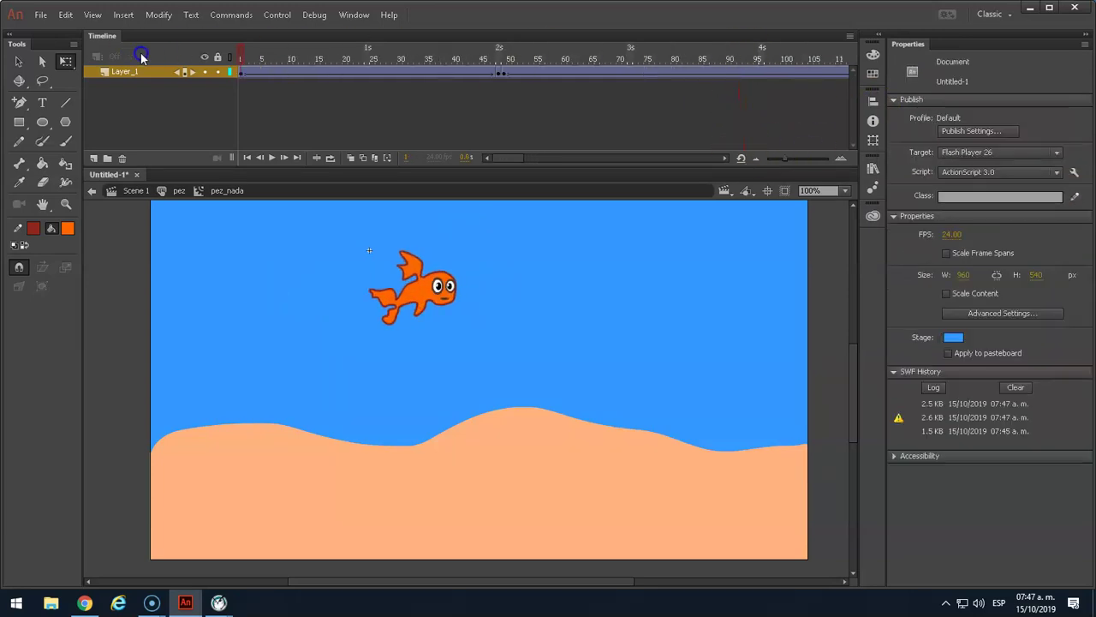
pyautogui.click(327, 75)
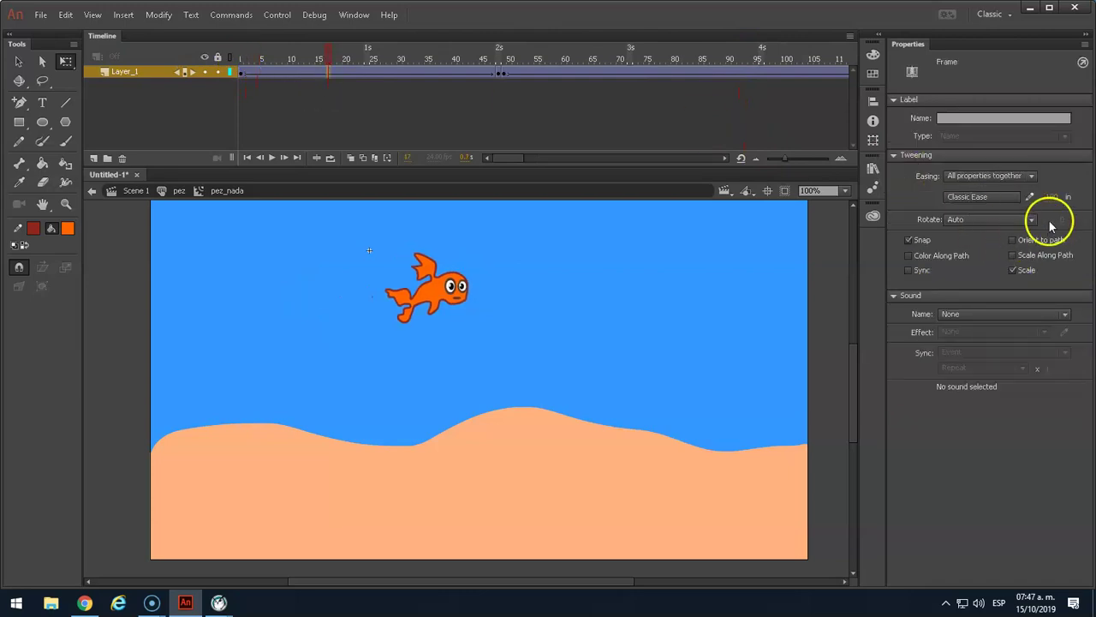
pyautogui.write('0')
pyautogui.press('Return')
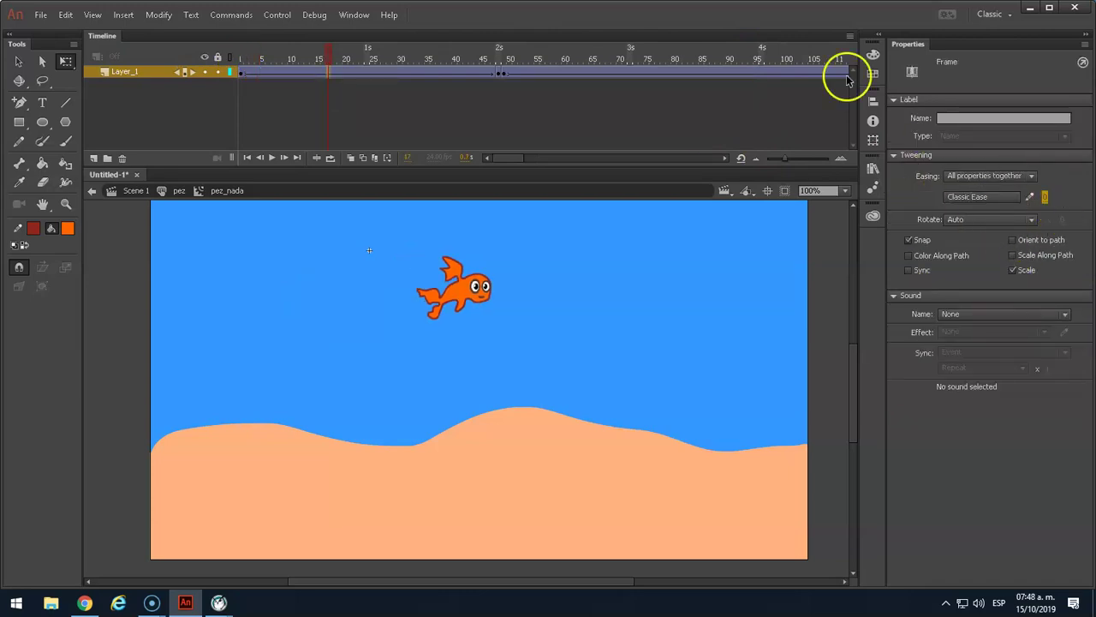
pyautogui.click(599, 54)
pyautogui.click(603, 74)
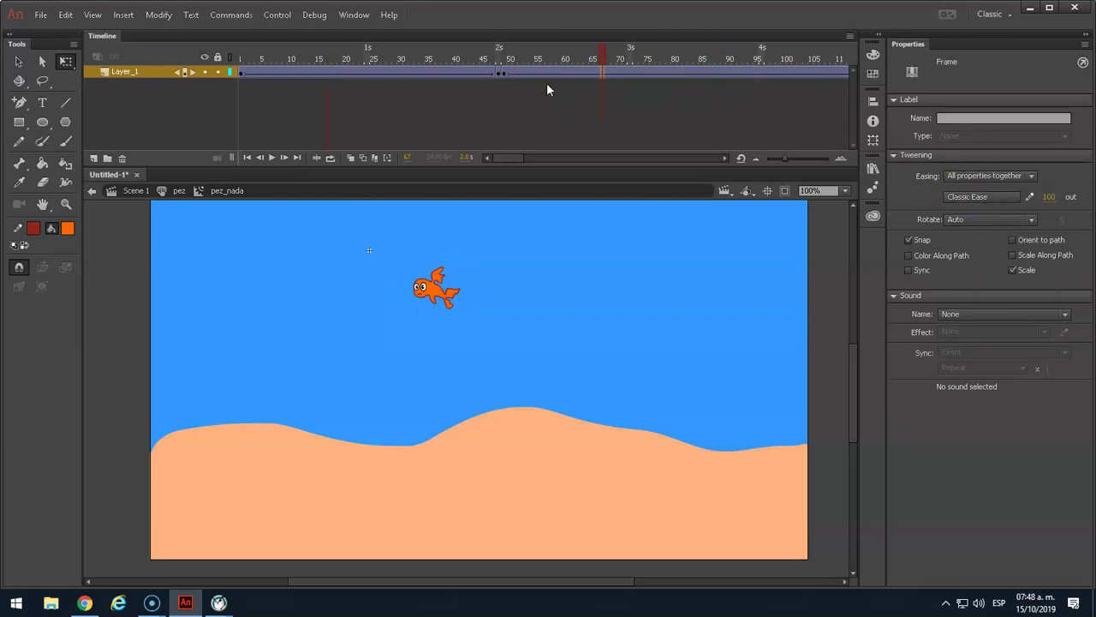
# Step: Open the Tween 2 fish graphic from frame 1 for editing, with its shapes deselected
pyautogui.click(600, 55)
pyautogui.moveTo(599, 55); pyautogui.dragTo(241, 73)
pyautogui.click(506, 74)
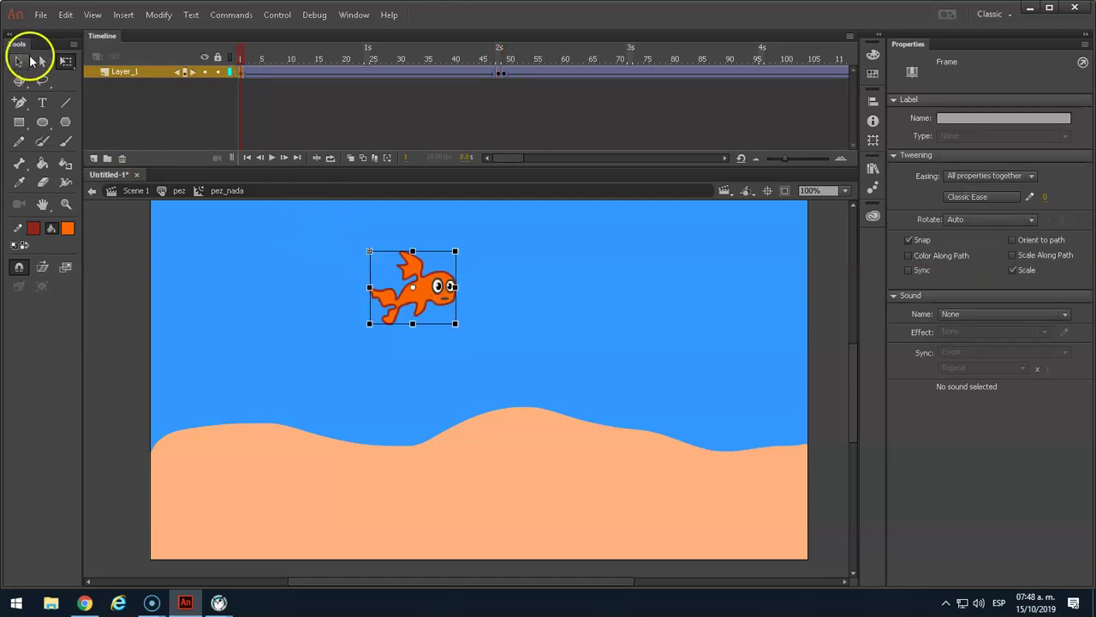
pyautogui.click(28, 60)
pyautogui.click(448, 311)
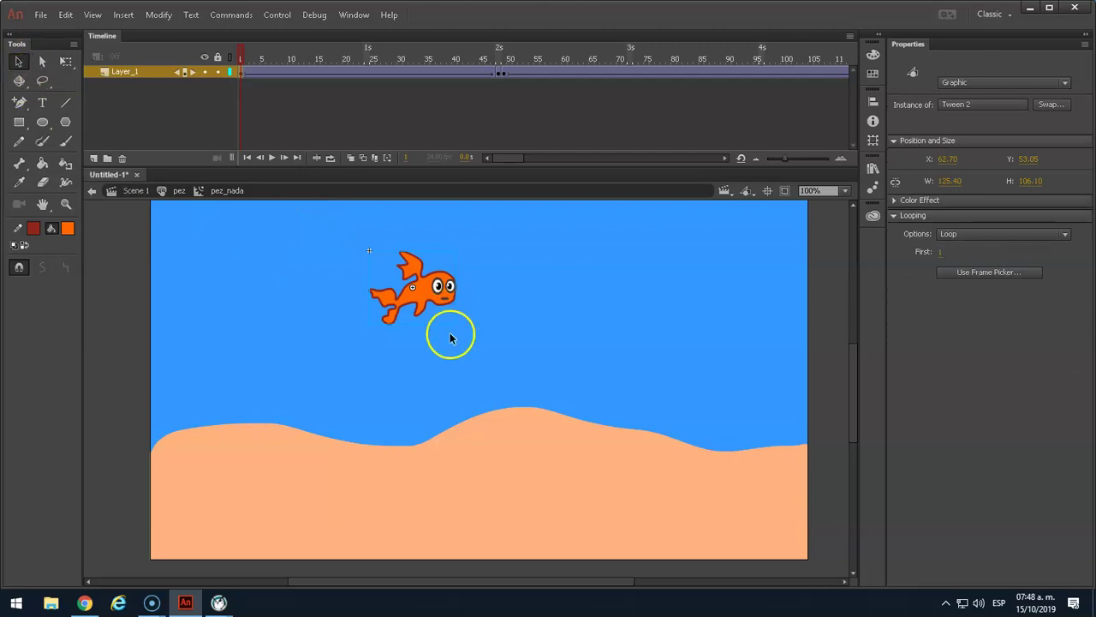
pyautogui.doubleClick(425, 309)
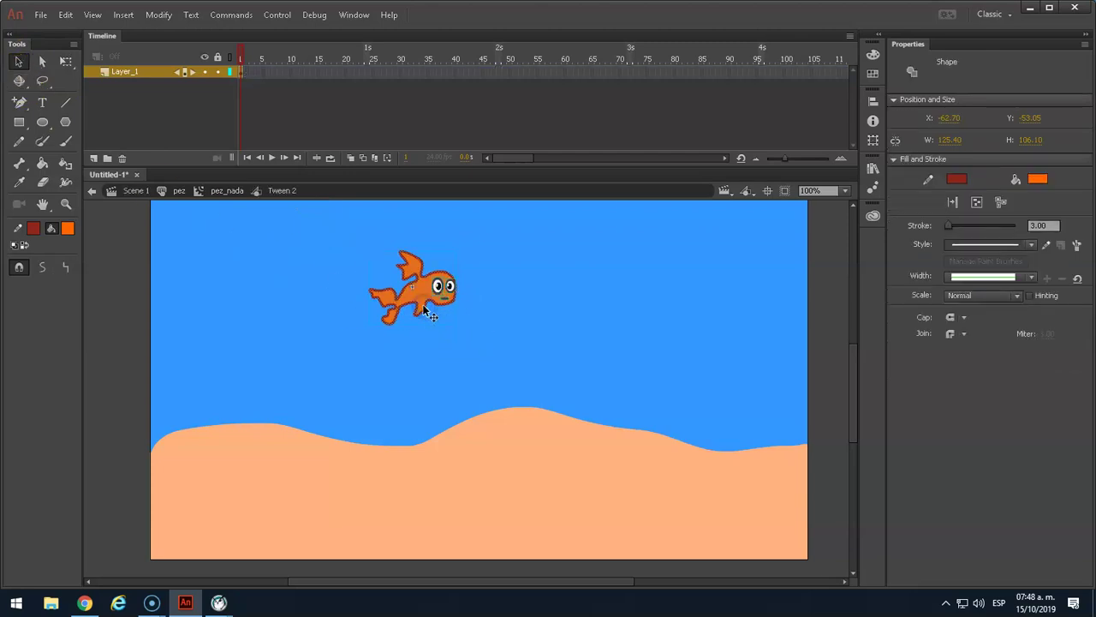
pyautogui.scroll(3, 406, 268)
pyautogui.click(399, 257)
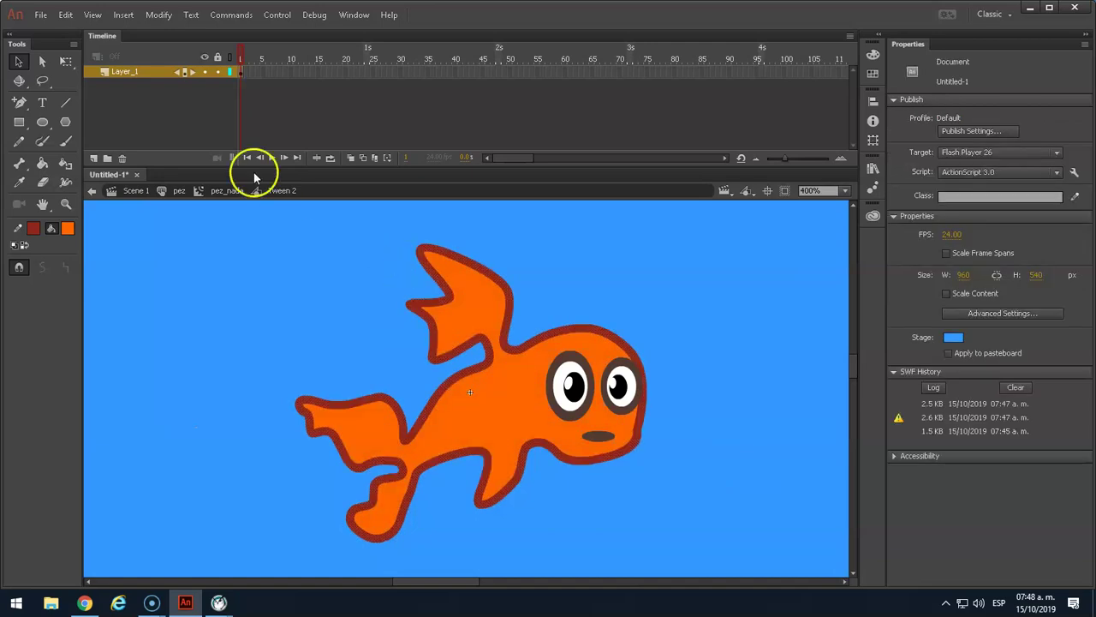
# Step: Select the fish's whole upper fin, starting with the Lasso tool, and convert it to a movie clip named aleta_arriba
pyautogui.click(42, 80)
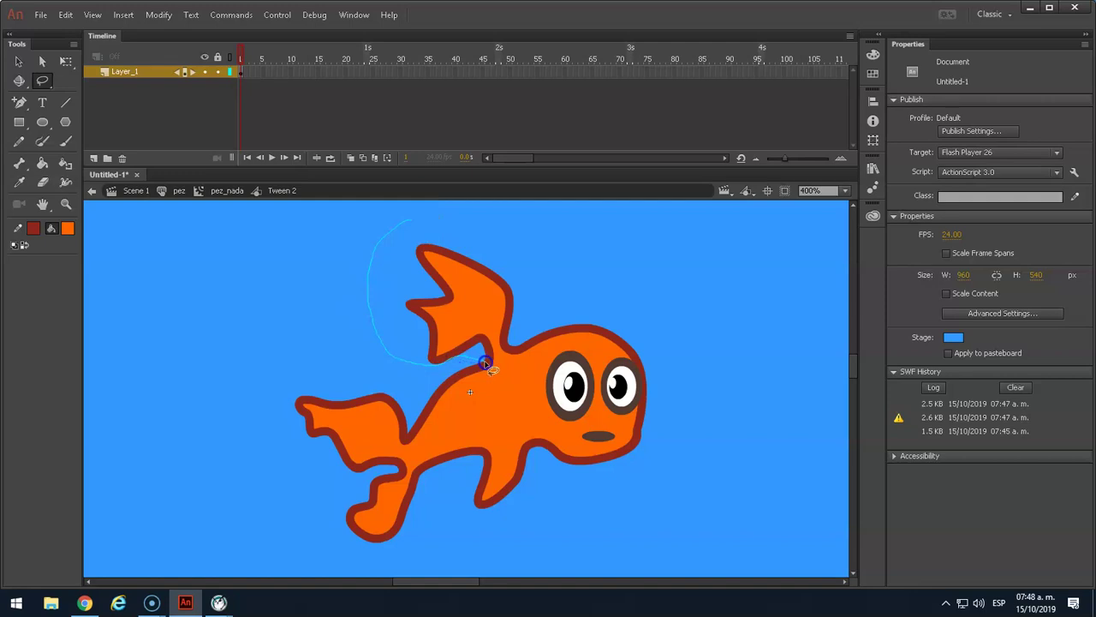
pyautogui.moveTo(525, 331)
pyautogui.mouseDown()
pyautogui.moveTo(535, 264)
pyautogui.moveTo(473, 209)
pyautogui.moveTo(387, 218)
pyautogui.moveTo(344, 299)
pyautogui.mouseUp()
pyautogui.moveTo(479, 356); pyautogui.dragTo(487, 361)
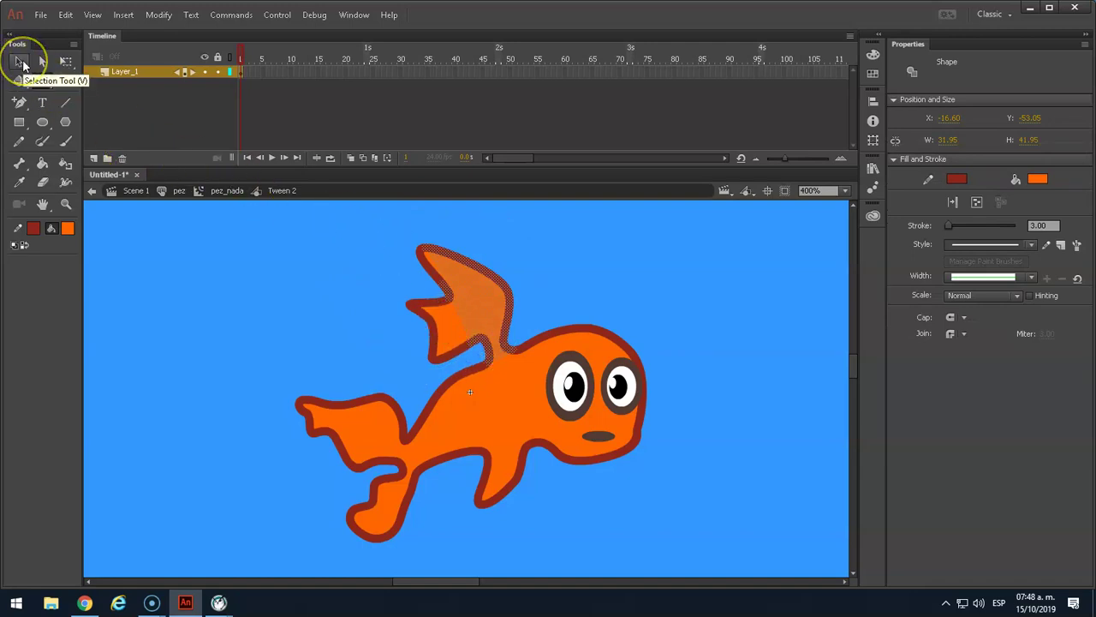
pyautogui.click(20, 62)
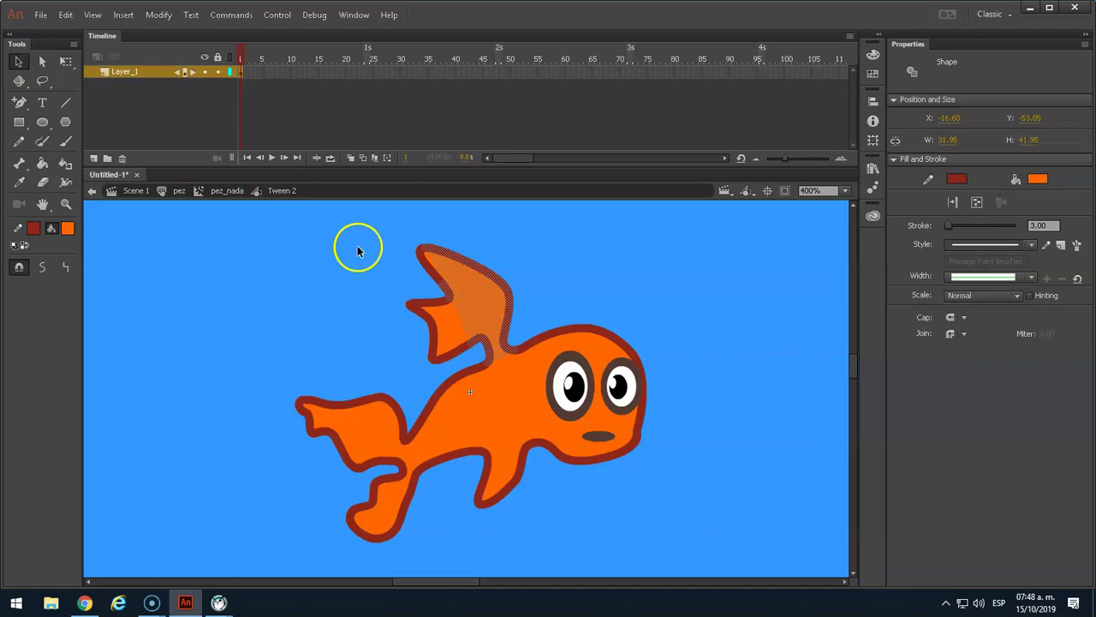
pyautogui.moveTo(432, 310); pyautogui.dragTo(419, 307)
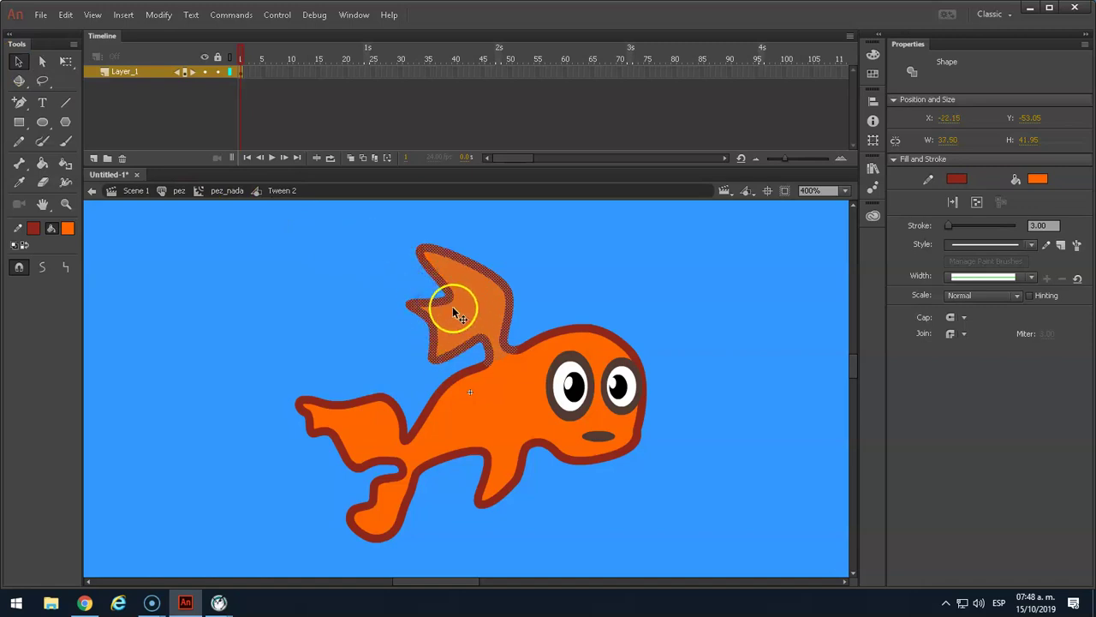
pyautogui.press('F8')
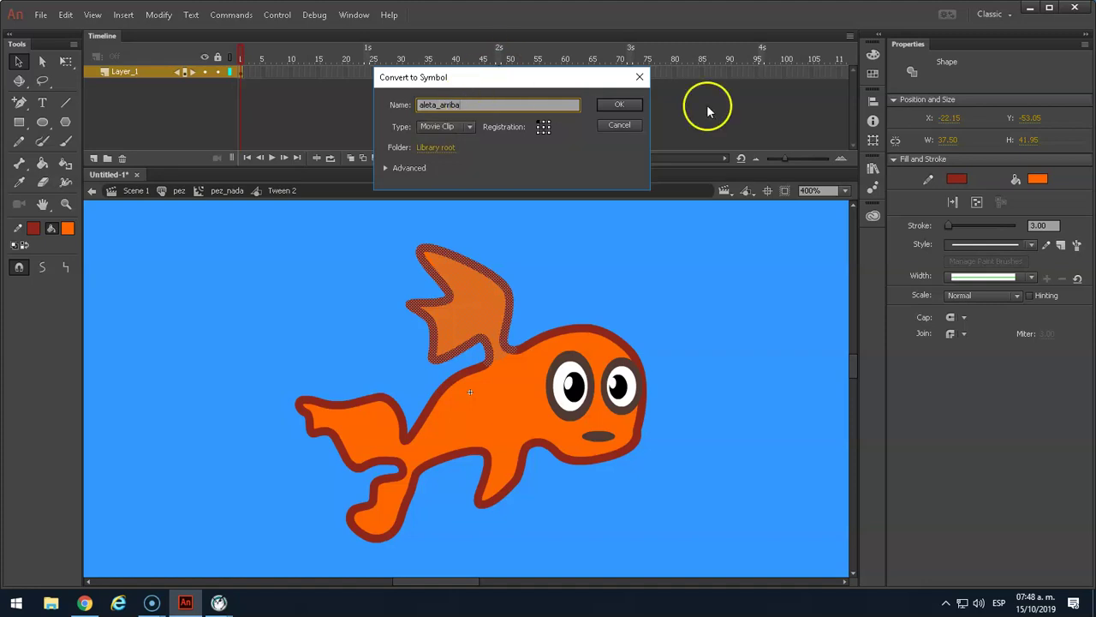
pyautogui.click(629, 104)
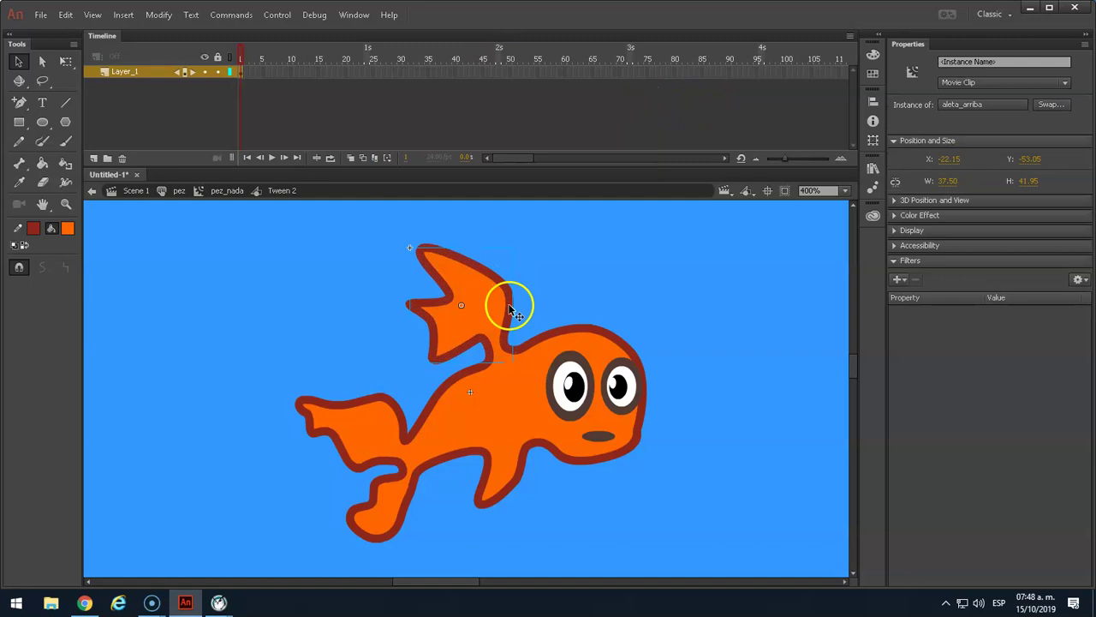
# Step: Open the aleta_arriba clip for editing and remove the extra anchor points at the fin's upper tip with the Subselection tool
pyautogui.doubleClick(510, 310)
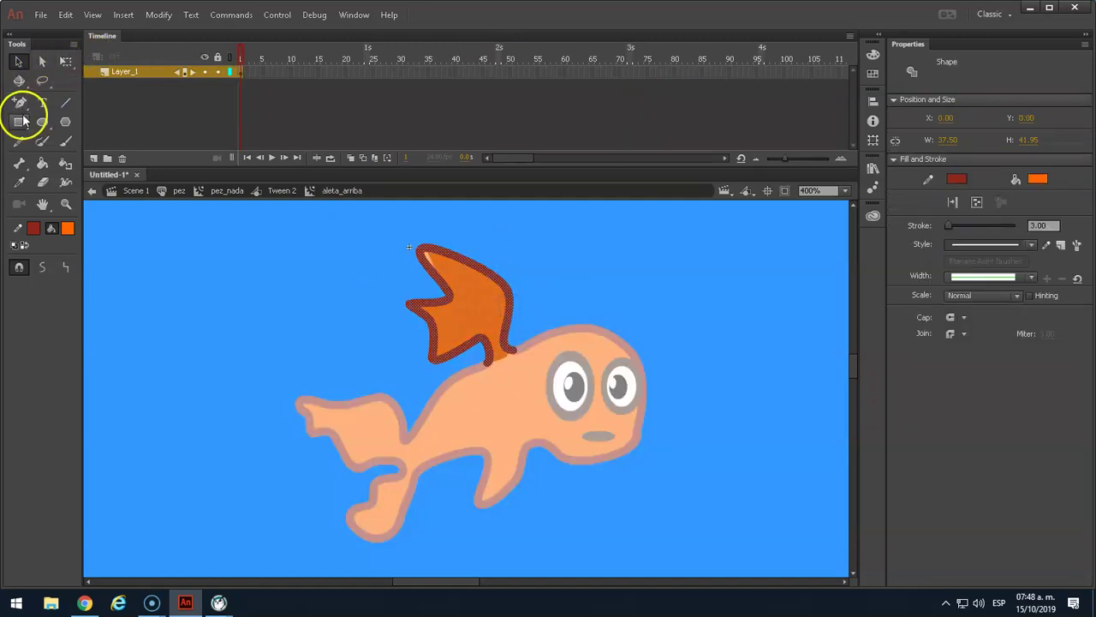
pyautogui.click(45, 63)
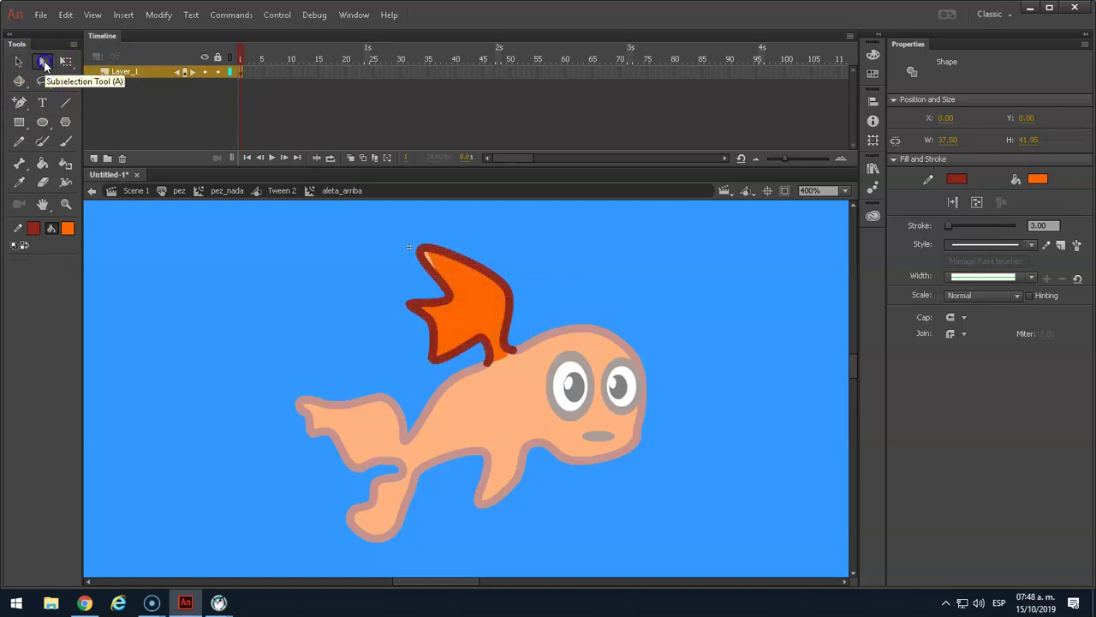
pyautogui.click(423, 253)
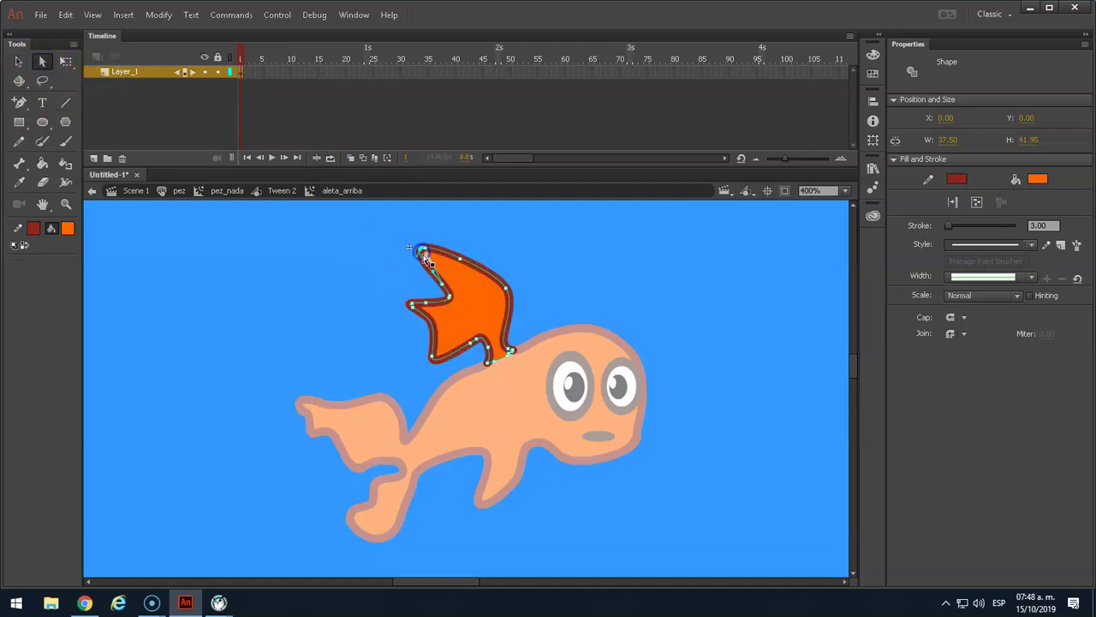
pyautogui.moveTo(433, 255)
pyautogui.mouseDown()
pyautogui.moveTo(436, 279)
pyautogui.moveTo(421, 254)
pyautogui.mouseUp()
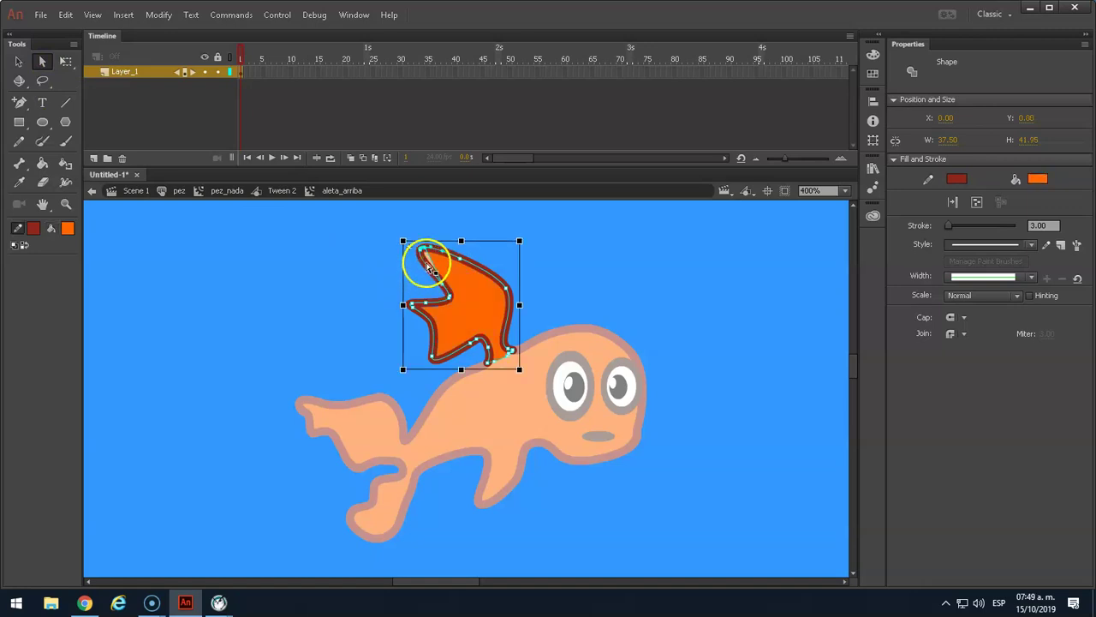
pyautogui.click(418, 248)
pyautogui.click(422, 255)
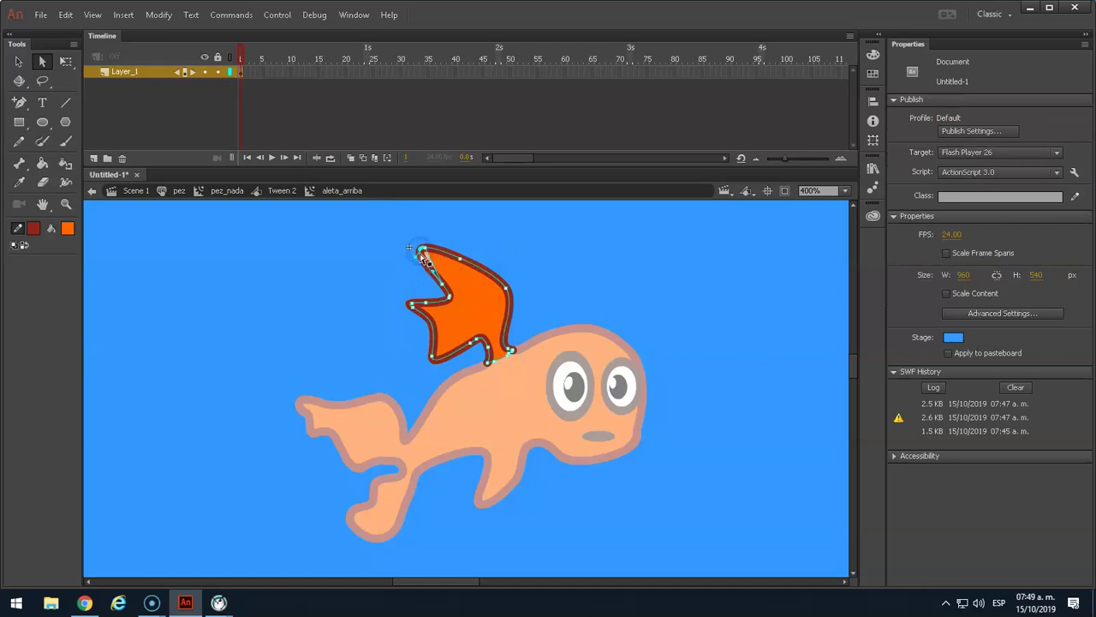
pyautogui.click(418, 257)
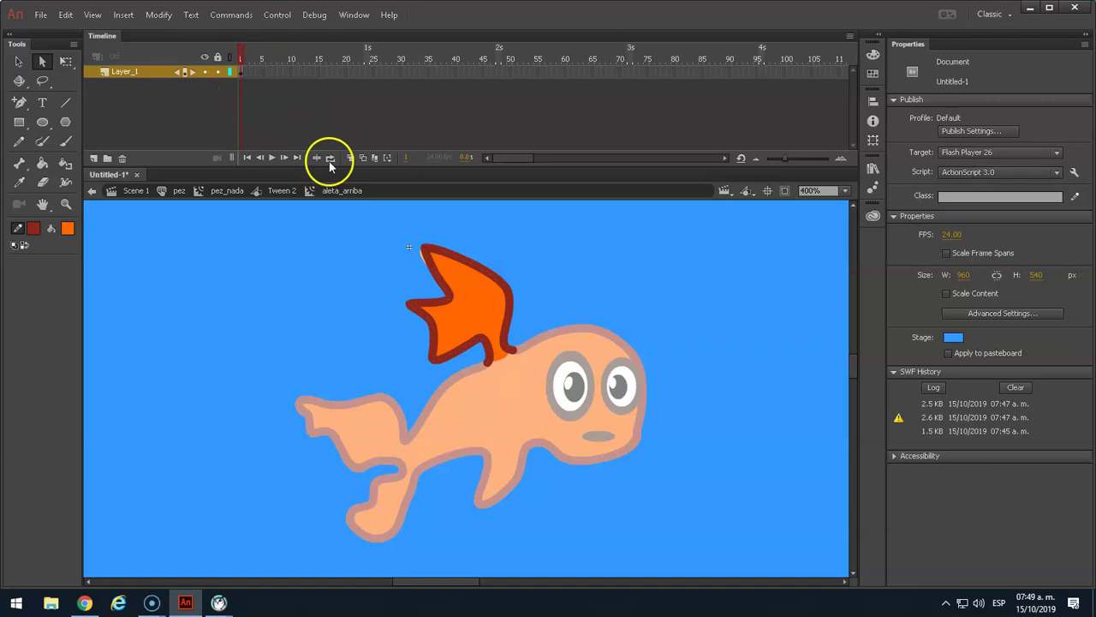
# Step: Check the swimming animation in pez_nada between frames 1 and 48, and reopen the aleta_arriba clip for editing
pyautogui.click(282, 191)
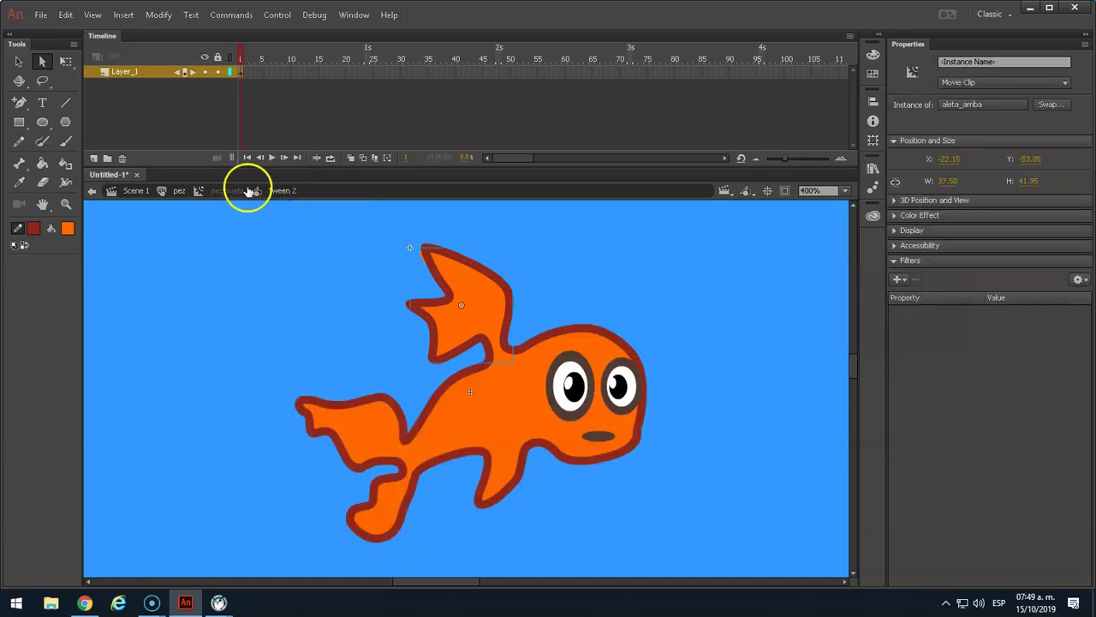
pyautogui.click(247, 191)
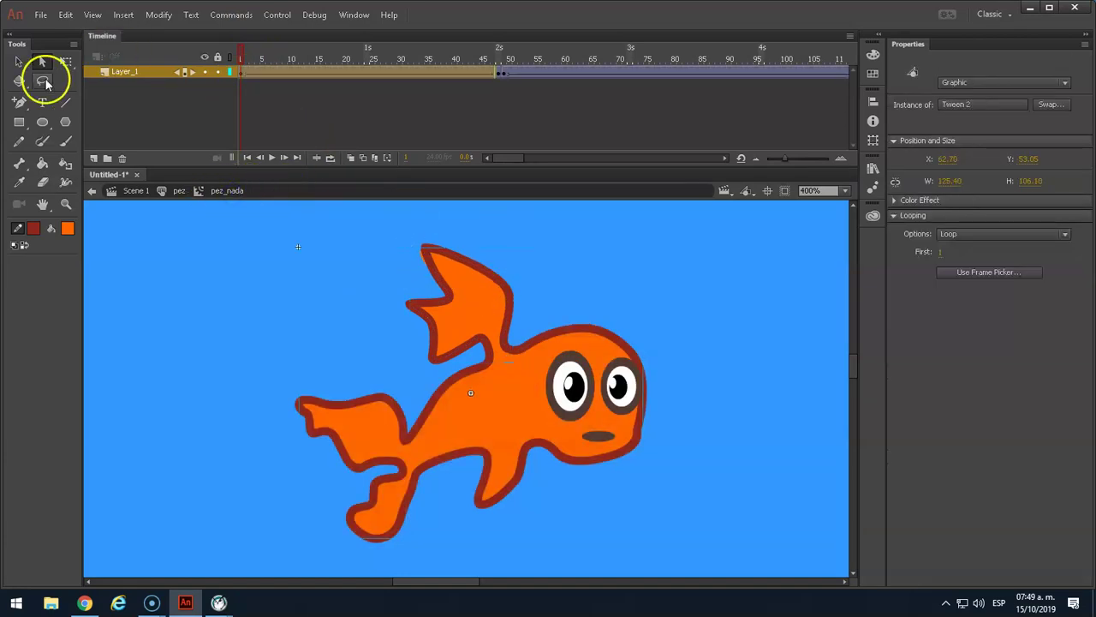
pyautogui.click(18, 62)
pyautogui.click(498, 73)
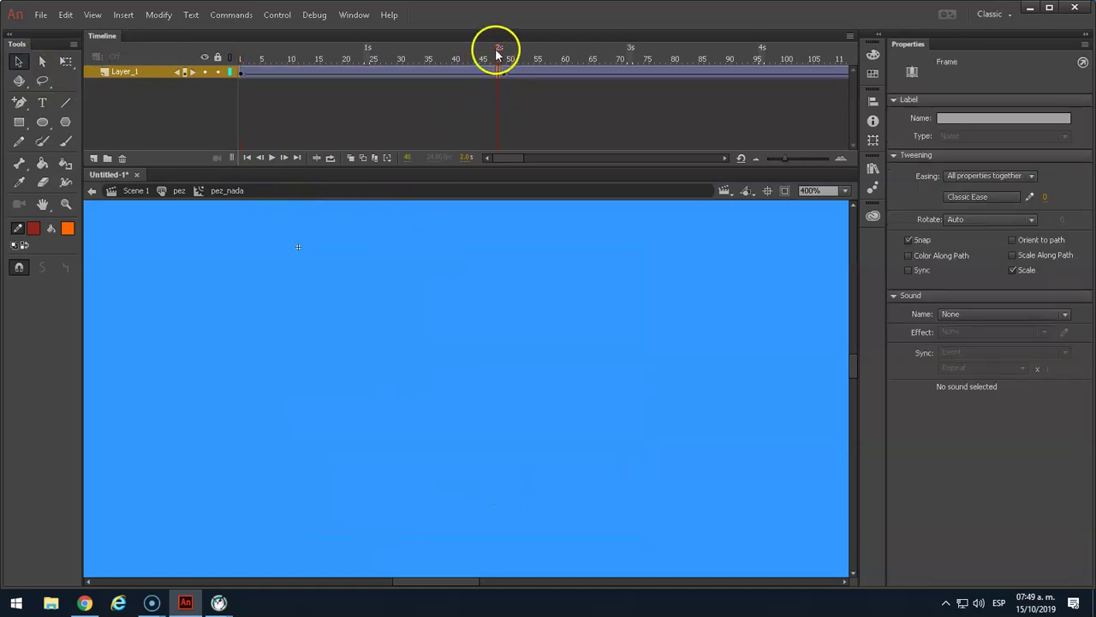
pyautogui.moveTo(497, 48); pyautogui.dragTo(215, 74)
pyautogui.click(441, 281)
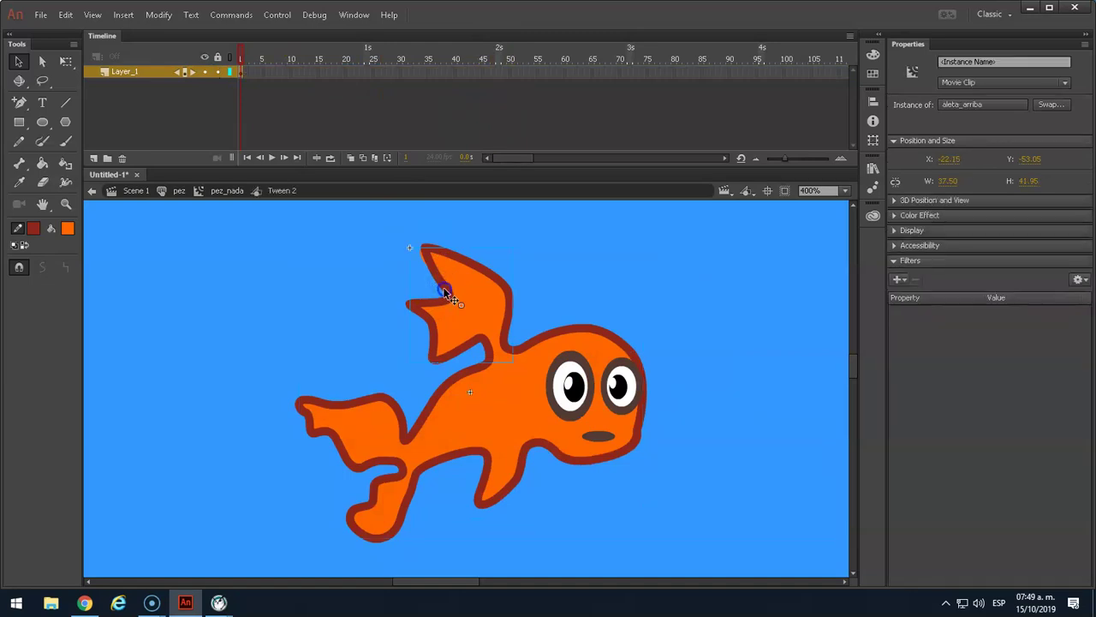
pyautogui.doubleClick(444, 291)
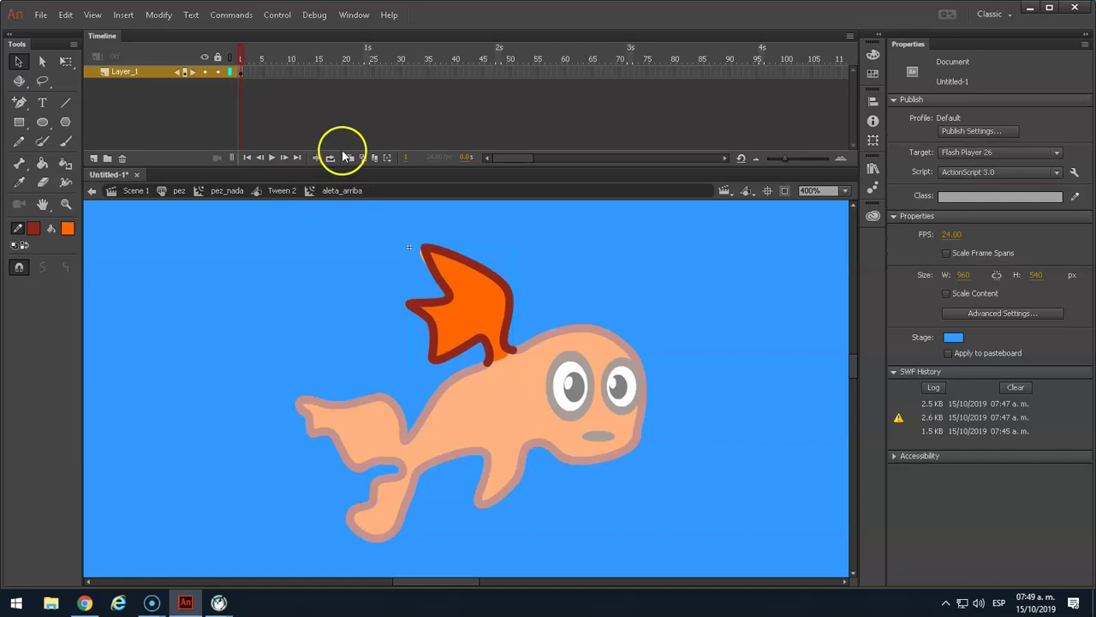
# Step: Create a shape tween on the fin from frame 1 and insert a keyframe at frame 10
pyautogui.rightClick(242, 75)
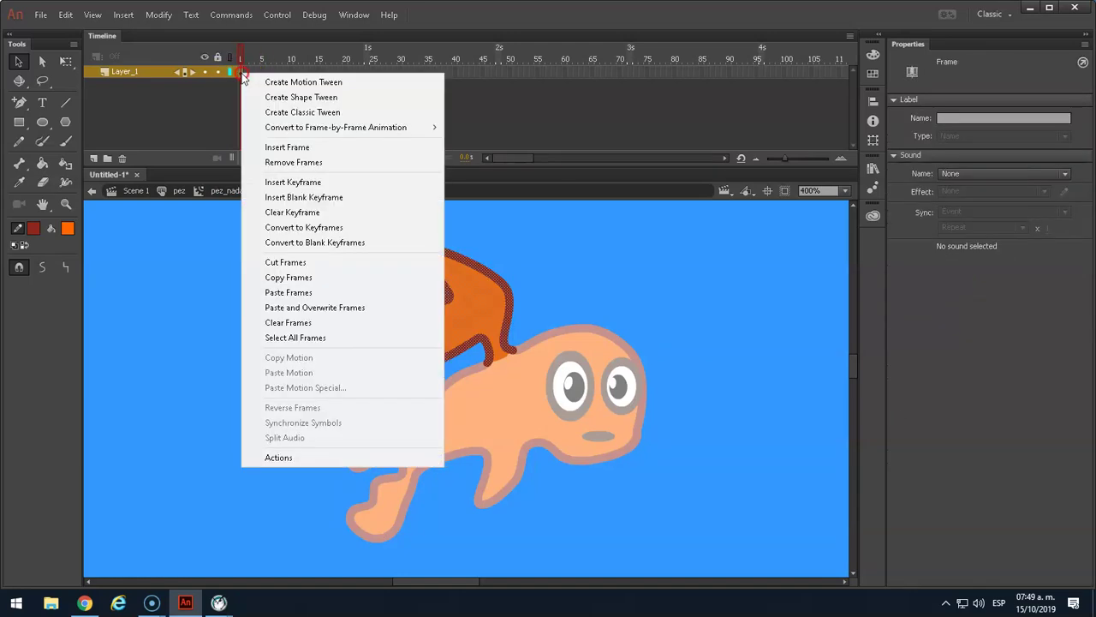
pyautogui.click(285, 101)
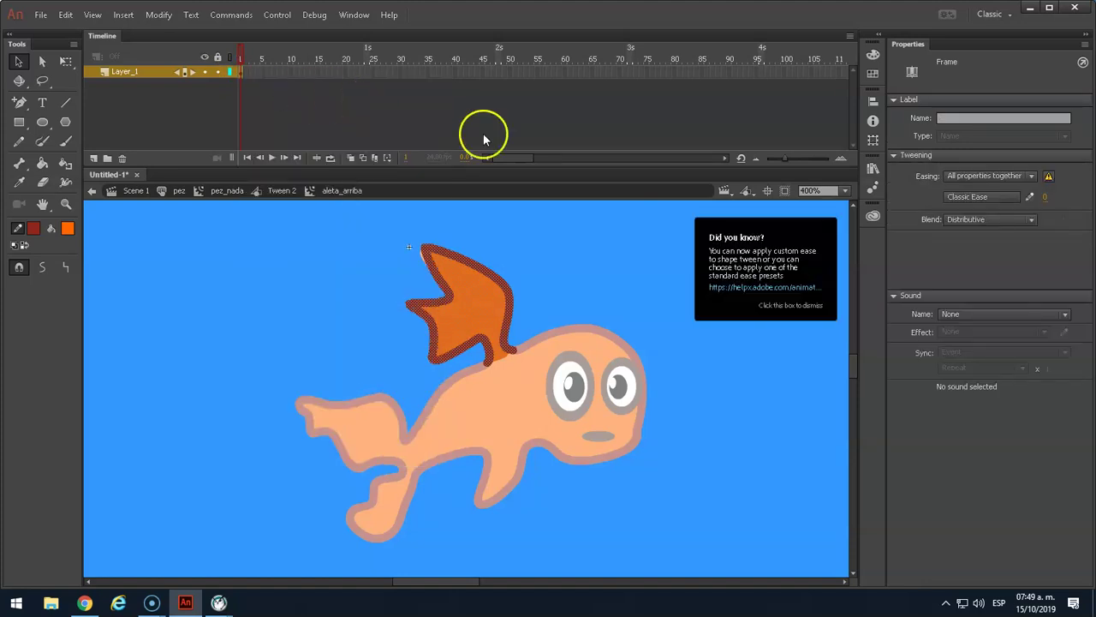
pyautogui.click(292, 73)
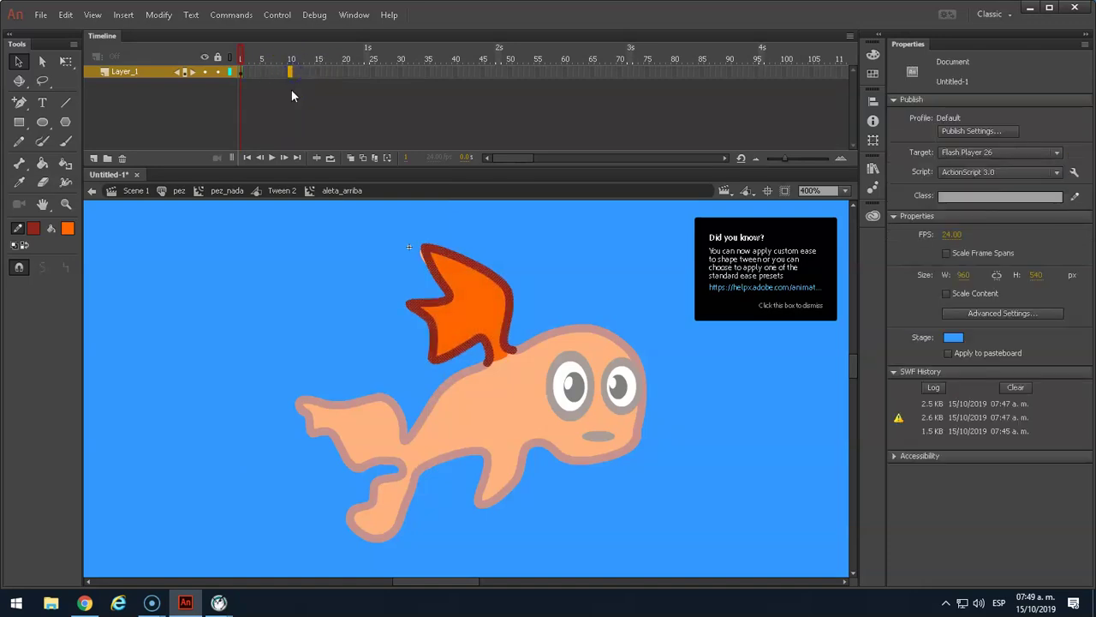
pyautogui.click(291, 91)
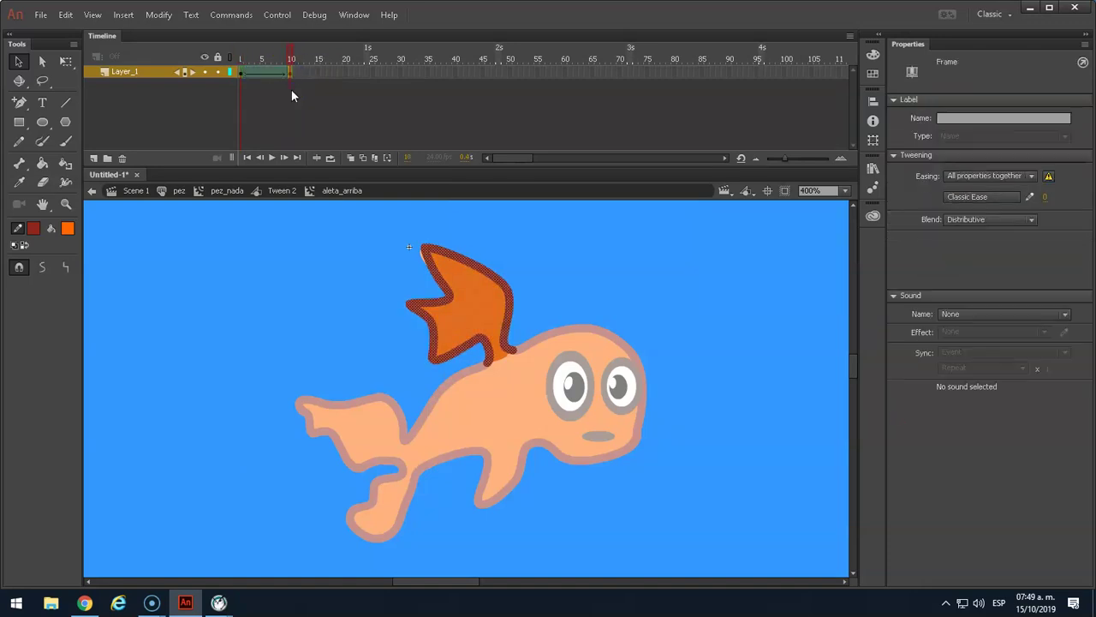
# Step: Try reshaping the fin at frame 10 by moving its rear point inward, starting with the Subselection tool
pyautogui.click(42, 61)
pyautogui.click(364, 275)
pyautogui.click(433, 275)
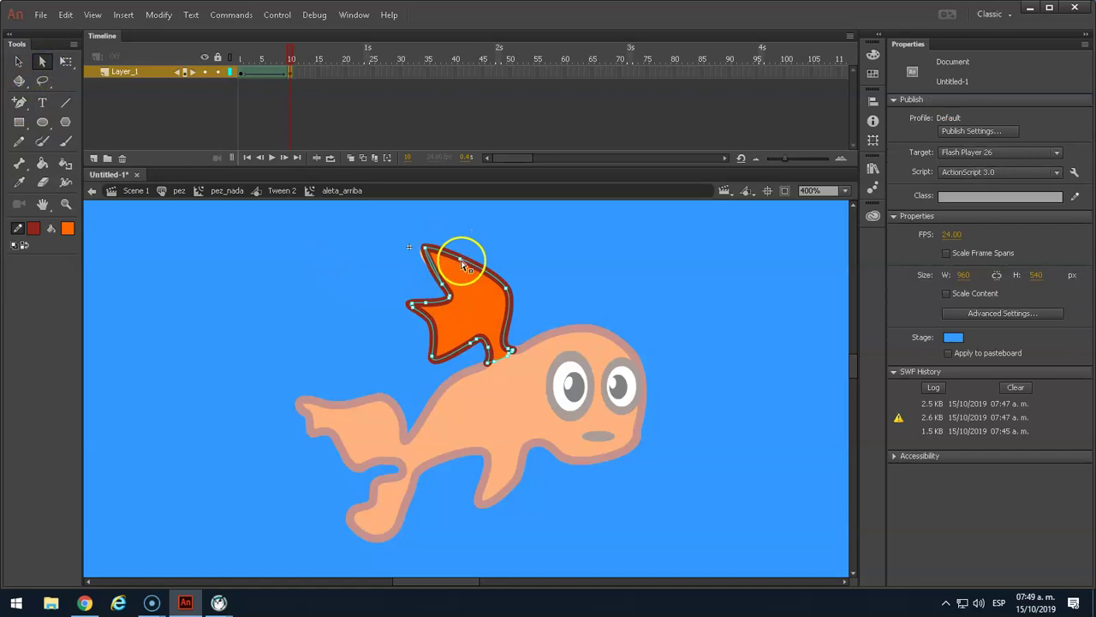
pyautogui.moveTo(417, 294); pyautogui.dragTo(449, 298)
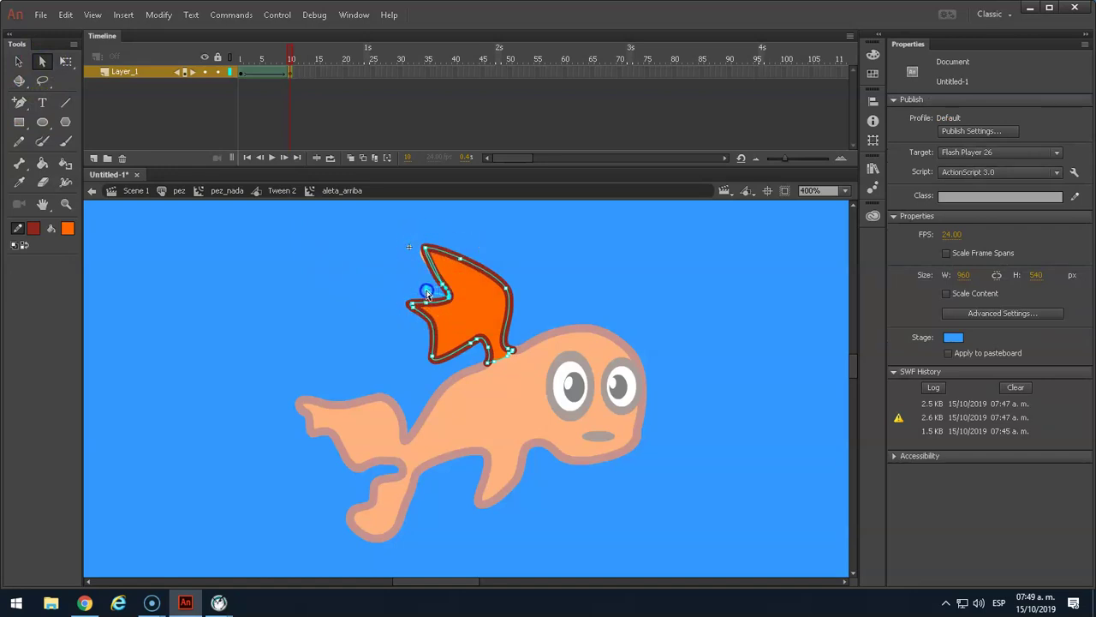
pyautogui.click(18, 60)
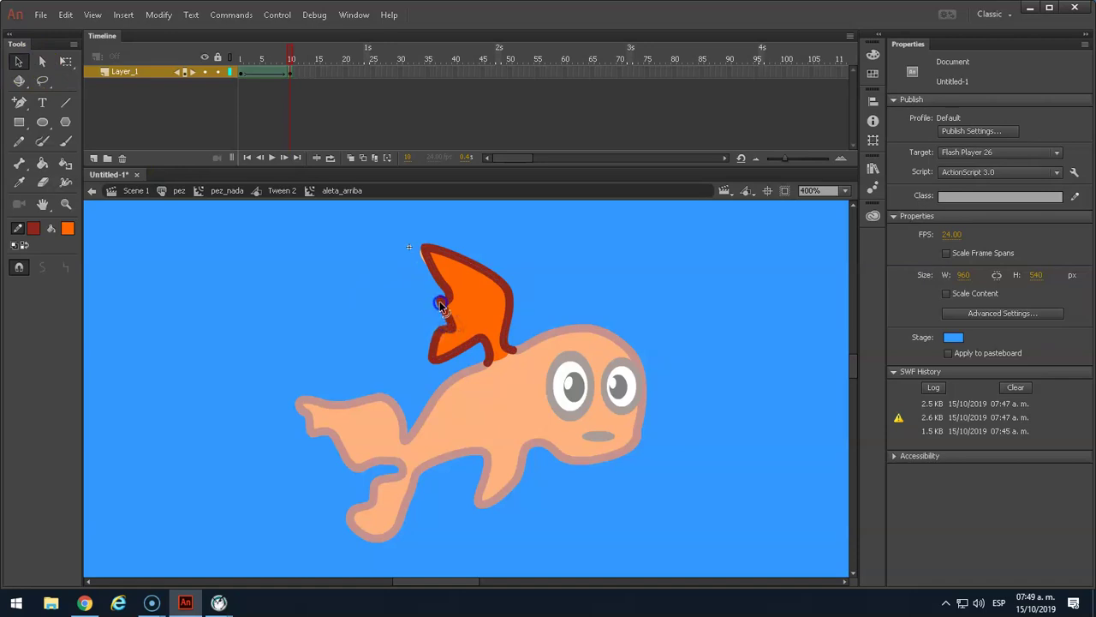
# Step: Preview the fin's shape tween between frames 10 and 1 and remove the tween
pyautogui.moveTo(287, 55)
pyautogui.mouseDown()
pyautogui.moveTo(270, 67)
pyautogui.moveTo(245, 71)
pyautogui.moveTo(288, 59)
pyautogui.moveTo(244, 63)
pyautogui.moveTo(262, 74)
pyautogui.moveTo(242, 76)
pyautogui.mouseUp()
pyautogui.click(252, 73)
pyautogui.rightClick(252, 74)
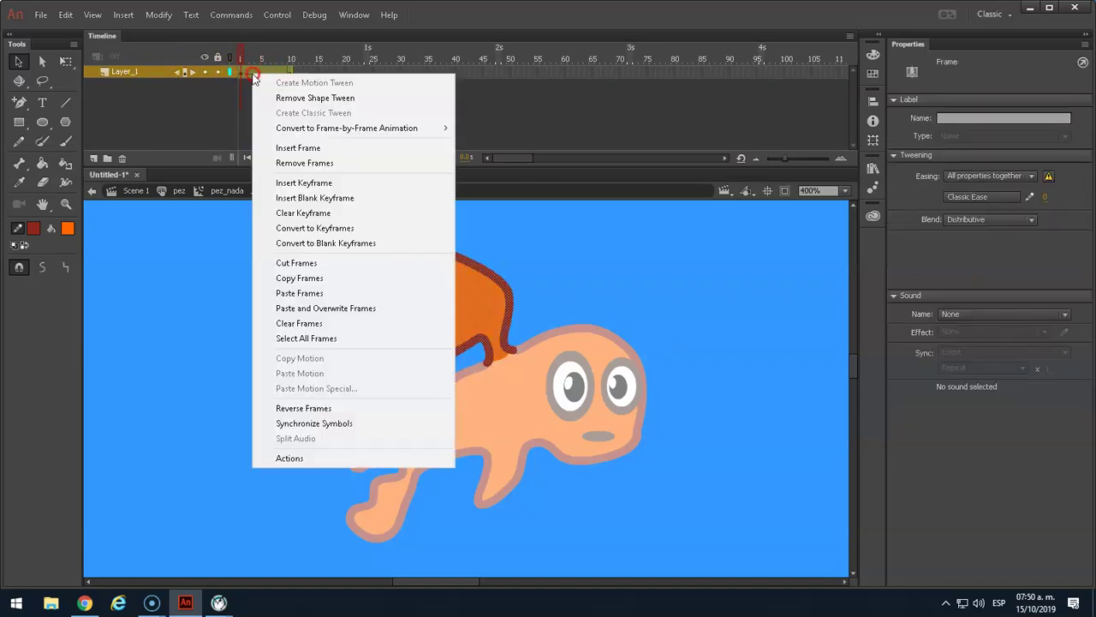
pyautogui.click(299, 99)
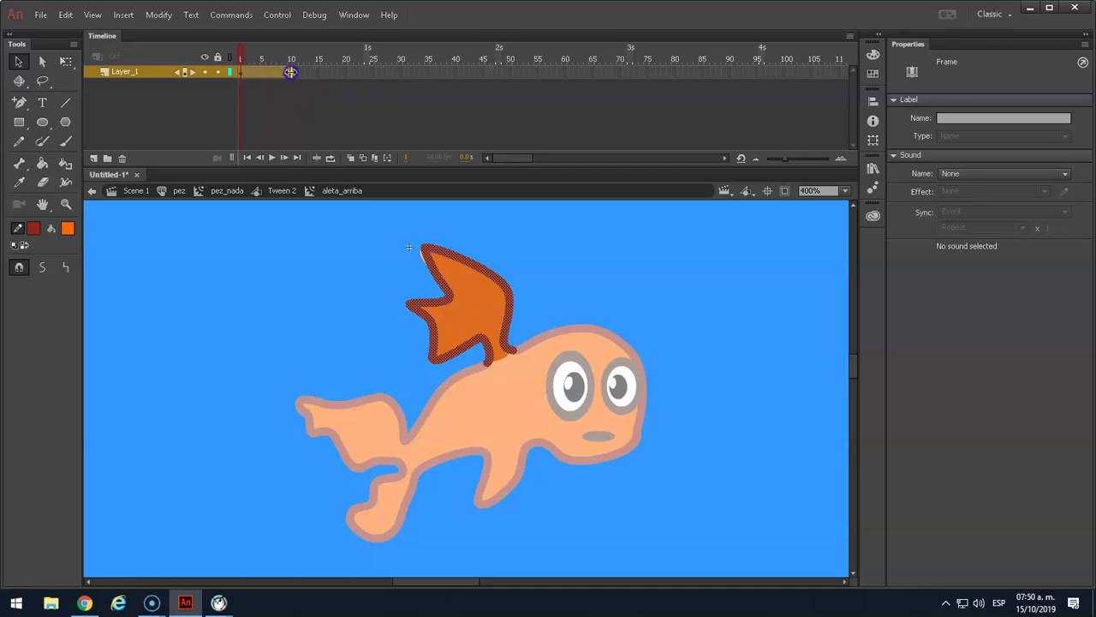
# Step: Remove frames between the fin's two keyframes until the second one sits at frame 6, and test the movie
pyautogui.click(292, 60)
pyautogui.press(',')
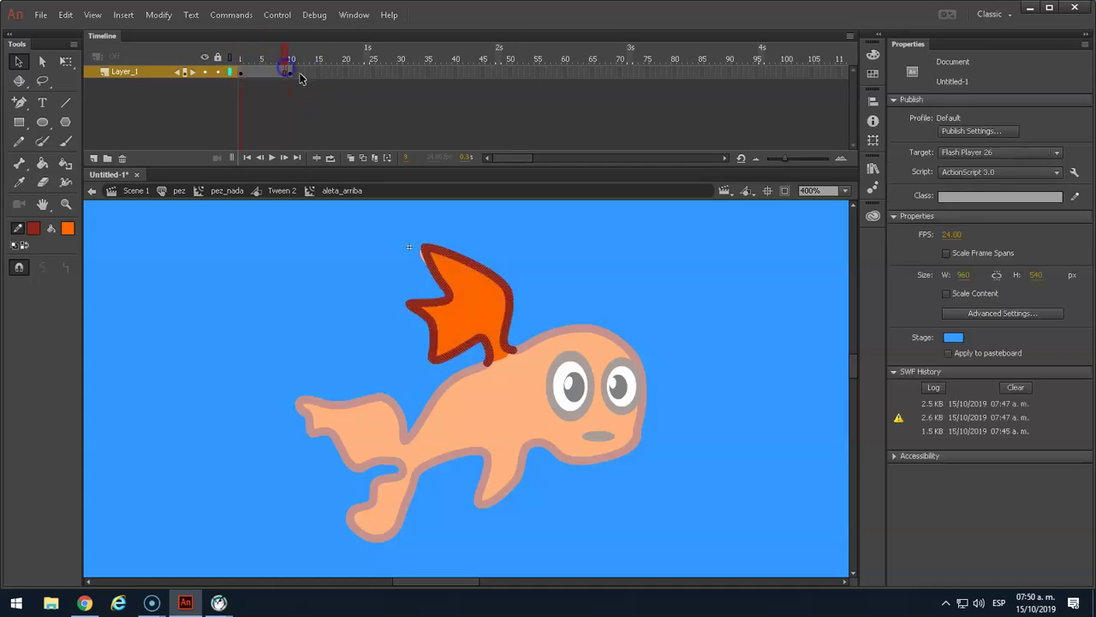
pyautogui.click(289, 73)
pyautogui.click(264, 74)
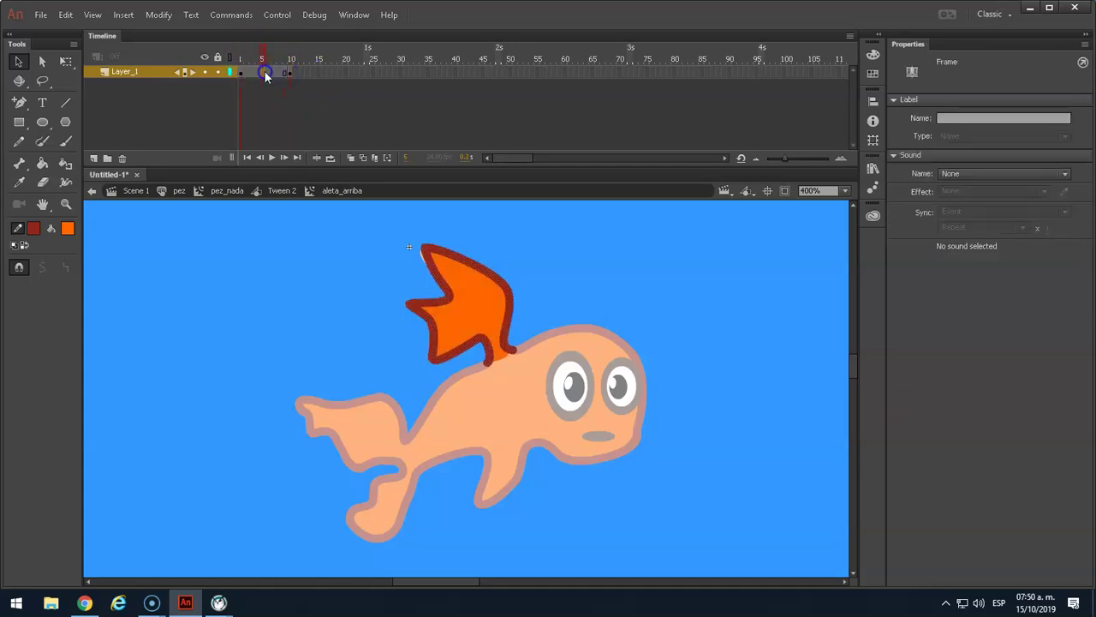
pyautogui.rightClick(265, 73)
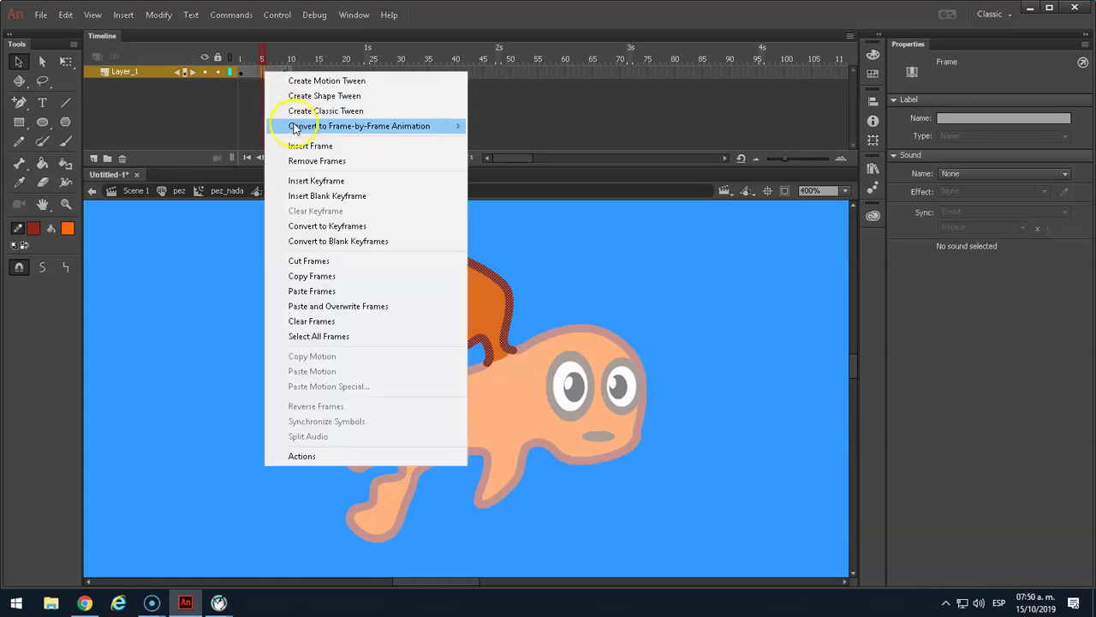
pyautogui.click(315, 163)
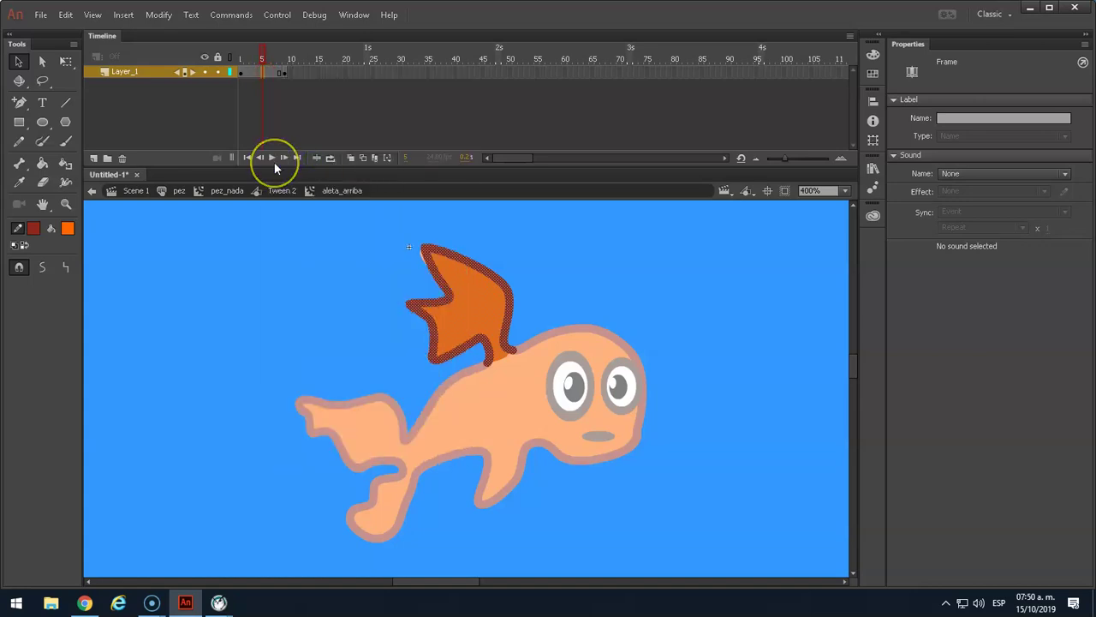
pyautogui.hotkey('shift', 'F5')
pyautogui.hotkey('shift', 'F5')
pyautogui.hotkey('shift', 'F5')
pyautogui.hotkey('ctrl', 'Return')
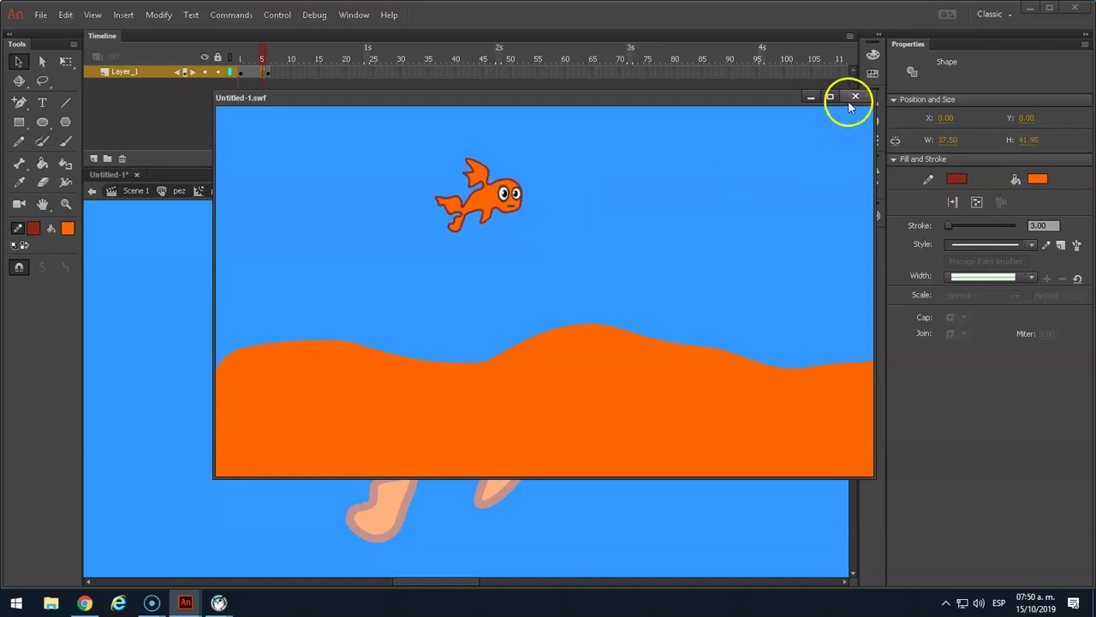
pyautogui.click(855, 96)
# Step: Clear the fin's keyframe at frame 6 and insert a fresh one there with the fin shape from frame 1
pyautogui.click(270, 73)
pyautogui.rightClick(274, 75)
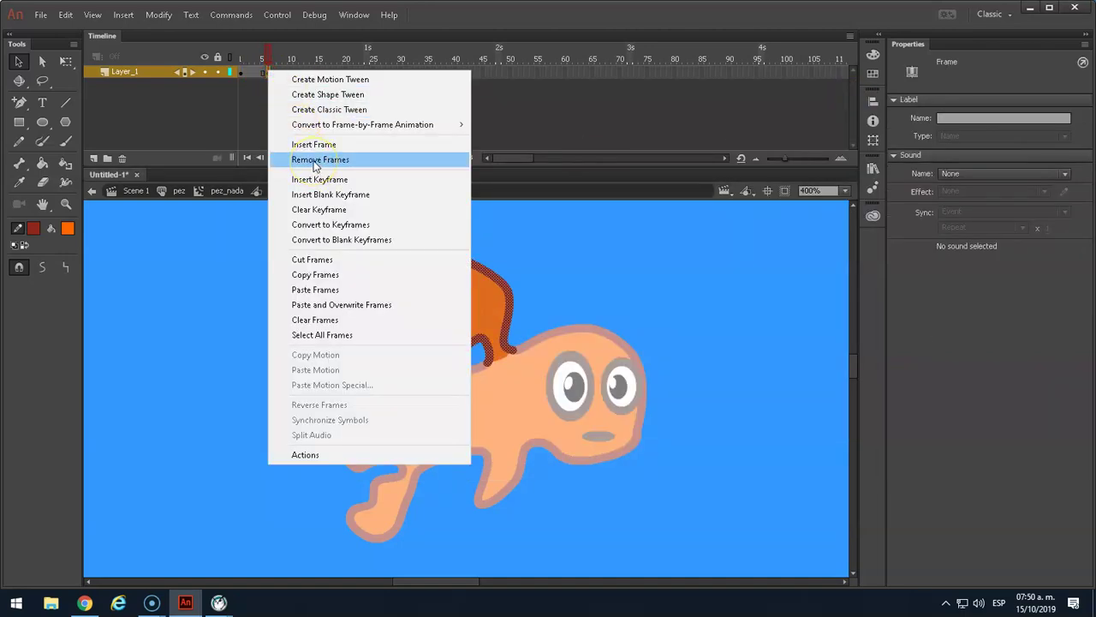
pyautogui.click(308, 209)
pyautogui.click(239, 70)
pyautogui.click(270, 73)
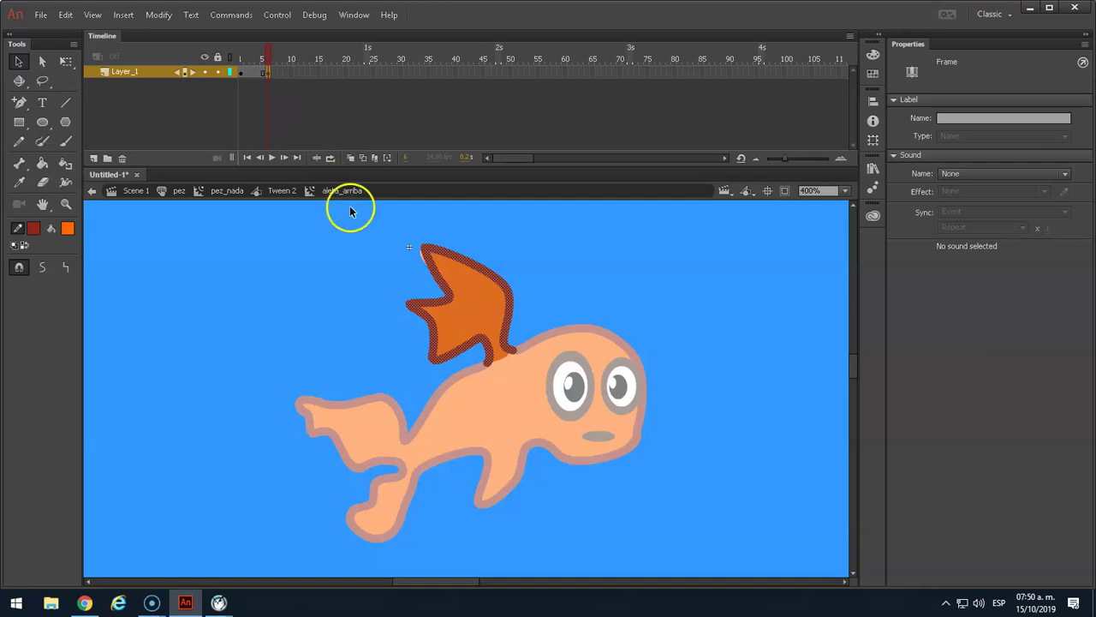
pyautogui.click(340, 257)
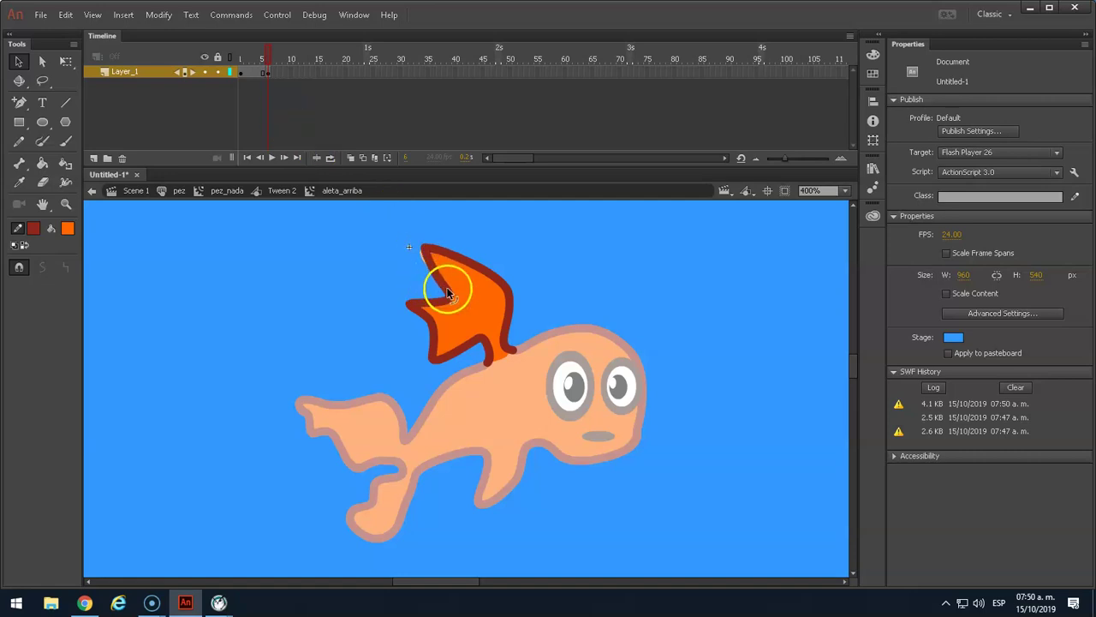
# Step: Create a classic tween on the fin between frames 1 and 6, accepting the conversion of its shapes to symbols
pyautogui.click(268, 74)
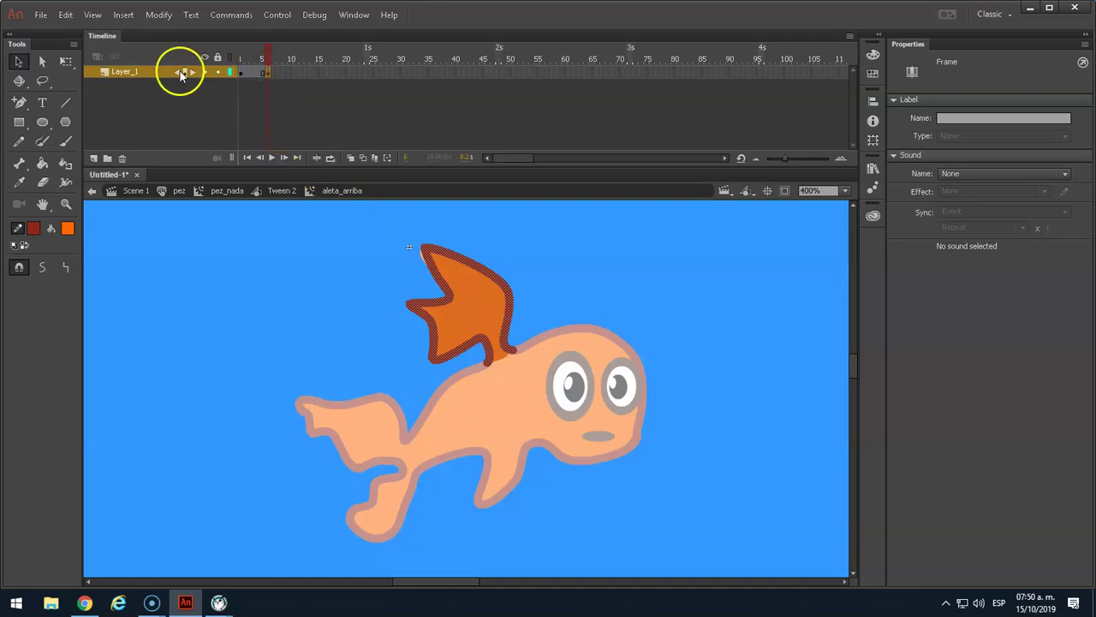
pyautogui.rightClick(248, 73)
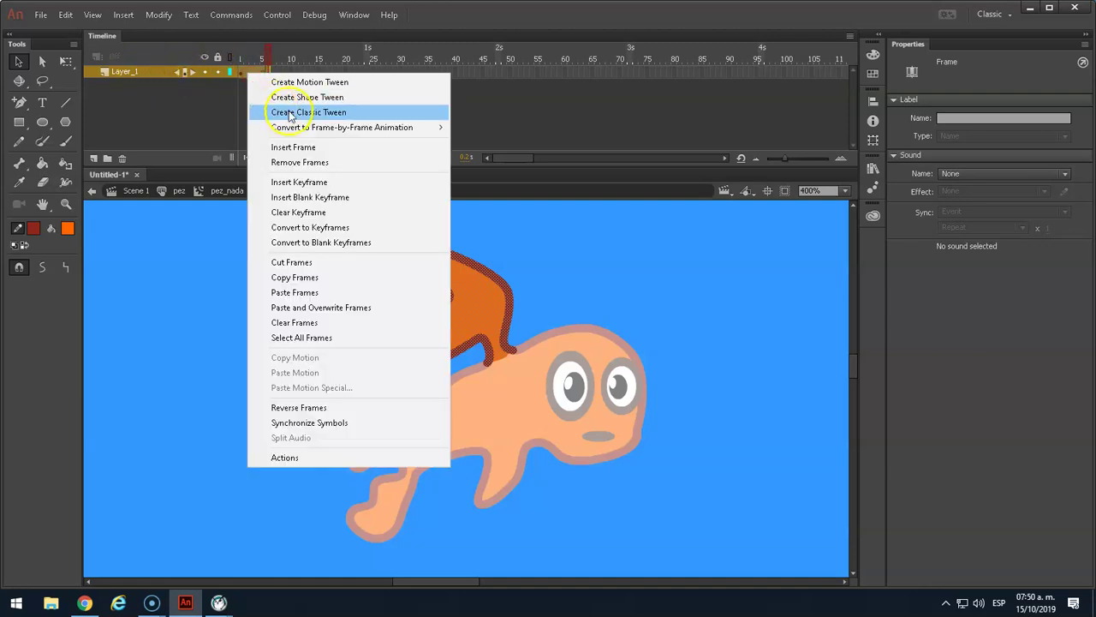
pyautogui.click(289, 115)
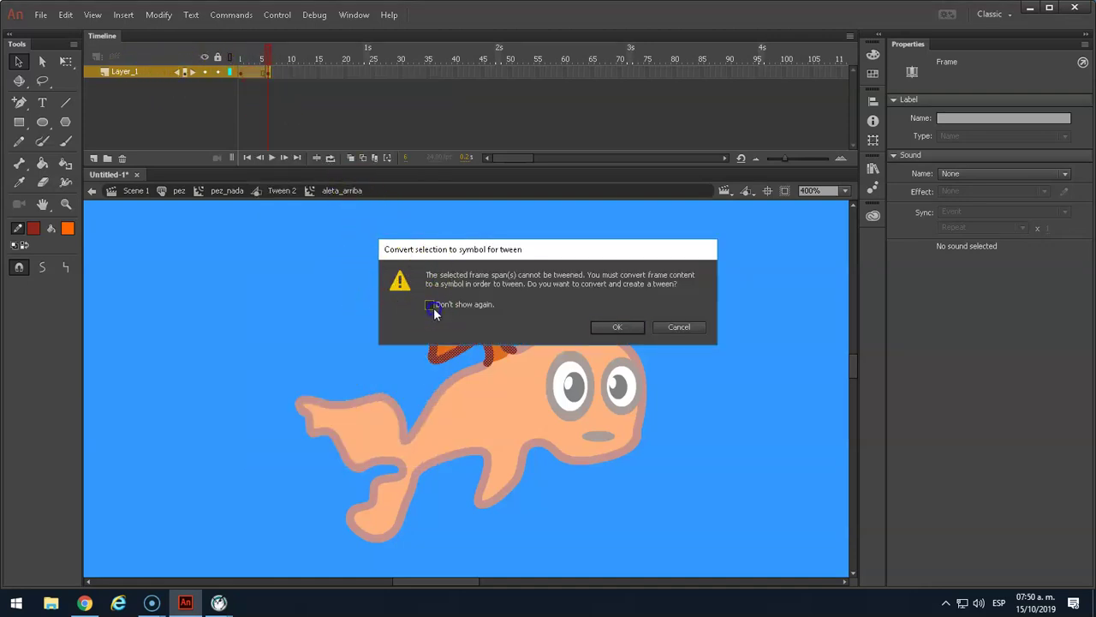
pyautogui.click(608, 327)
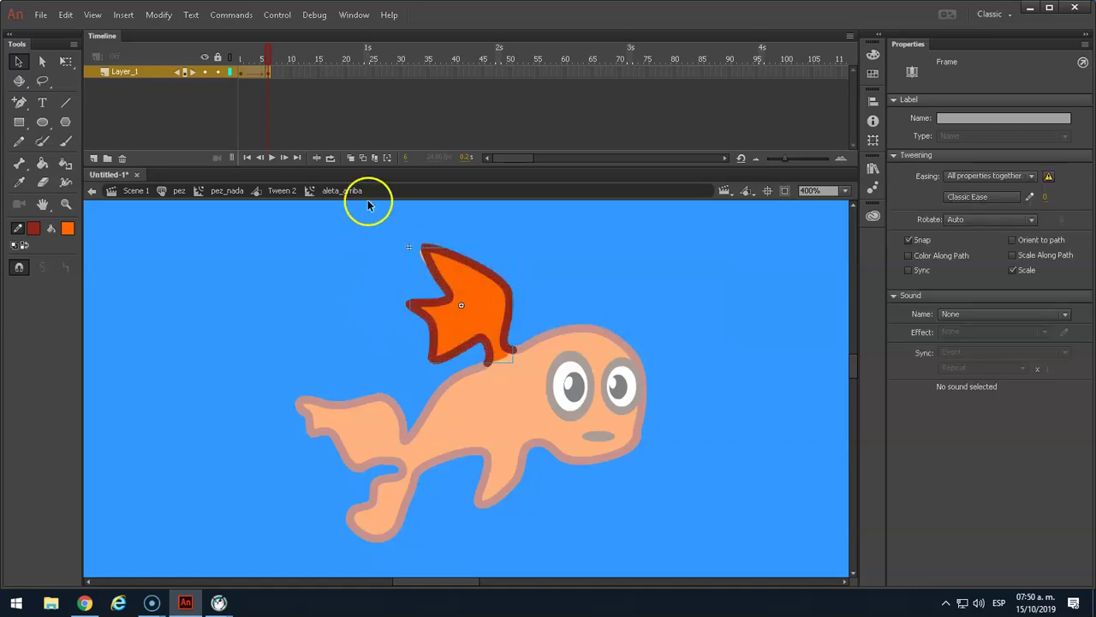
# Step: Narrow the fin at frame 6 horizontally to about two thirds of its width with Free Transform, keeping its front edge in place
pyautogui.click(267, 77)
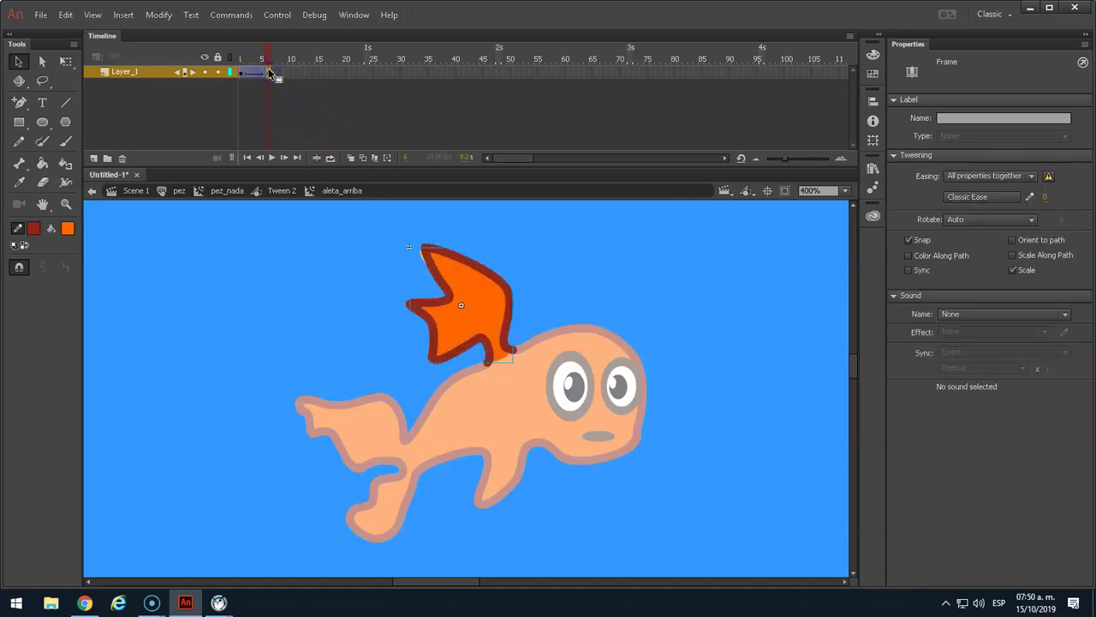
pyautogui.press('q')
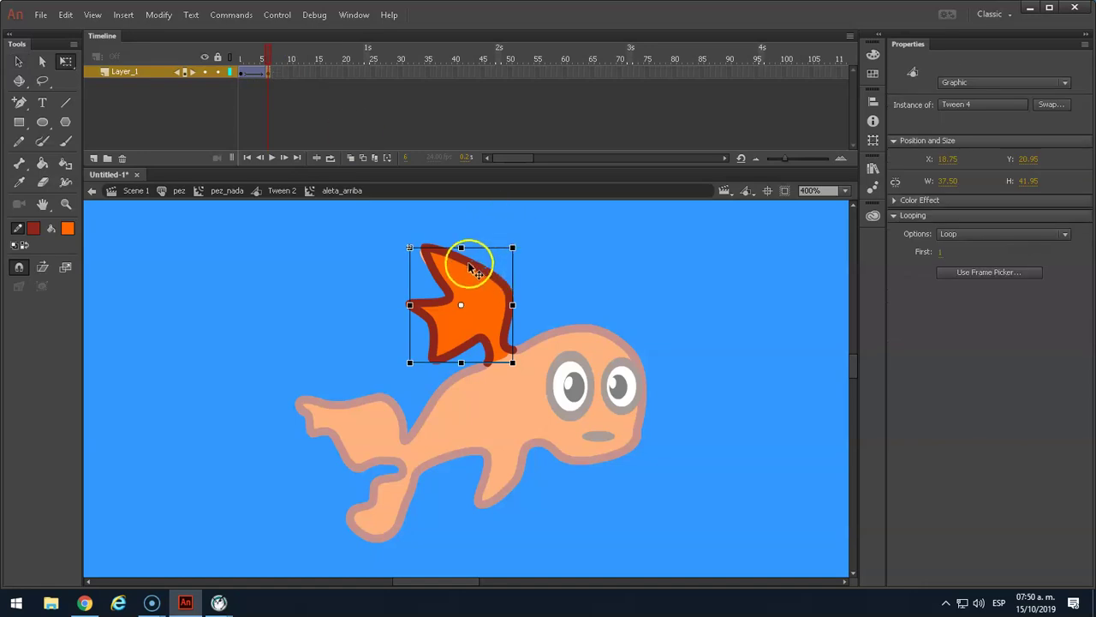
pyautogui.moveTo(410, 304); pyautogui.dragTo(451, 293)
pyautogui.click(406, 289)
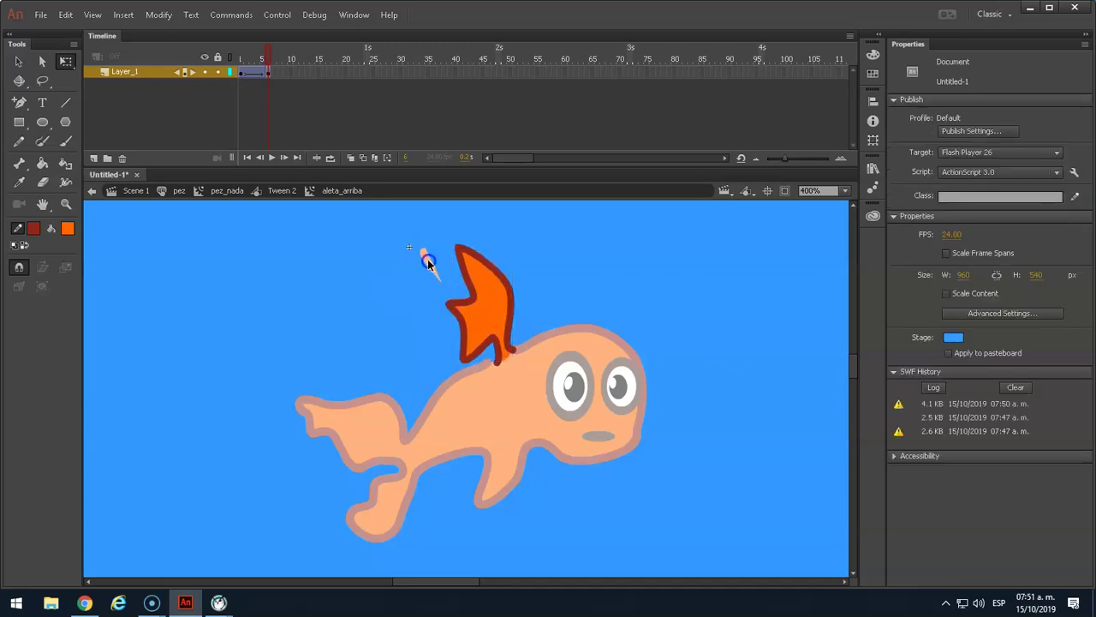
# Step: Inside the aleta_arriba symbol, move the fin at frame 1 off the fish's body, clear of the leftover orange sliver
pyautogui.doubleClick(425, 269)
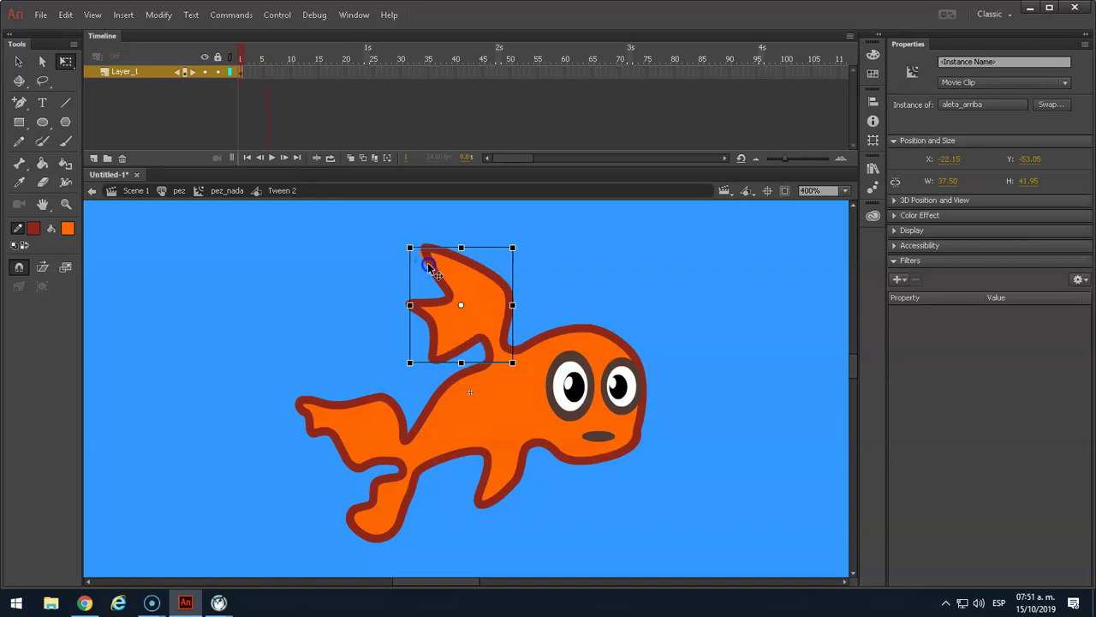
pyautogui.doubleClick(430, 268)
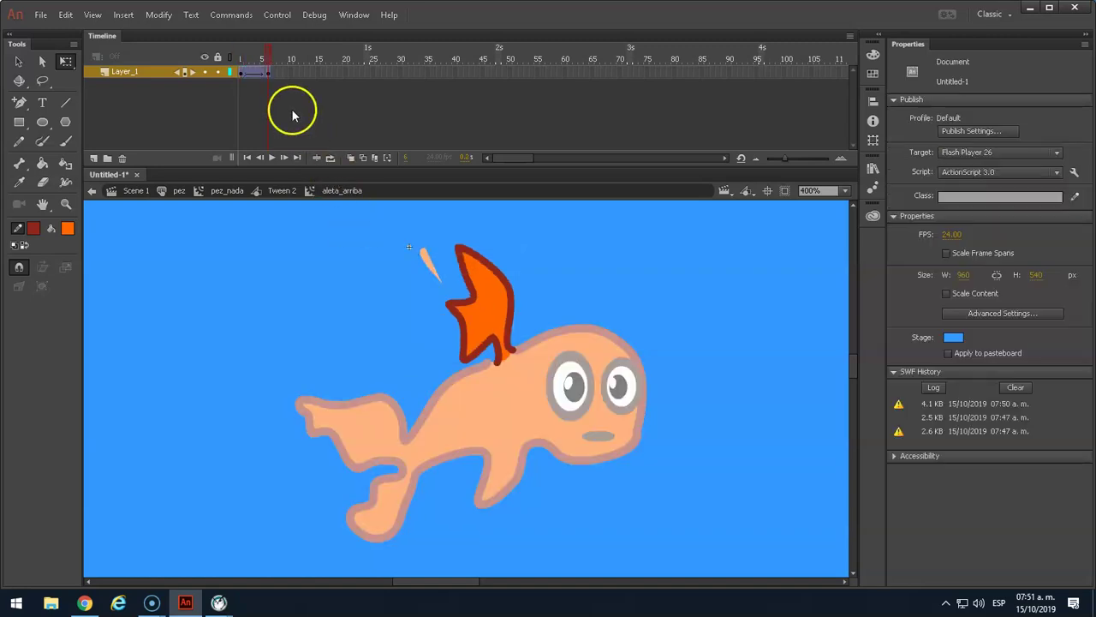
pyautogui.click(469, 277)
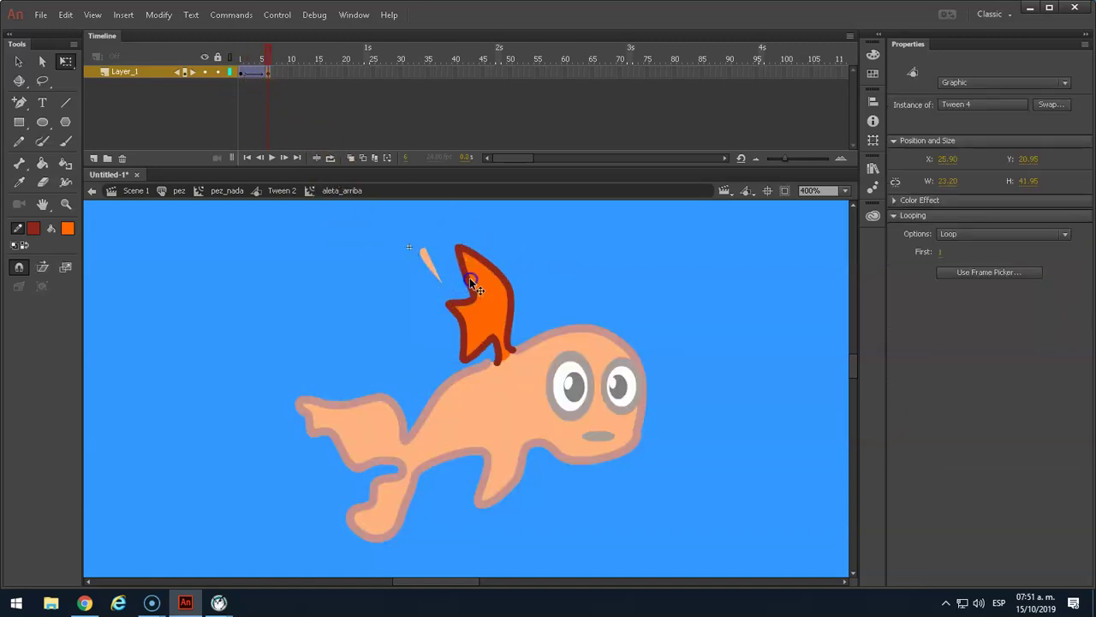
pyautogui.doubleClick(468, 286)
pyautogui.doubleClick(403, 274)
pyautogui.click(450, 276)
pyautogui.click(362, 248)
pyautogui.click(247, 80)
pyautogui.click(241, 72)
pyautogui.click(294, 248)
pyautogui.click(477, 299)
pyautogui.moveTo(478, 299); pyautogui.dragTo(283, 296)
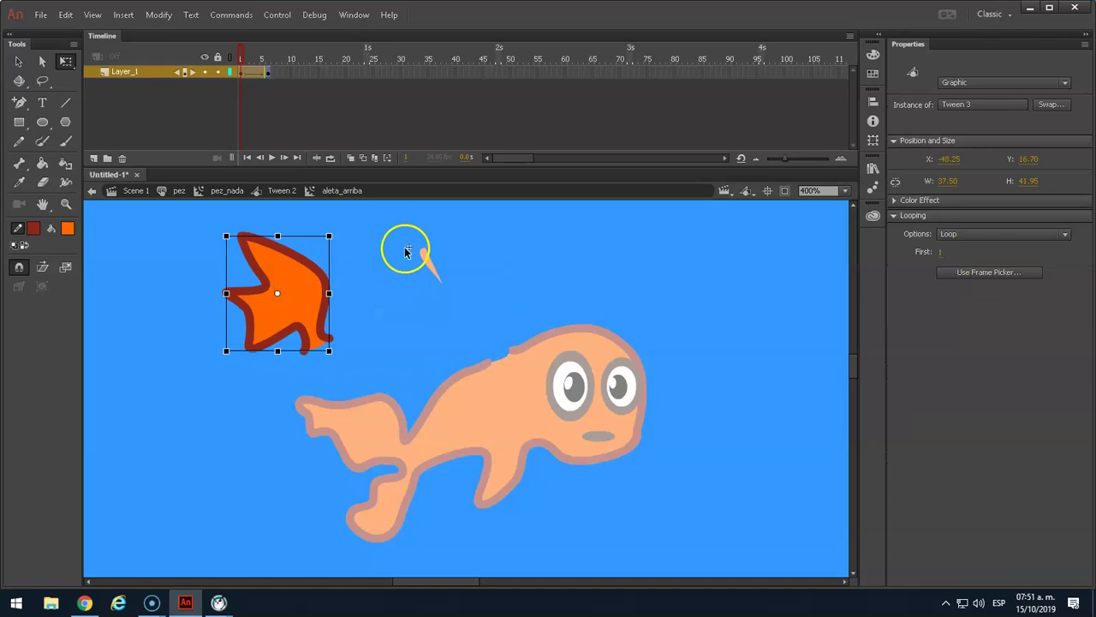
# Step: Delete the leftover orange sliver in the fish graphic, move the fin back onto the fish's back, and test the movie
pyautogui.click(443, 289)
pyautogui.doubleClick(431, 268)
pyautogui.click(431, 267)
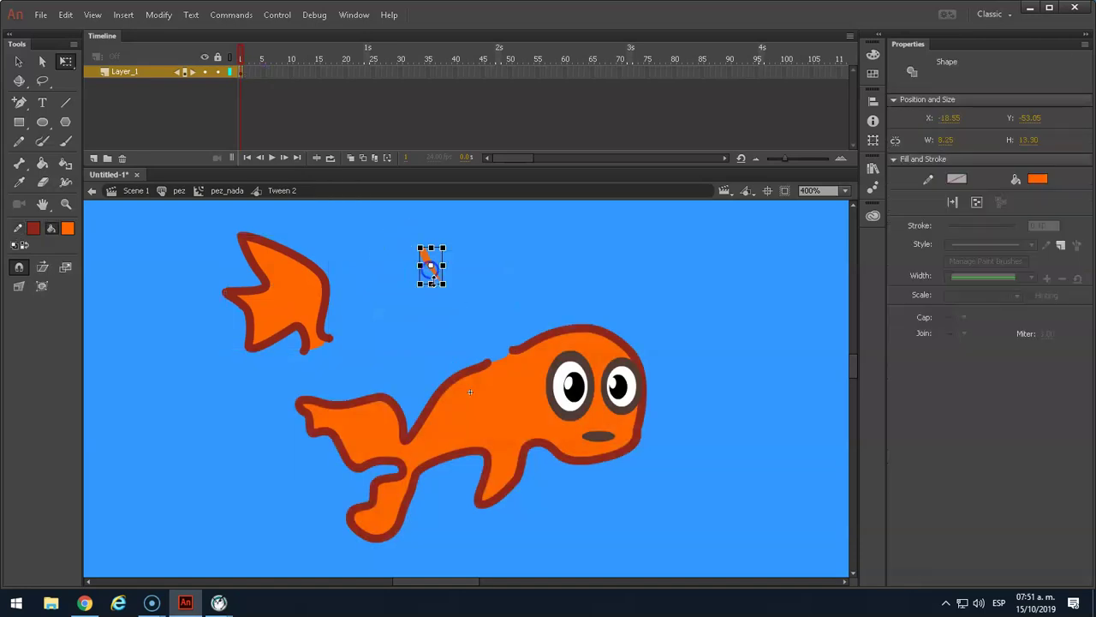
pyautogui.press('Delete')
pyautogui.moveTo(294, 274); pyautogui.dragTo(488, 299)
pyautogui.hotkey('ctrl', 'Return')
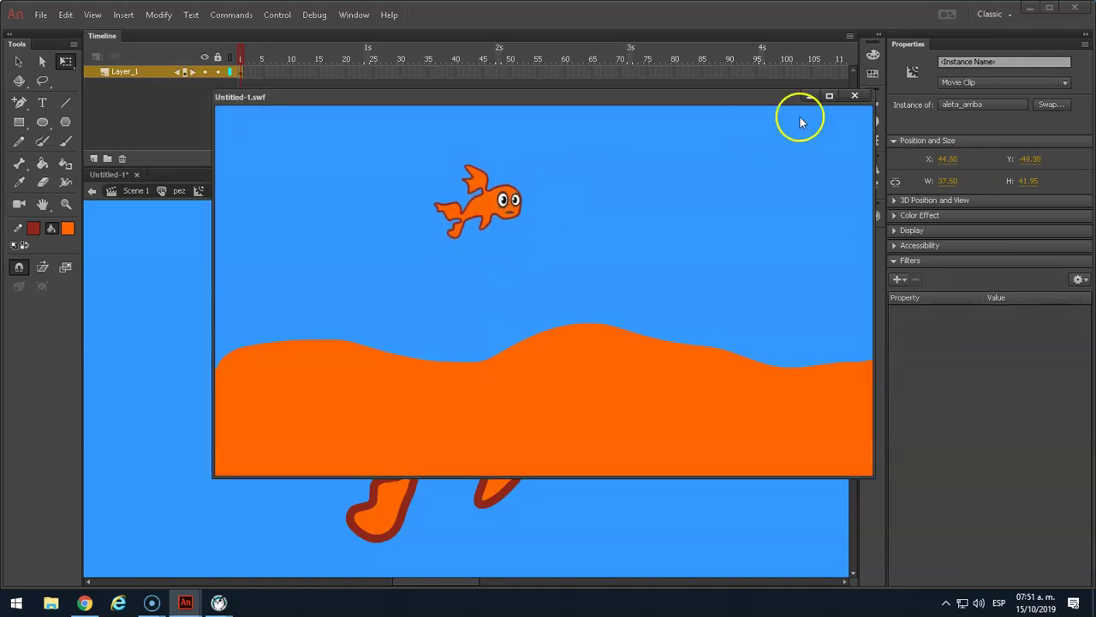
pyautogui.click(854, 95)
# Step: Inside the fin symbol, move the narrowed fin at frame 6 onto the fish's back and rotate it slightly clockwise
pyautogui.doubleClick(460, 304)
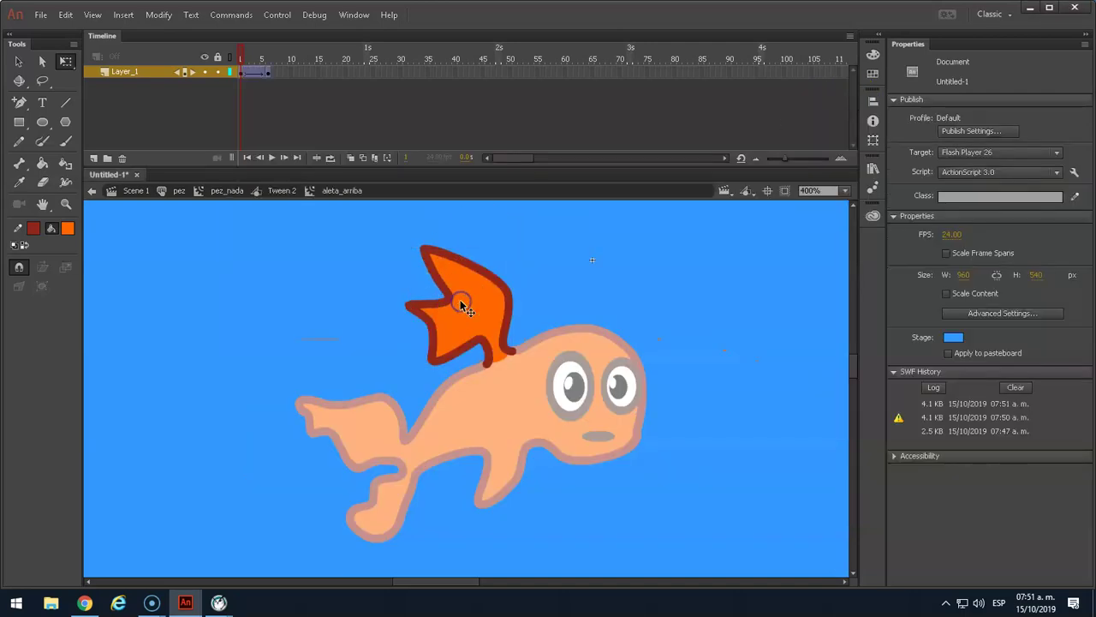
pyautogui.click(266, 71)
pyautogui.moveTo(666, 341); pyautogui.dragTo(475, 325)
pyautogui.moveTo(517, 239); pyautogui.dragTo(526, 243)
pyautogui.moveTo(505, 287); pyautogui.dragTo(504, 285)
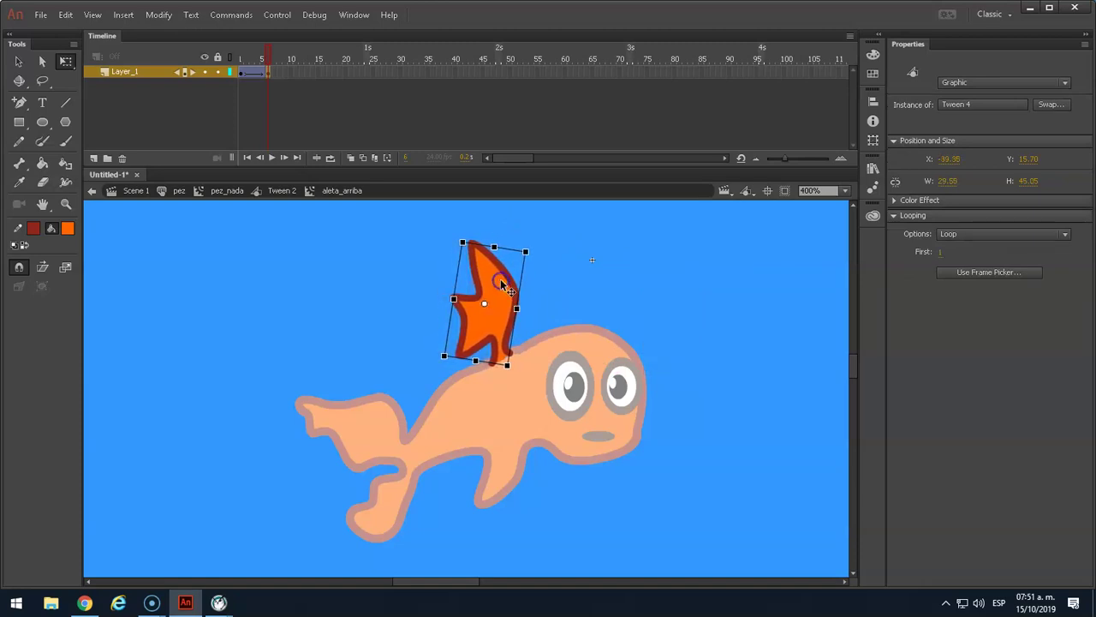
pyautogui.click(416, 388)
pyautogui.click(504, 296)
pyautogui.moveTo(506, 298); pyautogui.dragTo(505, 298)
# Step: Move the fin's second keyframe to frame 5, and copy frame 1 into frame 8 to close the loop
pyautogui.moveTo(269, 54); pyautogui.dragTo(268, 77)
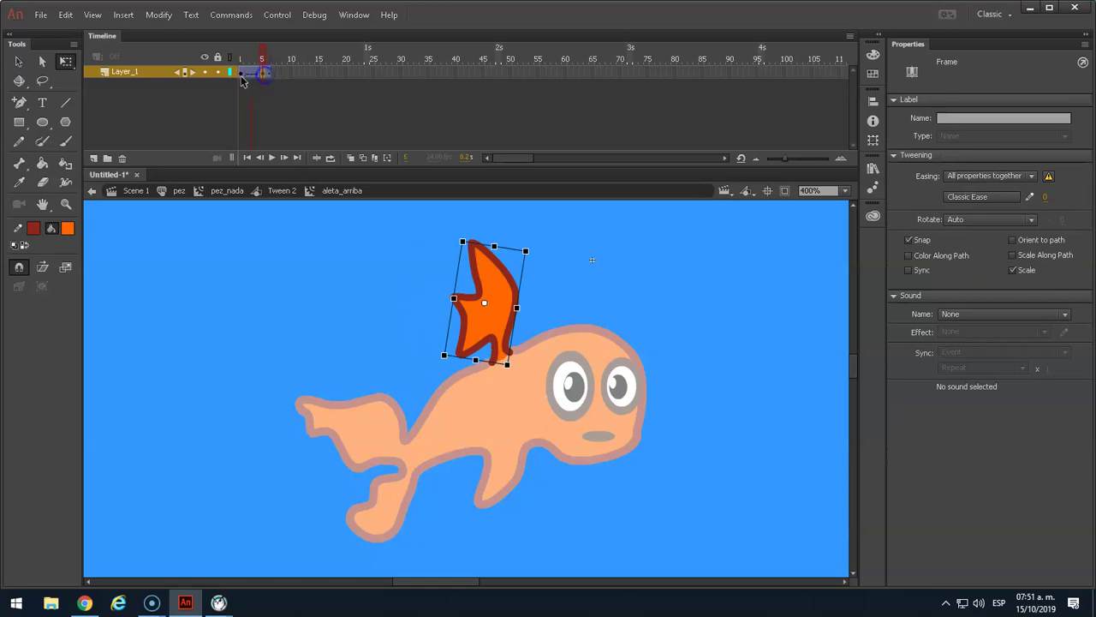
pyautogui.click(243, 76)
pyautogui.rightClick(243, 77)
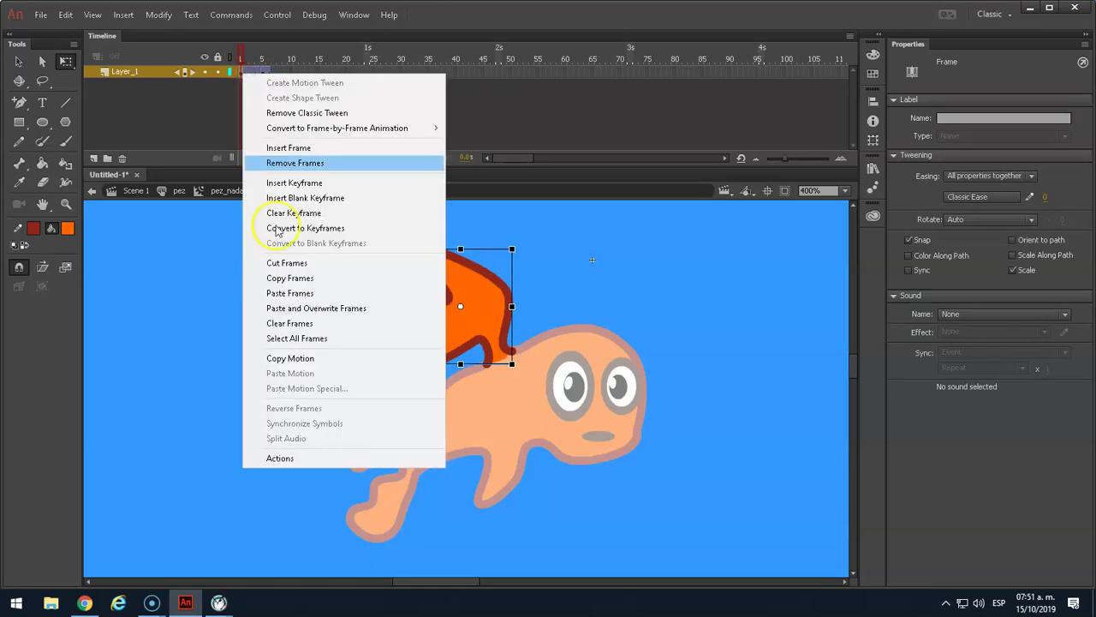
pyautogui.click(274, 281)
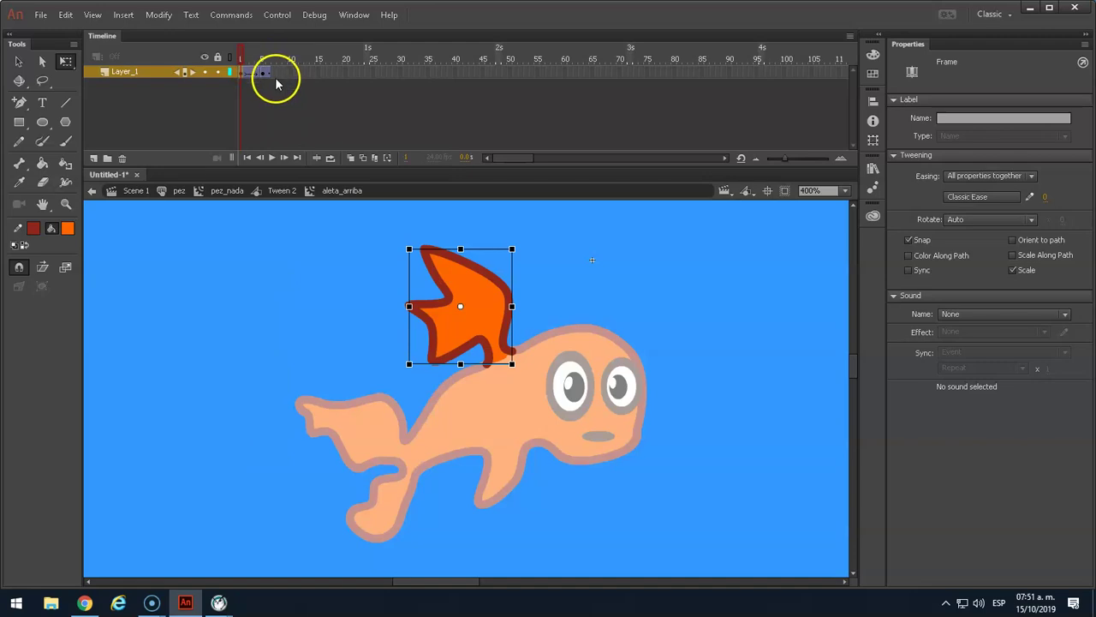
pyautogui.moveTo(274, 73); pyautogui.dragTo(285, 75)
pyautogui.rightClick(280, 75)
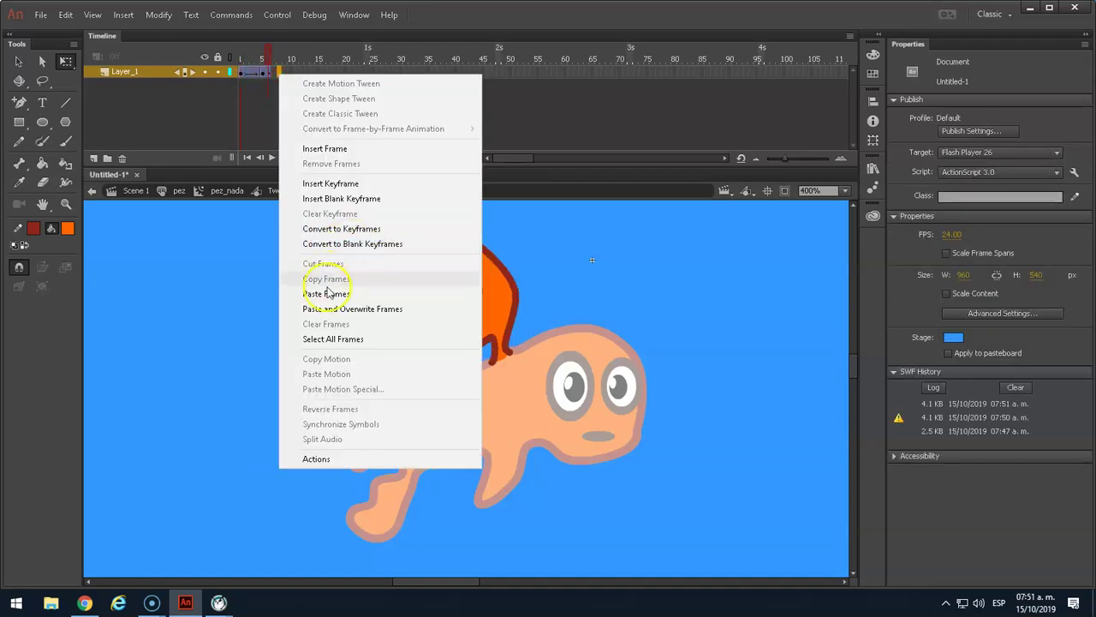
pyautogui.click(342, 289)
# Step: Preview the fin's movement by scrubbing its timeline and testing the movie
pyautogui.click(269, 55)
pyautogui.moveTo(269, 54); pyautogui.dragTo(281, 57)
pyautogui.hotkey('ctrl', 'Return')
pyautogui.click(477, 183)
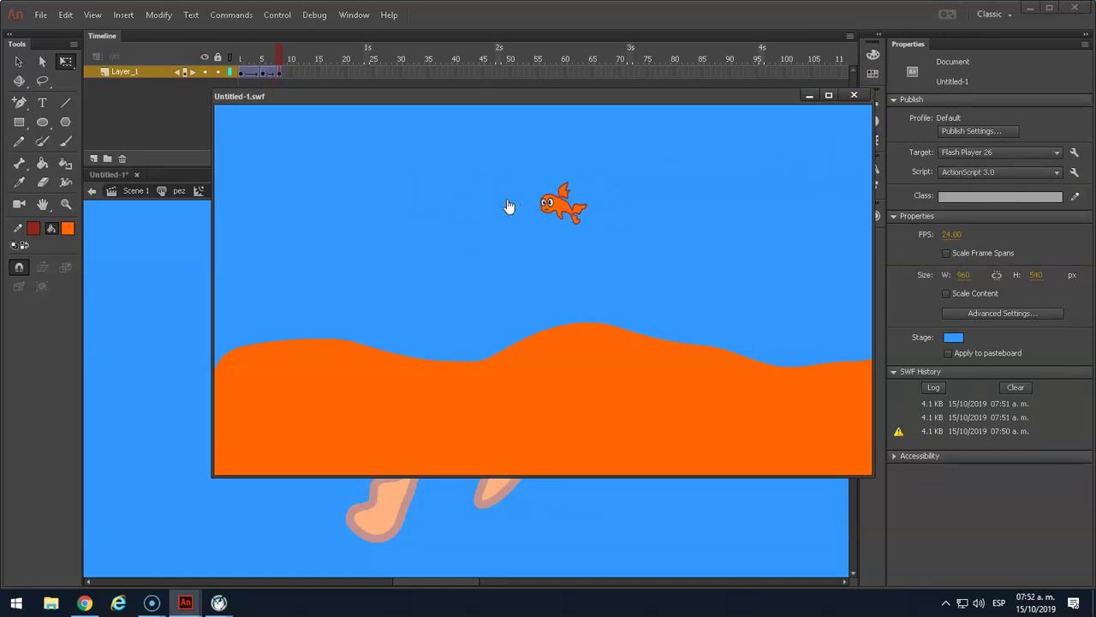
pyautogui.click(854, 95)
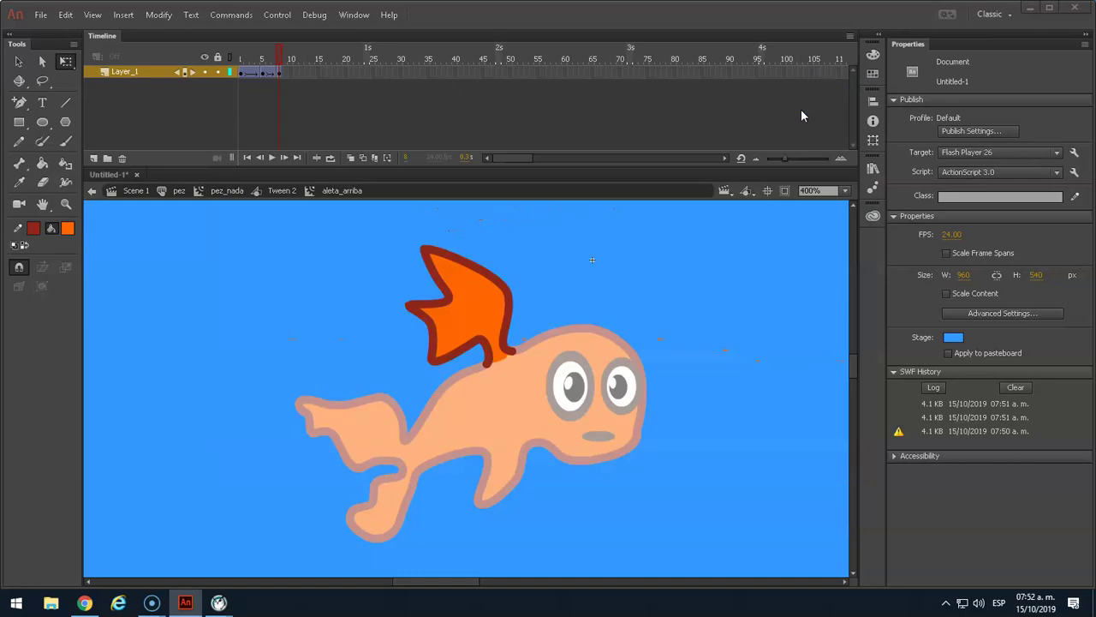
# Step: Leave the fin symbol and return to editing the whole fish graphic, Tween 2
pyautogui.doubleClick(299, 335)
pyautogui.click(265, 284)
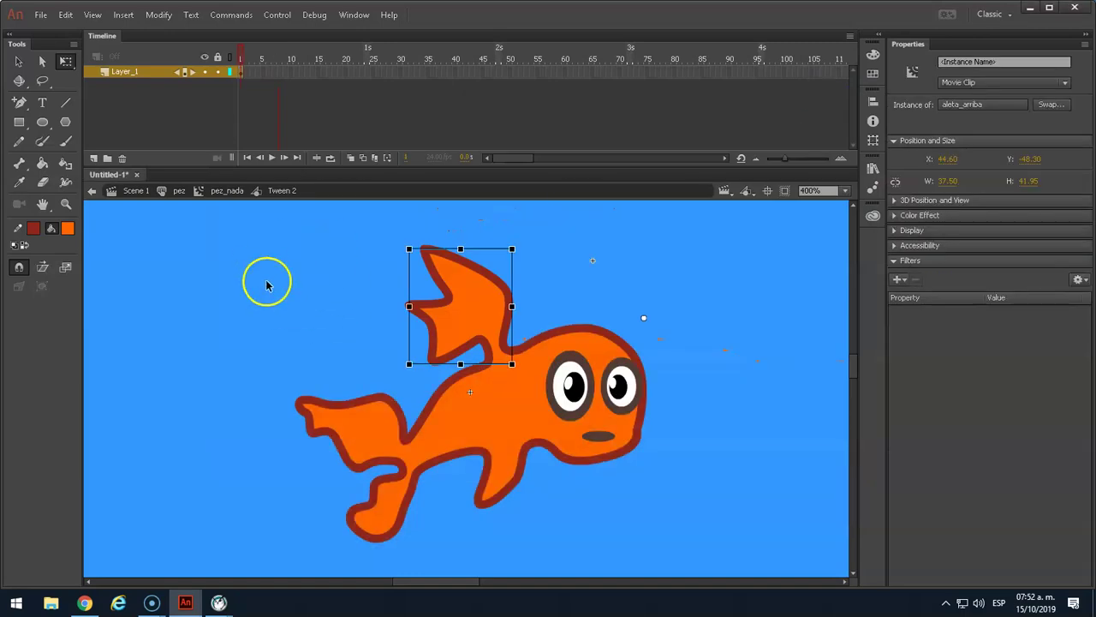
pyautogui.doubleClick(193, 298)
pyautogui.click(266, 382)
pyautogui.click(245, 84)
pyautogui.click(301, 416)
pyautogui.click(301, 419)
pyautogui.doubleClick(317, 420)
pyautogui.click(325, 437)
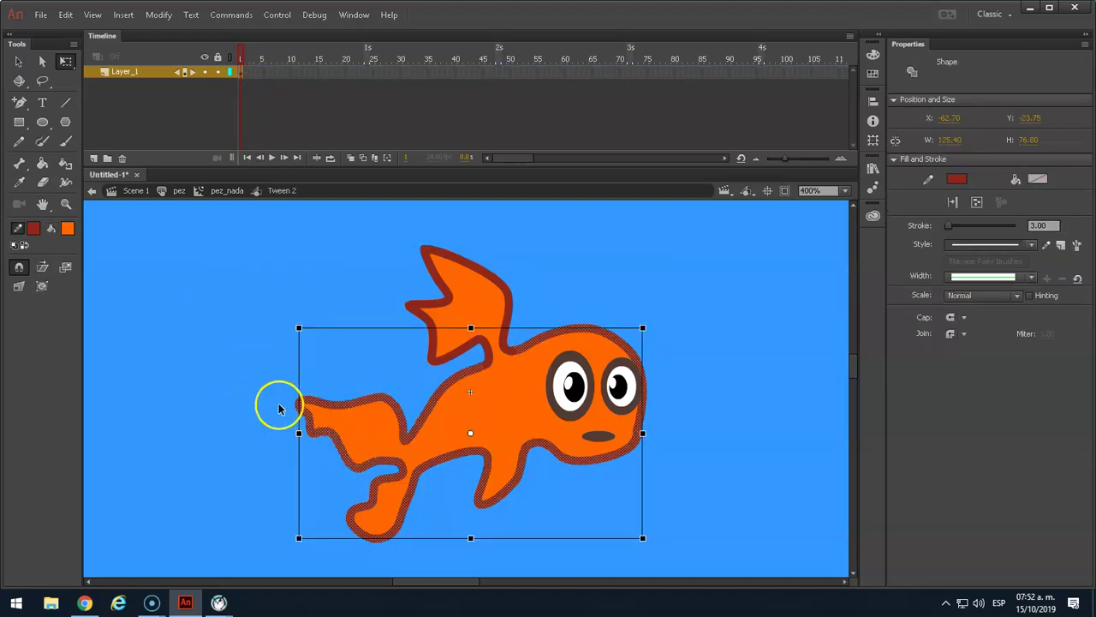
pyautogui.click(266, 400)
pyautogui.click(363, 428)
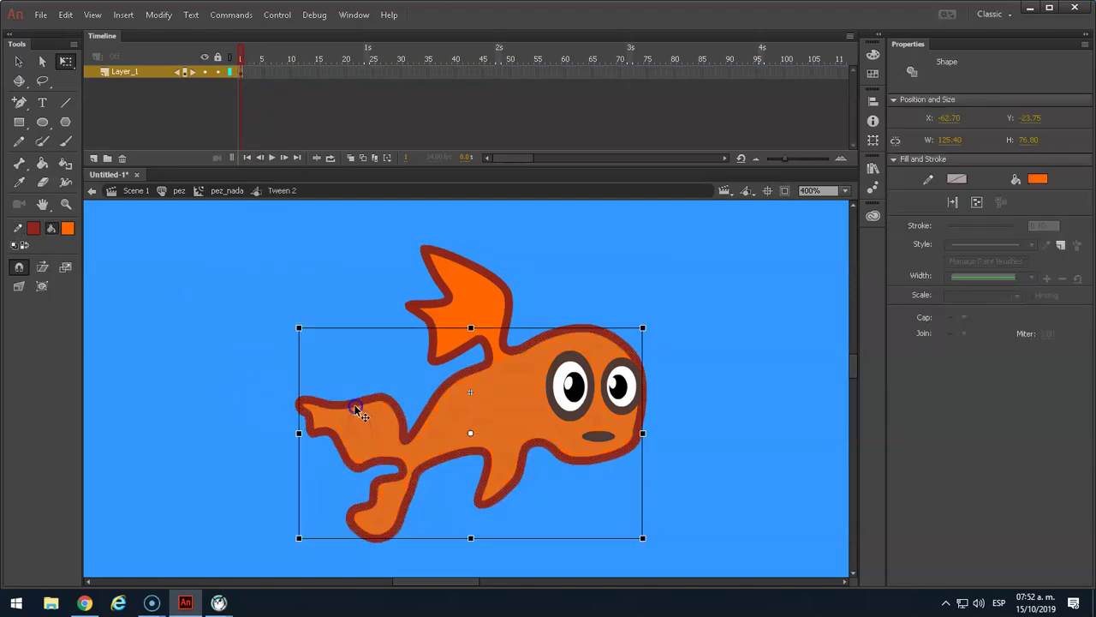
pyautogui.click(248, 363)
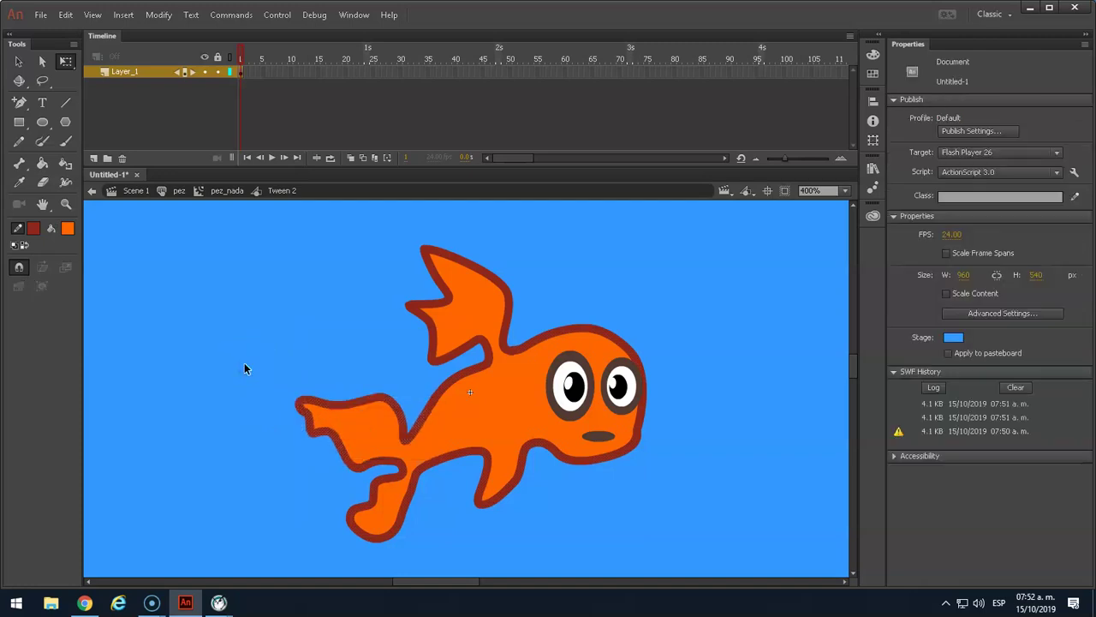
# Step: Outline the fish's tail with the Lasso and convert it to a movie clip named cola_pez
pyautogui.press('l')
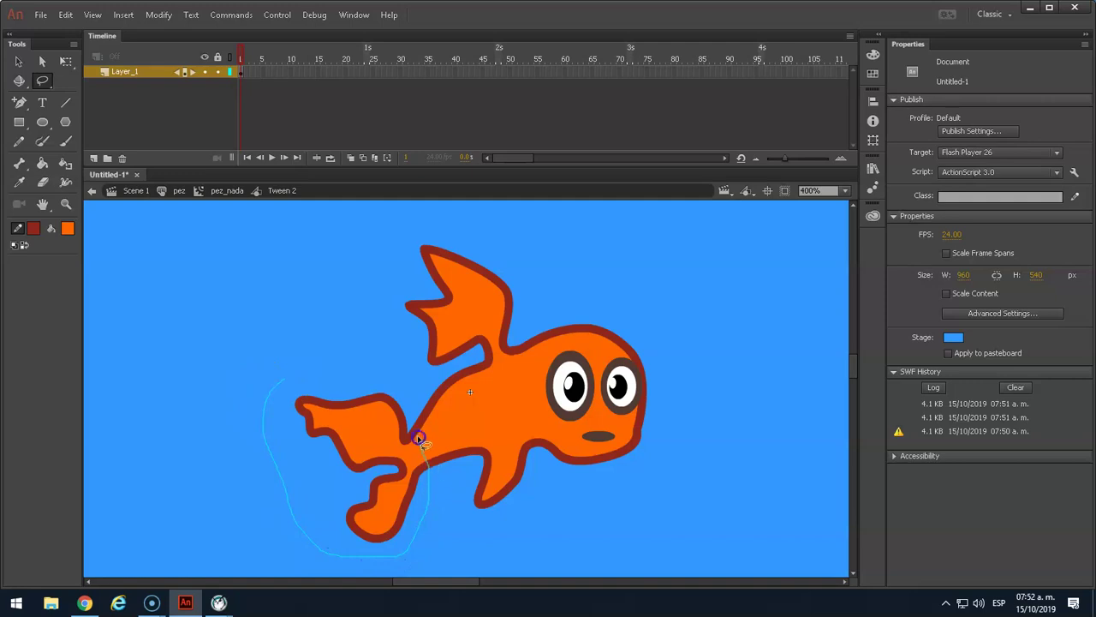
pyautogui.moveTo(266, 380); pyautogui.dragTo(302, 458)
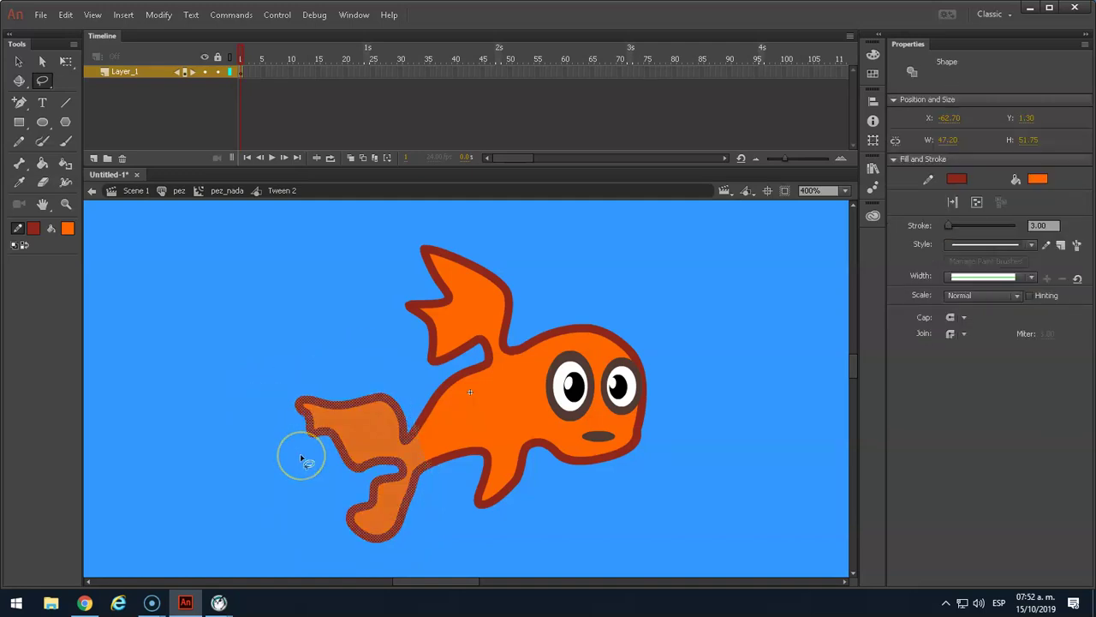
pyautogui.press('F8')
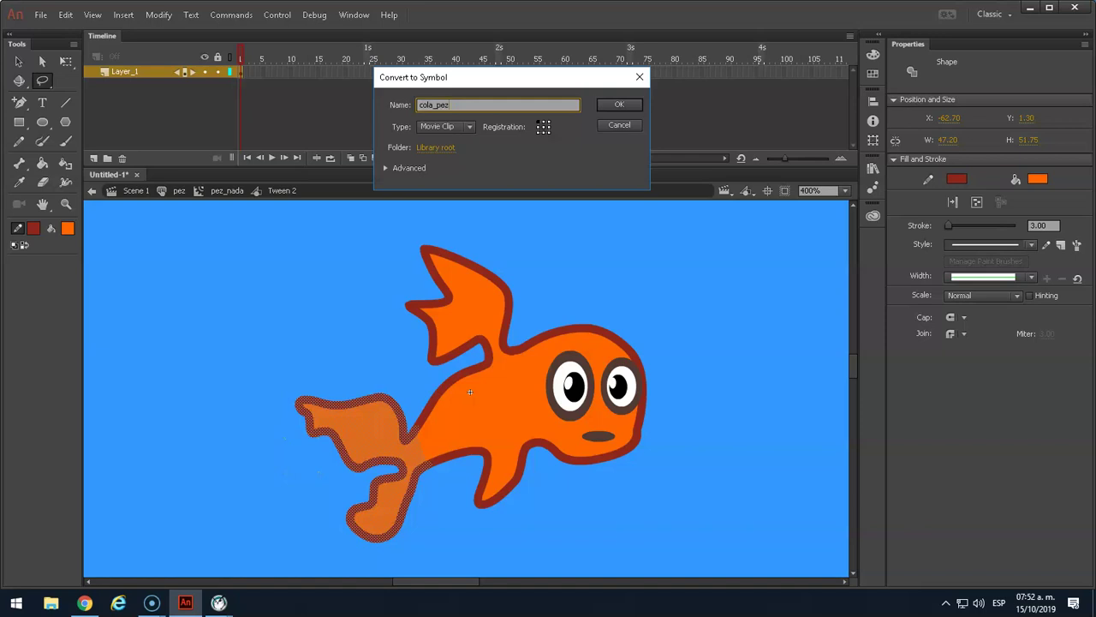
pyautogui.write('cola_pez')
pyautogui.click(619, 104)
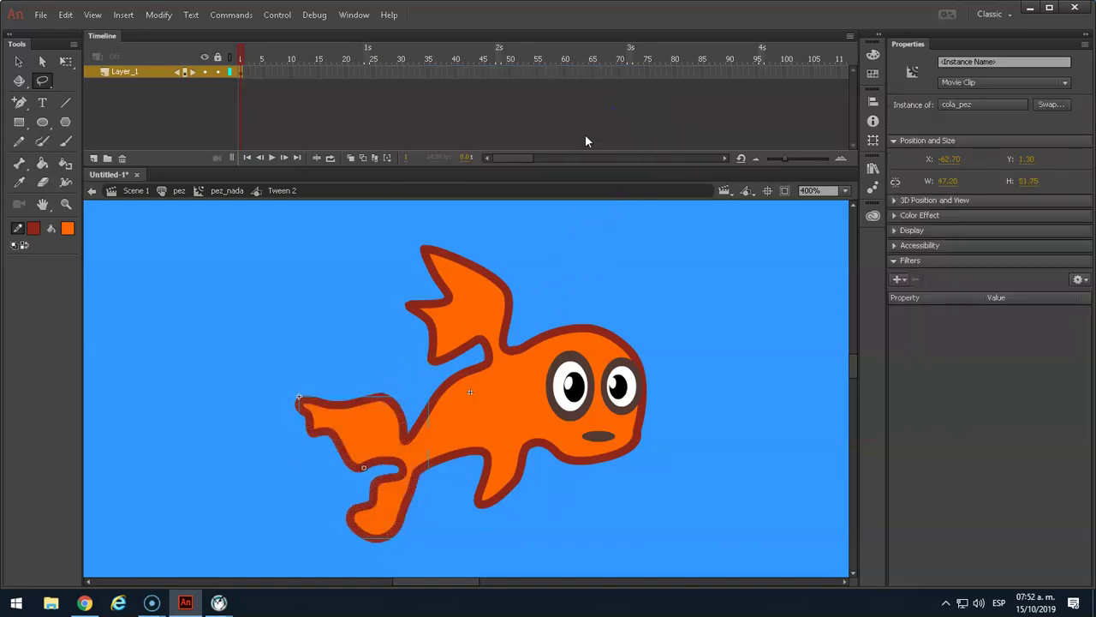
# Step: Inside cola_pez, create a classic tween on the tail with keyframes at frames 10 and 20
pyautogui.click(19, 62)
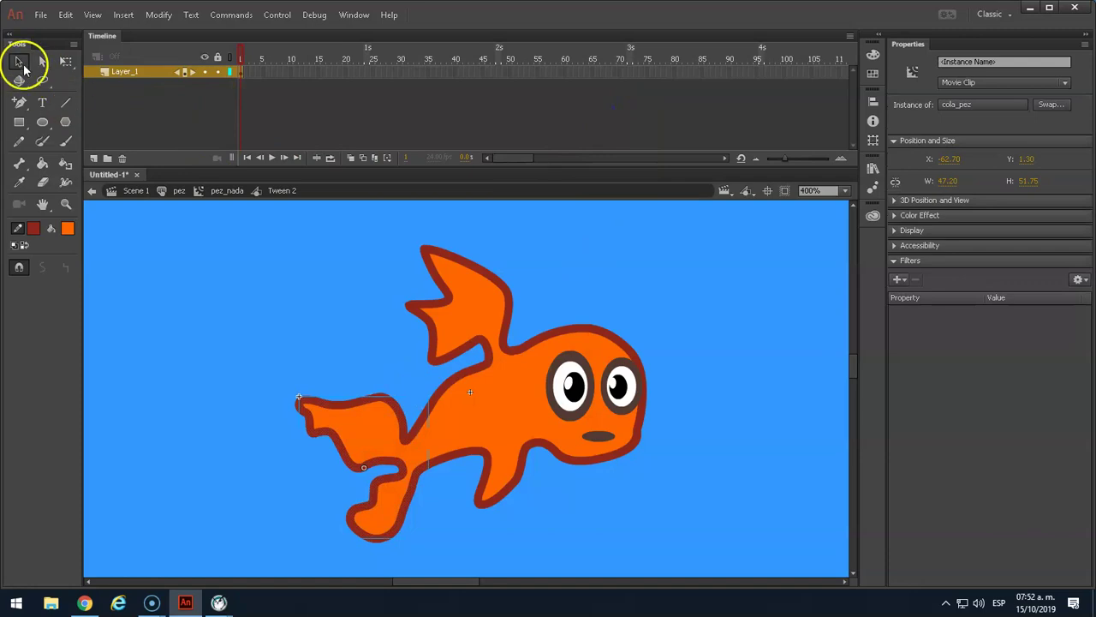
pyautogui.doubleClick(337, 450)
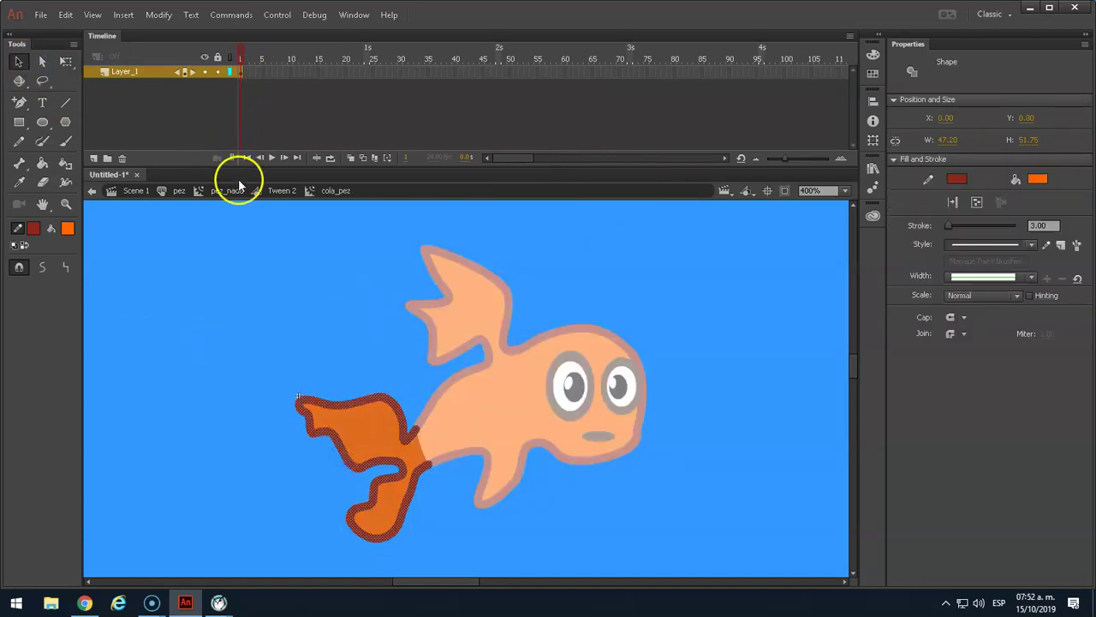
pyautogui.rightClick(244, 74)
pyautogui.click(275, 115)
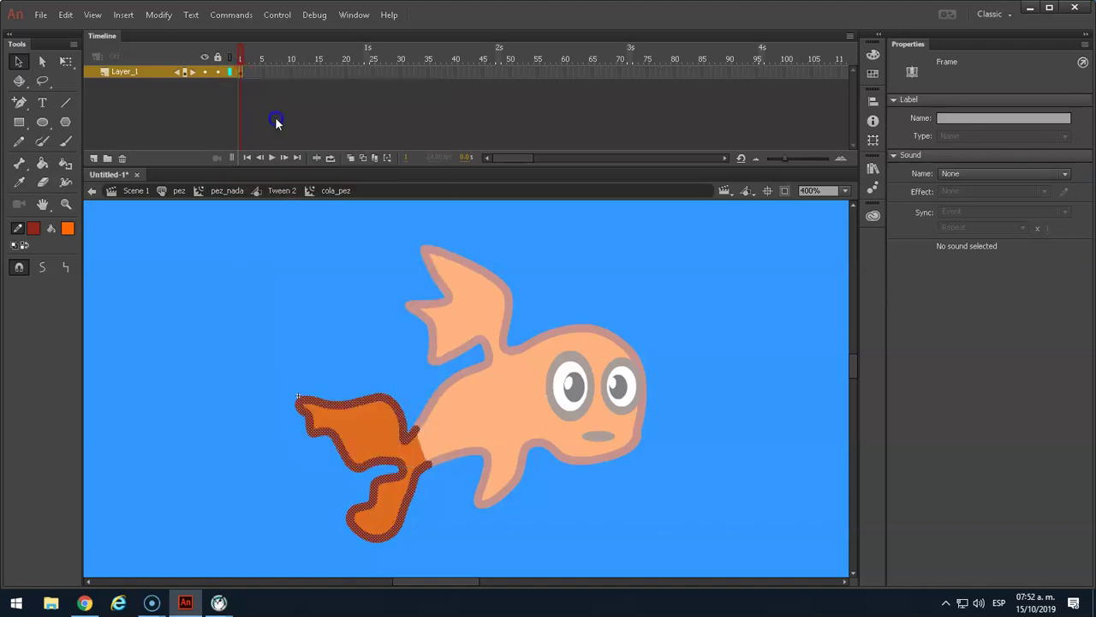
pyautogui.click(347, 75)
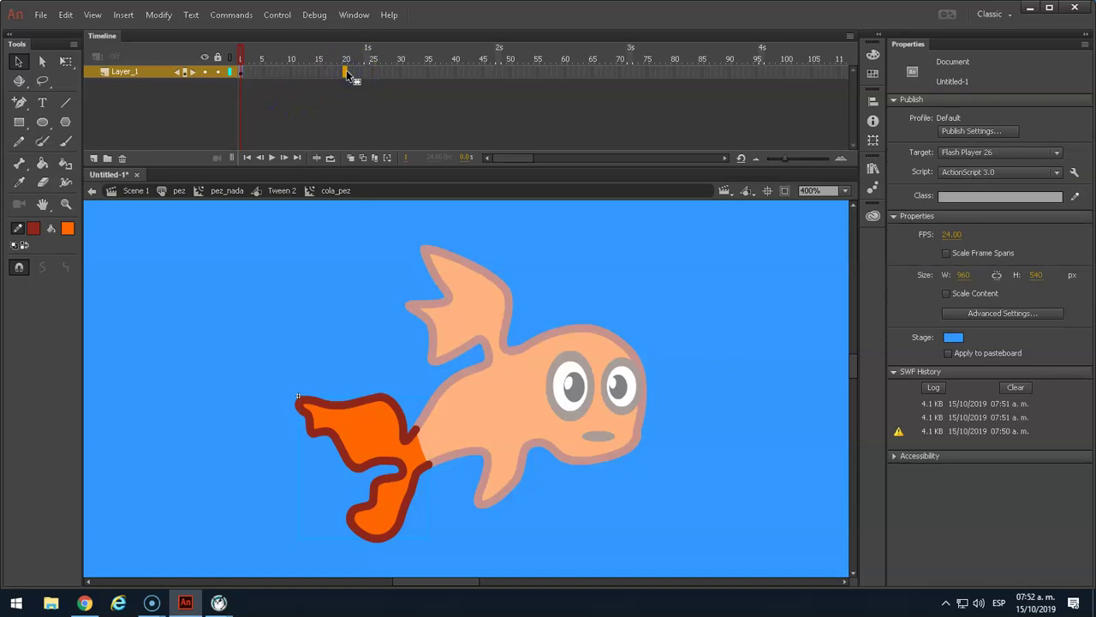
pyautogui.click(347, 75)
pyautogui.click(293, 76)
# Step: Narrow the tail at frame 10 to about half its width by pulling in its rear edge with Free Transform, and leave the symbol
pyautogui.moveTo(301, 427); pyautogui.dragTo(340, 434)
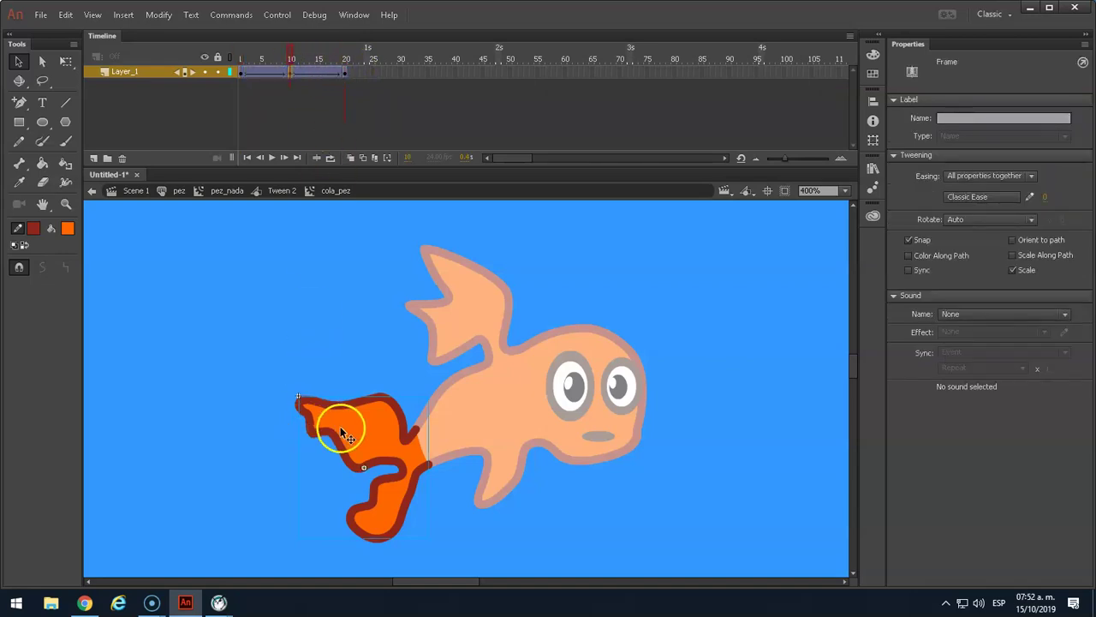
pyautogui.press('q')
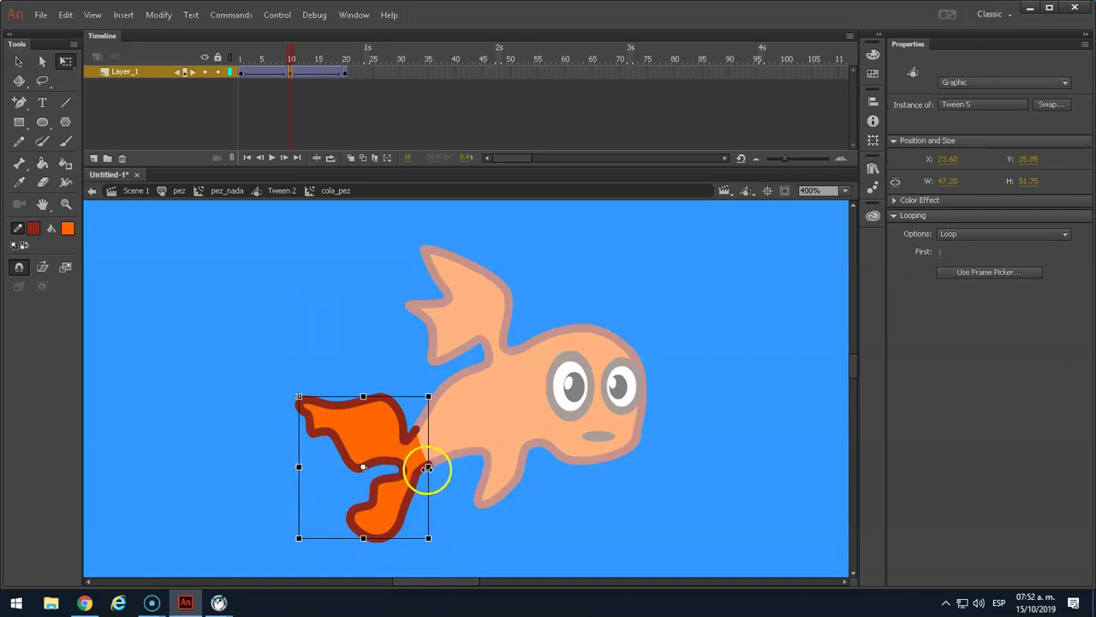
pyautogui.moveTo(298, 468); pyautogui.dragTo(362, 467)
pyautogui.moveTo(299, 47); pyautogui.dragTo(257, 77)
pyautogui.doubleClick(257, 346)
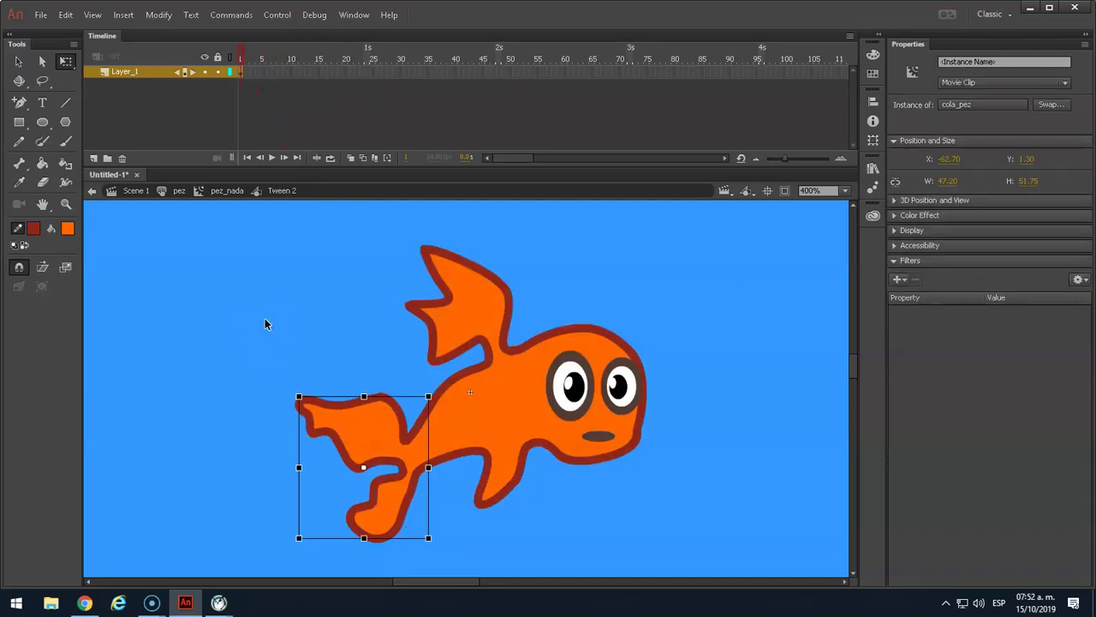
# Step: Test the movie and check the tail's movement while pointing at and clicking the fish
pyautogui.hotkey('ctrl', 'Return')
pyautogui.click(496, 193)
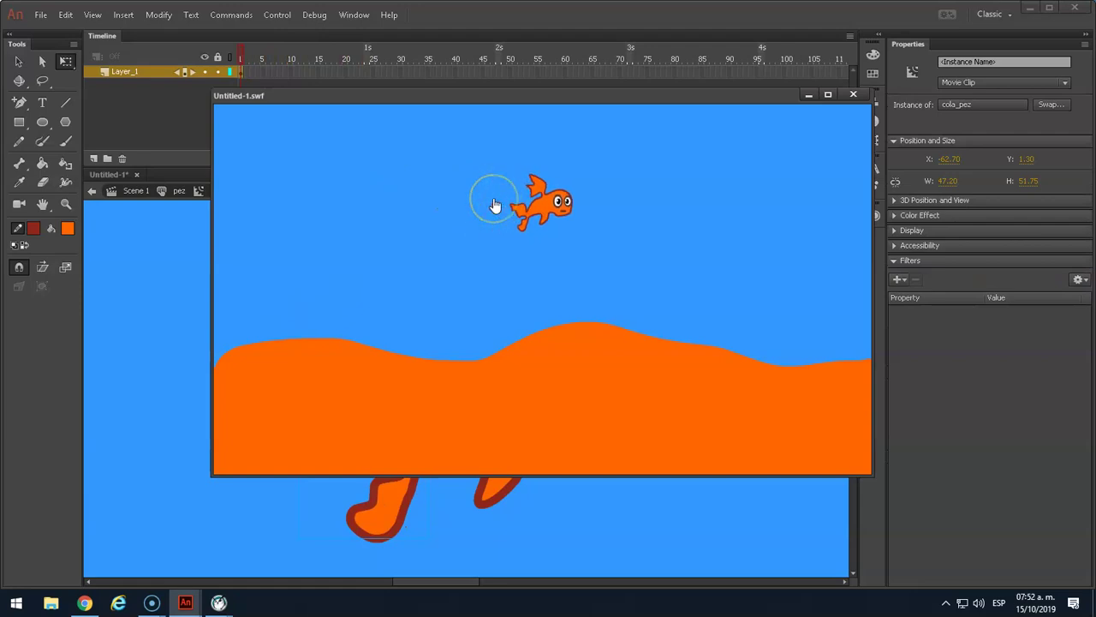
pyautogui.click(472, 215)
pyautogui.click(408, 214)
pyautogui.click(475, 214)
pyautogui.click(495, 215)
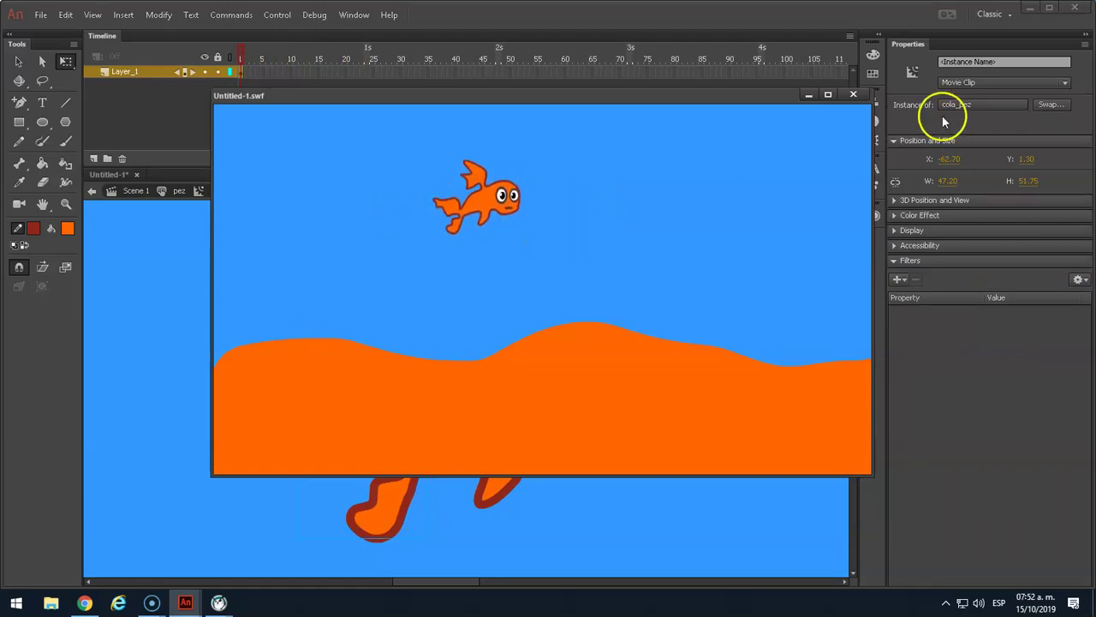
pyautogui.click(853, 95)
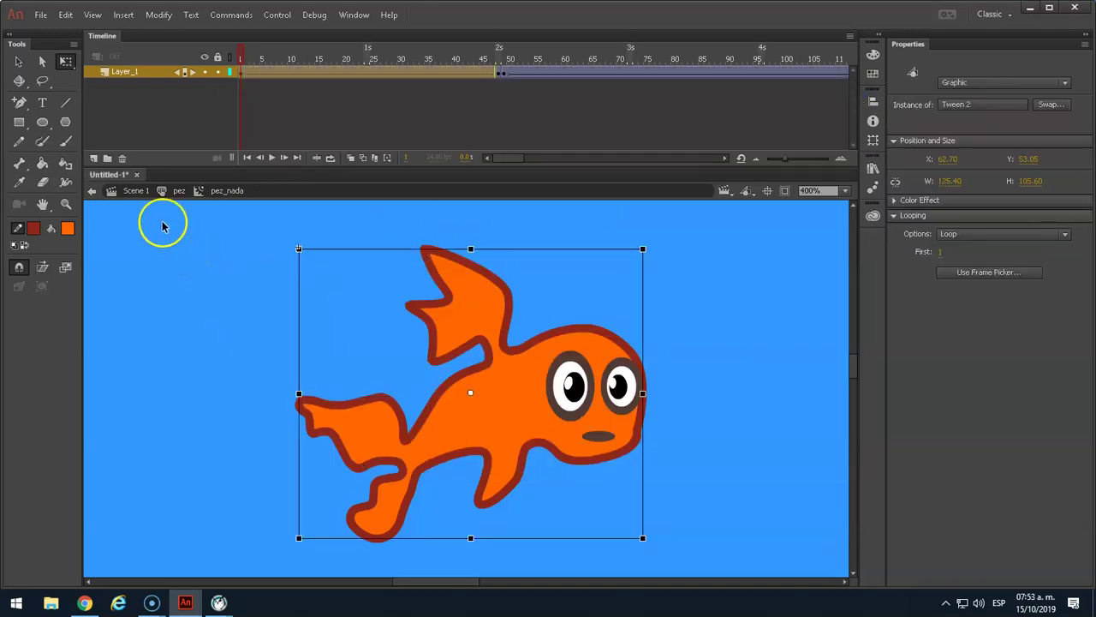
# Step: Convert the fish's pair of eyes inside Tween 2 to a movie clip named ojos and open it for editing
pyautogui.click(257, 262)
pyautogui.click(585, 398)
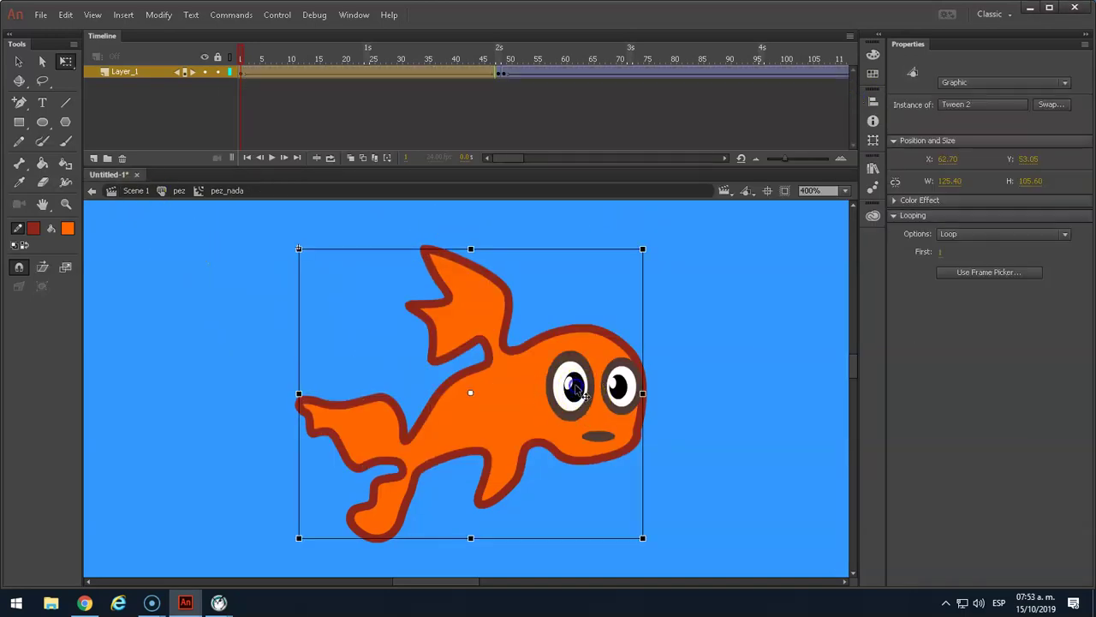
pyautogui.doubleClick(579, 390)
pyautogui.click(578, 390)
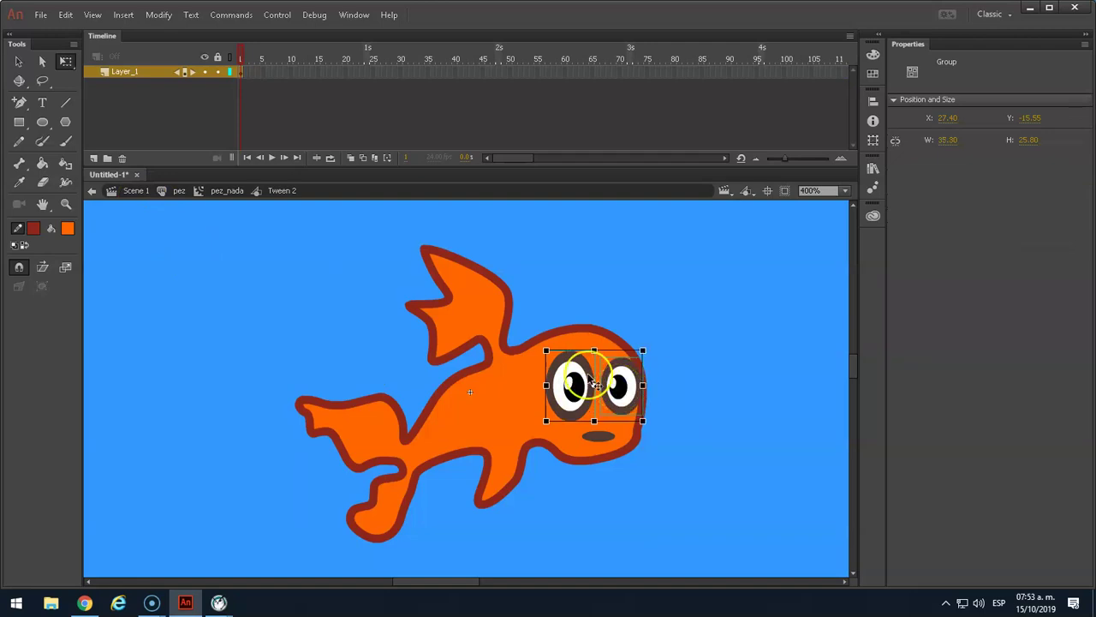
pyautogui.press('F8')
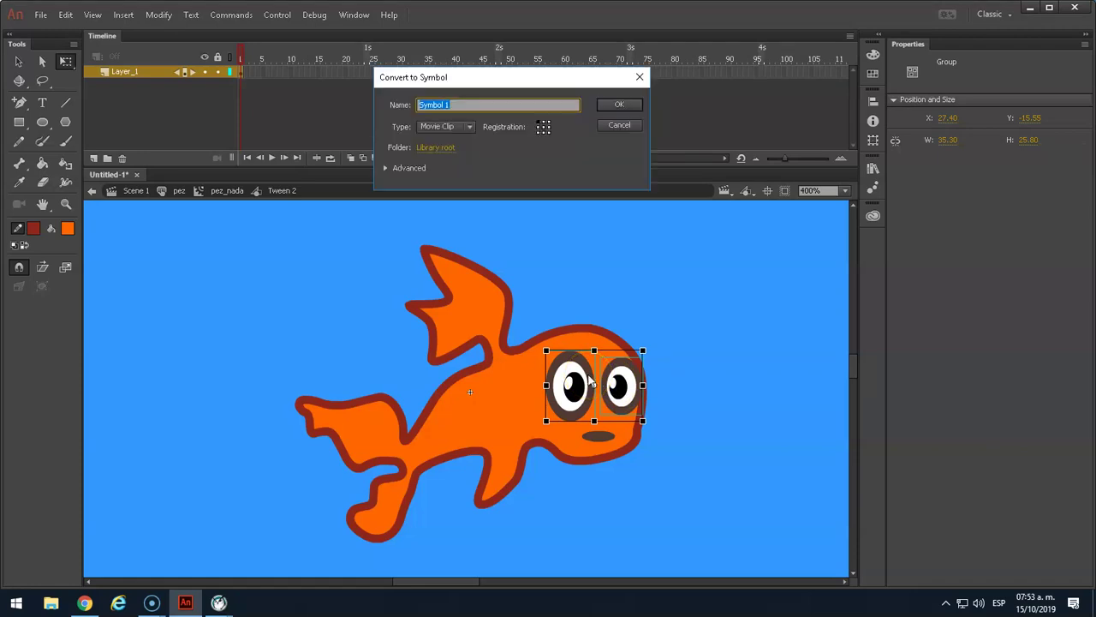
pyautogui.click(617, 104)
pyautogui.doubleClick(586, 382)
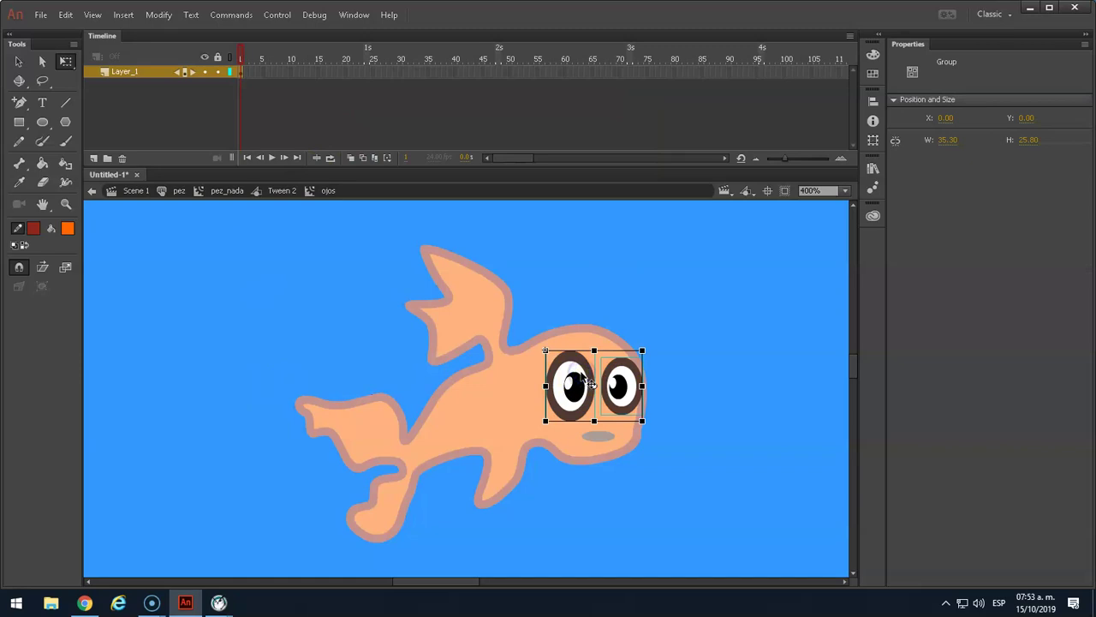
# Step: Break apart both eye groups inside ojos into plain shapes
pyautogui.click(557, 306)
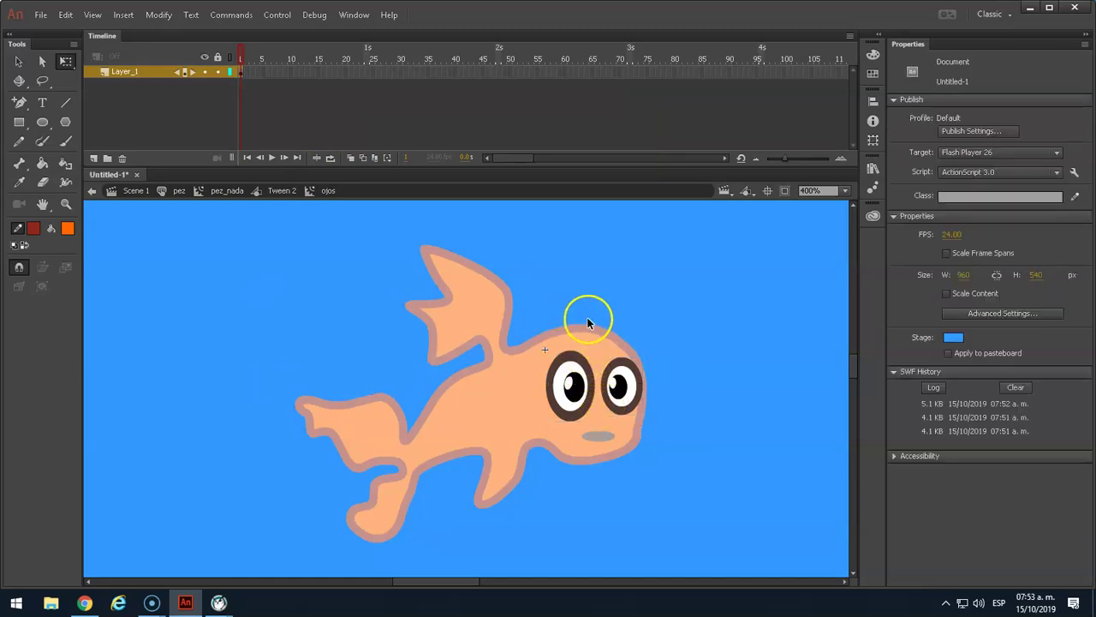
pyautogui.click(567, 389)
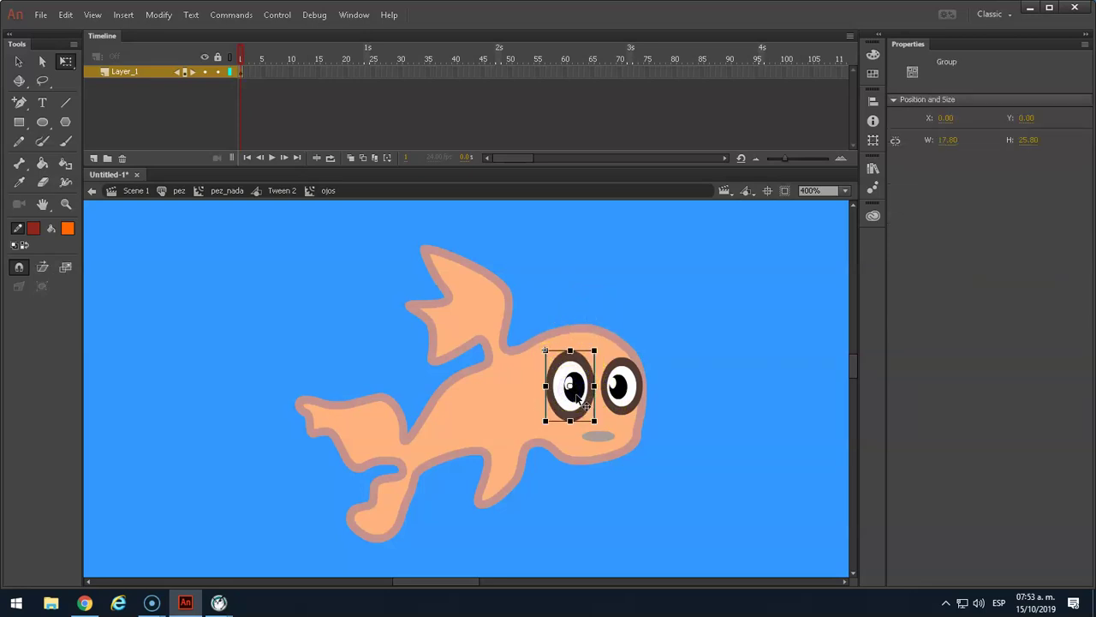
pyautogui.click(583, 409)
pyautogui.doubleClick(568, 390)
pyautogui.click(607, 337)
pyautogui.click(638, 377)
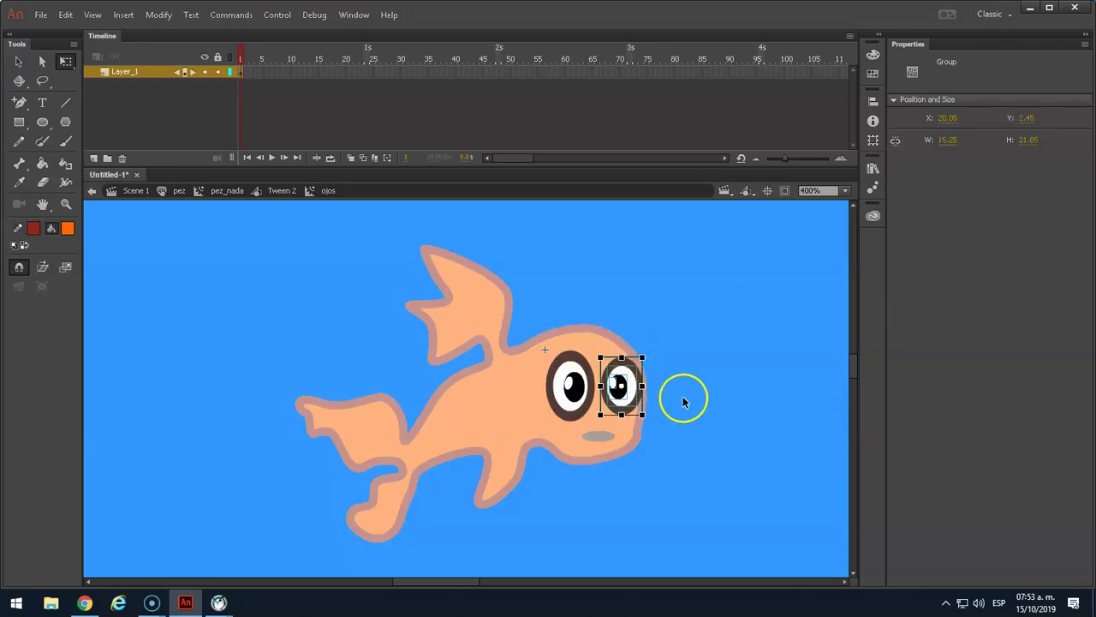
pyautogui.hotkey('ctrl', 'b')
pyautogui.click(157, 16)
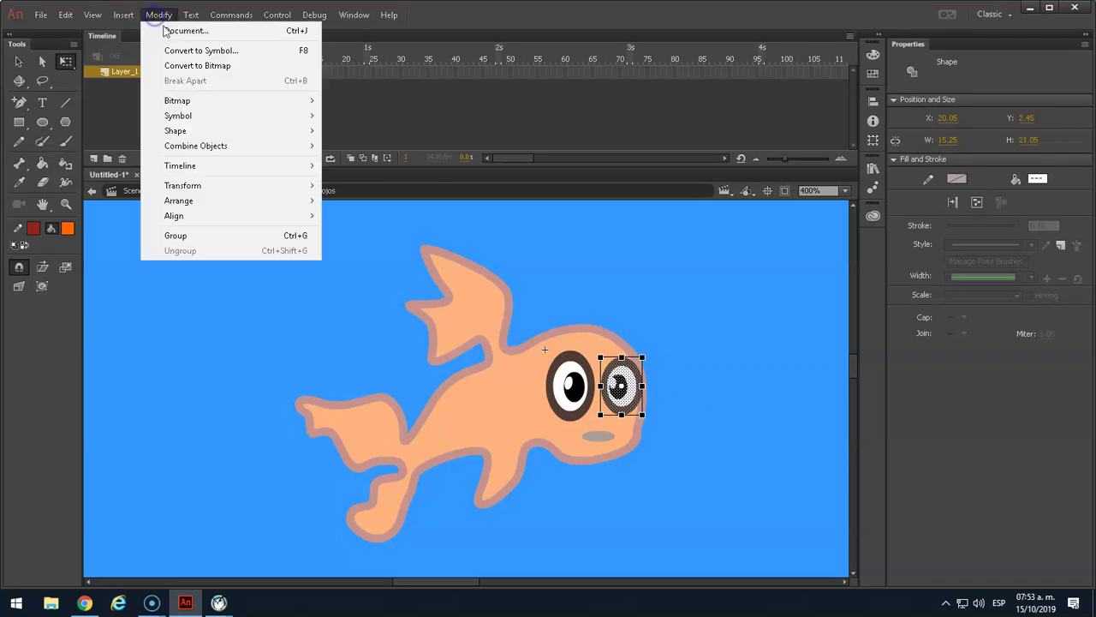
pyautogui.click(350, 282)
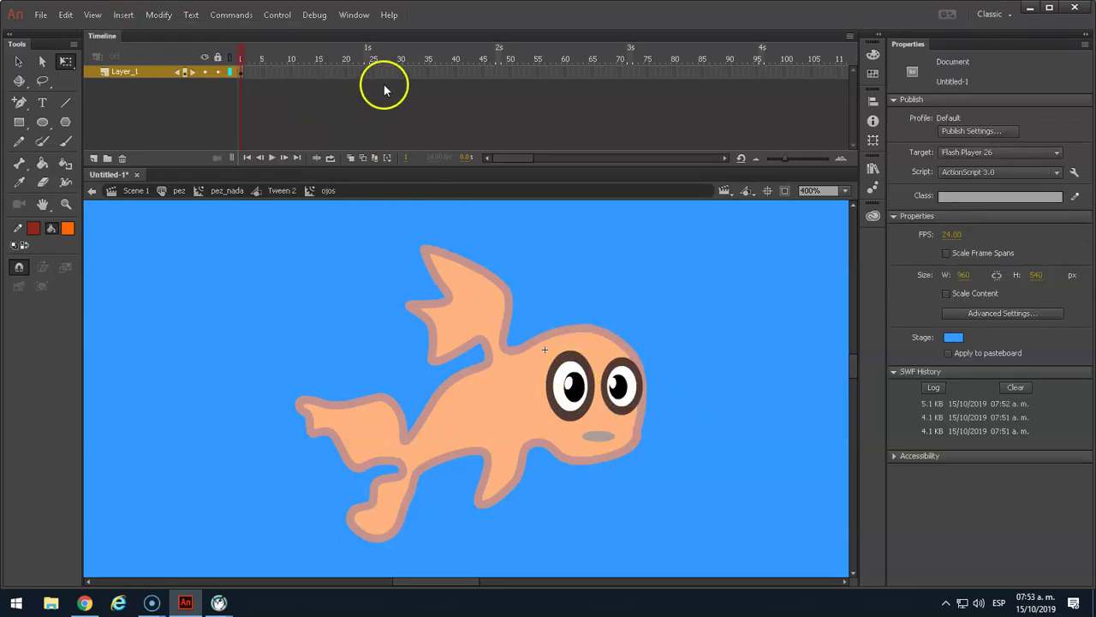
# Step: Insert a keyframe at frame 72 and fill both eyes completely with the dark brown sampled from their outlines
pyautogui.click(629, 75)
pyautogui.press('F6')
pyautogui.click(582, 252)
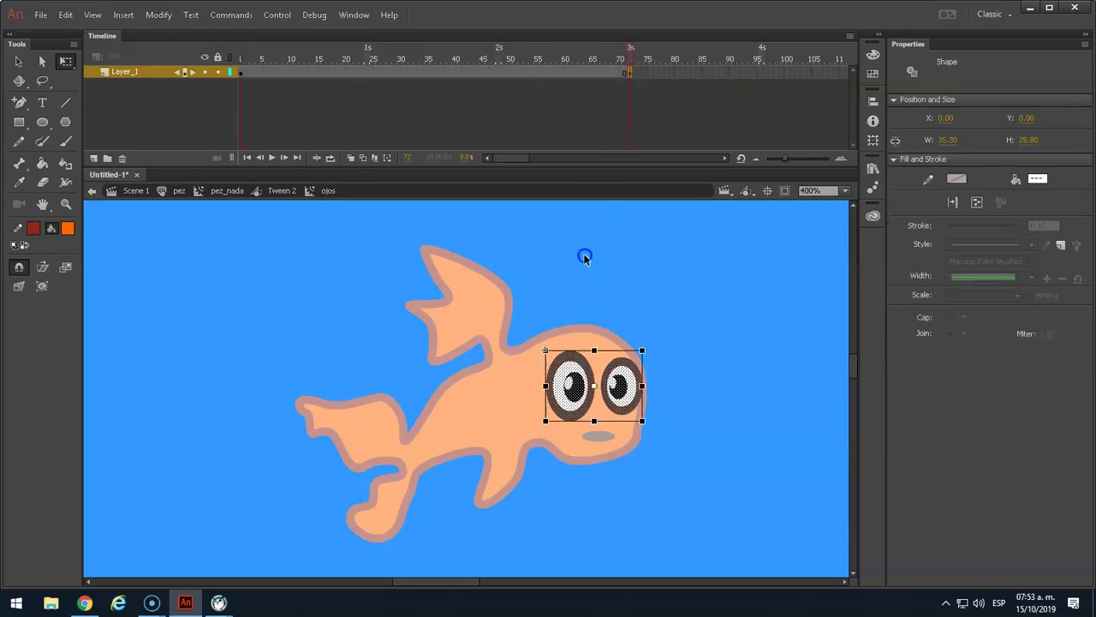
pyautogui.click(368, 220)
pyautogui.press('i')
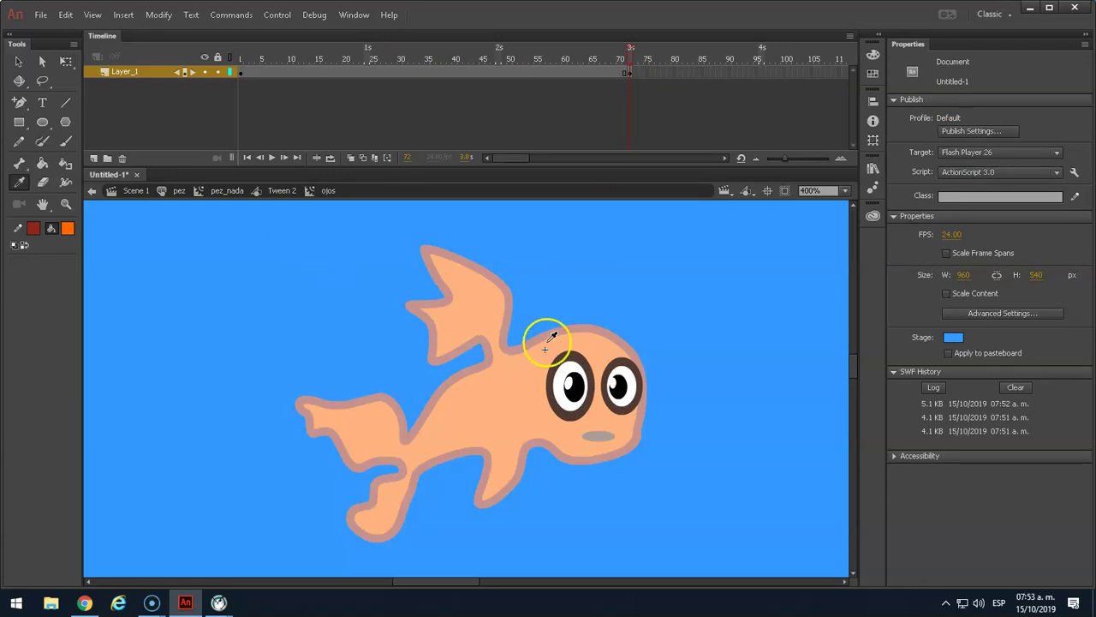
pyautogui.click(575, 351)
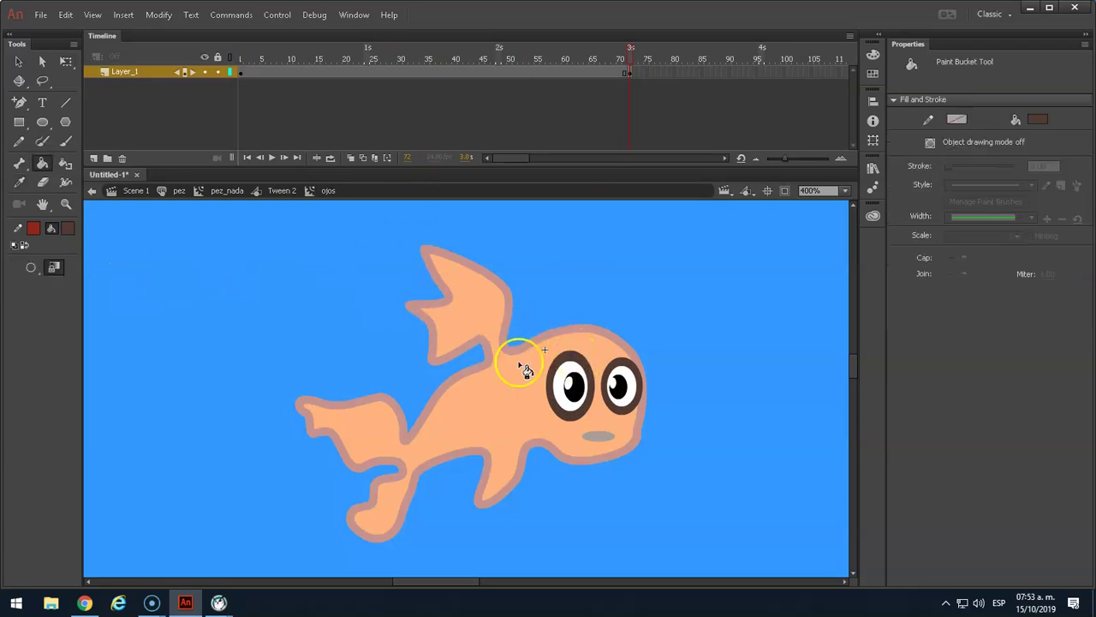
pyautogui.click(564, 378)
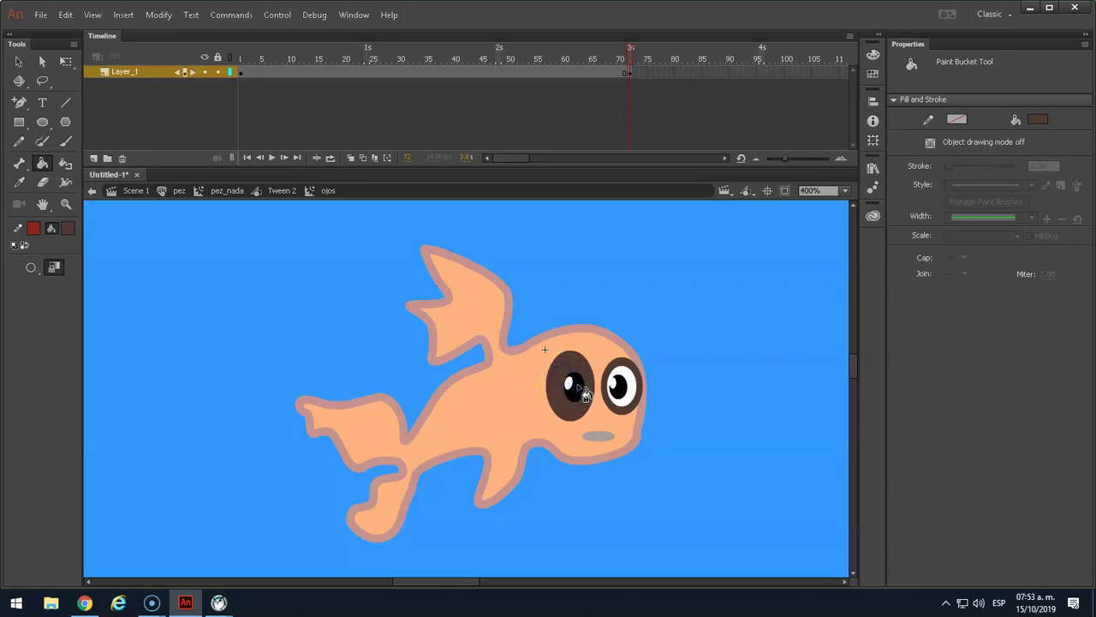
pyautogui.click(624, 392)
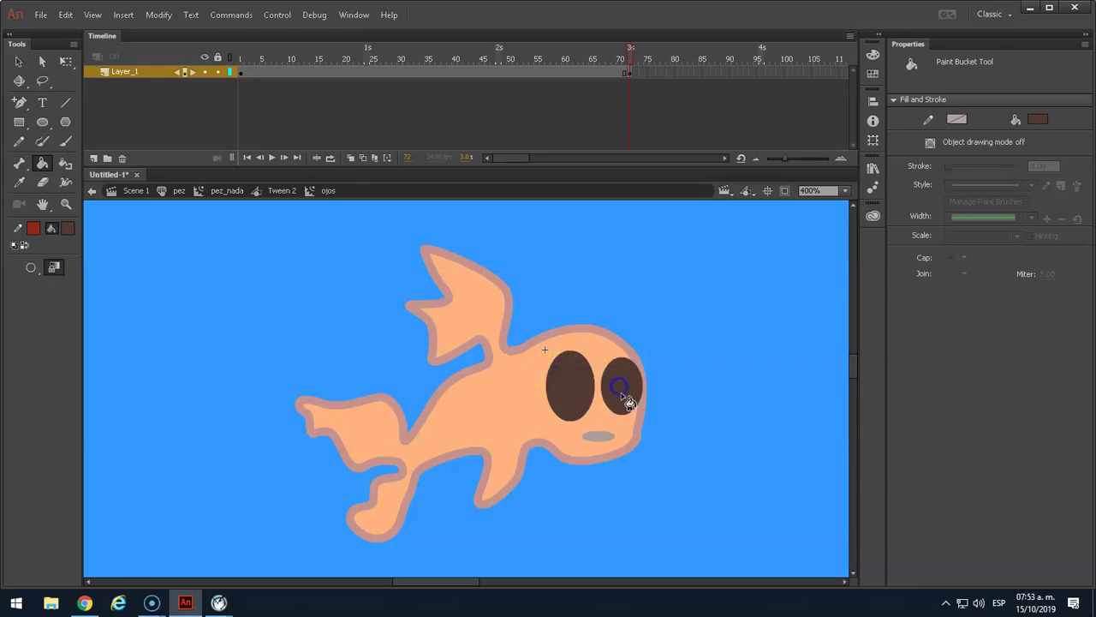
# Step: Draw a black curved closed-eyelid line across each eye with the Paint Brush, using a 1.50 stroke
pyautogui.click(18, 61)
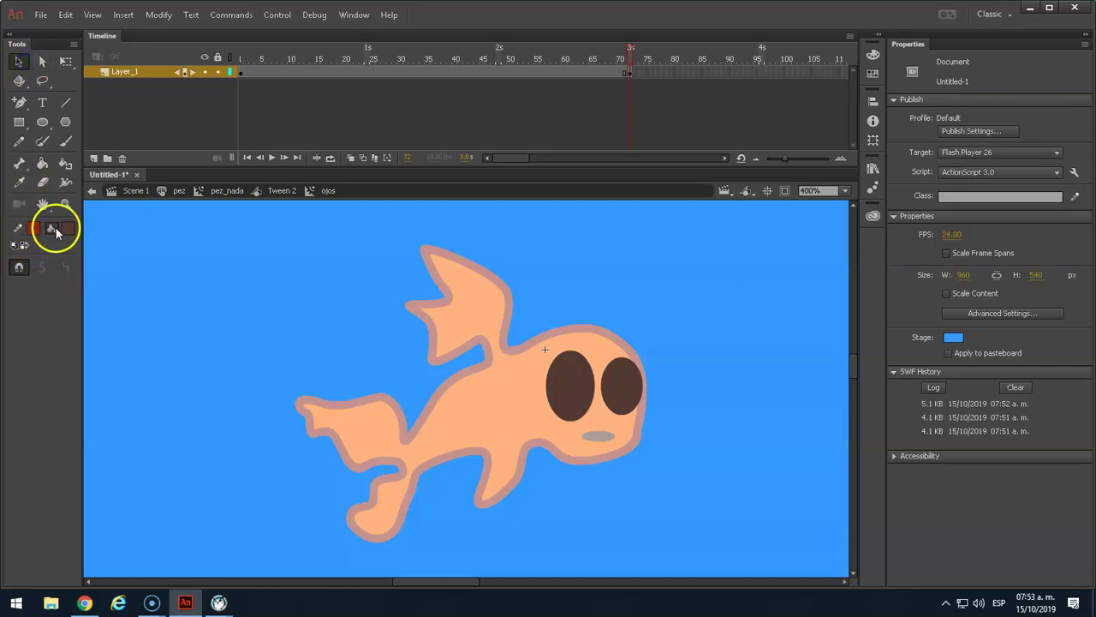
pyautogui.click(65, 141)
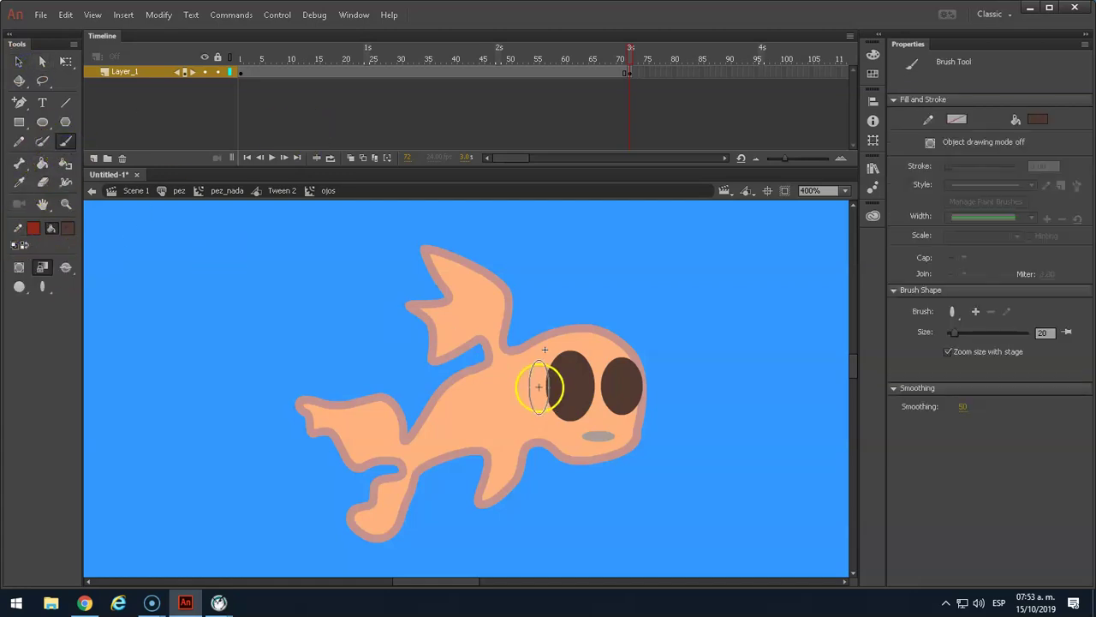
pyautogui.click(42, 141)
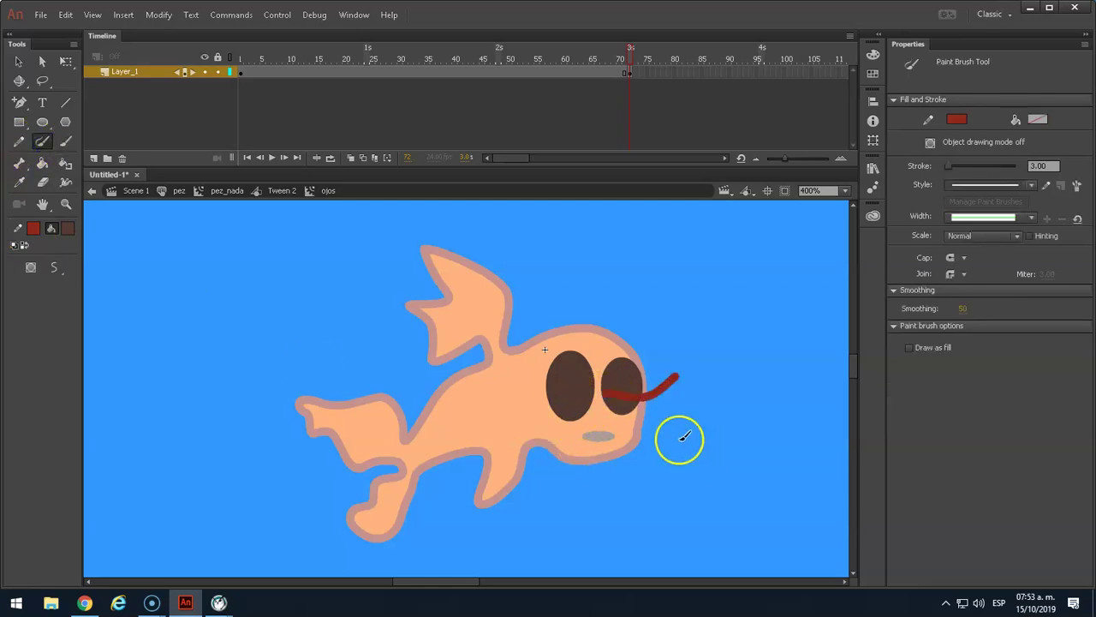
pyautogui.hotkey('ctrl', 'z')
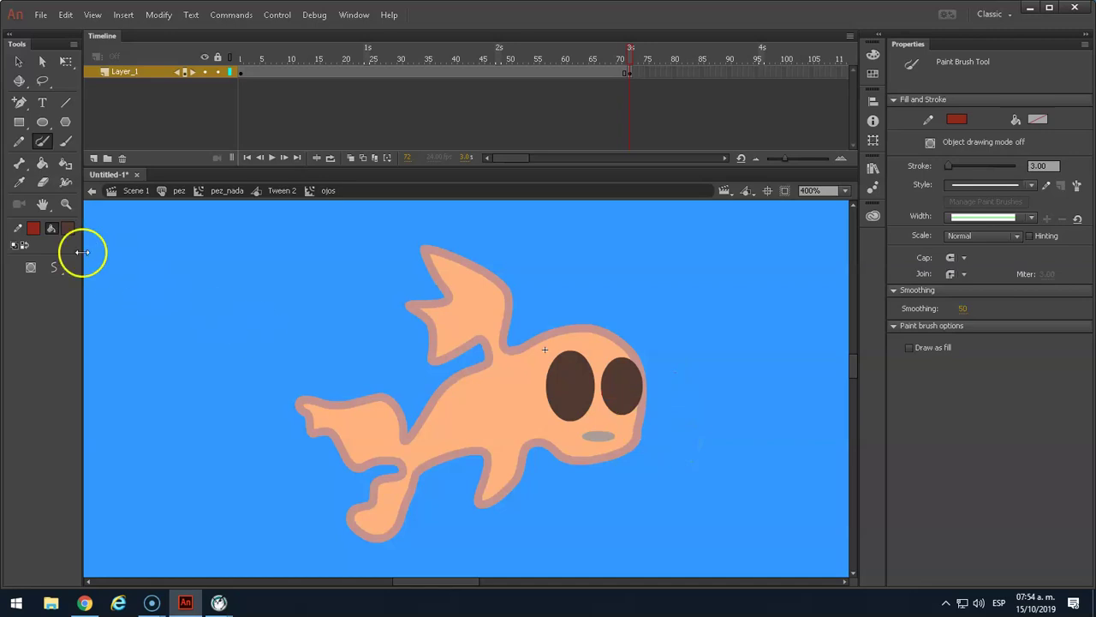
pyautogui.click(34, 228)
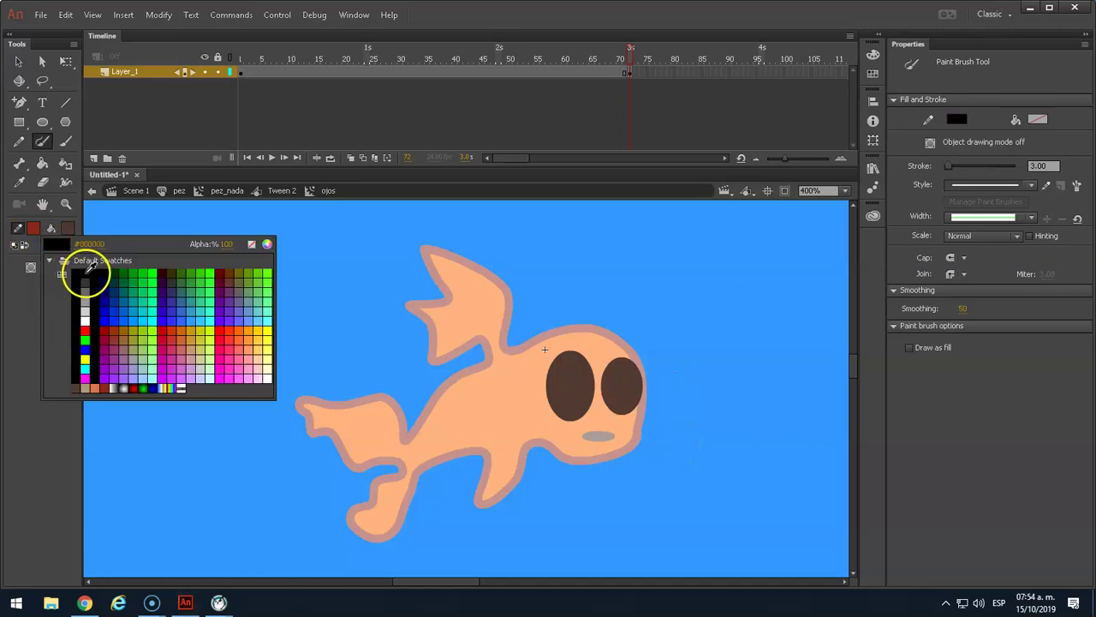
pyautogui.click(89, 270)
pyautogui.moveTo(599, 392); pyautogui.dragTo(670, 385)
pyautogui.hotkey('ctrl', 'z')
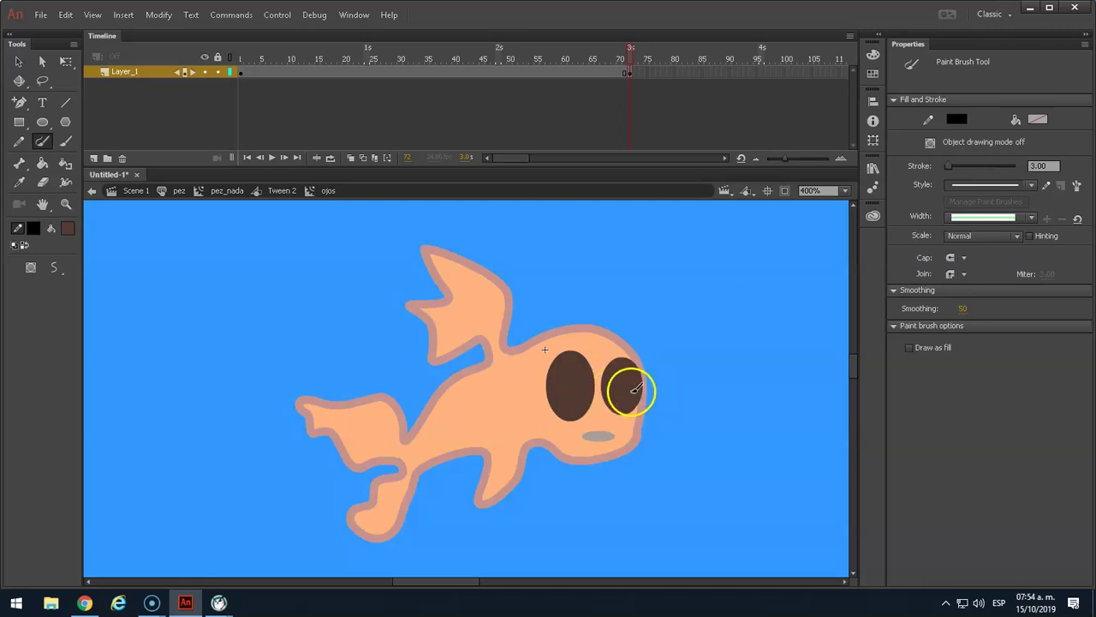
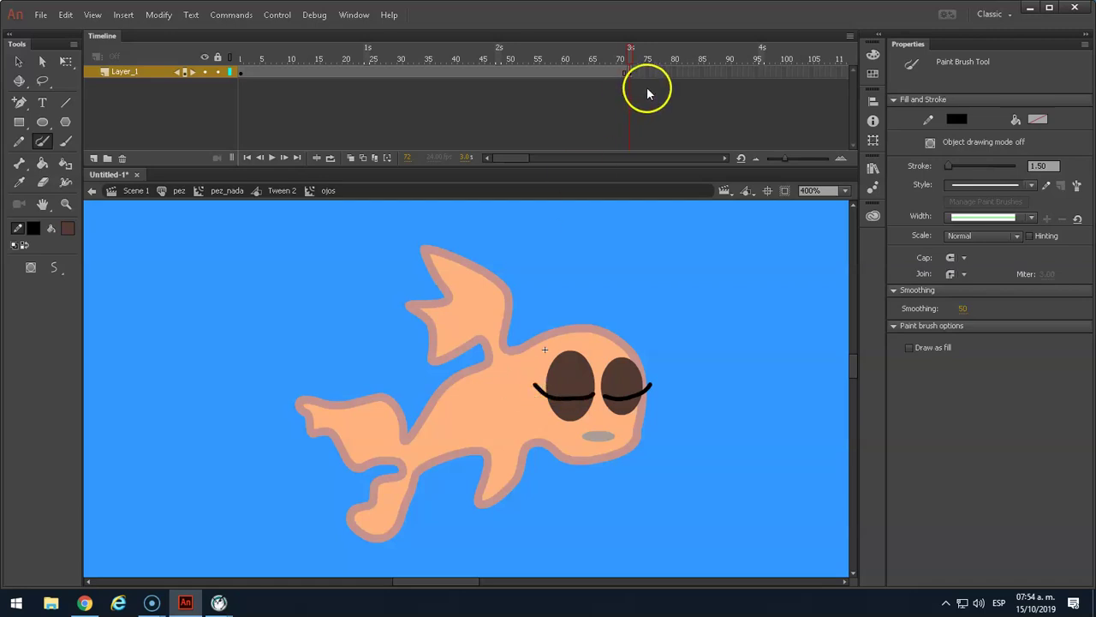
# Step: Extend the closed-eye drawing to frame 78 and test the movie to check the blink
pyautogui.click(665, 73)
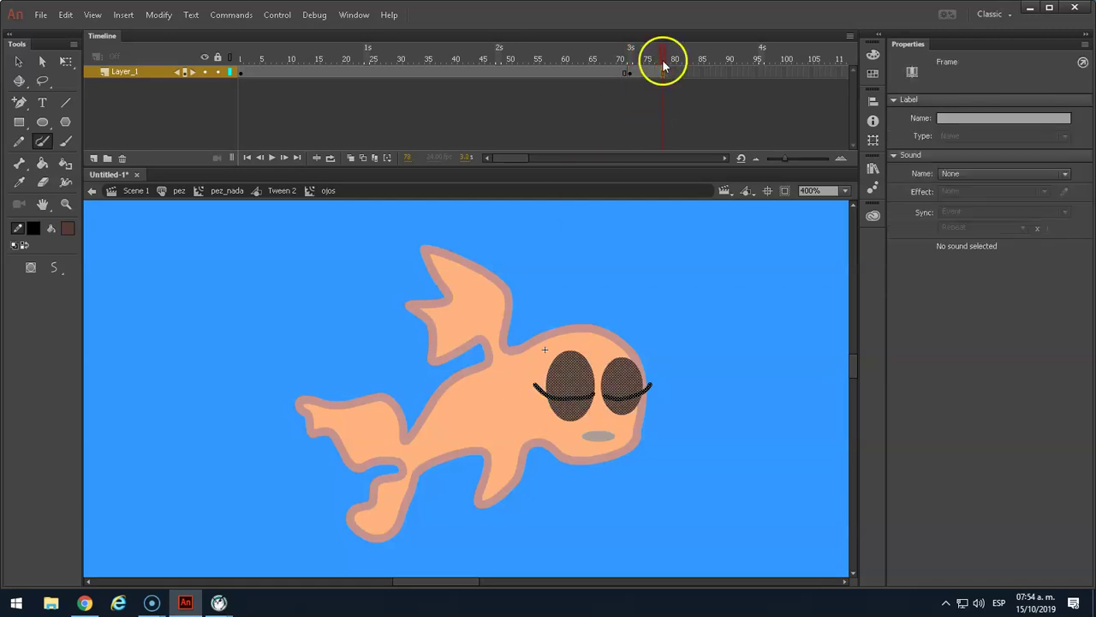
pyautogui.click(631, 67)
pyautogui.hotkey('ctrl', 'Return')
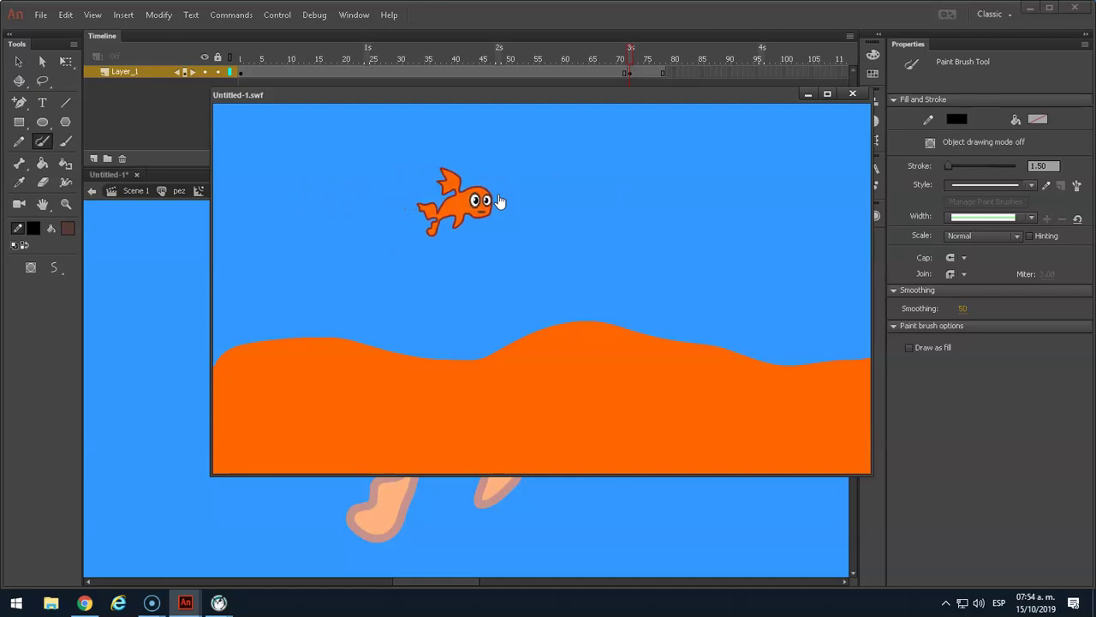
pyautogui.click(852, 93)
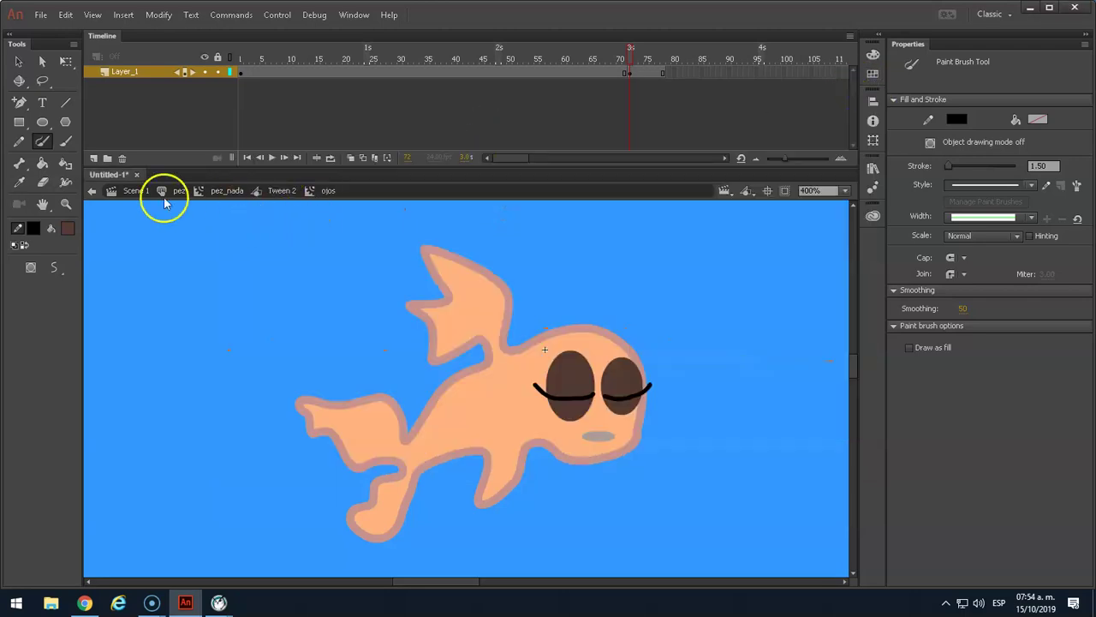
# Step: Return to Scene 1 and add keyframes at frame 2 on the pez_botón and fondo layers
pyautogui.click(137, 189)
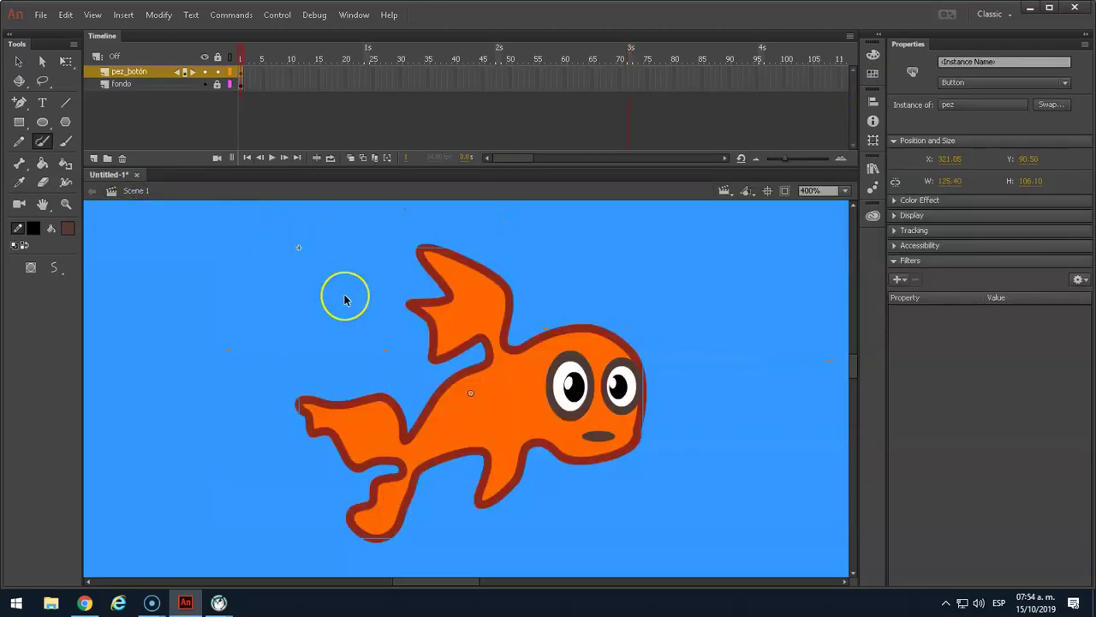
pyautogui.hotkey('ctrl', '-')
pyautogui.hotkey('ctrl', '-')
pyautogui.hotkey('ctrl', '-')
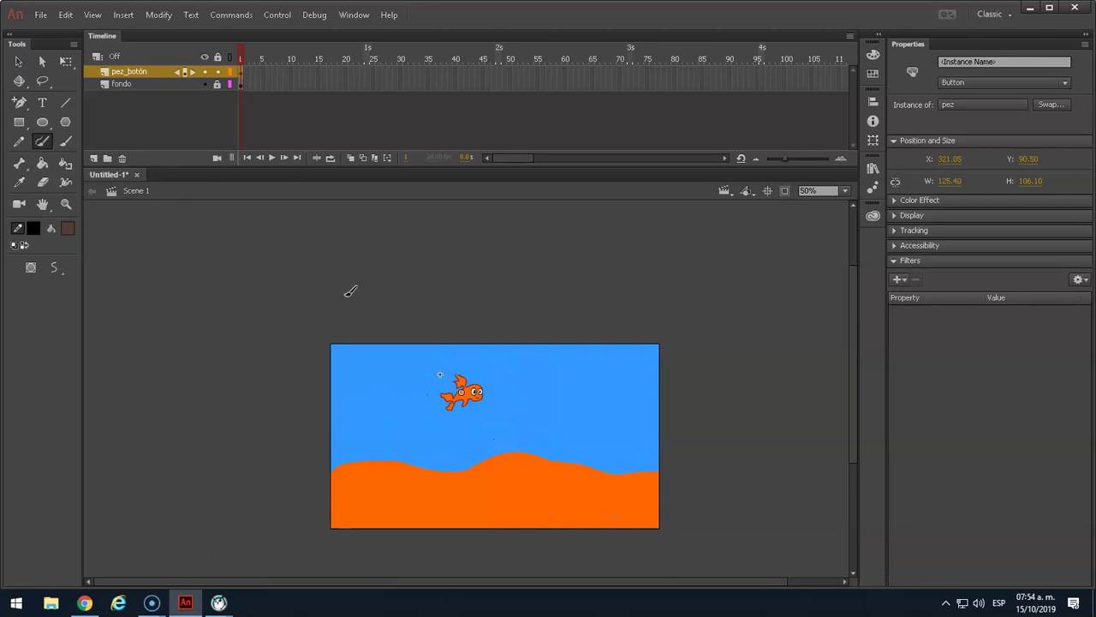
pyautogui.click(251, 110)
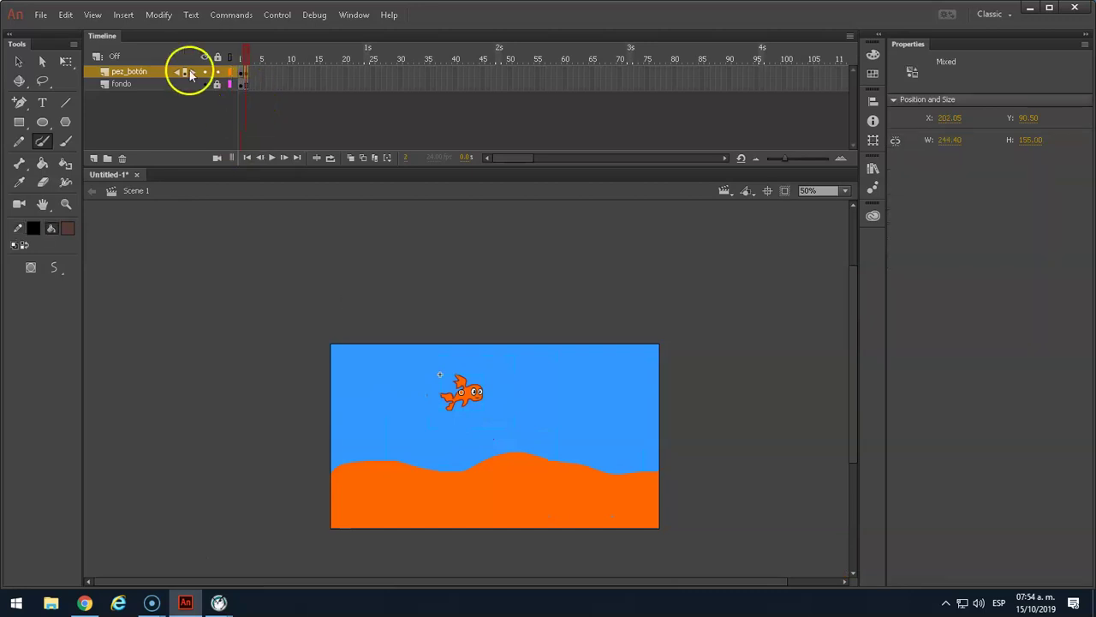
pyautogui.click(246, 85)
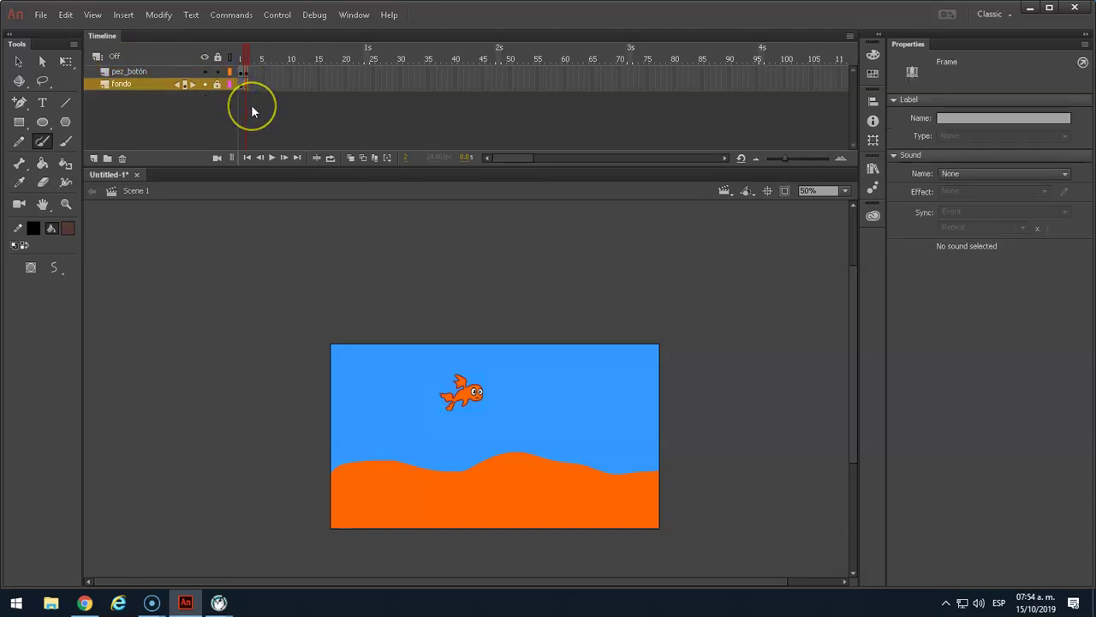
# Step: Unlock the fondo layer and delete the orange seabed from its frame 2
pyautogui.click(18, 62)
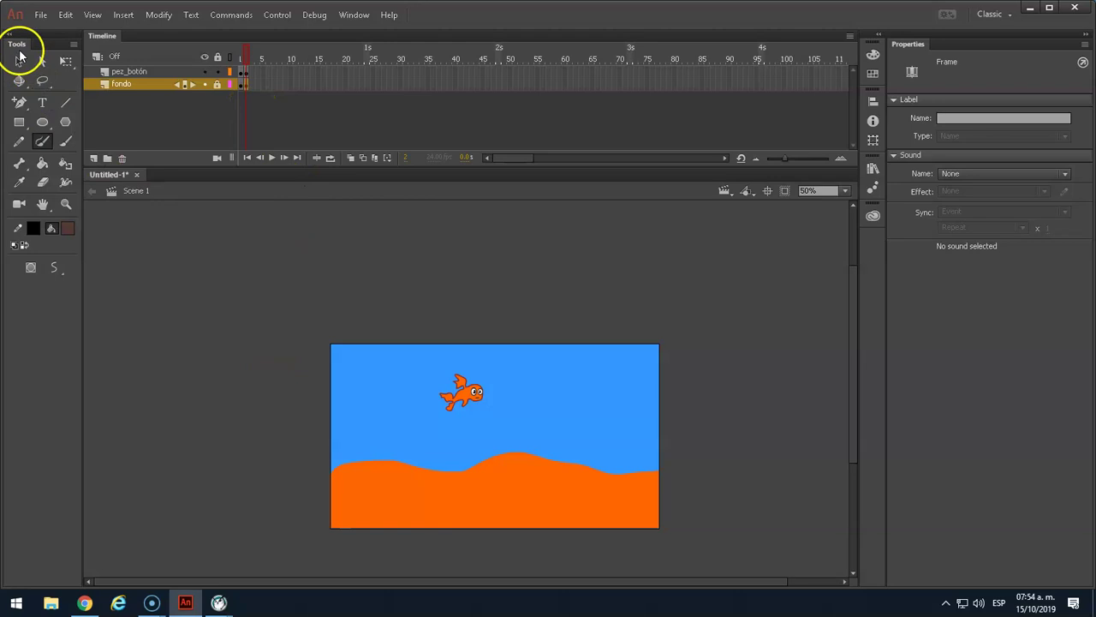
pyautogui.click(232, 106)
pyautogui.click(215, 86)
pyautogui.click(254, 249)
pyautogui.click(468, 521)
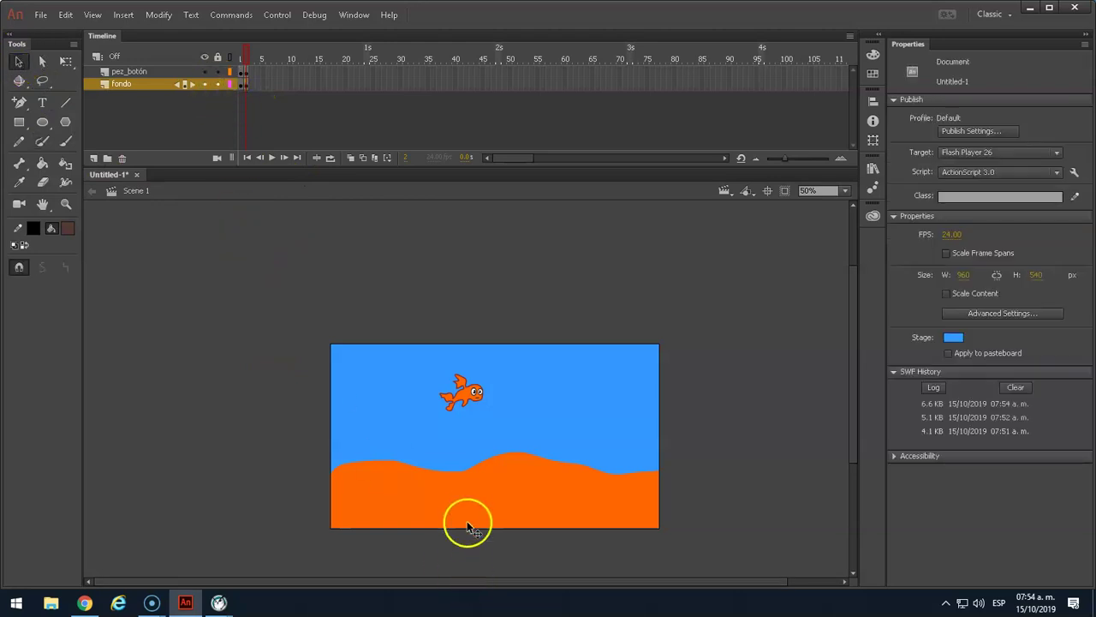
pyautogui.press('Escape')
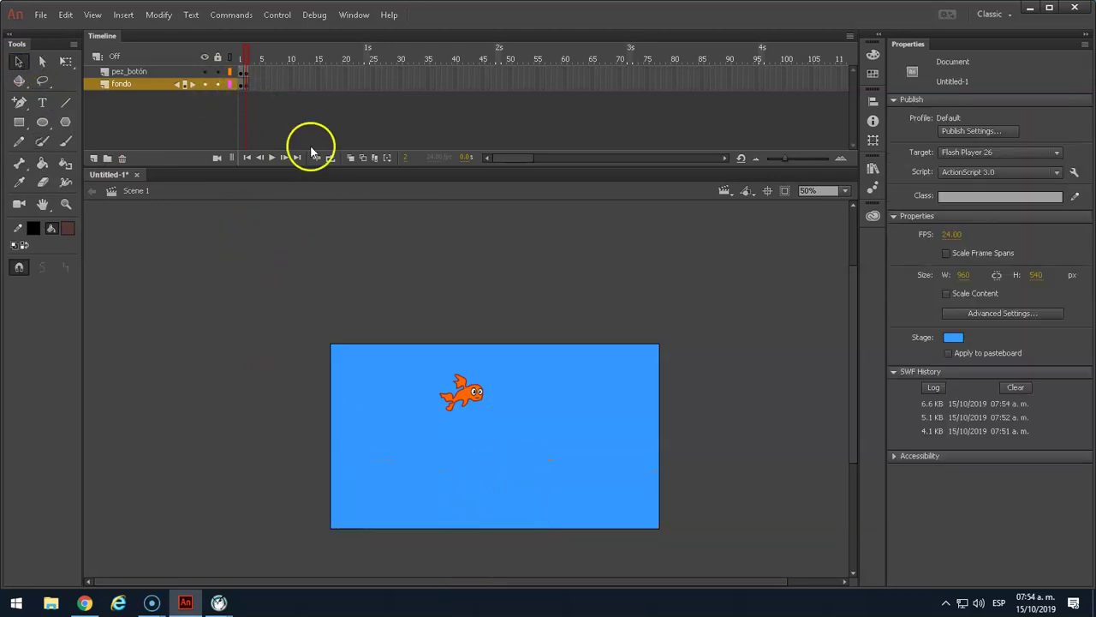
# Step: At frame 2 of pez_botón, mirror and enlarge the fish at the stage's right edge with Free Transform, and break it apart into shapes
pyautogui.click(244, 72)
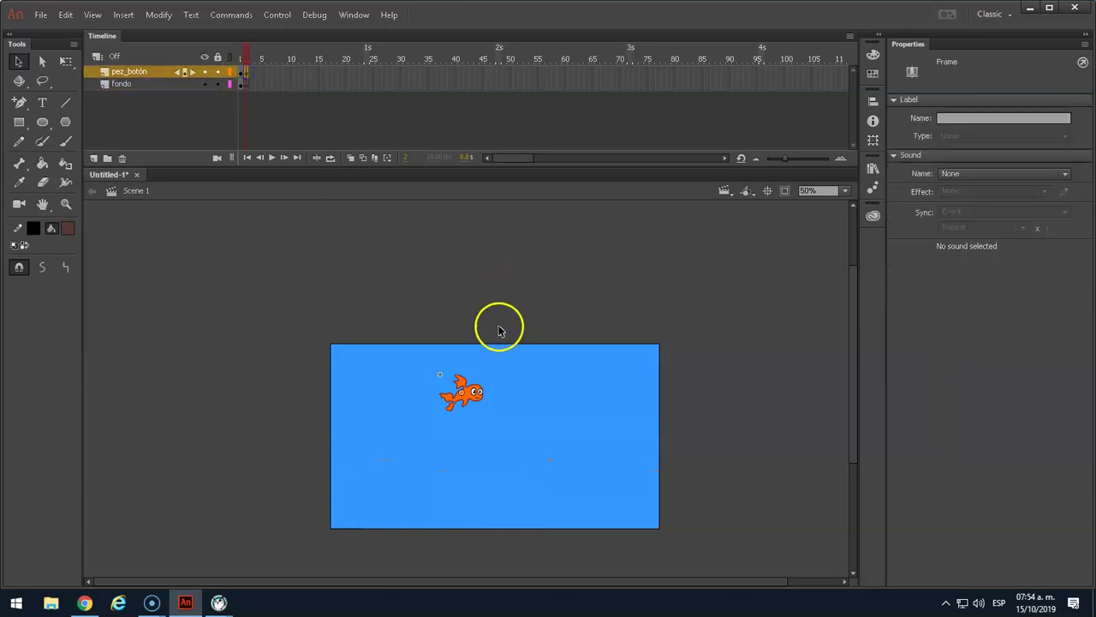
pyautogui.moveTo(475, 392); pyautogui.dragTo(734, 354)
pyautogui.press('q')
pyautogui.moveTo(734, 428); pyautogui.dragTo(585, 426)
pyautogui.moveTo(585, 378); pyautogui.dragTo(517, 321)
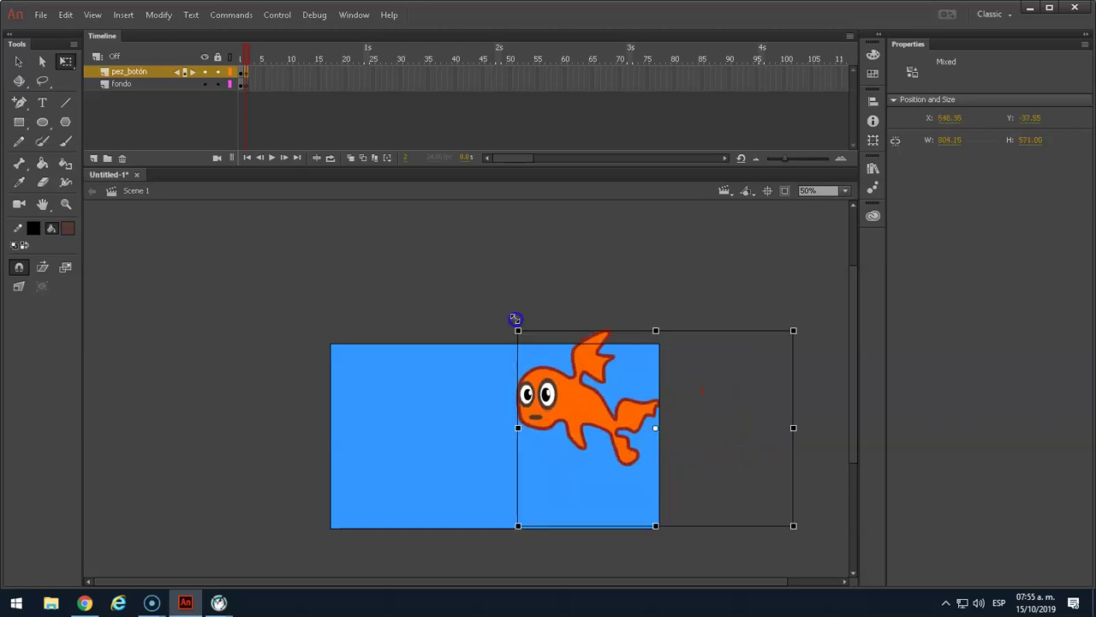
pyautogui.moveTo(602, 435); pyautogui.dragTo(648, 460)
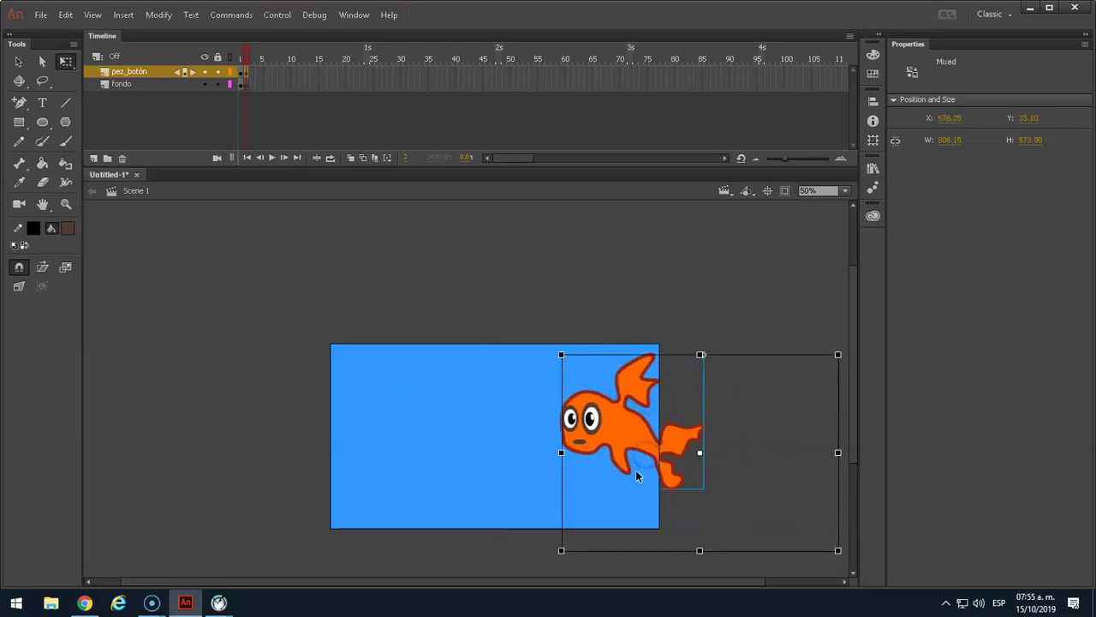
pyautogui.hotkey('ctrl', 'b')
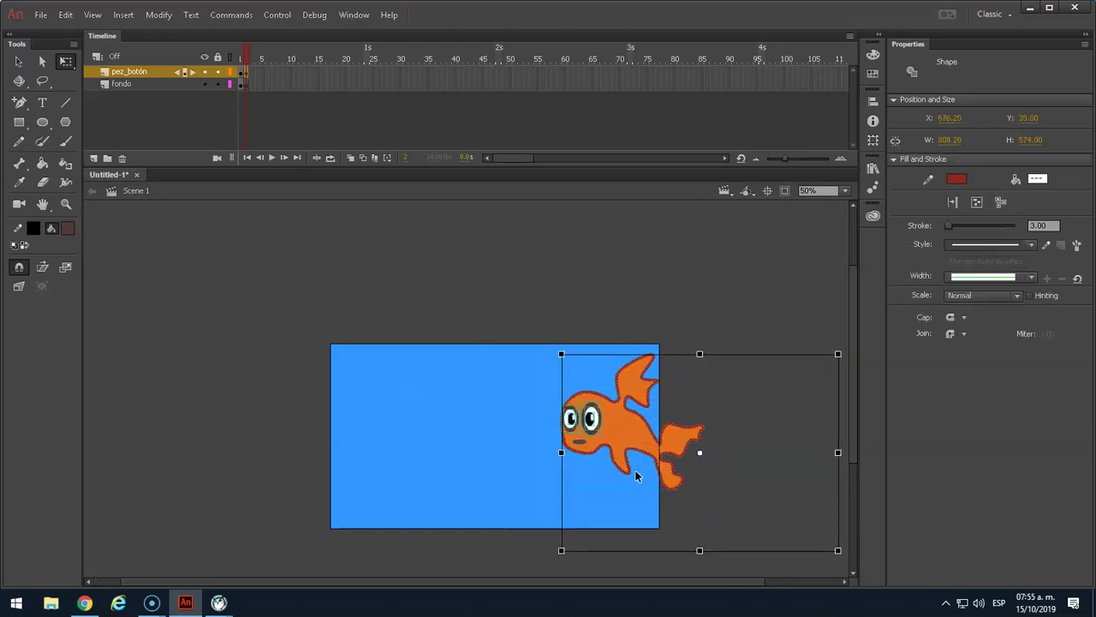
# Step: Reselect only the fish's shapes in frame 2 and enlarge the fish slightly with Free Transform
pyautogui.click(505, 380)
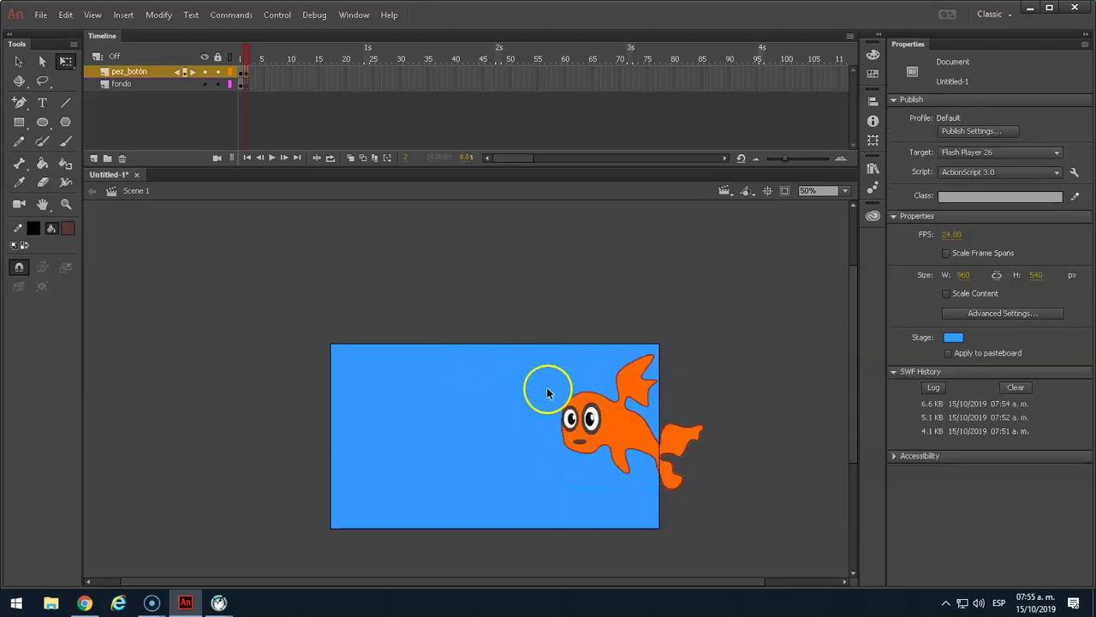
pyautogui.moveTo(507, 286); pyautogui.dragTo(734, 535)
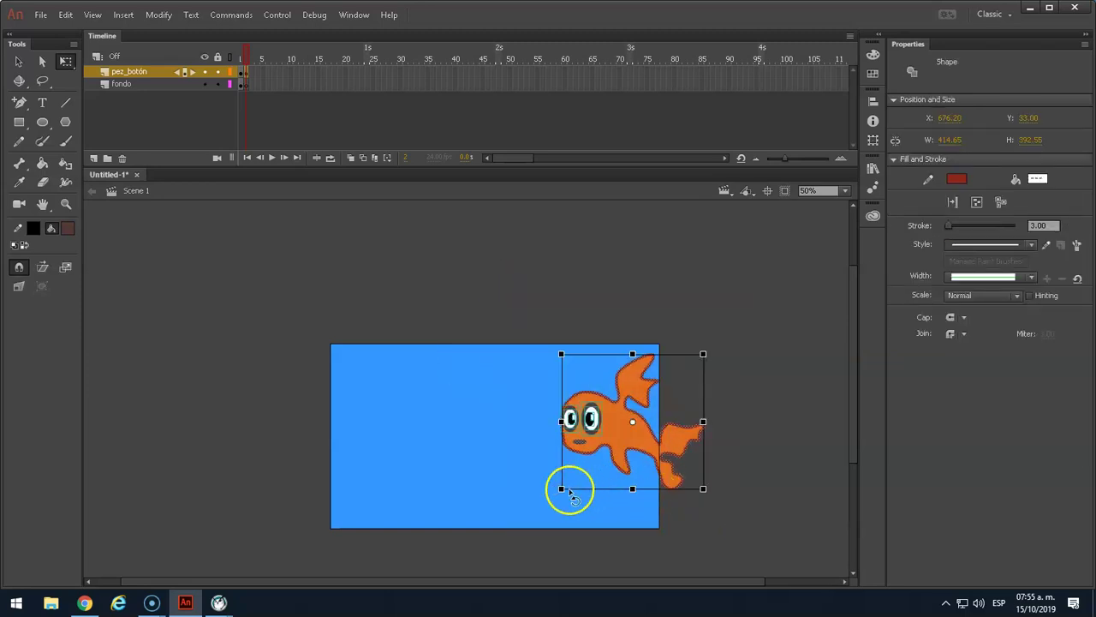
pyautogui.moveTo(561, 489); pyautogui.dragTo(543, 506)
pyautogui.click(443, 266)
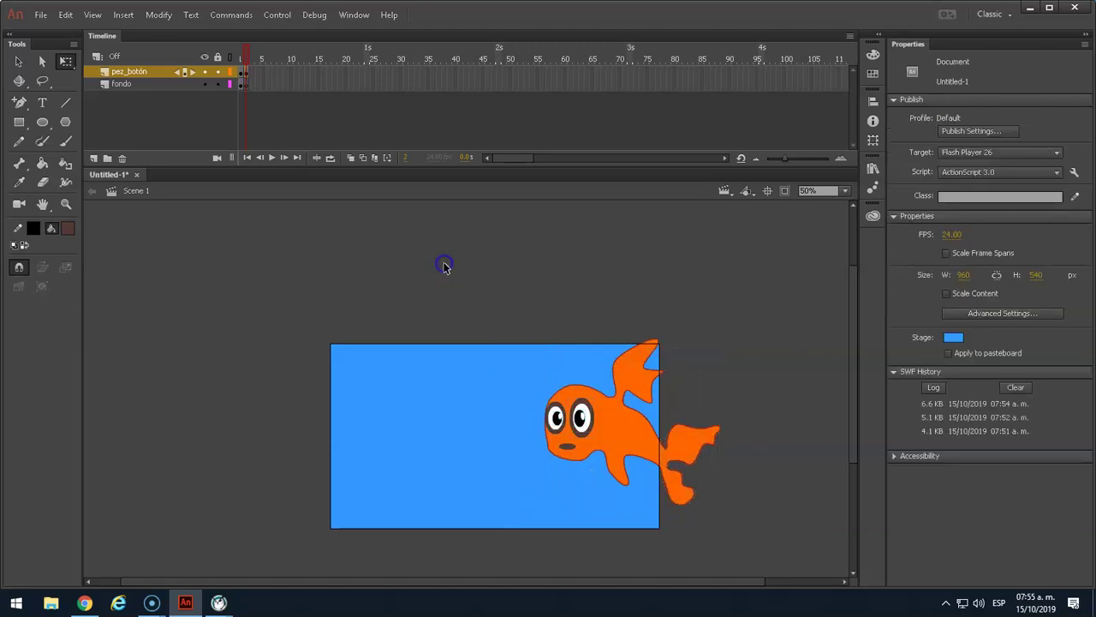
# Step: Show the rulers and place horizontal guides at about 40 and 490 px and a vertical guide at about 40 px
pyautogui.click(93, 14)
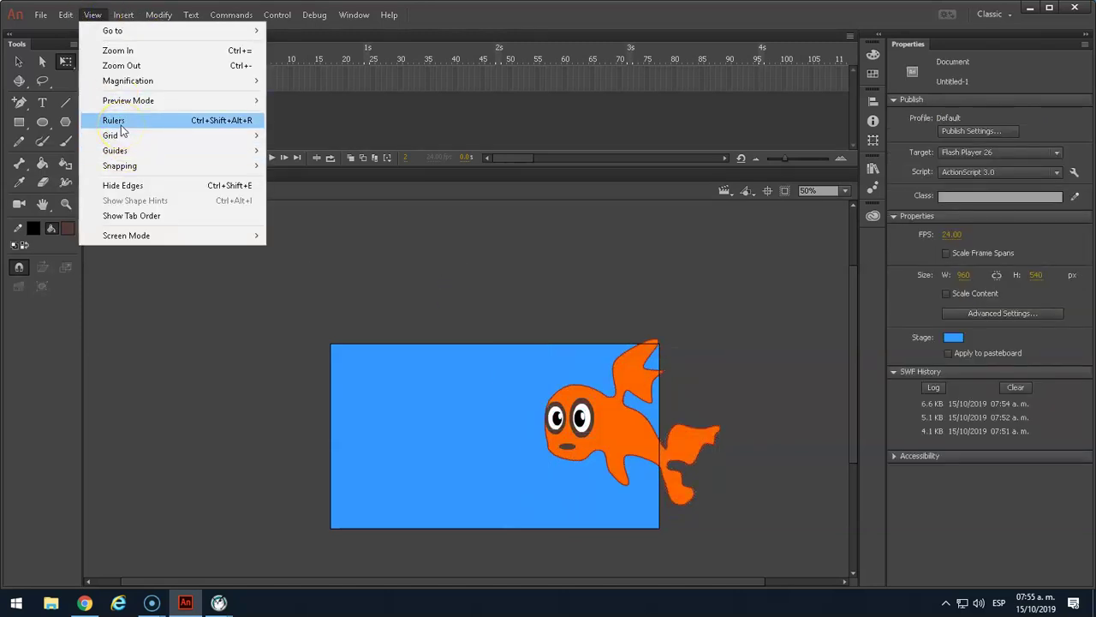
pyautogui.click(121, 128)
pyautogui.moveTo(418, 206); pyautogui.dragTo(421, 367)
pyautogui.moveTo(448, 205); pyautogui.dragTo(445, 522)
pyautogui.moveTo(91, 408); pyautogui.dragTo(356, 420)
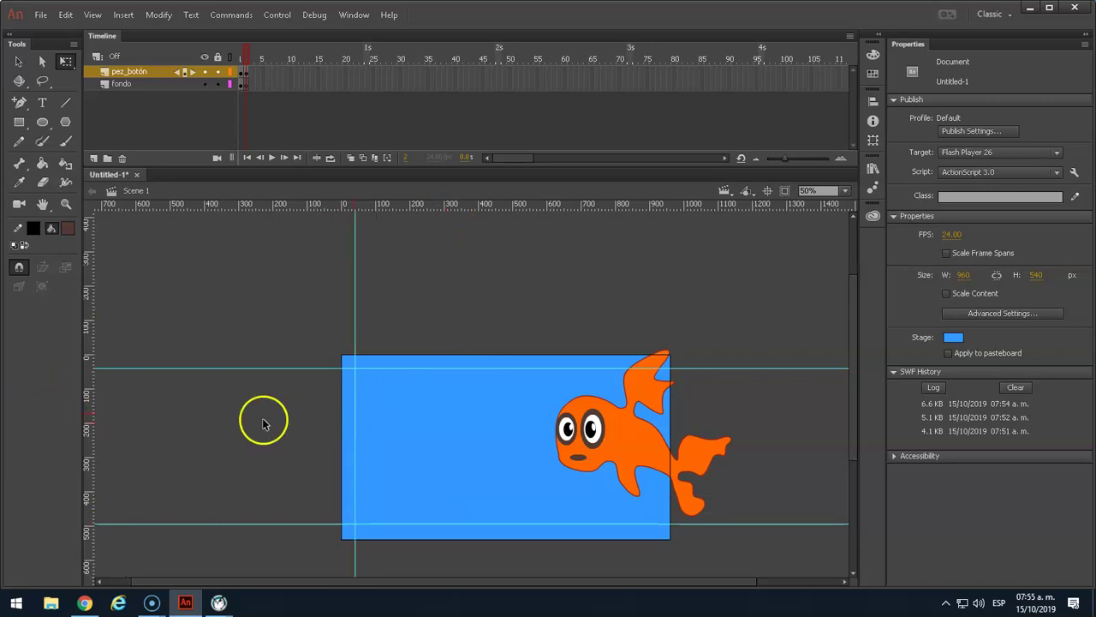
# Step: Add vertical guides at about 590, 305 and 290 px and a horizontal guide at about 255 px, and lock the guides
pyautogui.moveTo(91, 436); pyautogui.dragTo(543, 463)
pyautogui.moveTo(94, 445); pyautogui.dragTo(446, 477)
pyautogui.moveTo(92, 464); pyautogui.dragTo(442, 462)
pyautogui.moveTo(485, 207); pyautogui.dragTo(497, 443)
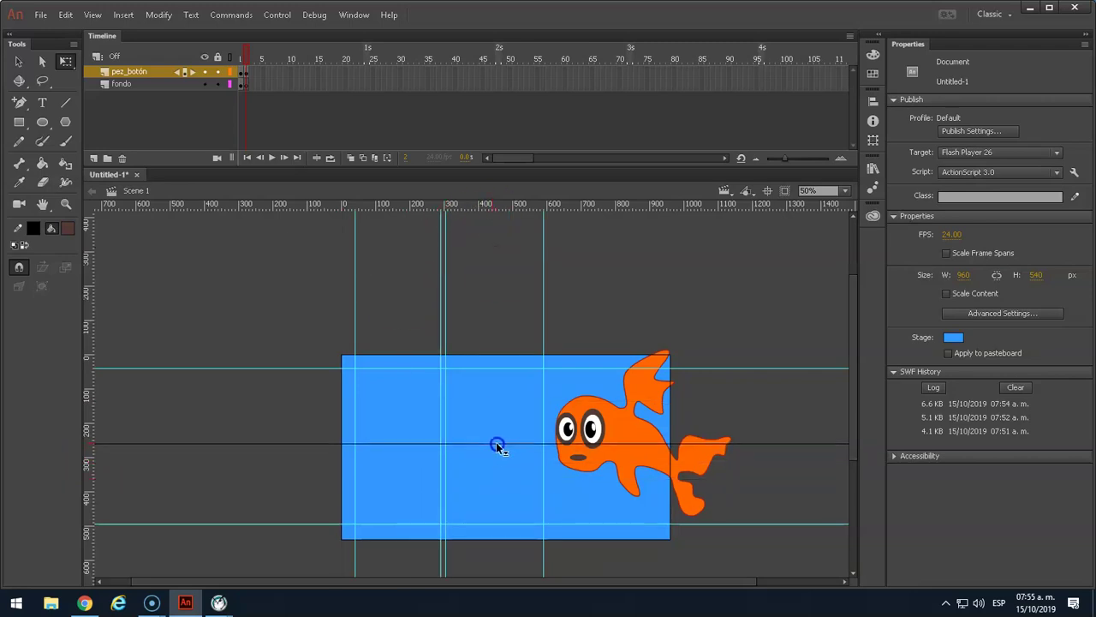
pyautogui.click(95, 16)
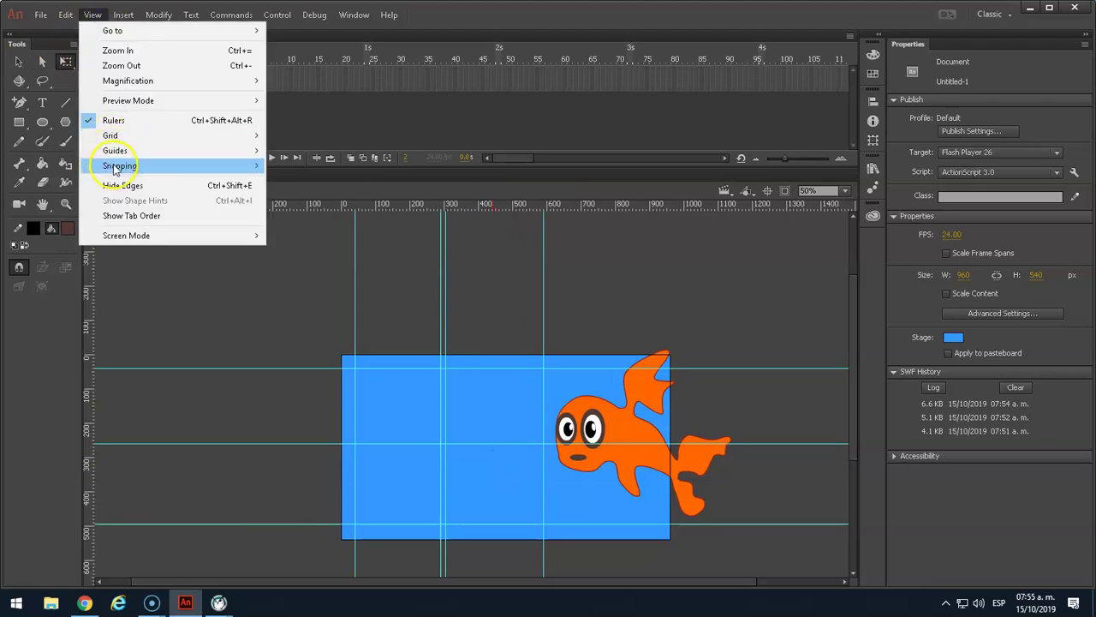
pyautogui.moveTo(118, 151)
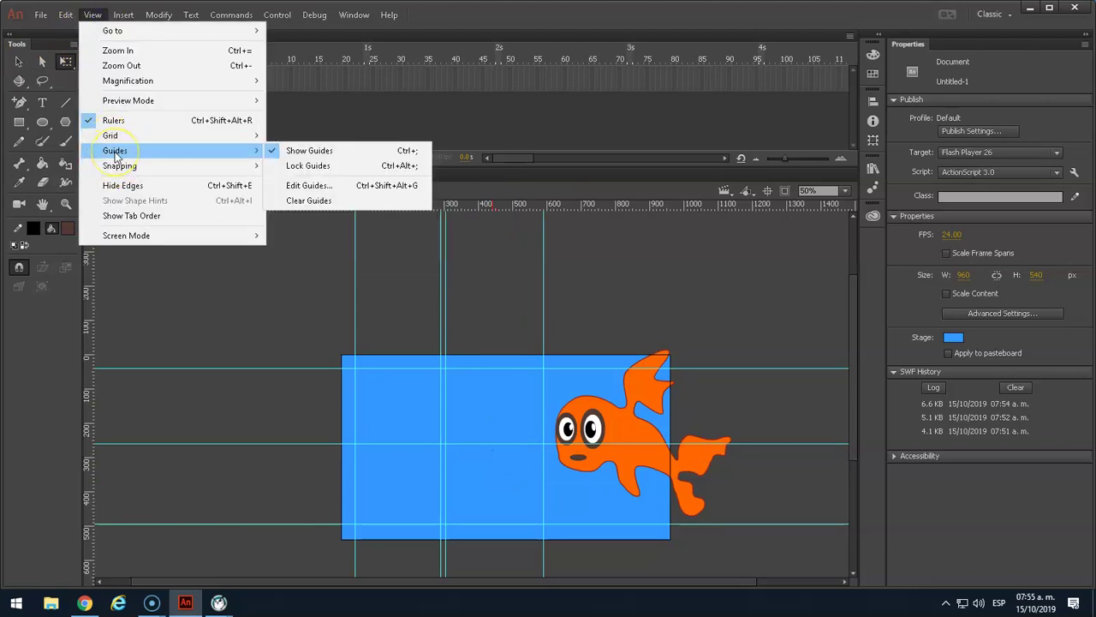
pyautogui.click(296, 167)
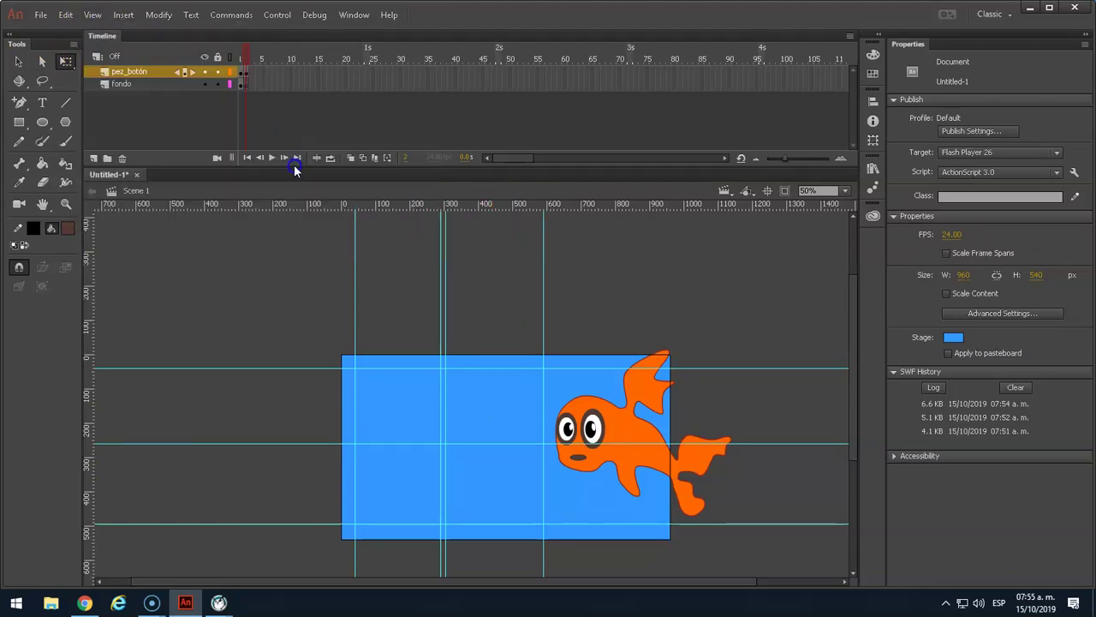
# Step: Add the static text title "Pez" in the upper-left area of the stage and set its size to 120 pt
pyautogui.click(42, 102)
pyautogui.click(42, 102)
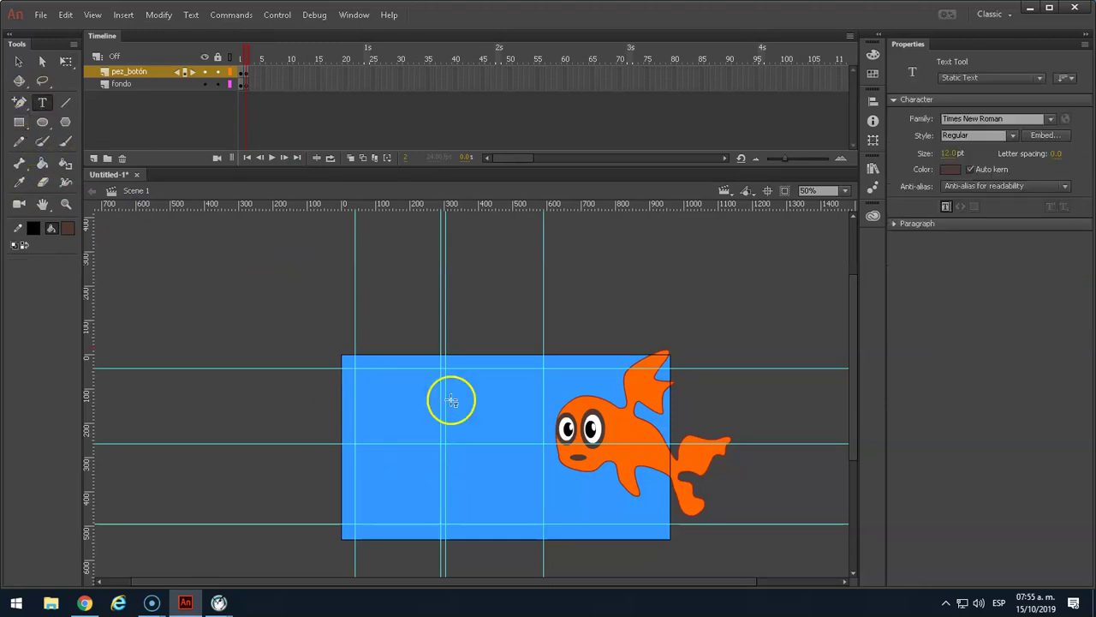
pyautogui.click(377, 390)
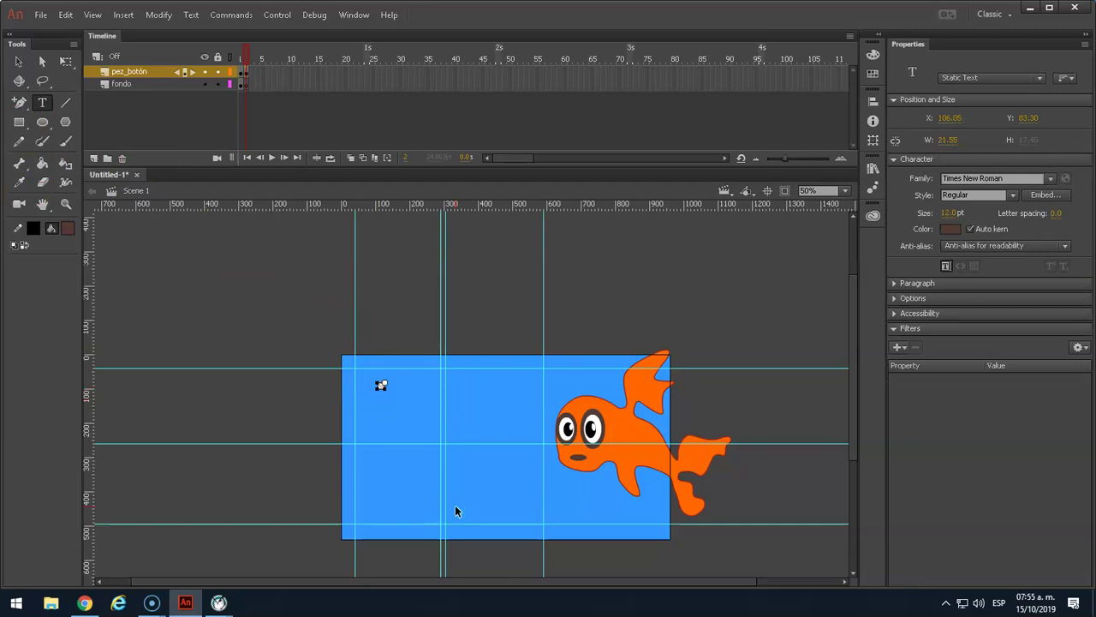
pyautogui.moveTo(952, 213); pyautogui.dragTo(1016, 209)
pyautogui.click(953, 212)
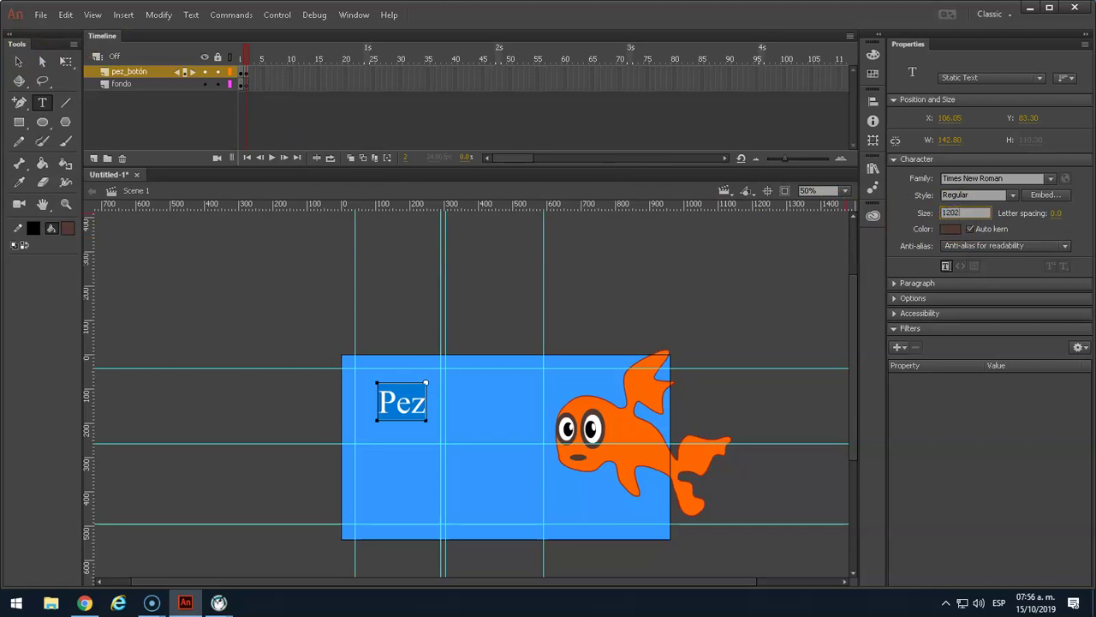
pyautogui.write('120')
pyautogui.press('Return')
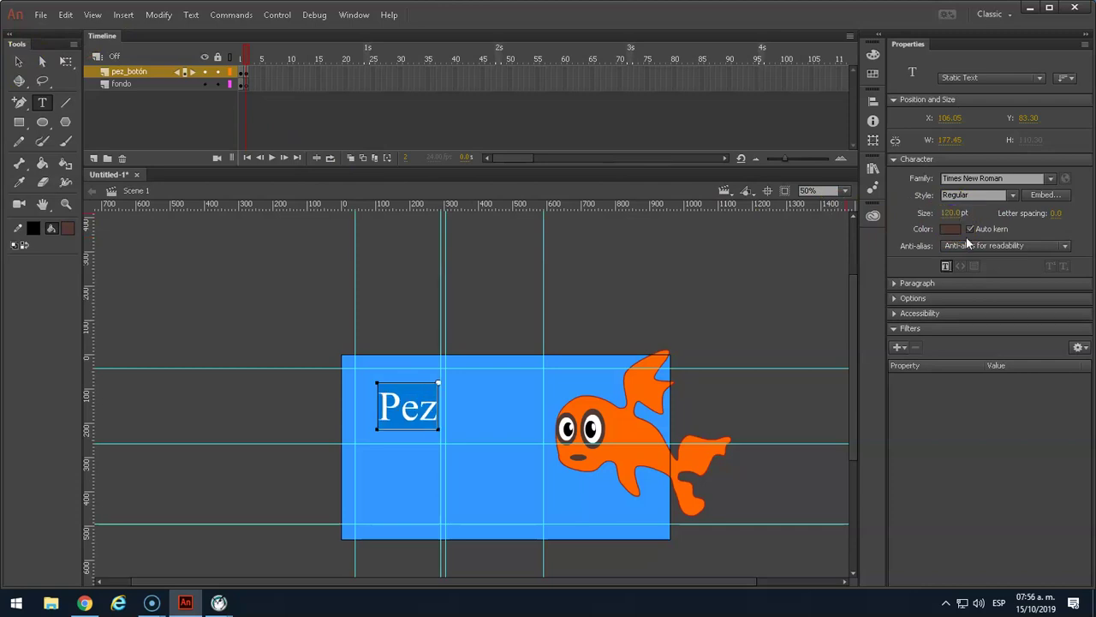
# Step: Move the Pez title closer to the top of the stage and set its text color to white, #FFFFFF
pyautogui.click(18, 61)
pyautogui.click(238, 292)
pyautogui.moveTo(409, 412); pyautogui.dragTo(443, 406)
pyautogui.click(66, 61)
pyautogui.click(248, 289)
pyautogui.doubleClick(395, 392)
pyautogui.click(950, 228)
pyautogui.click(749, 355)
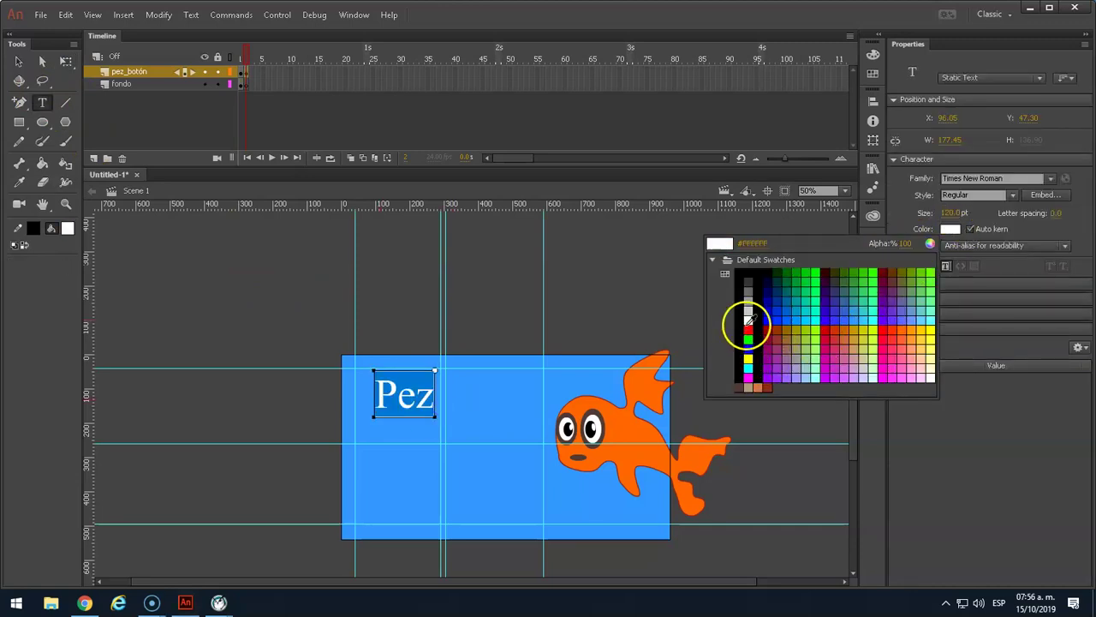
# Step: Align the Pez title with the left margin guide and nudge it up slightly to the top guide
pyautogui.click(19, 61)
pyautogui.click(260, 245)
pyautogui.moveTo(385, 387); pyautogui.dragTo(373, 386)
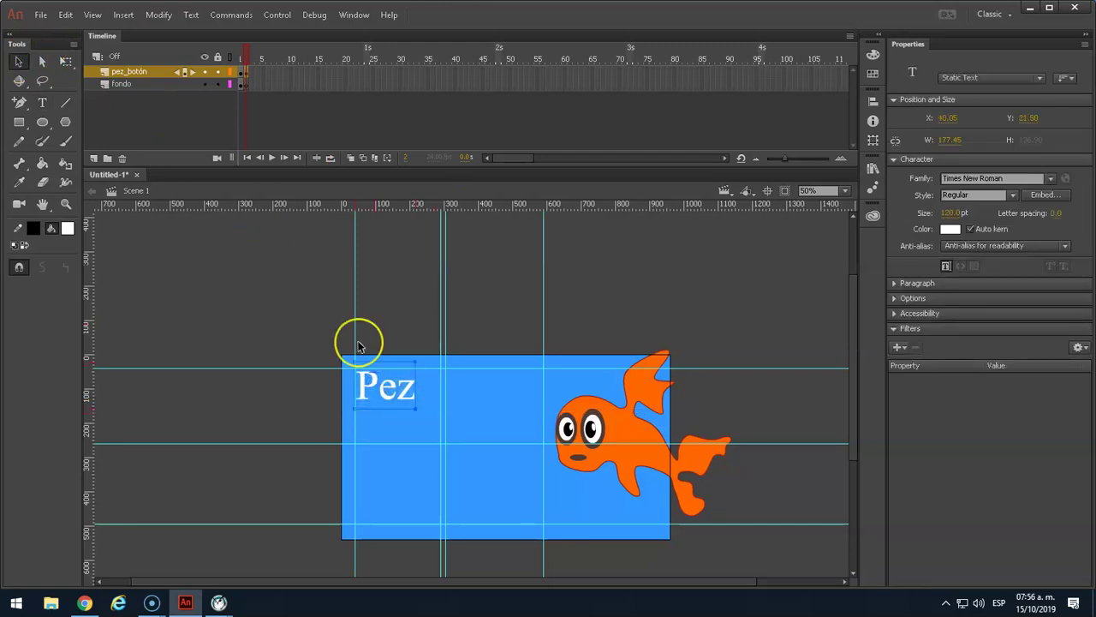
pyautogui.press('Up')
pyautogui.press('Up')
pyautogui.press('Up')
pyautogui.press('Up')
# Step: Draw a static text box about 554 px wide under the Pez title, between the outer vertical guides
pyautogui.click(262, 327)
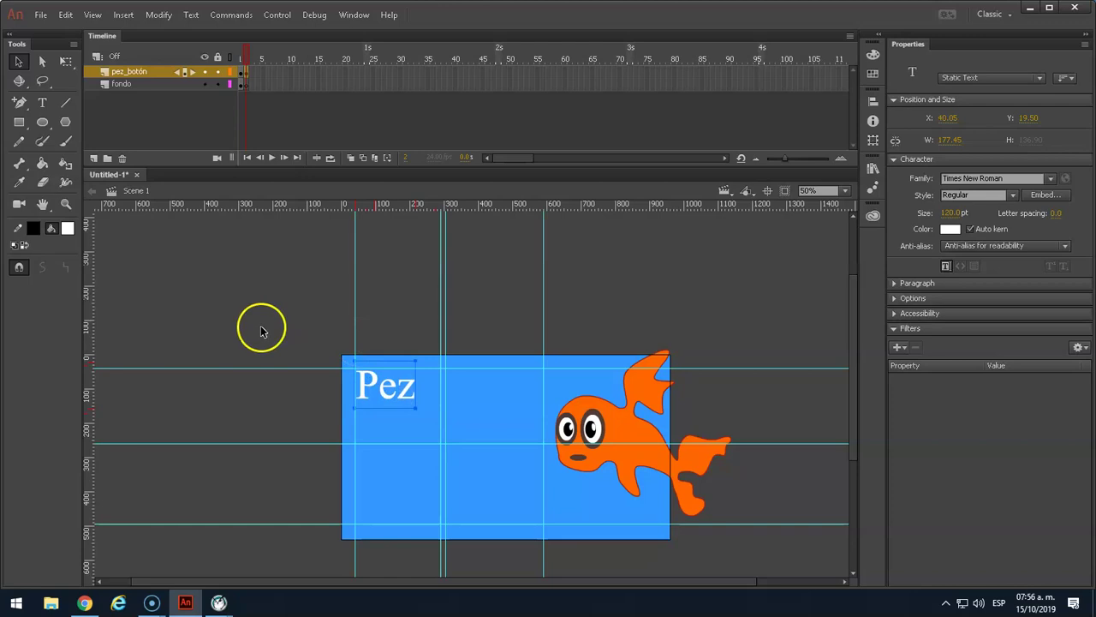
pyautogui.click(43, 104)
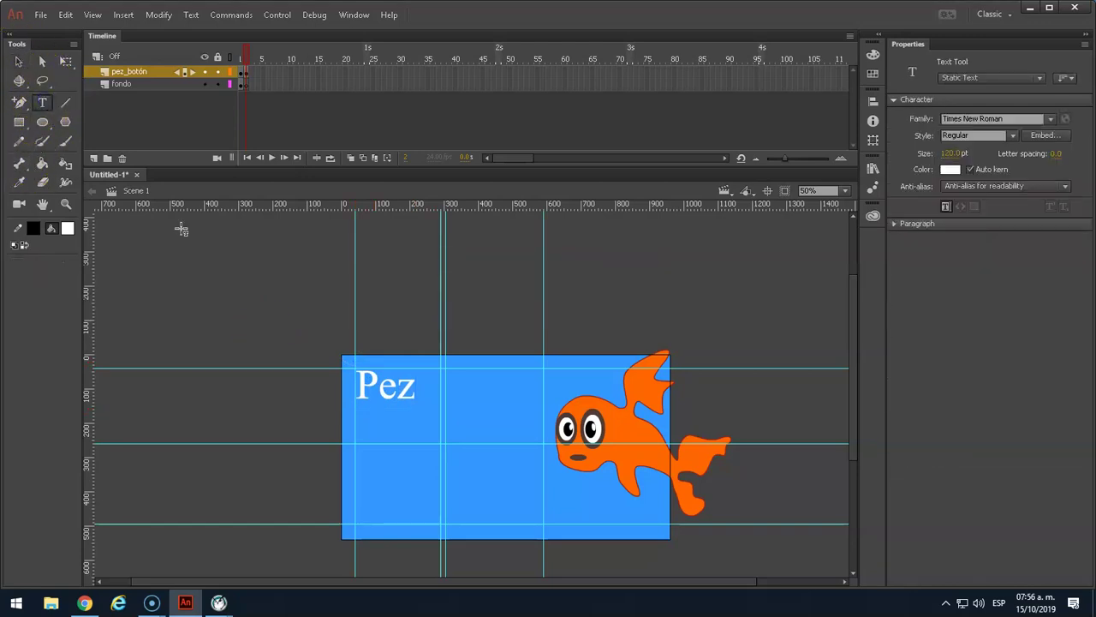
pyautogui.moveTo(356, 428); pyautogui.dragTo(532, 487)
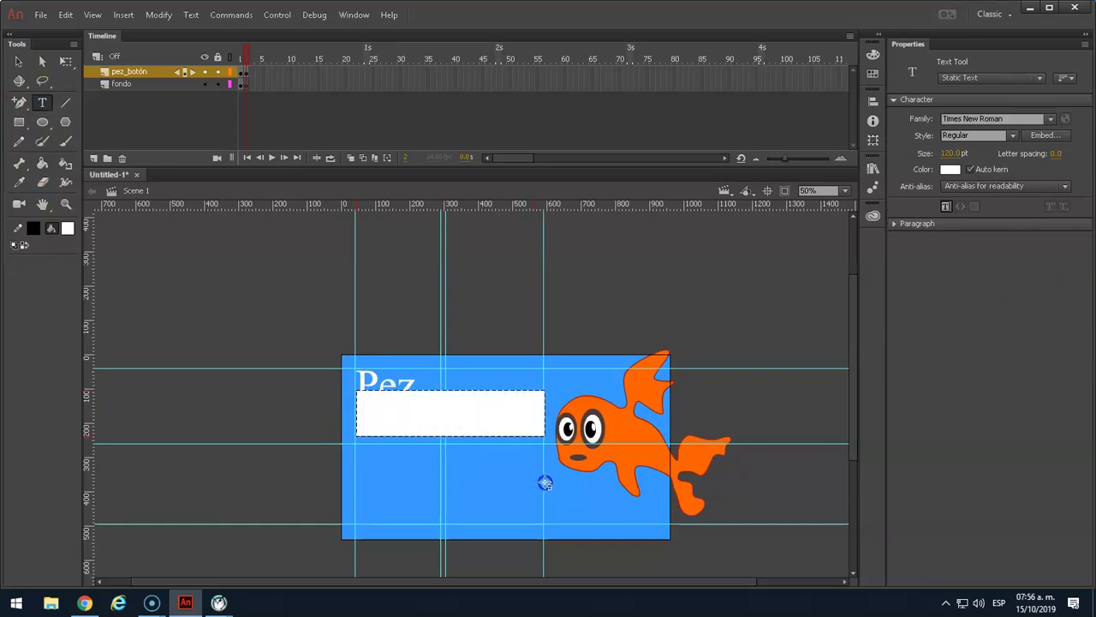
# Step: Switch to Chrome, search for "lipsum" in a new tab and open the Lorem Ipsum website
pyautogui.click(84, 602)
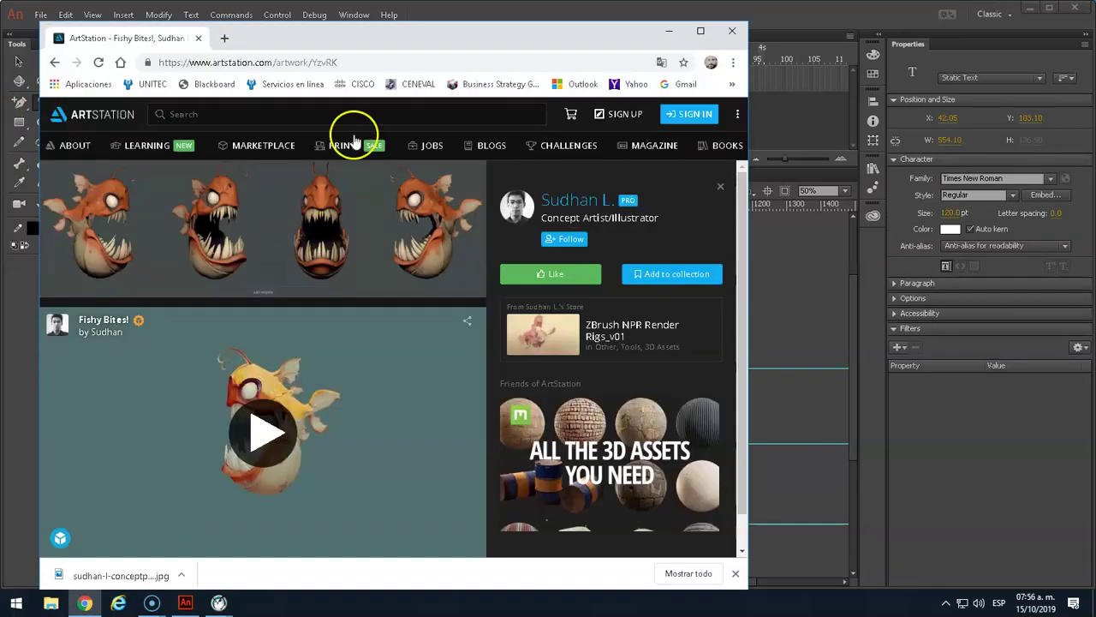
pyautogui.click(225, 38)
pyautogui.write('l')
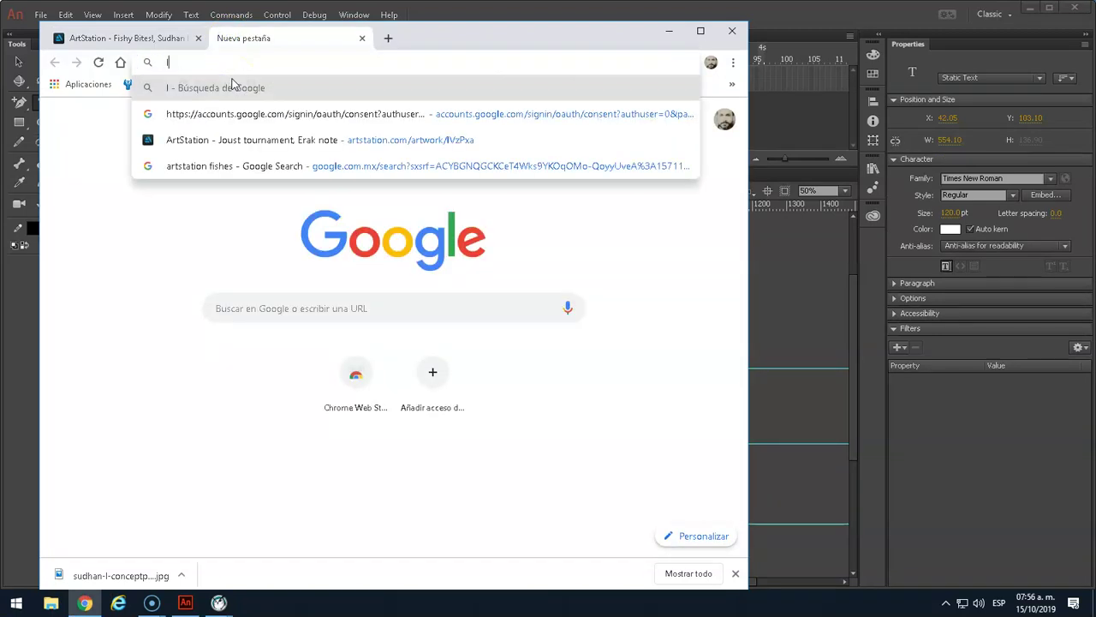
pyautogui.write('ipsum')
pyautogui.press('Return')
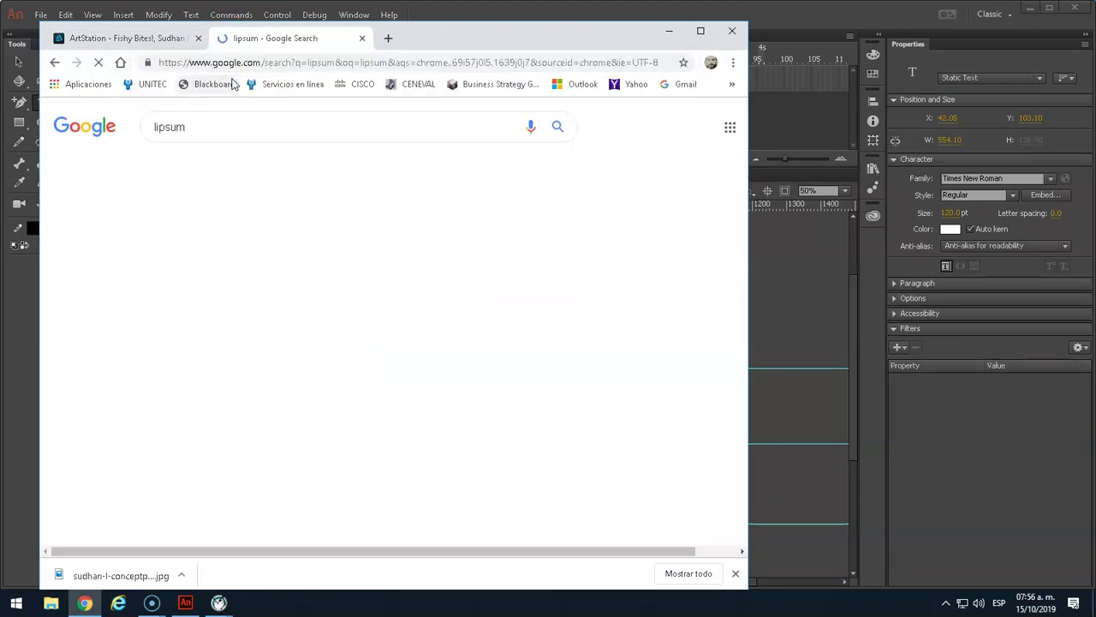
pyautogui.click(237, 225)
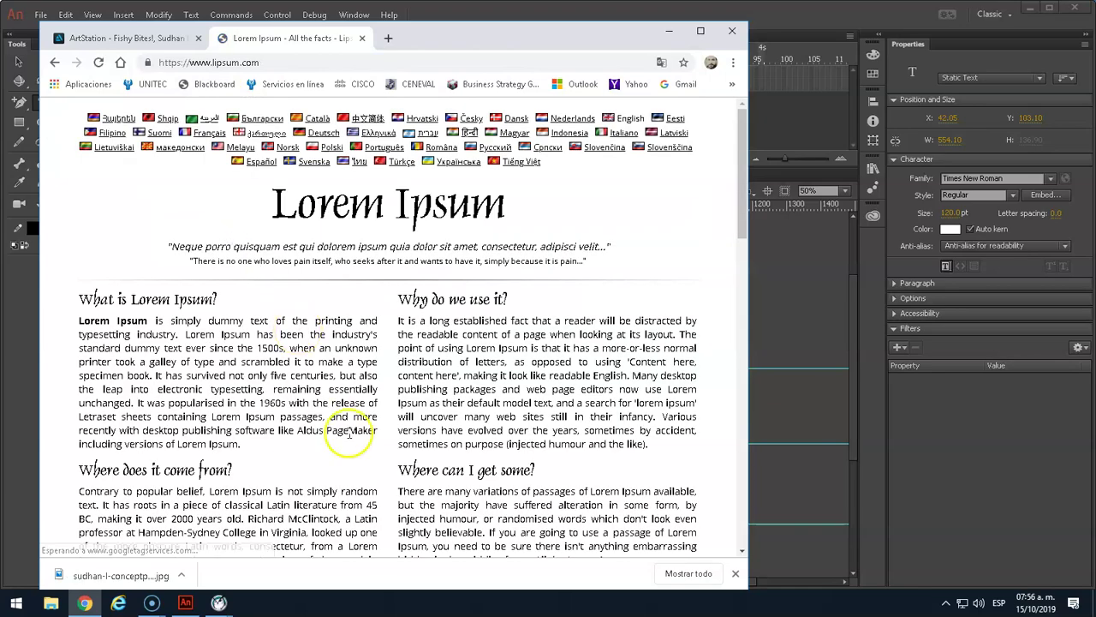
# Step: Generate 1 paragraph of Lorem Ipsum, copy its text through "faucibus nisi." and close the browser to return to Animate
pyautogui.scroll(-5, 349, 432)
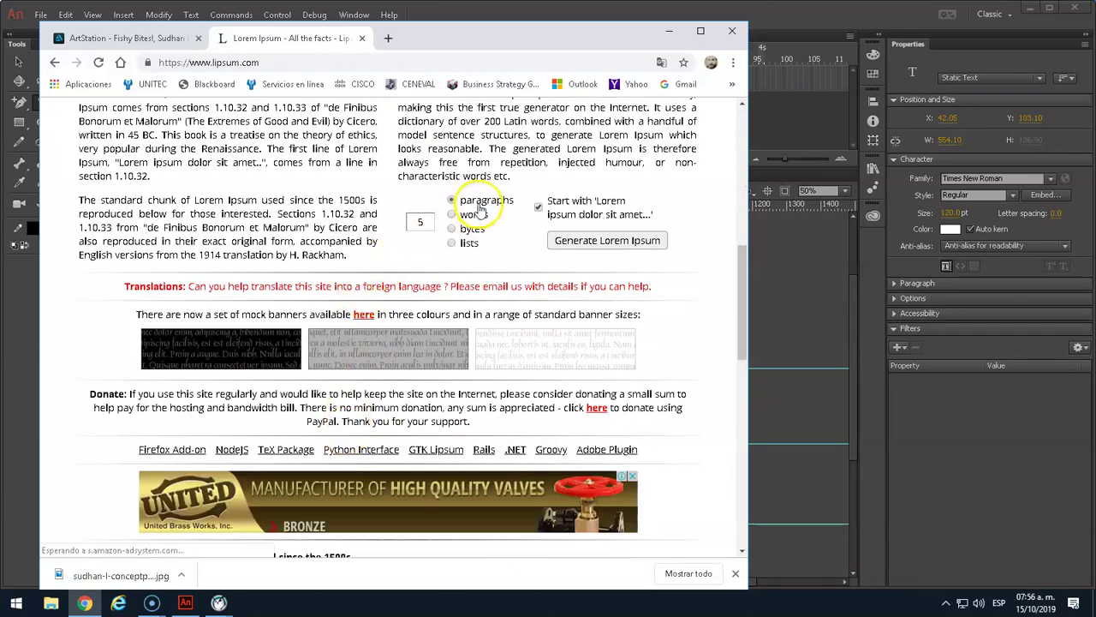
pyautogui.click(431, 221)
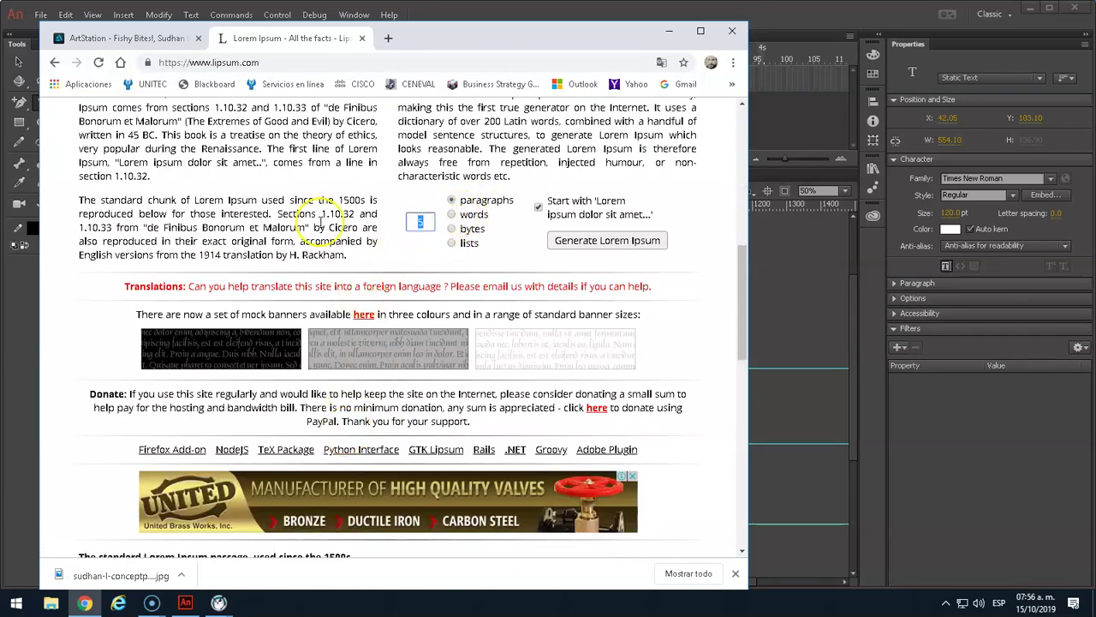
pyautogui.write('1')
pyautogui.click(605, 240)
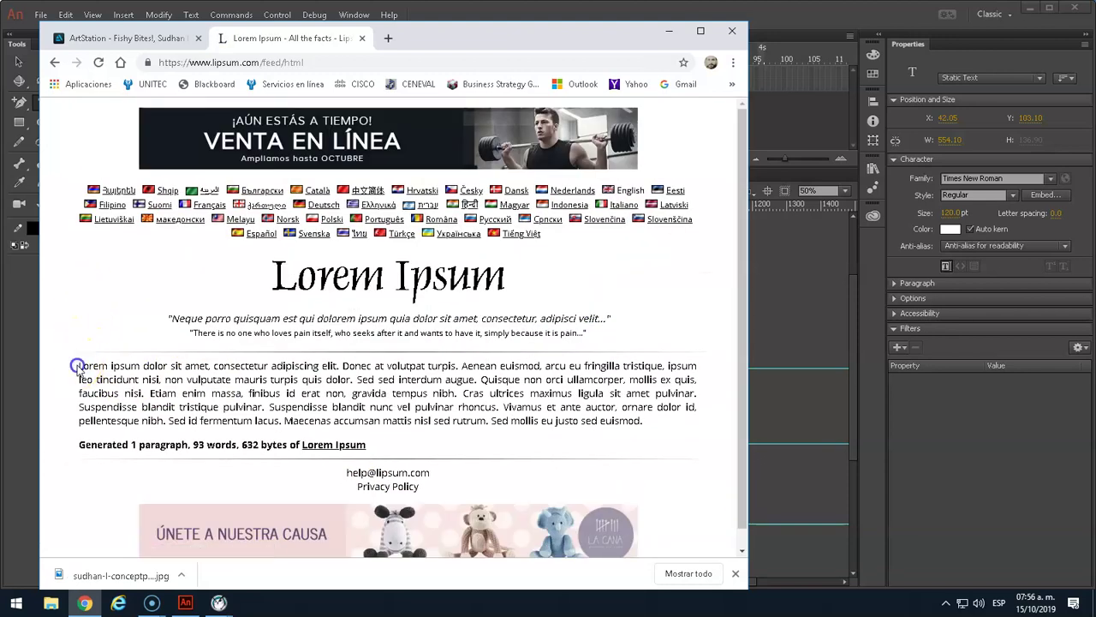
pyautogui.moveTo(77, 367); pyautogui.dragTo(131, 393)
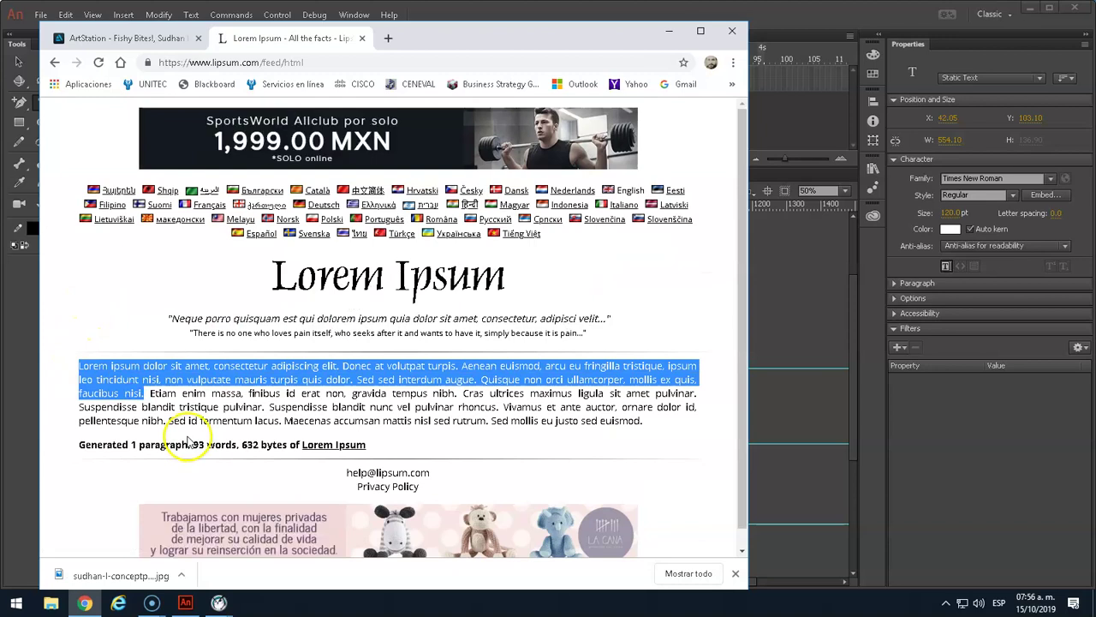
pyautogui.click(735, 32)
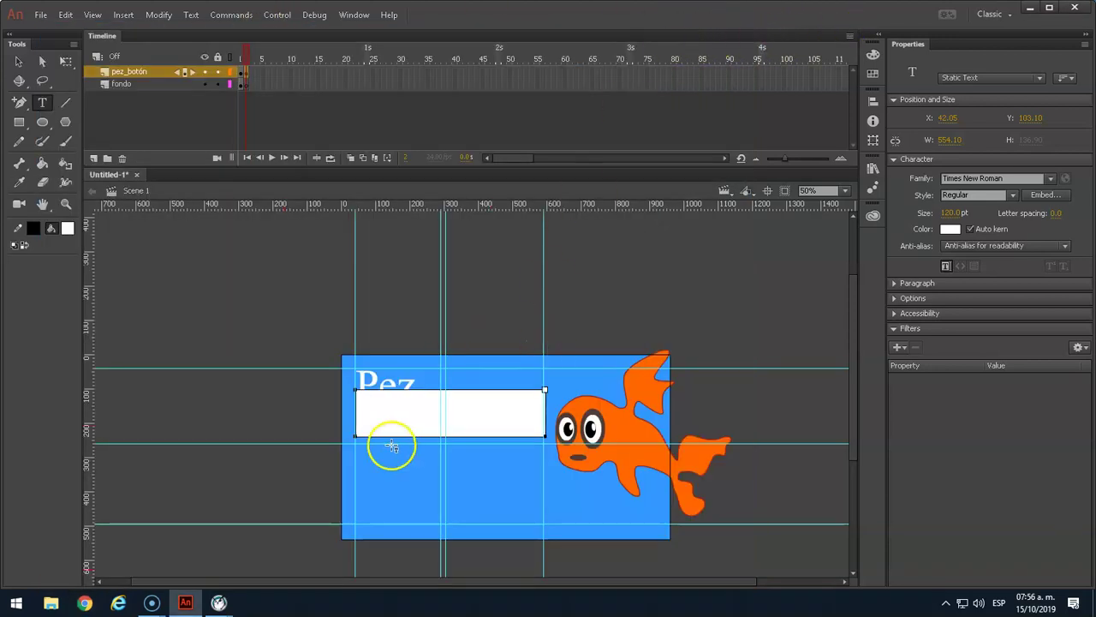
# Step: Set the empty text box's font size to 22 pt and its font family to Arial
pyautogui.click(956, 213)
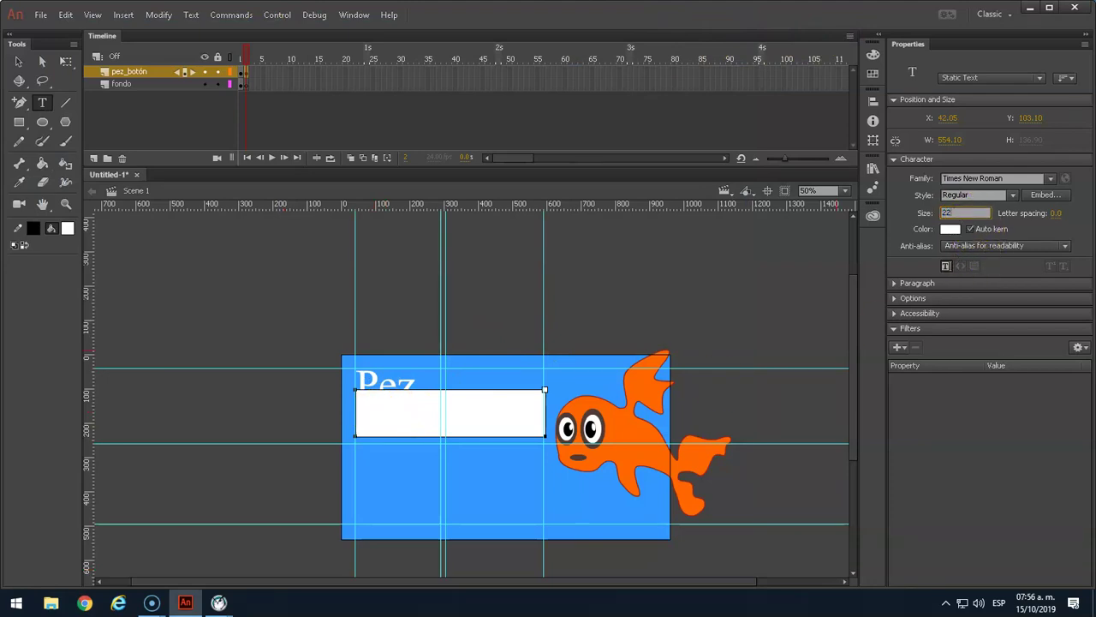
pyautogui.click(1049, 179)
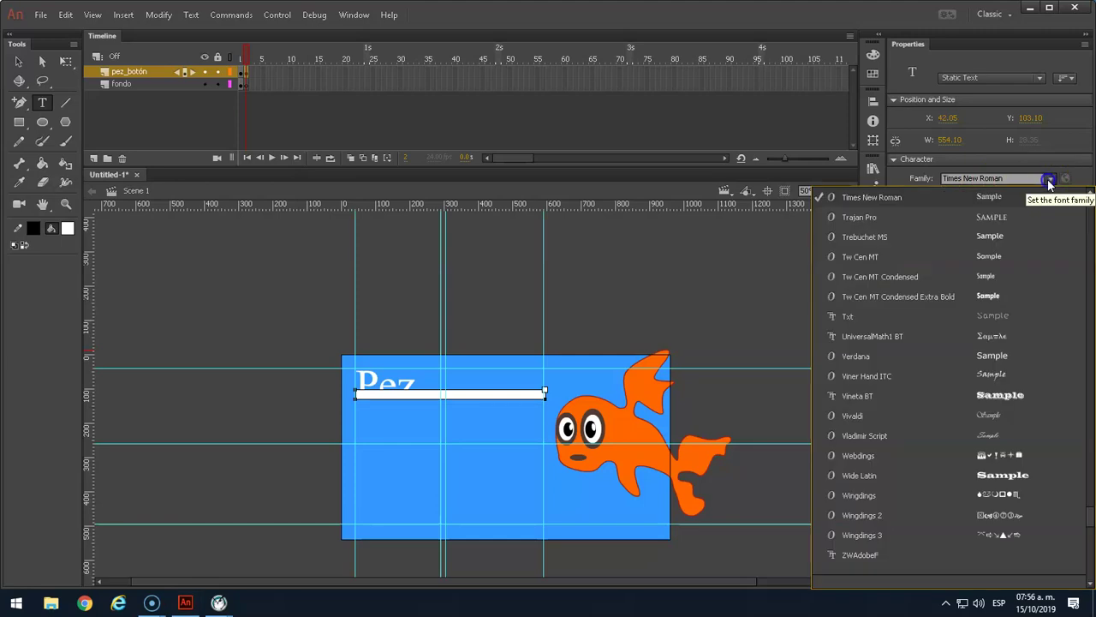
pyautogui.click(994, 180)
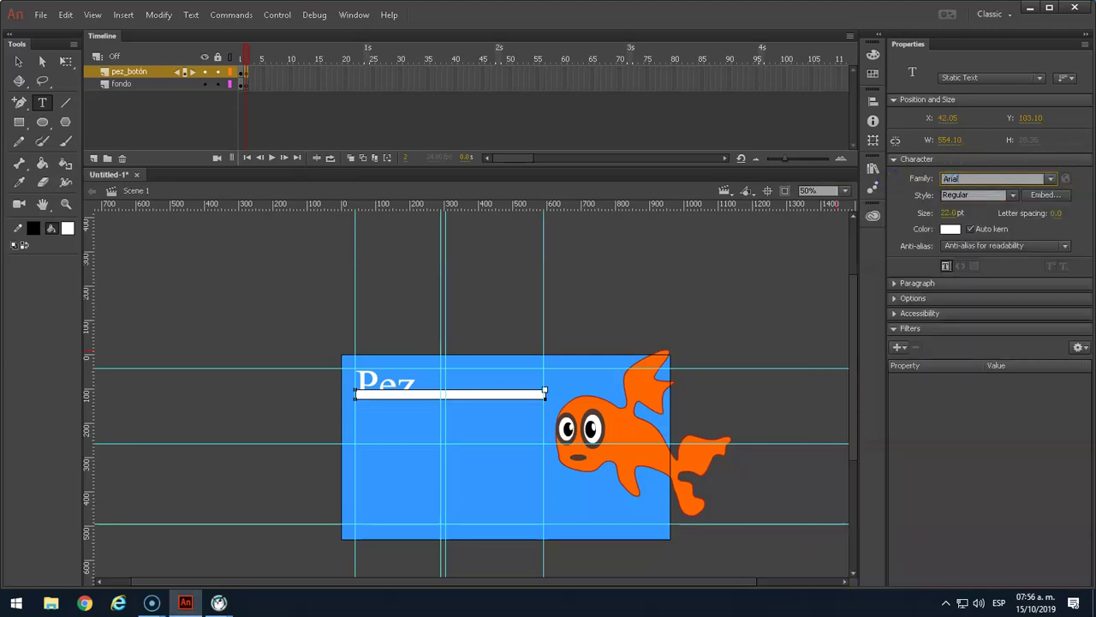
# Step: Paste the copied lorem ipsum text into the box and move the paragraph below the title, aligned with the left guide
pyautogui.click(361, 392)
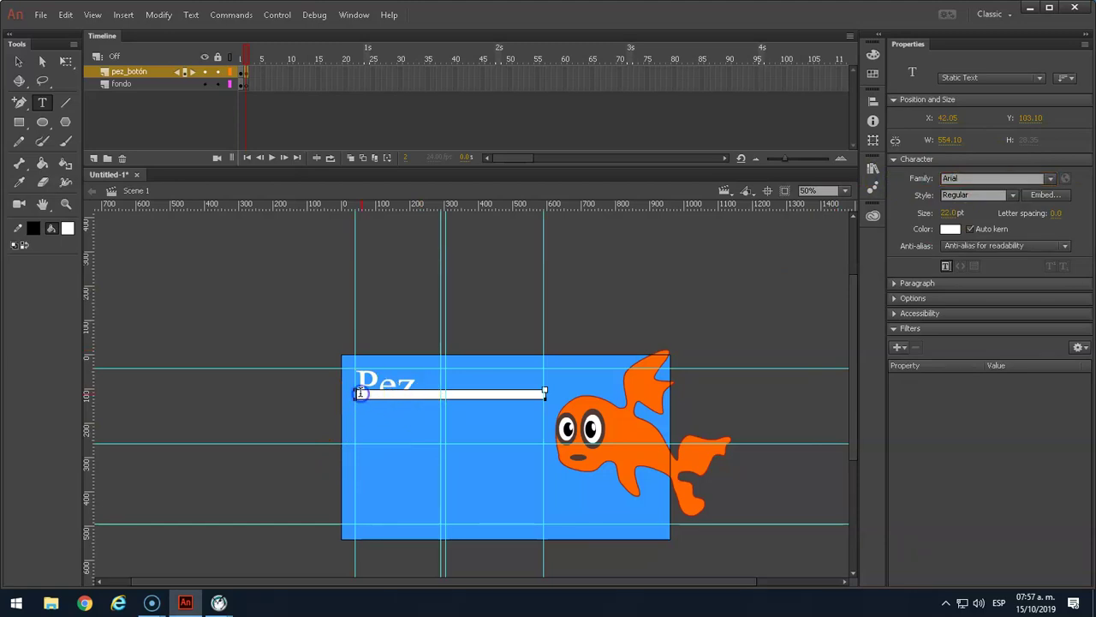
pyautogui.write('Lorem ipsum dolor sit amet, consectetur adipiscing elit. Donec at volutpat turpis. Aenean euismod, arcu eu fringilla tristique, ipsum leo tincidunt nisi, non vulputate mauris turpis quis dolor. Sed sed interdum augue. Quisque non orci ullamcorper, mollis ex quis, faucibus nisi.')
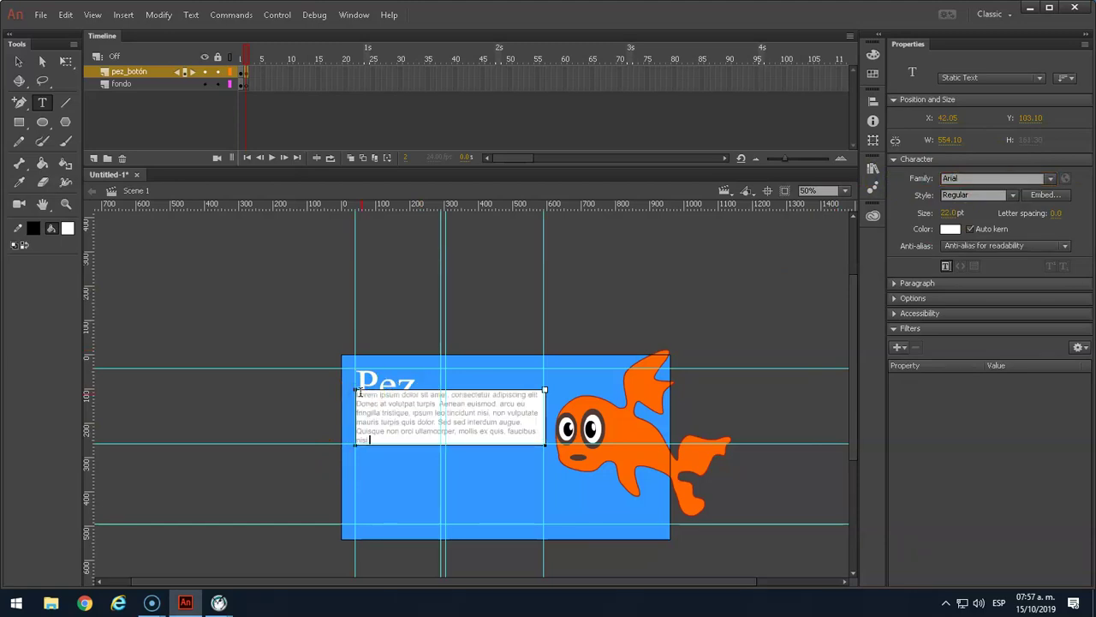
pyautogui.click(18, 62)
pyautogui.moveTo(400, 412); pyautogui.dragTo(404, 447)
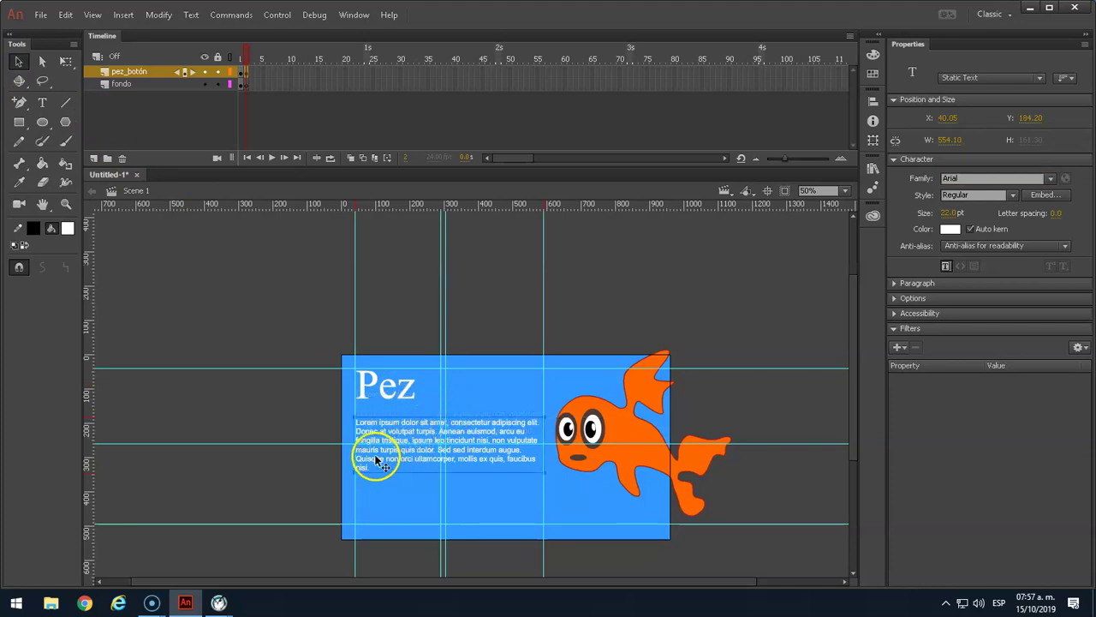
# Step: Break the "Pez" title apart twice, first into separate letters and again into vector shapes
pyautogui.click(381, 383)
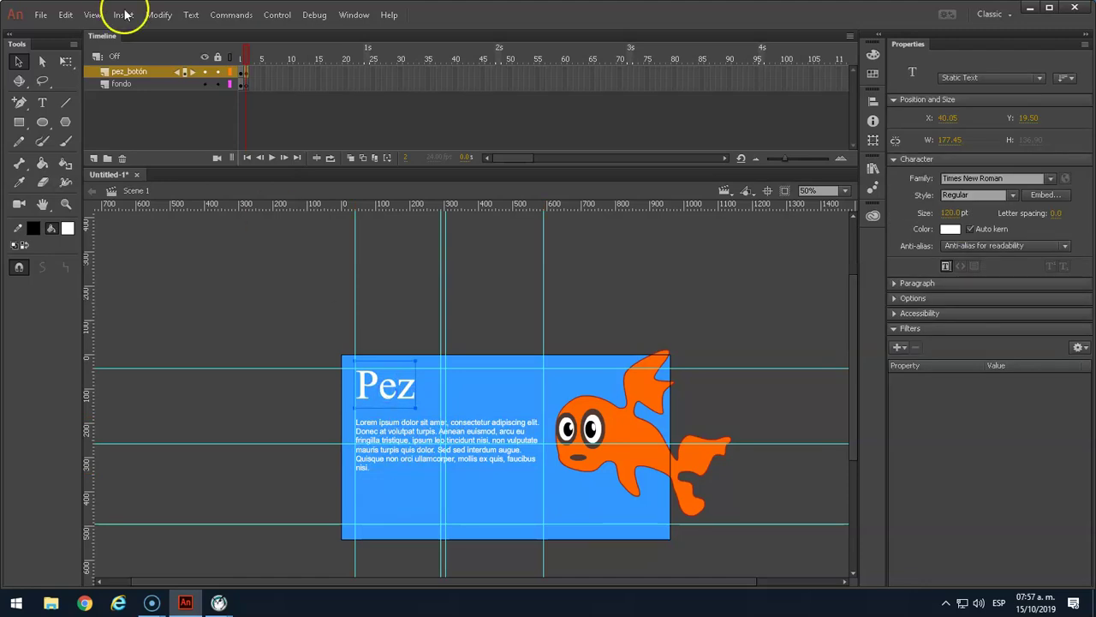
pyautogui.click(159, 15)
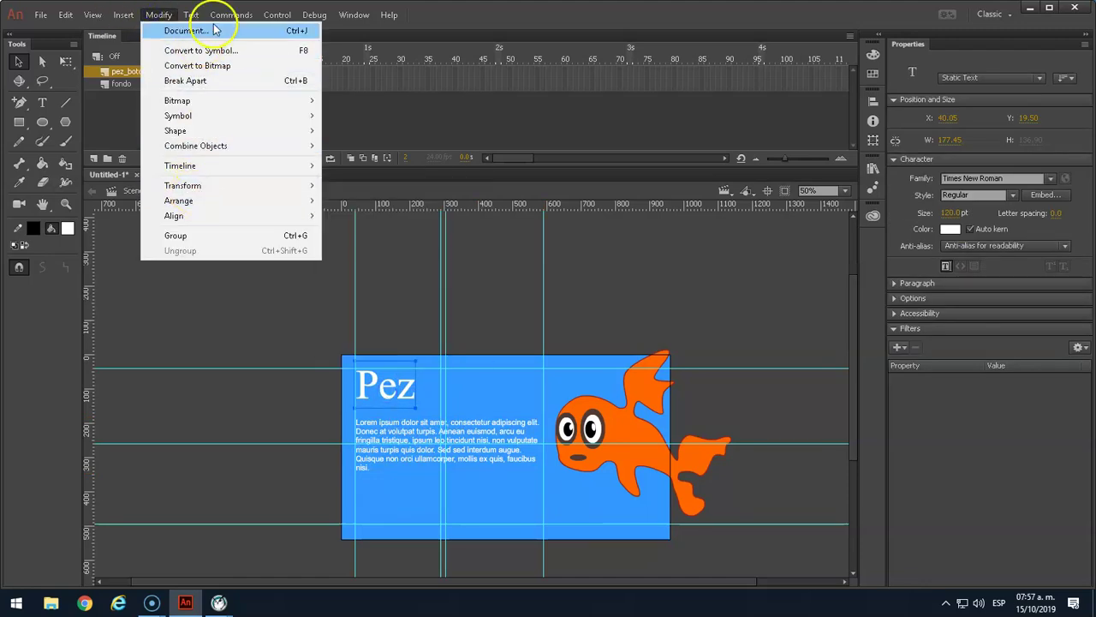
pyautogui.click(193, 86)
pyautogui.click(158, 14)
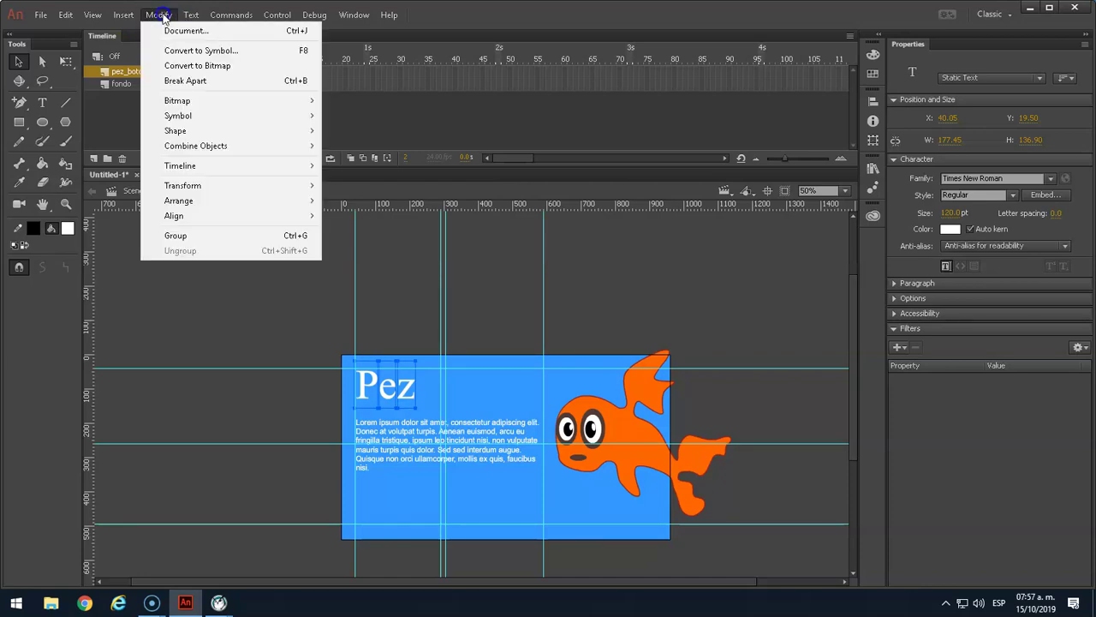
pyautogui.click(180, 81)
# Step: Examine the anchor points of the title's letter shapes with the Subselection tool and leave the shapes deselected
pyautogui.click(41, 63)
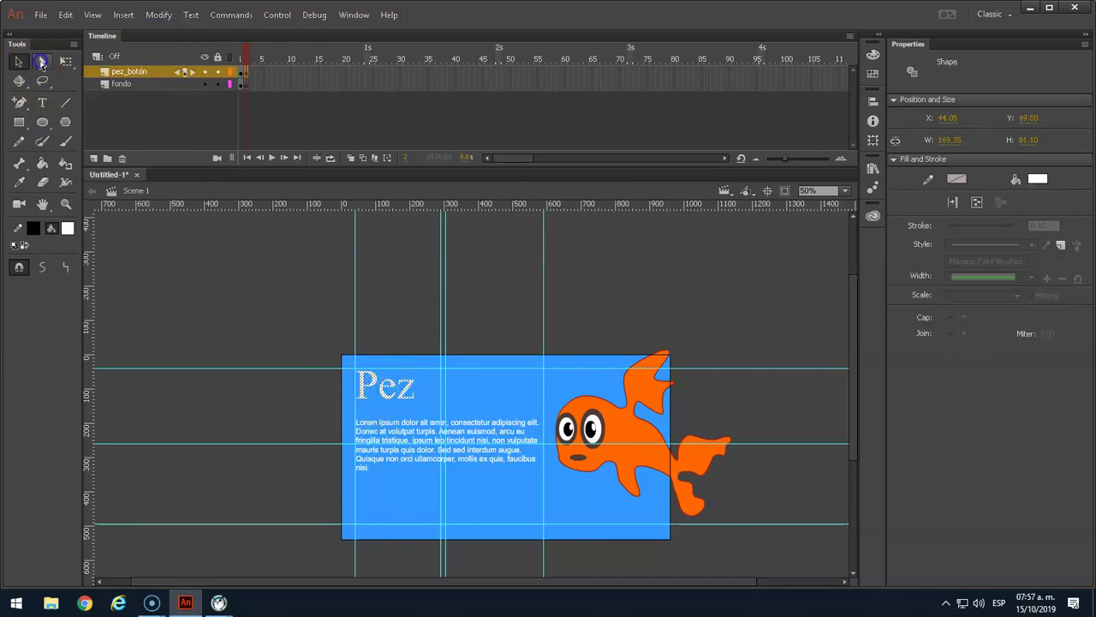
pyautogui.moveTo(262, 331); pyautogui.dragTo(428, 412)
pyautogui.click(299, 397)
pyautogui.click(18, 62)
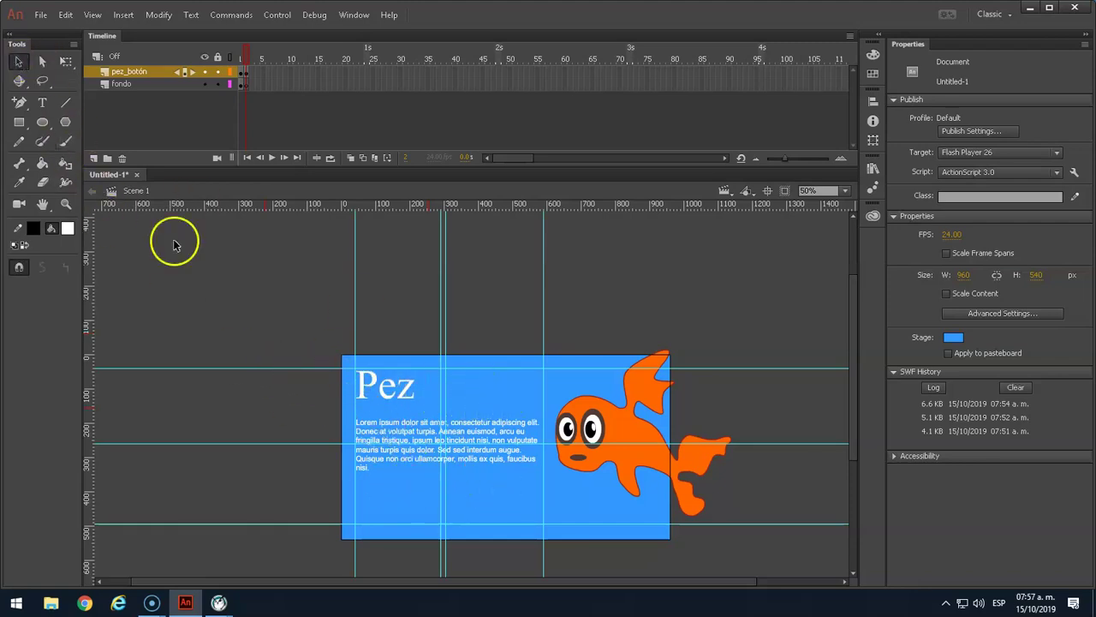
# Step: Add a static text reading "Menú" on the stage below the paragraph
pyautogui.click(42, 102)
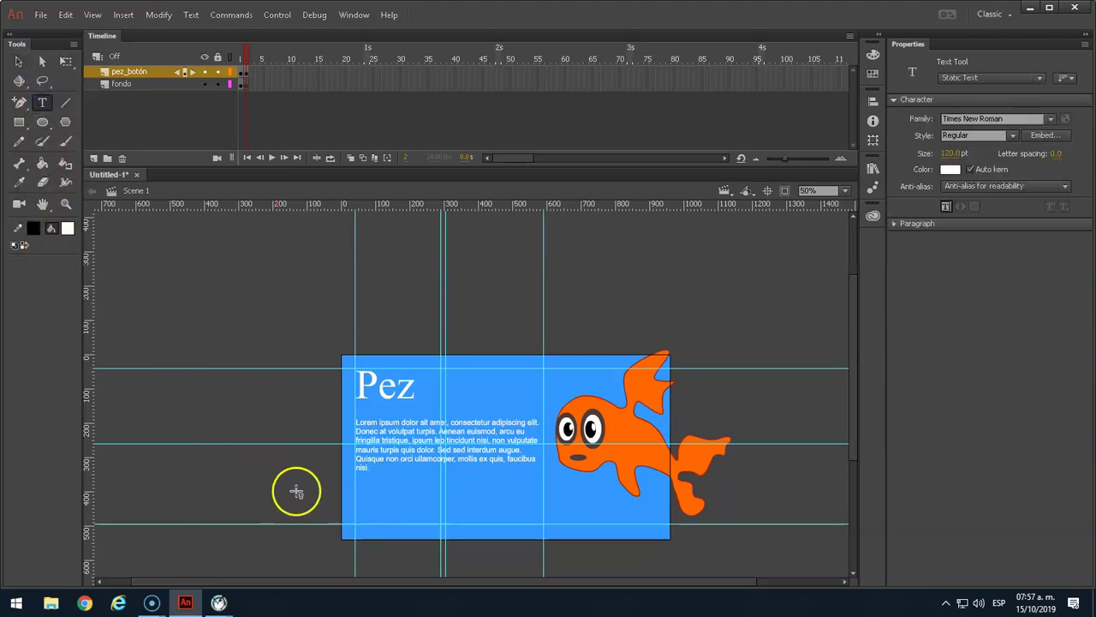
pyautogui.click(367, 517)
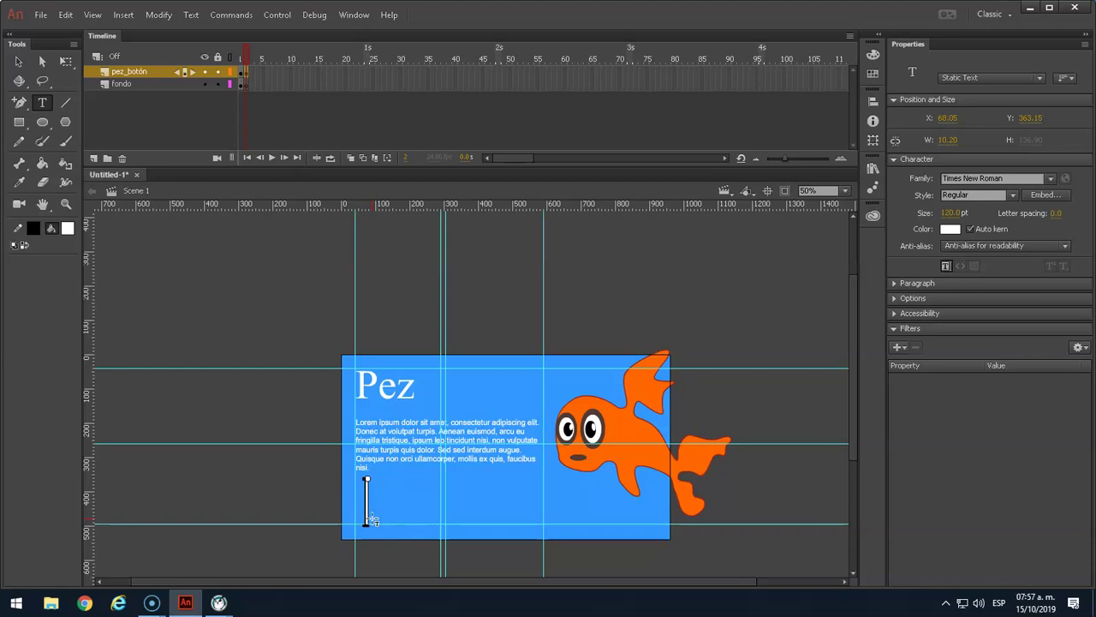
pyautogui.write('Menu')
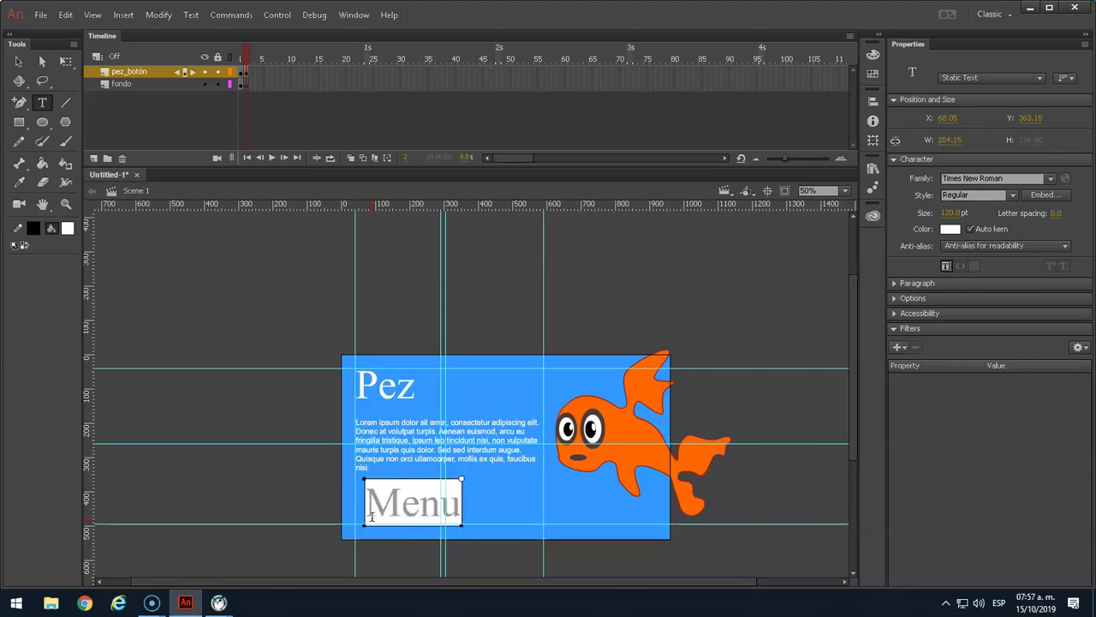
pyautogui.press('BackSpace')
pyautogui.write('ú')
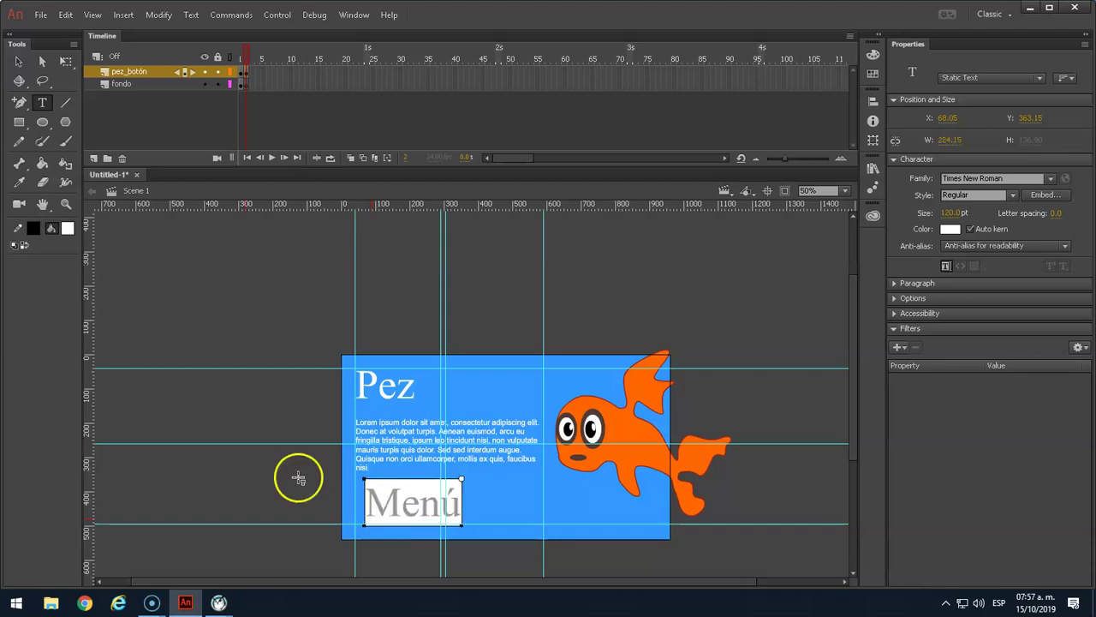
# Step: Change the fill color of the whole "Menú" text to orange-red
pyautogui.hotkey('ctrl', 'a')
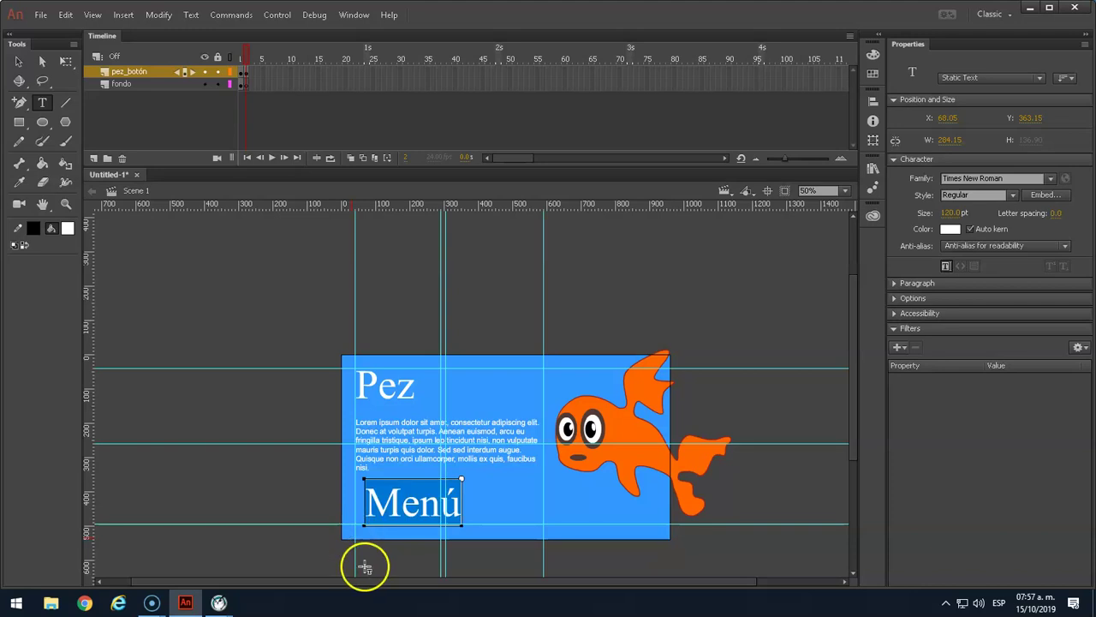
pyautogui.click(953, 230)
pyautogui.click(896, 326)
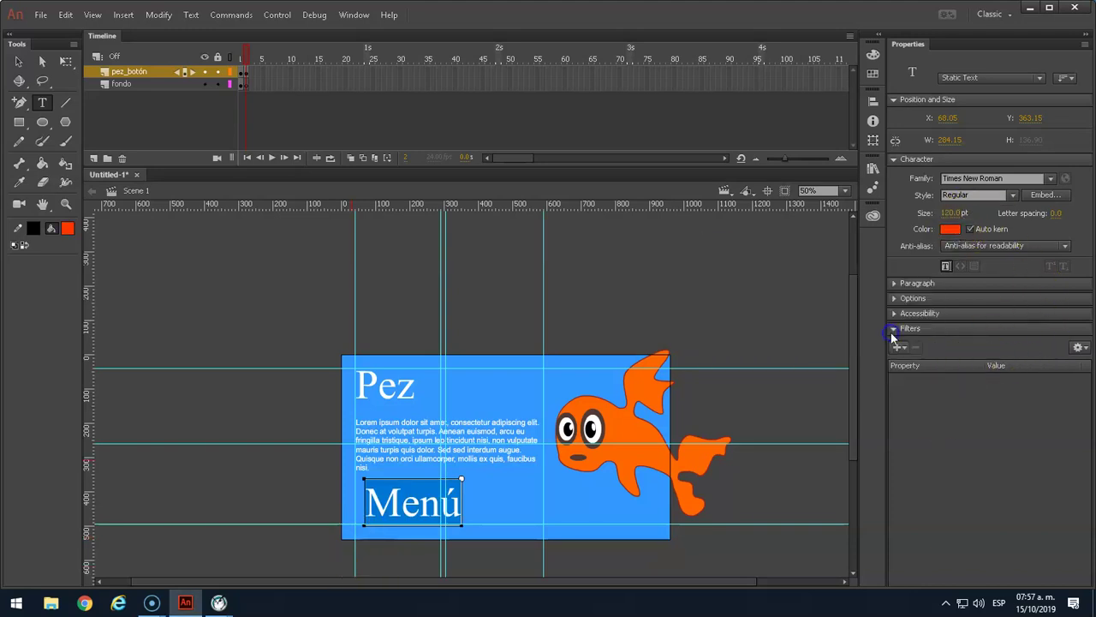
pyautogui.click(18, 61)
pyautogui.click(406, 505)
# Step: Set the "Menú" text to 46 pt and move it to the crossing of the left and lower guides
pyautogui.scroll(3, 410, 507)
pyautogui.click(428, 478)
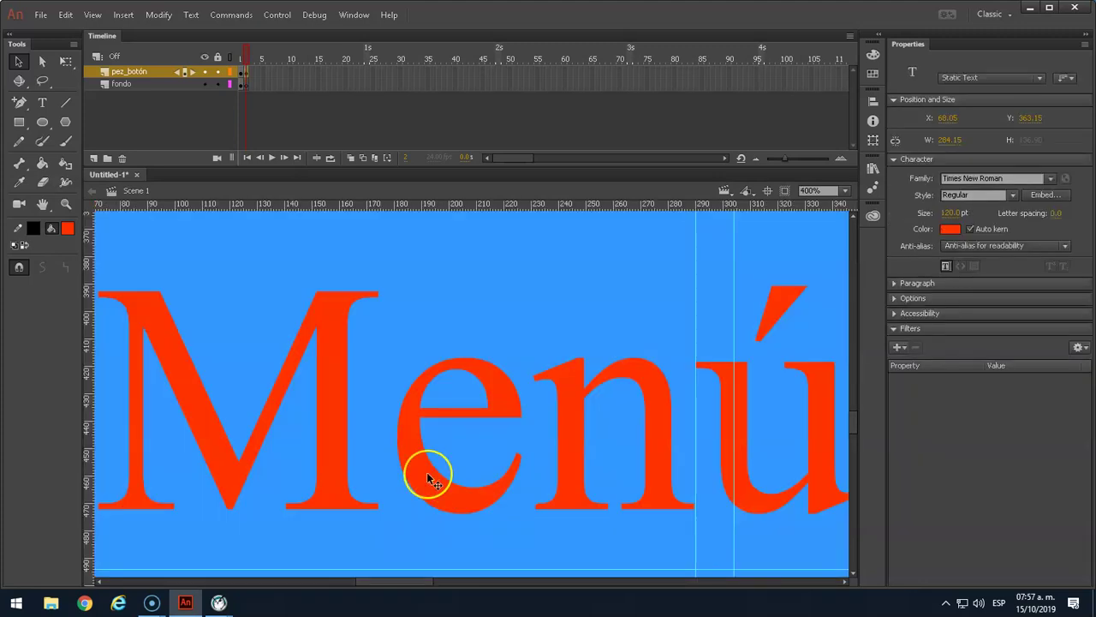
pyautogui.scroll(-1, 428, 477)
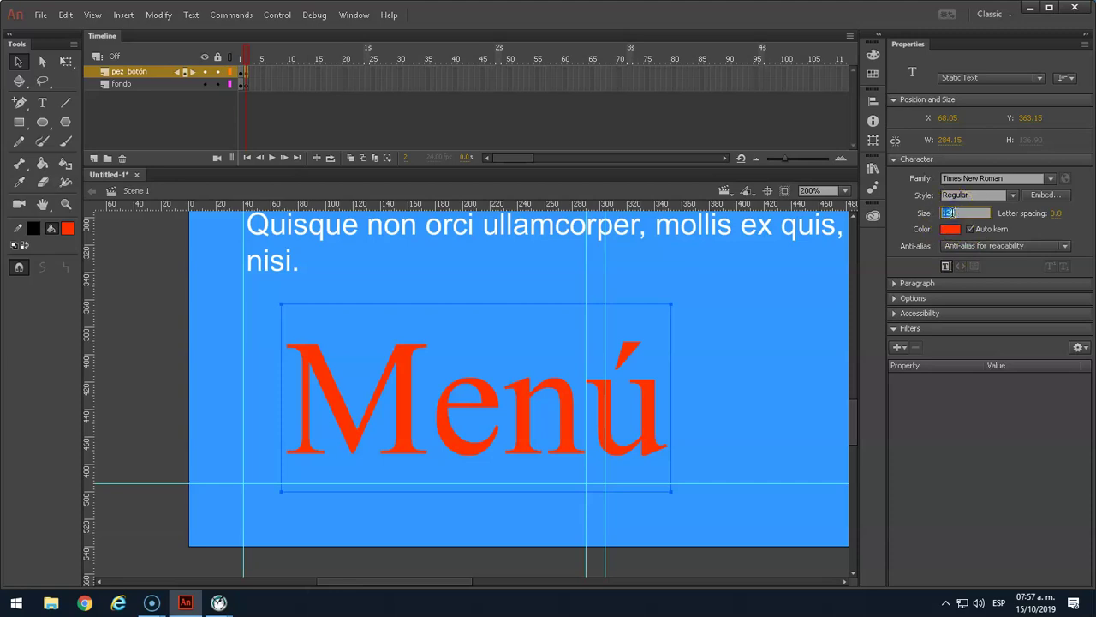
pyautogui.click(949, 212)
pyautogui.write('40')
pyautogui.press('Return')
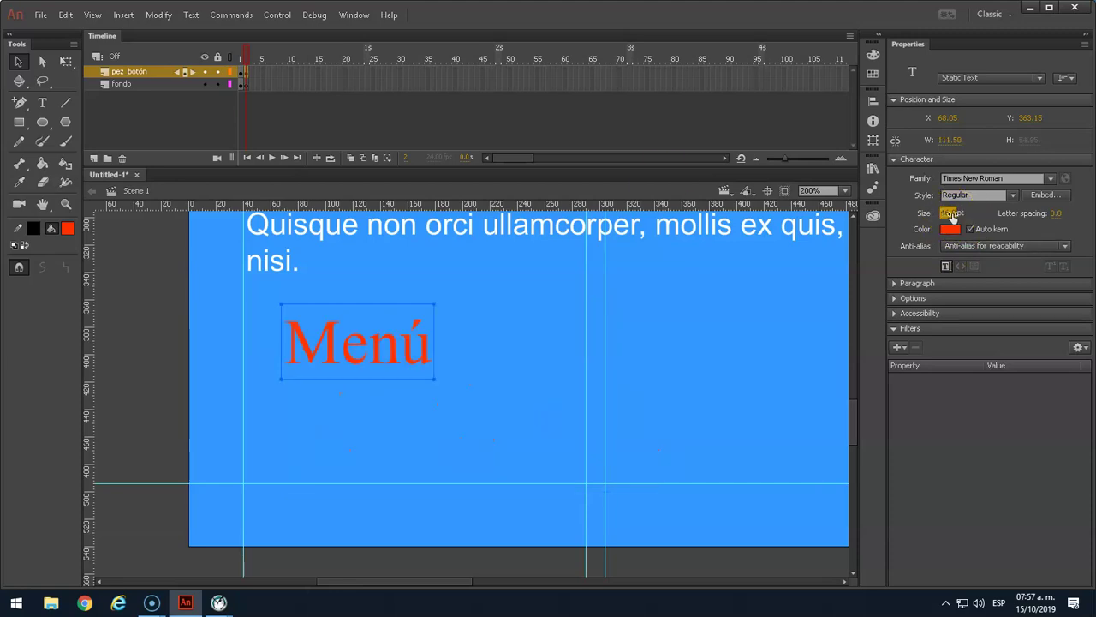
pyautogui.moveTo(308, 354); pyautogui.dragTo(294, 473)
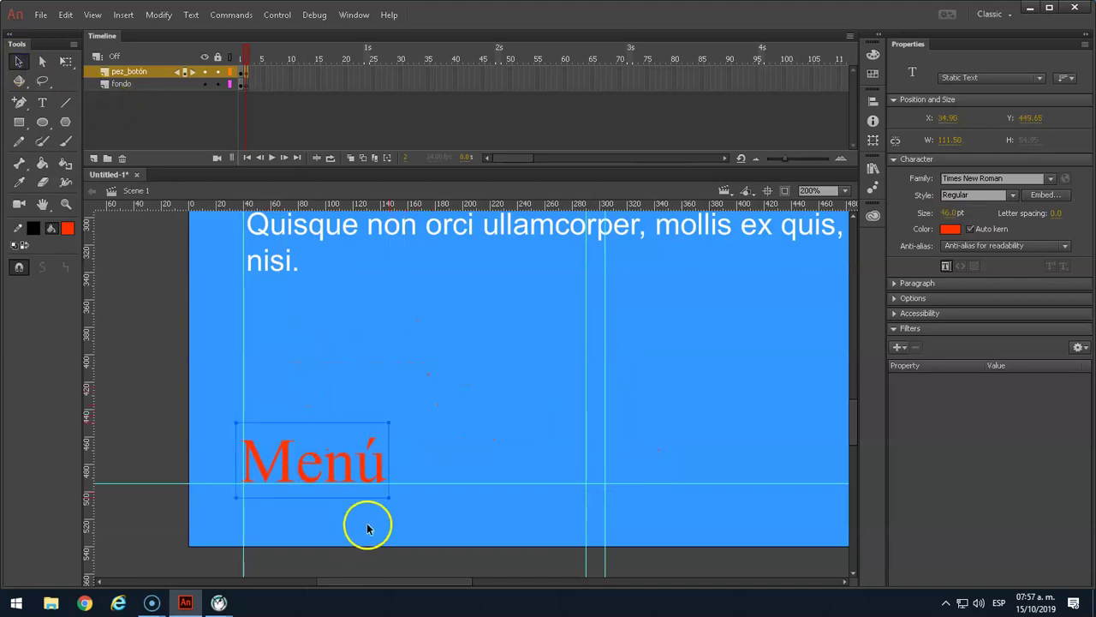
# Step: Convert the "Menú" text to a Button symbol named "menu"
pyautogui.press('F8')
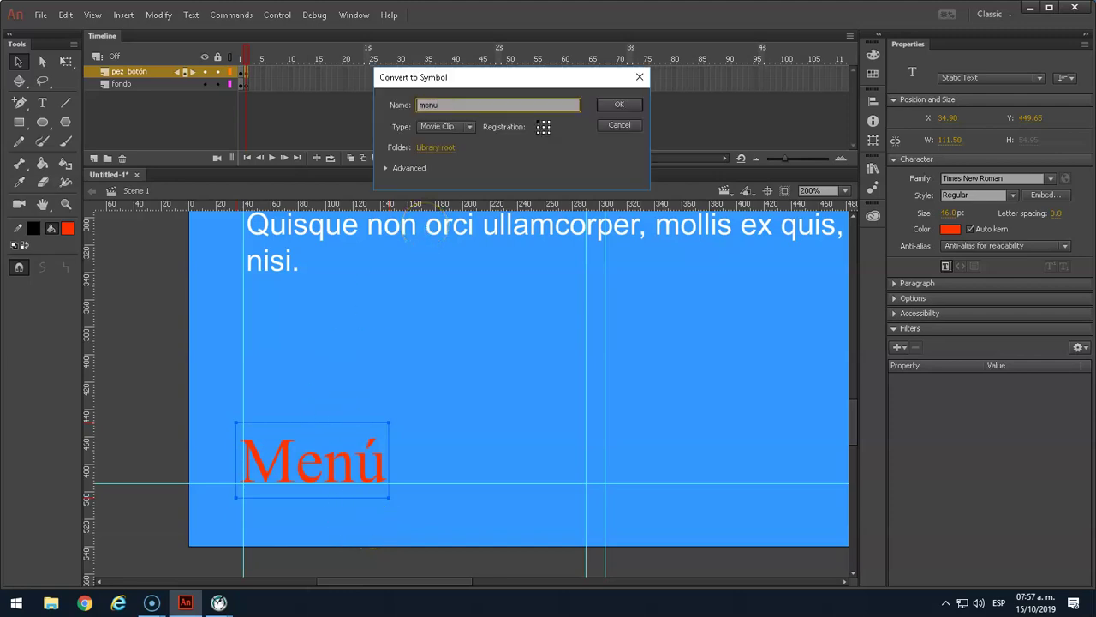
pyautogui.click(446, 126)
pyautogui.click(441, 149)
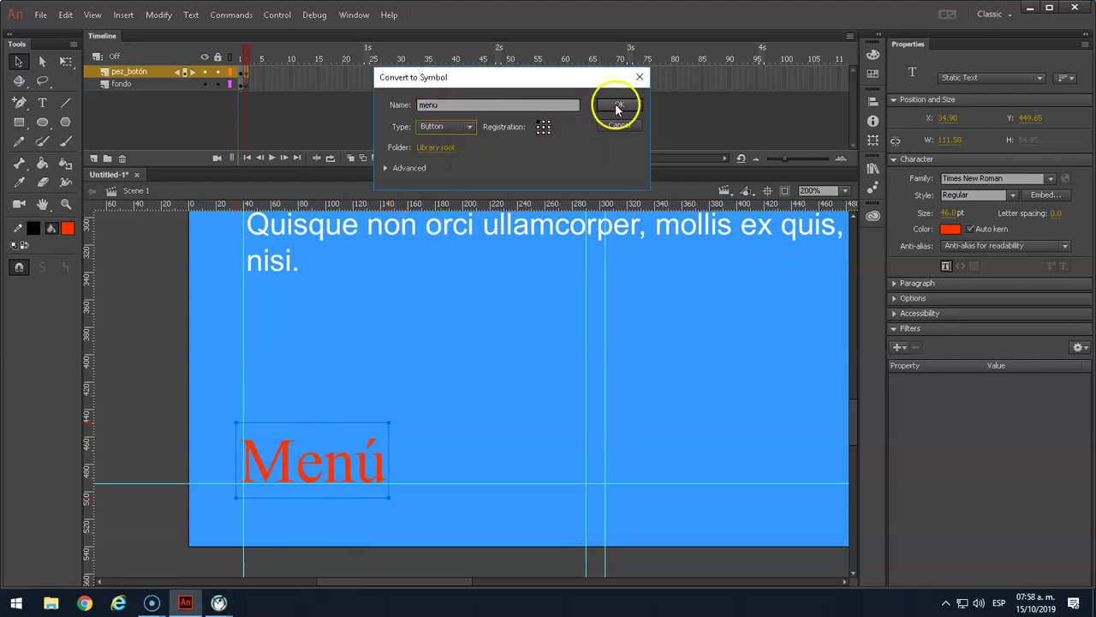
pyautogui.click(617, 105)
# Step: Inside the menu button, insert a keyframe in the Over state and convert its text to a movie clip named "menu_brinca"
pyautogui.doubleClick(346, 459)
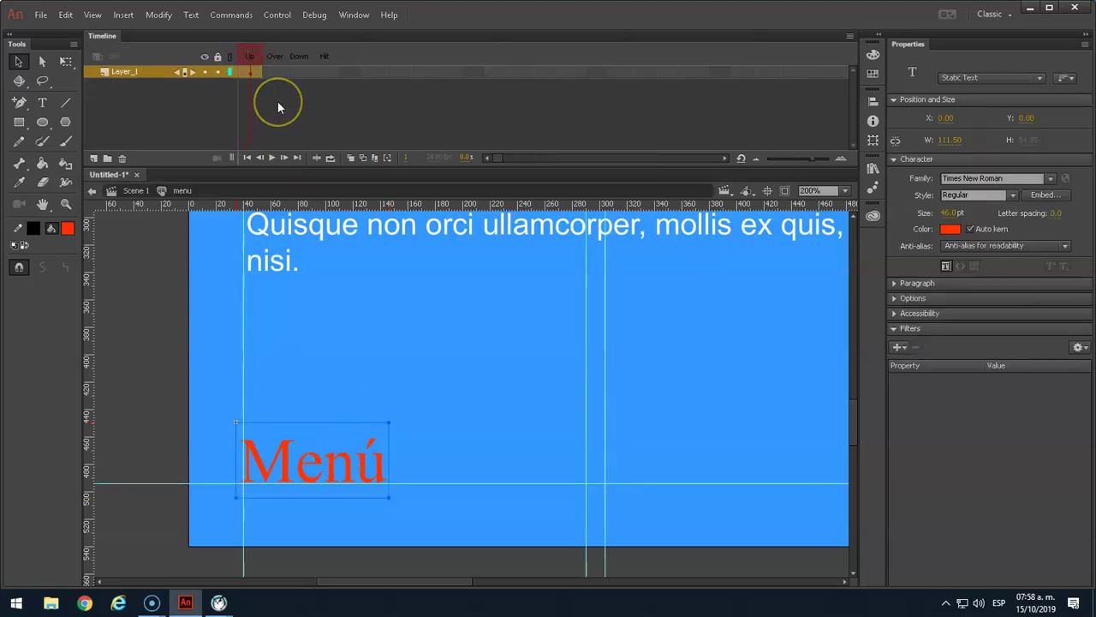
pyautogui.press('F6')
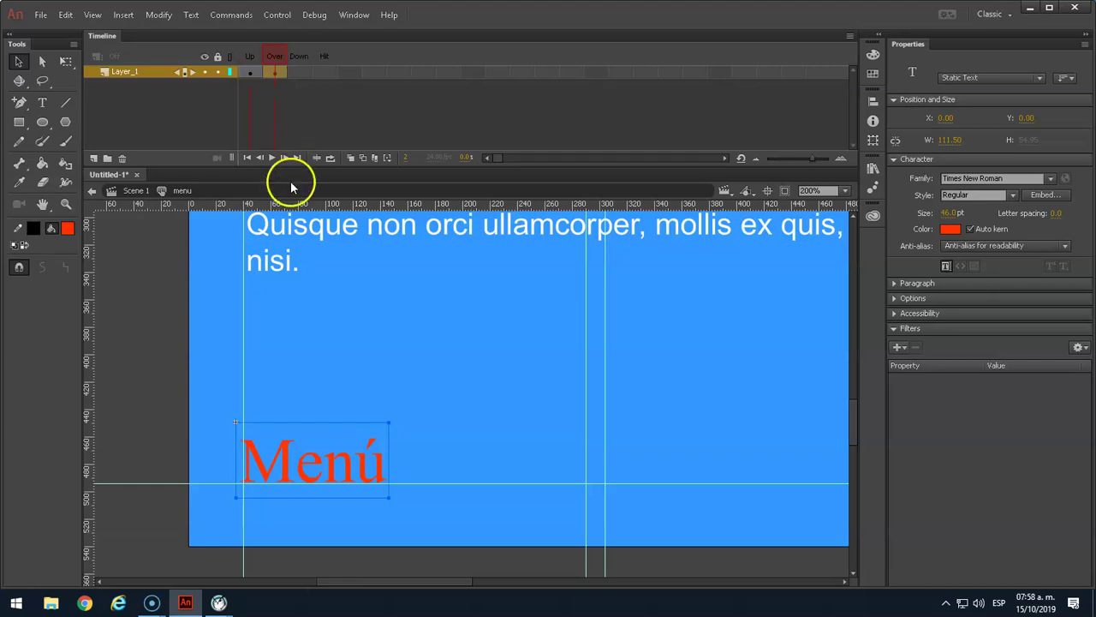
pyautogui.press('F8')
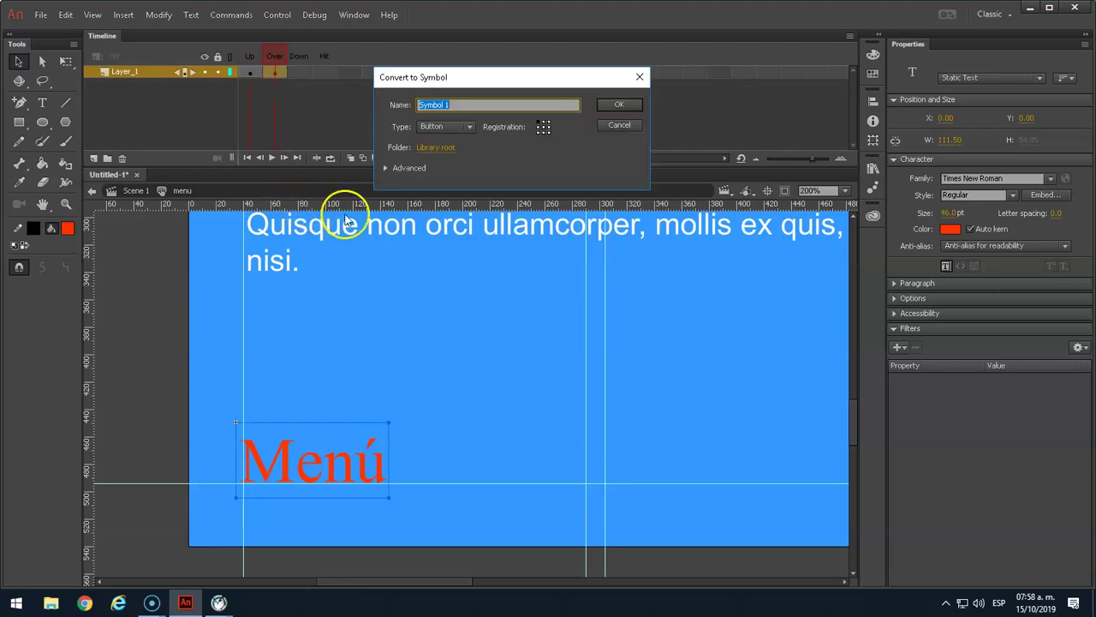
pyautogui.write('menu_brine')
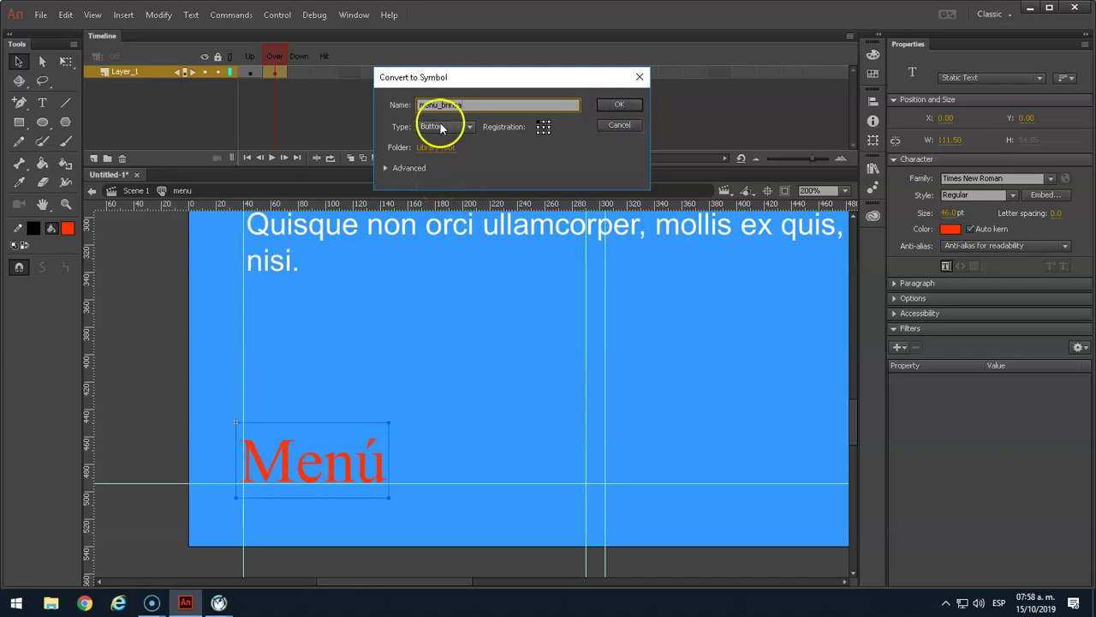
pyautogui.click(442, 127)
pyautogui.click(446, 145)
pyautogui.click(621, 107)
# Step: Open the menu_brinca clip for editing and create a classic tween on its first frame
pyautogui.doubleClick(326, 465)
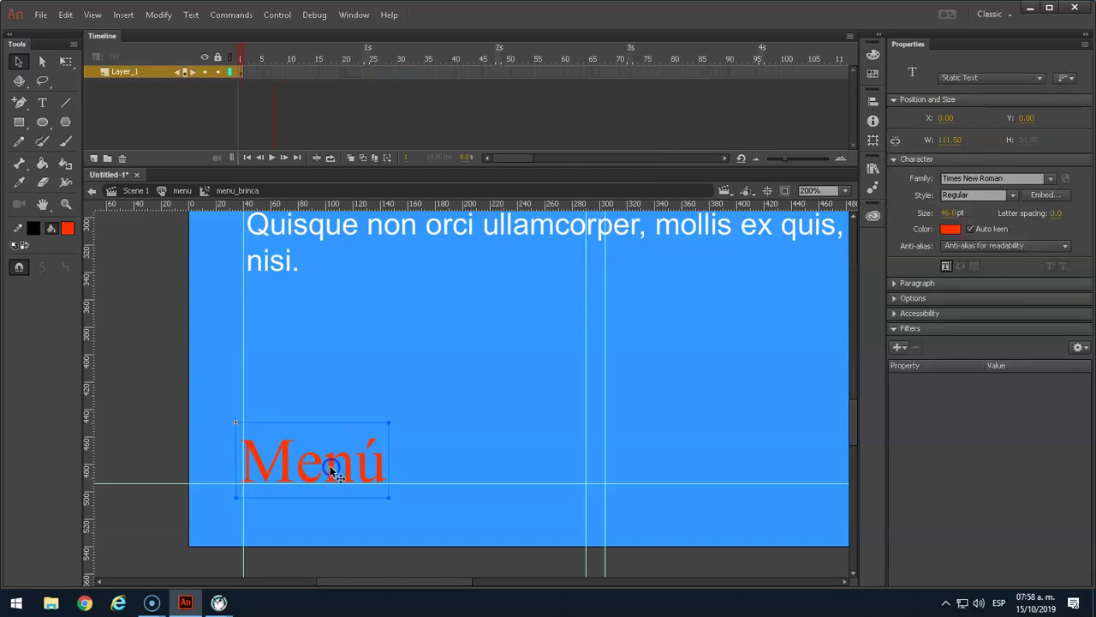
pyautogui.click(242, 74)
pyautogui.rightClick(243, 76)
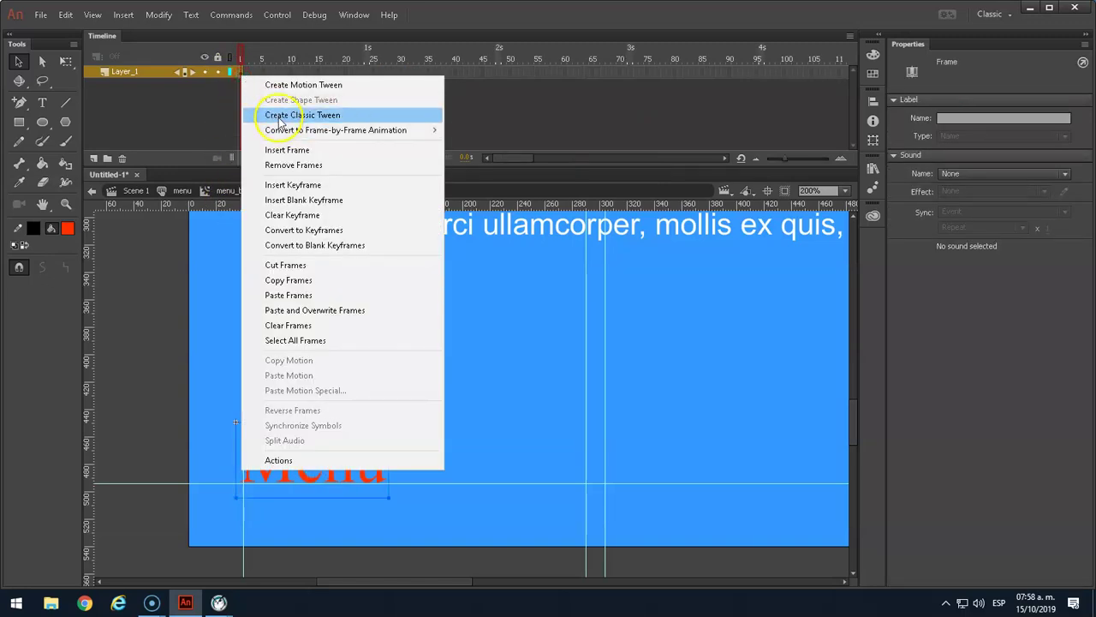
pyautogui.click(280, 119)
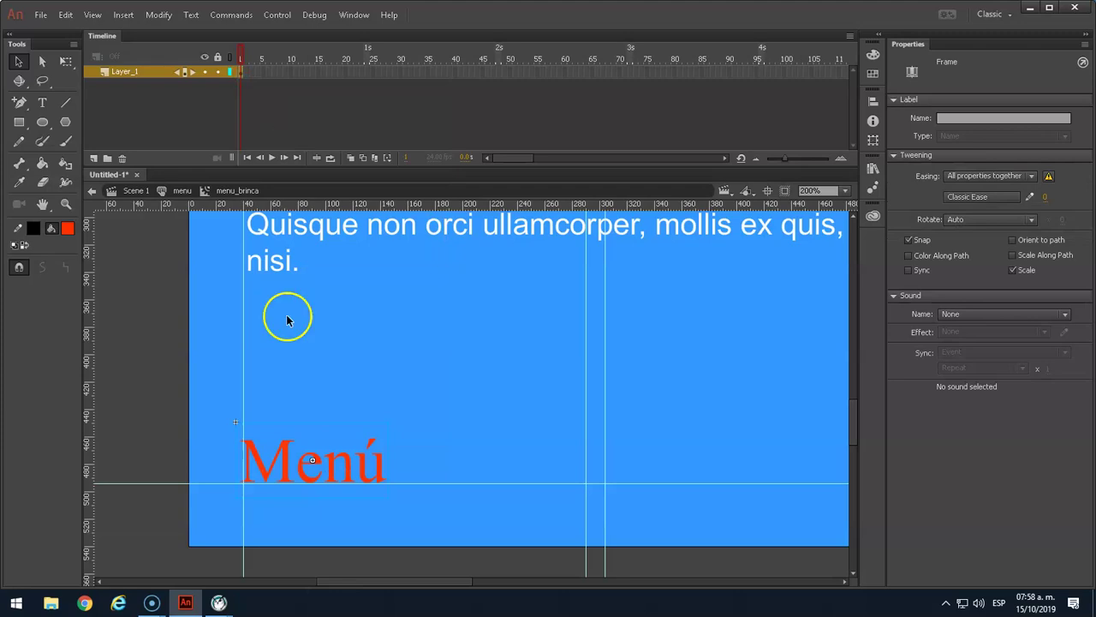
# Step: Insert keyframes at frames 4 and 3 of the menu_brinca tween
pyautogui.click(251, 77)
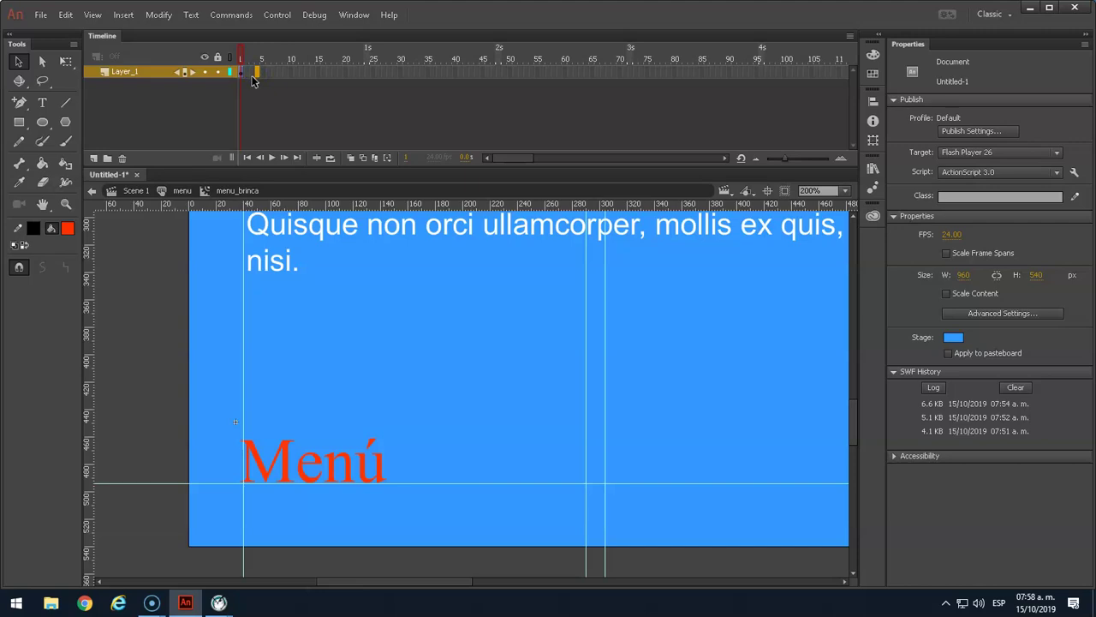
pyautogui.click(258, 78)
pyautogui.moveTo(258, 78); pyautogui.dragTo(251, 75)
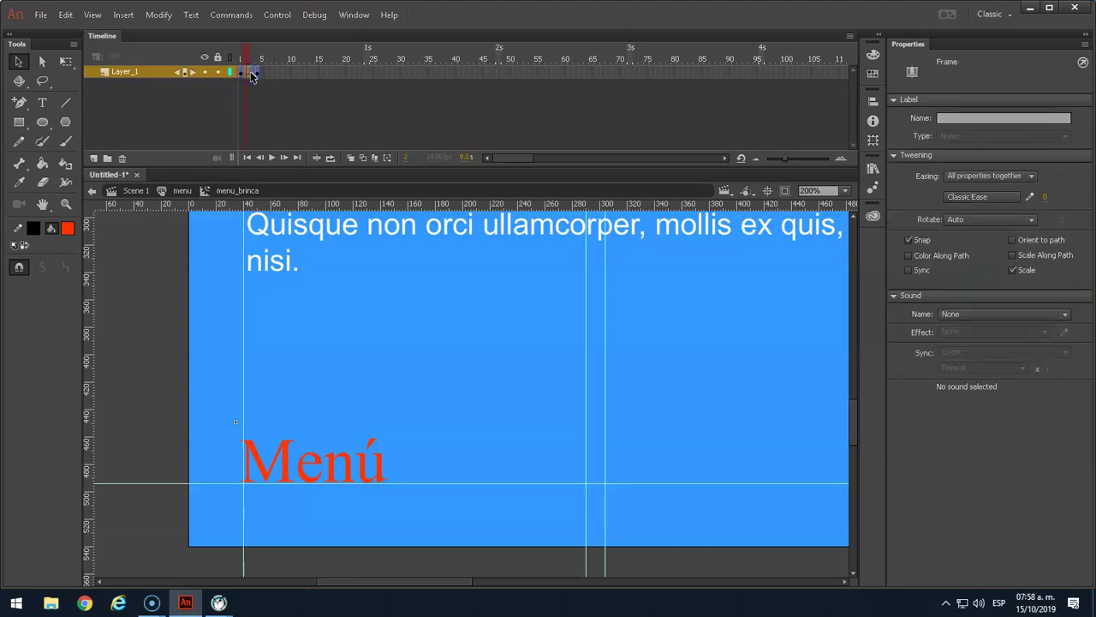
pyautogui.click(286, 448)
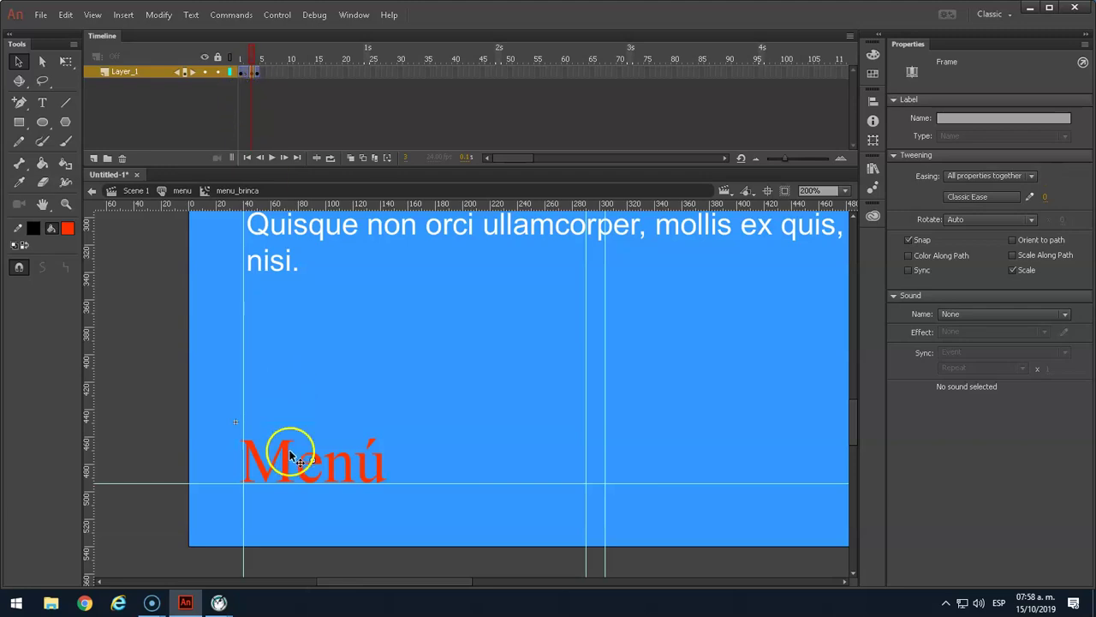
pyautogui.click(241, 75)
pyautogui.moveTo(241, 75); pyautogui.dragTo(266, 77)
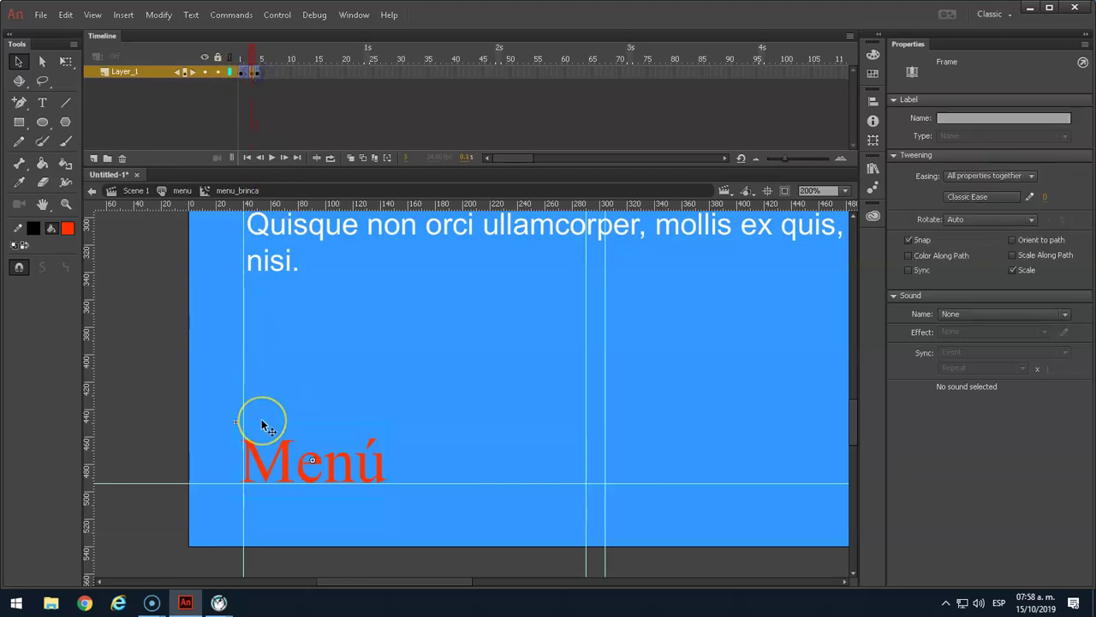
# Step: Squash the "Menú" text at frame 3 to about 128 px wide and 38 px high, and nudge it up slightly
pyautogui.press('q')
pyautogui.click(296, 459)
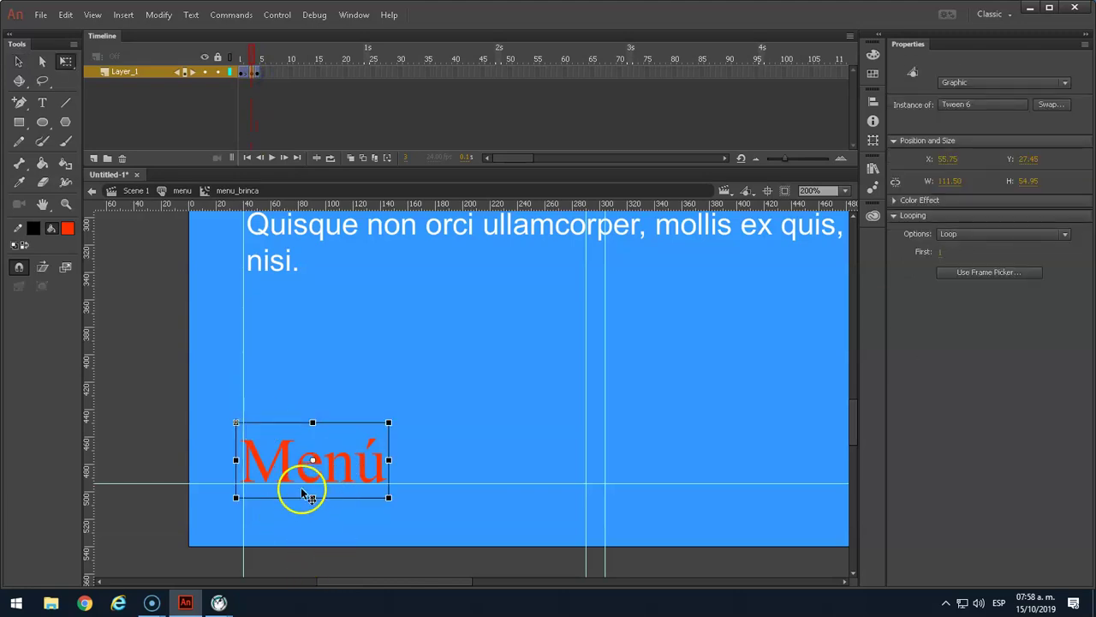
pyautogui.moveTo(313, 421); pyautogui.dragTo(314, 443)
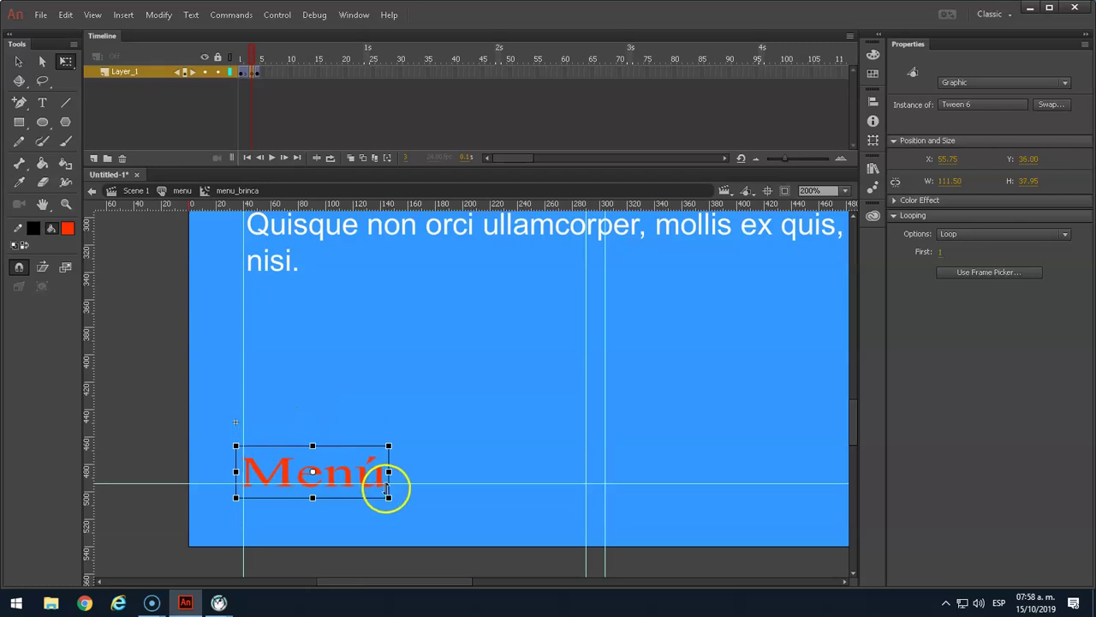
pyautogui.moveTo(394, 473); pyautogui.dragTo(399, 472)
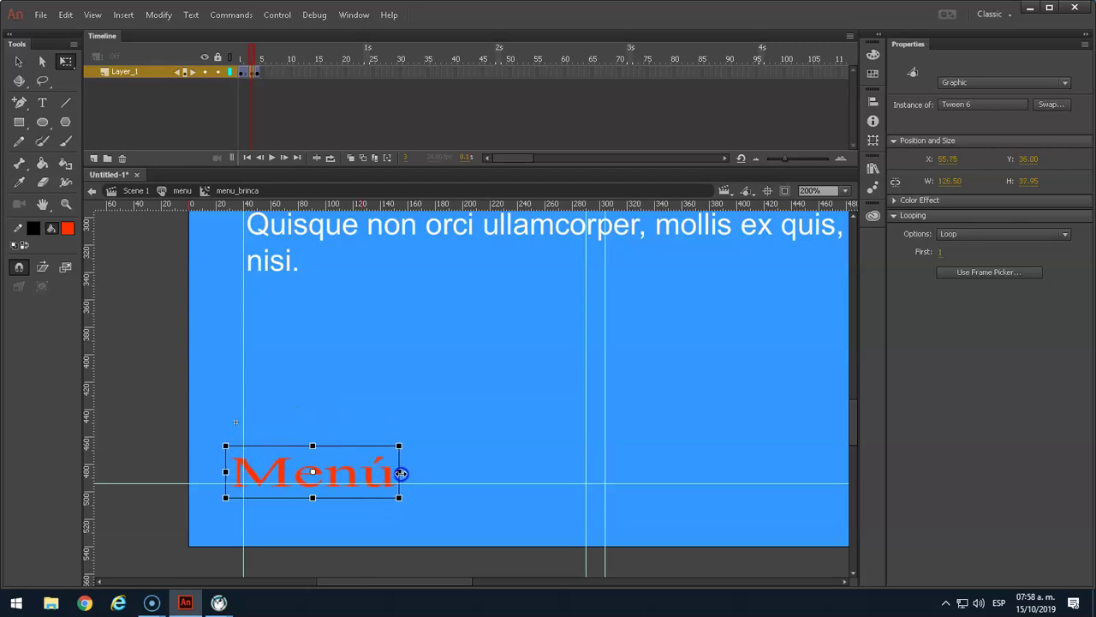
pyautogui.press('Up')
pyautogui.press('Up')
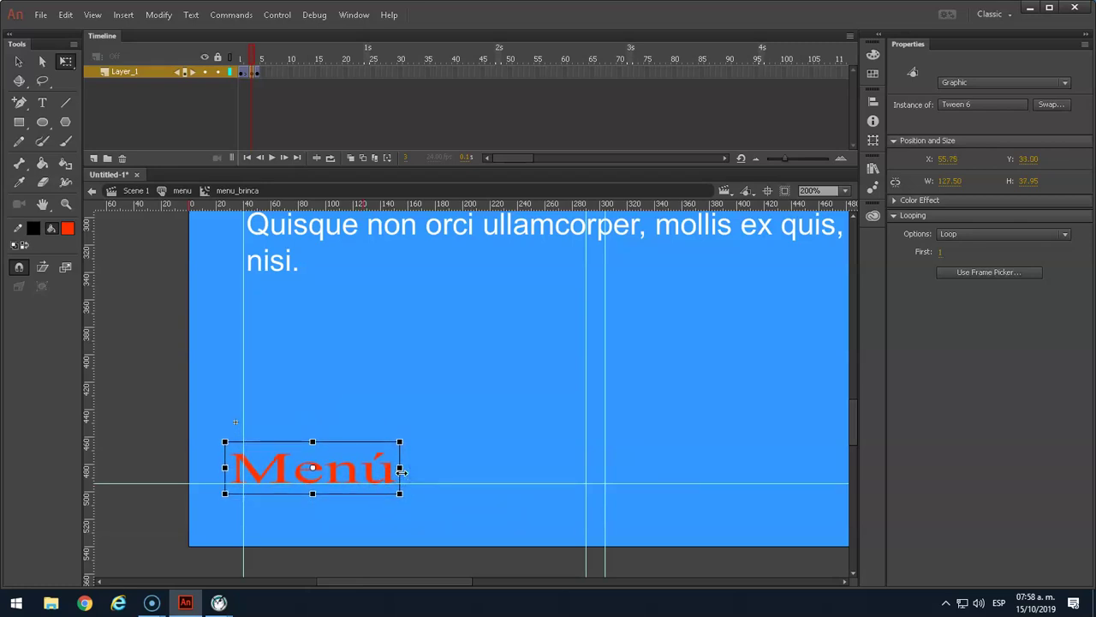
# Step: Place the tween's last keyframe at frame 7 and make its "Menú" text slightly narrower and raised above the lower guide
pyautogui.click(247, 59)
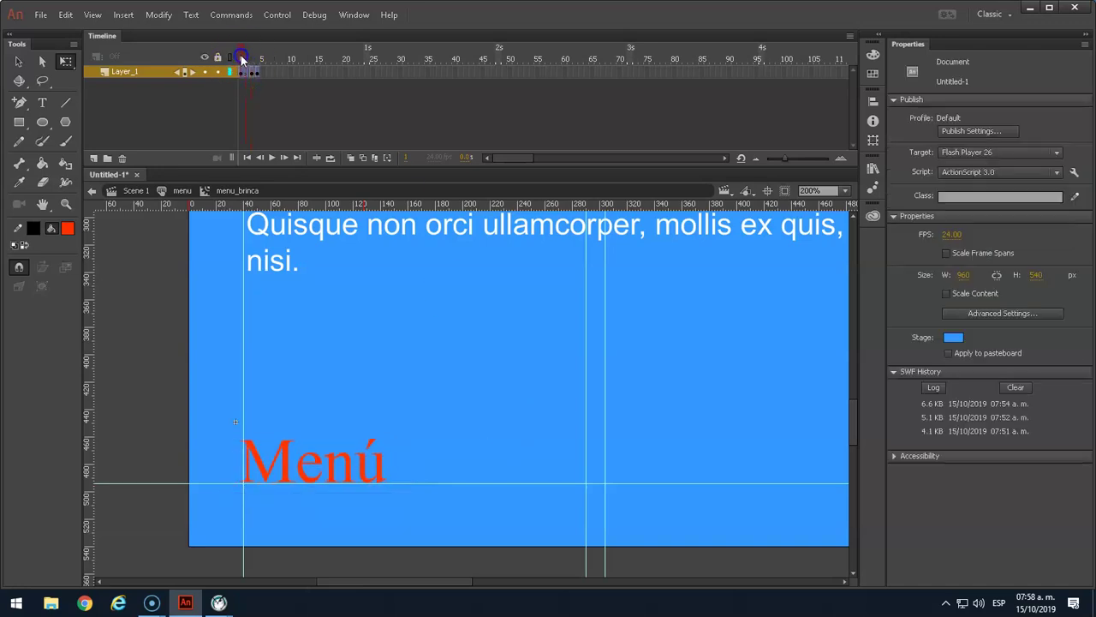
pyautogui.moveTo(247, 60); pyautogui.dragTo(255, 64)
pyautogui.click(260, 75)
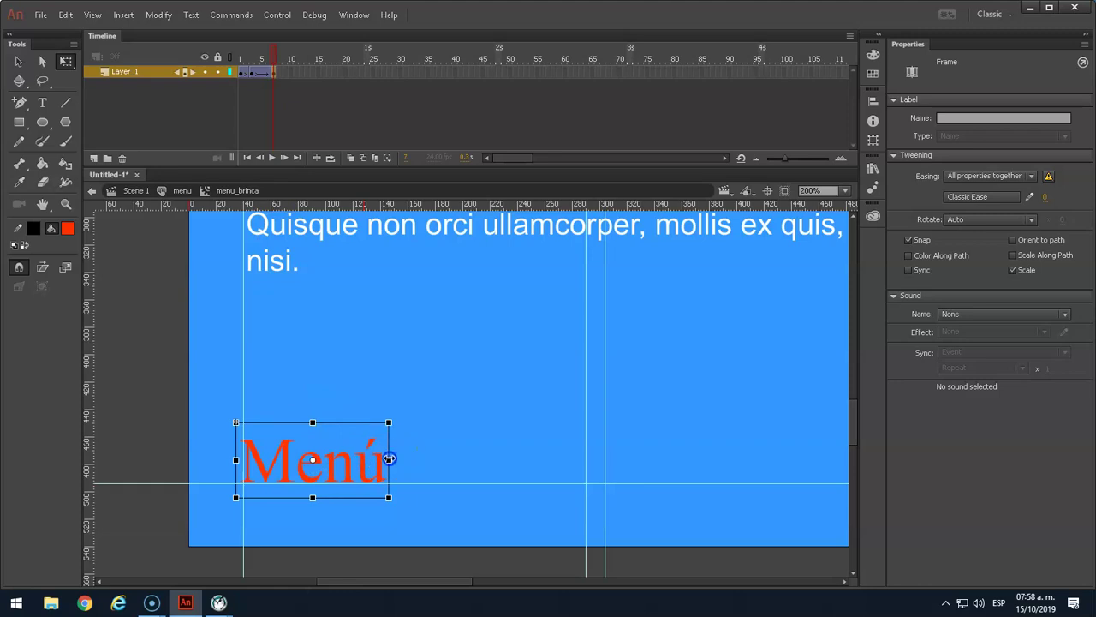
pyautogui.moveTo(389, 459); pyautogui.dragTo(382, 459)
pyautogui.click(273, 450)
pyautogui.moveTo(273, 450); pyautogui.dragTo(275, 388)
# Step: Insert a keyframe at frame 10 of the menu_brinca tween, rotate its "Menú" text slightly counterclockwise, and preview the motion
pyautogui.click(290, 72)
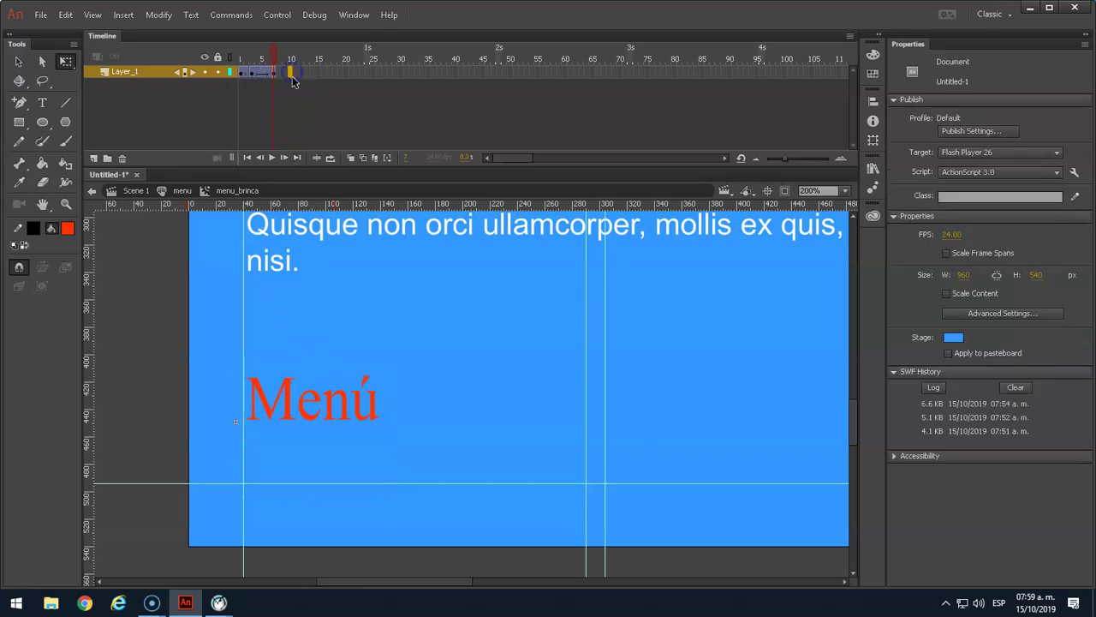
pyautogui.click(293, 81)
pyautogui.moveTo(384, 360); pyautogui.dragTo(393, 328)
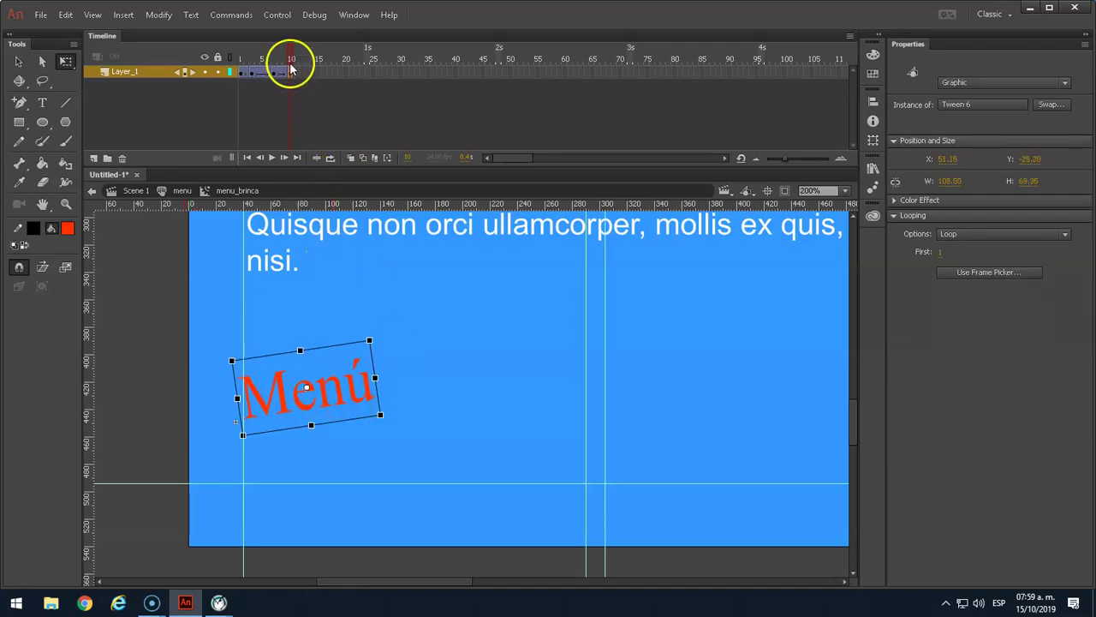
pyautogui.click(241, 58)
pyautogui.moveTo(241, 72); pyautogui.dragTo(291, 77)
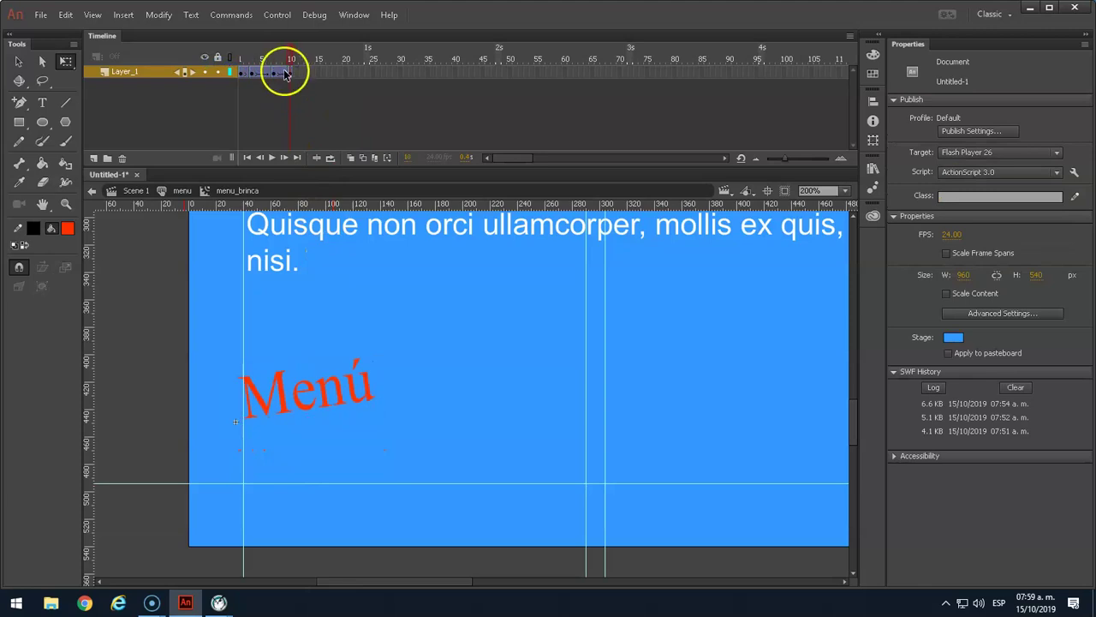
# Step: Copy the frame 7 keyframe of the menu_brinca clip and paste it at frame 14
pyautogui.click(274, 72)
pyautogui.rightClick(275, 73)
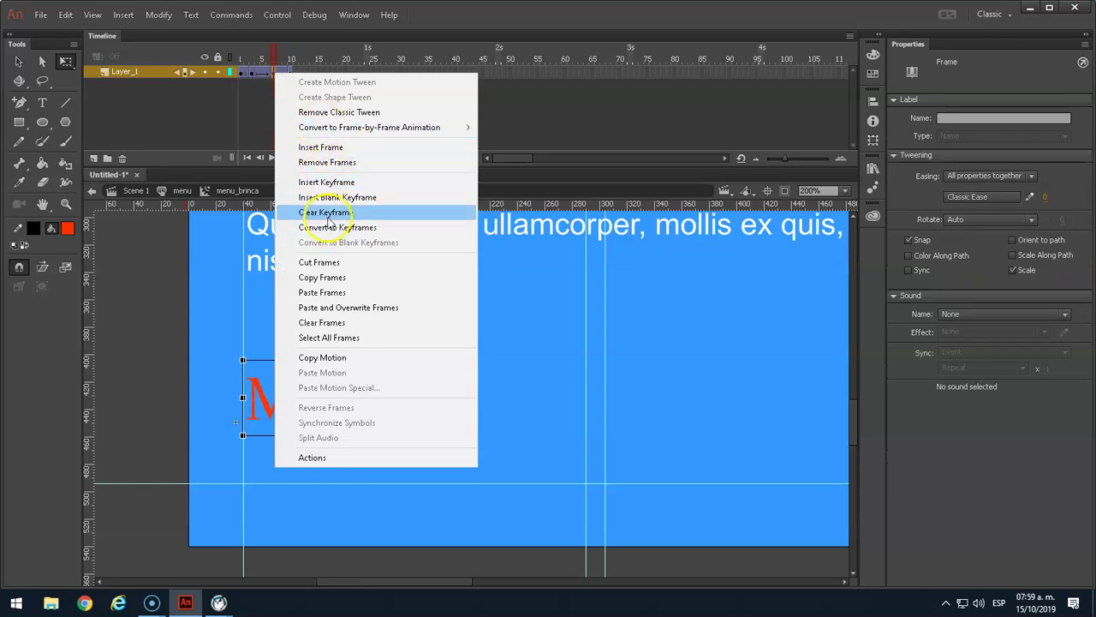
pyautogui.click(314, 278)
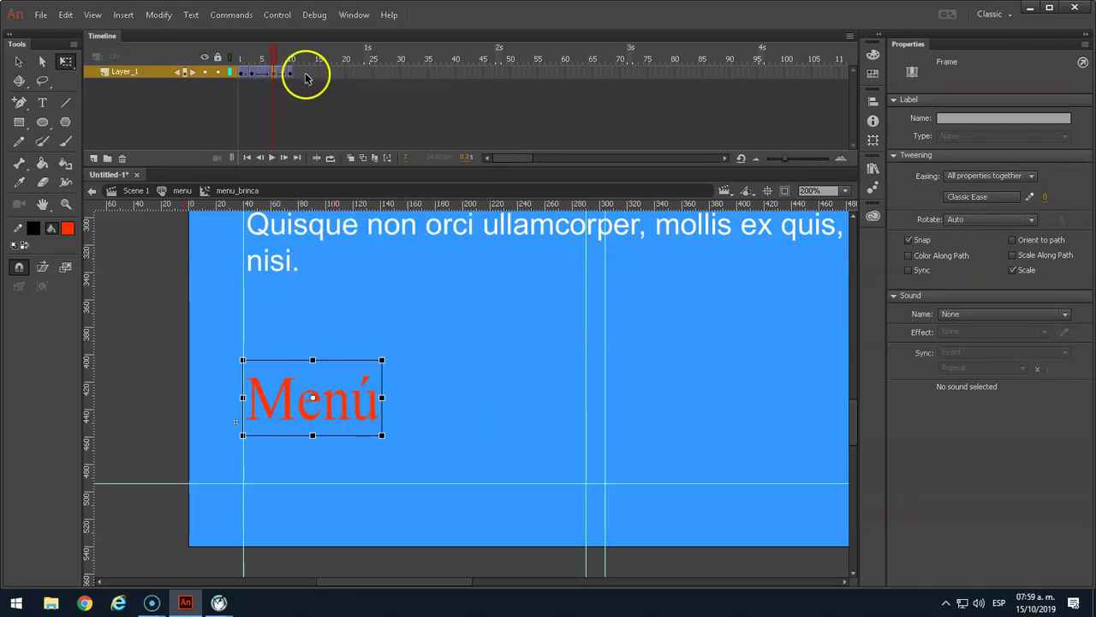
pyautogui.click(309, 73)
pyautogui.rightClick(309, 73)
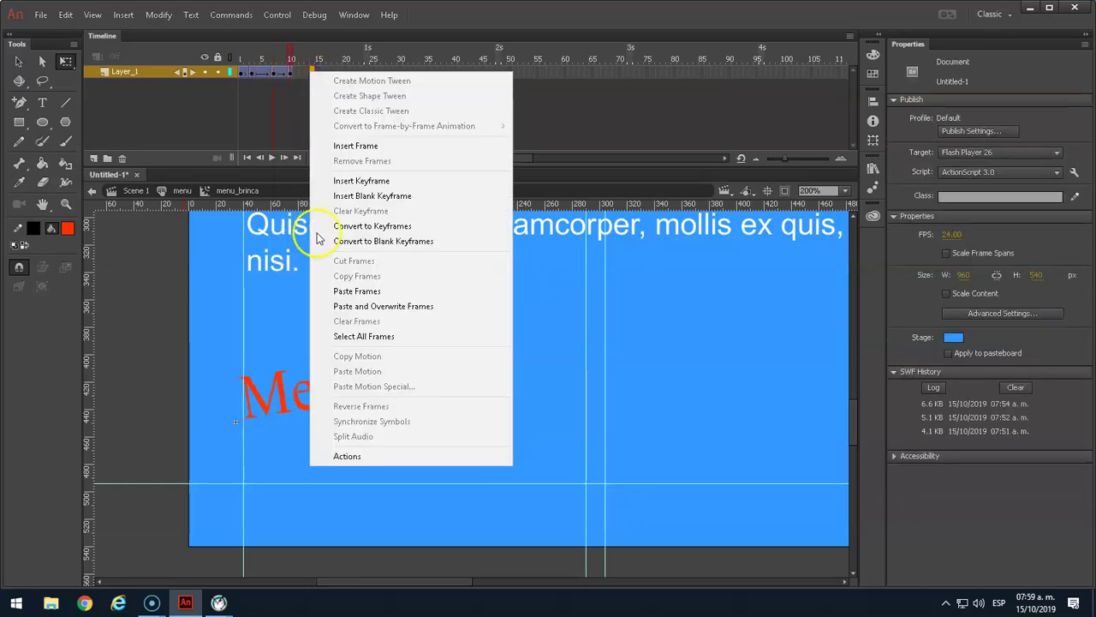
pyautogui.click(349, 292)
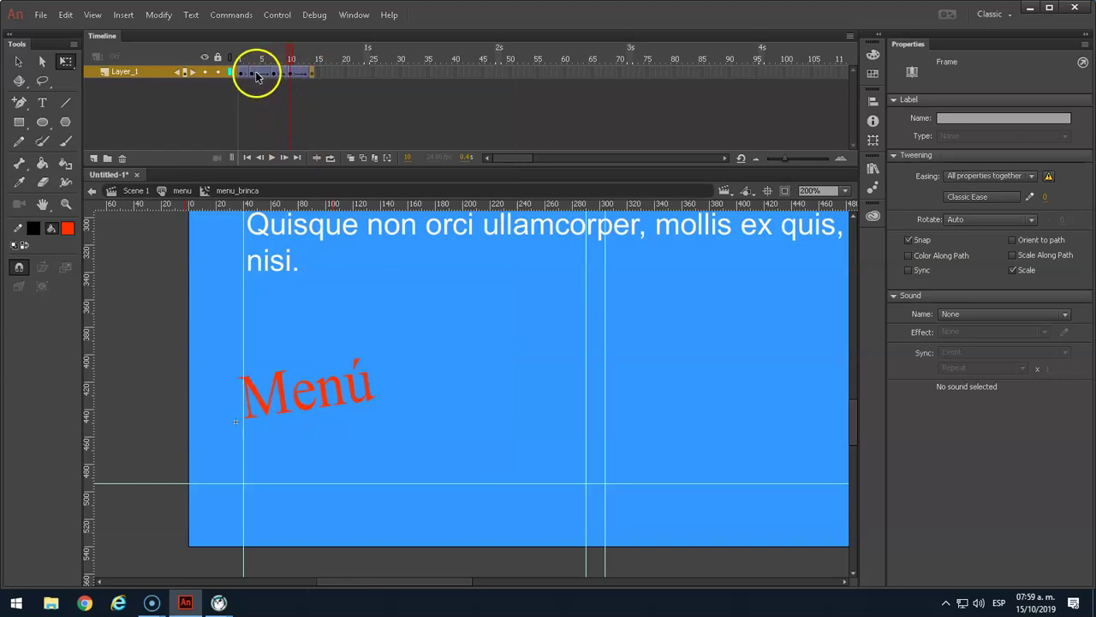
# Step: Copy the squashed-text keyframe at frame 3 and paste it at frame 17, overwriting existing content
pyautogui.click(251, 73)
pyautogui.rightClick(251, 74)
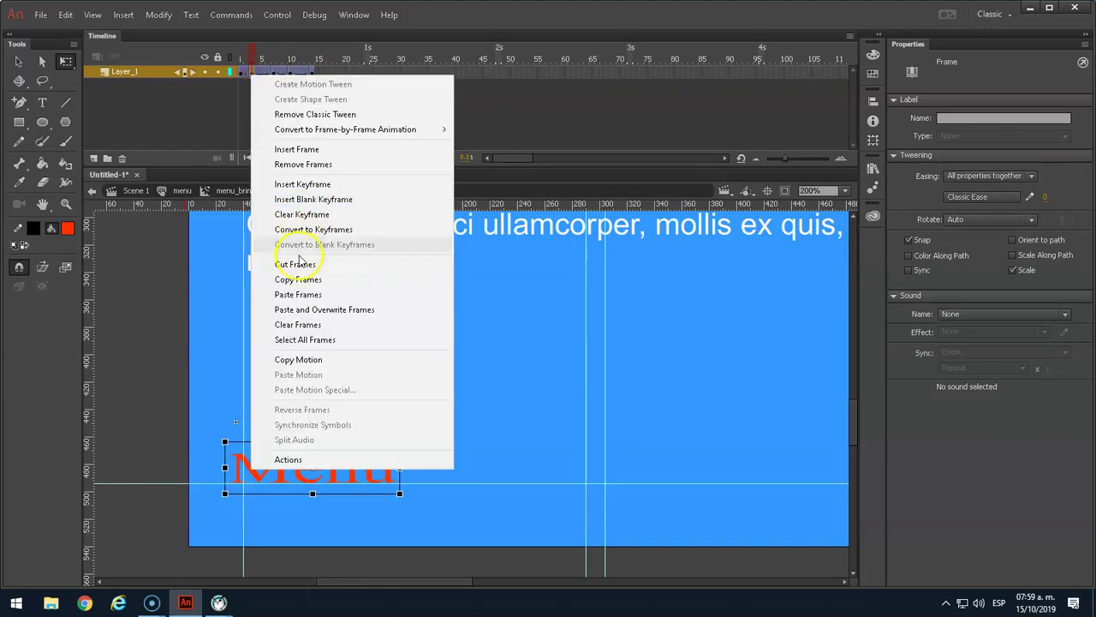
pyautogui.click(302, 280)
pyautogui.click(324, 72)
pyautogui.rightClick(328, 74)
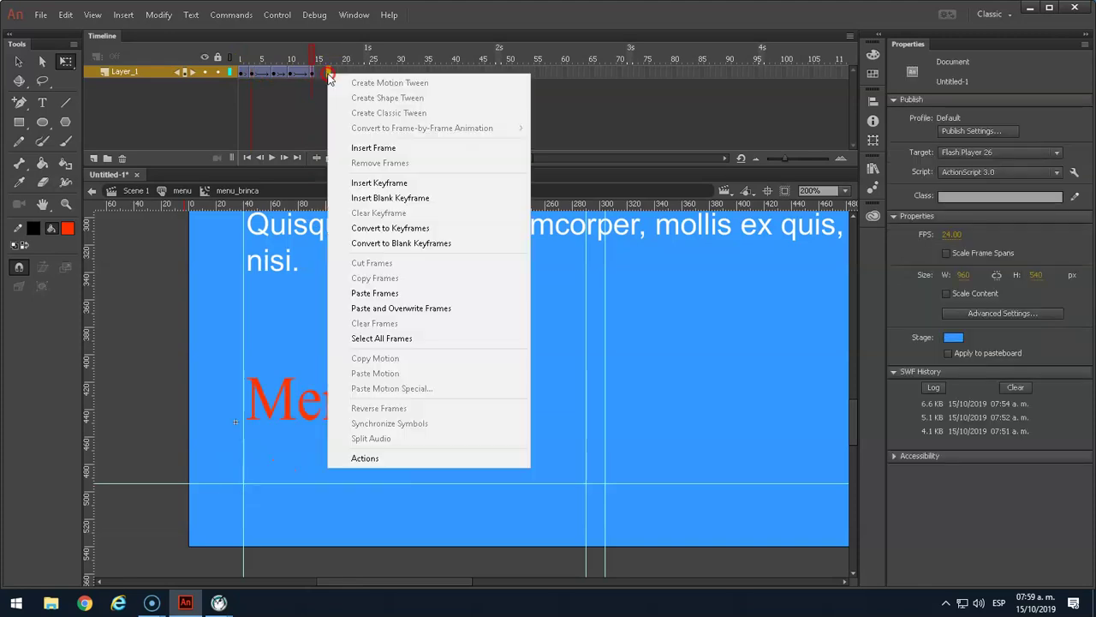
pyautogui.click(364, 308)
# Step: Copy the first keyframe of the menu_brinca clip, paste it at frame 19, and preview the bounce
pyautogui.click(242, 74)
pyautogui.rightClick(242, 74)
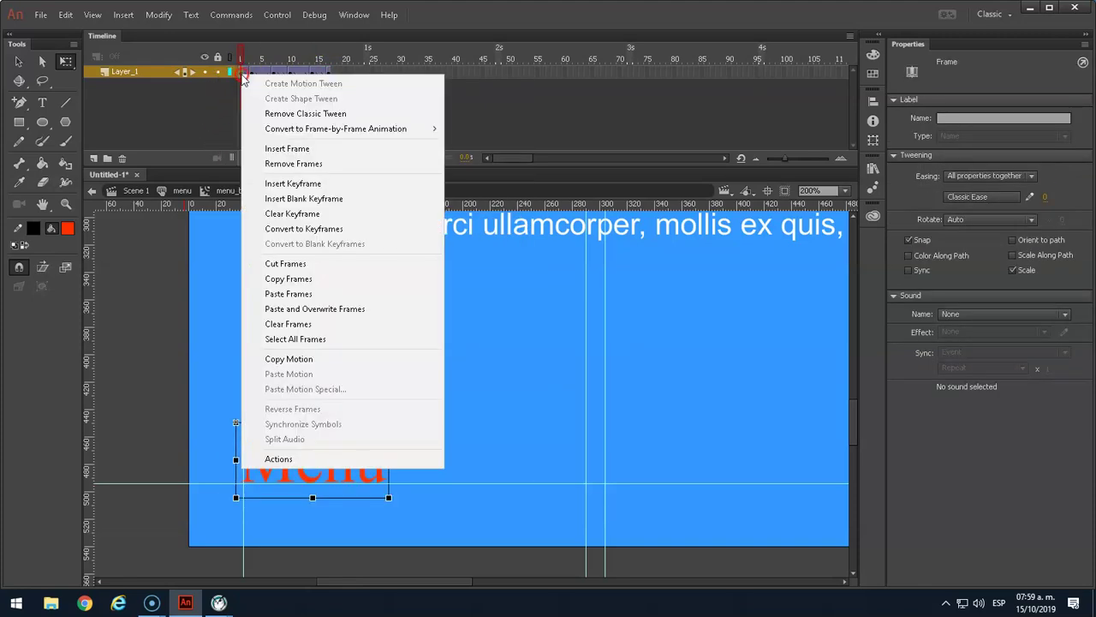
pyautogui.click(289, 280)
pyautogui.click(336, 73)
pyautogui.rightClick(341, 73)
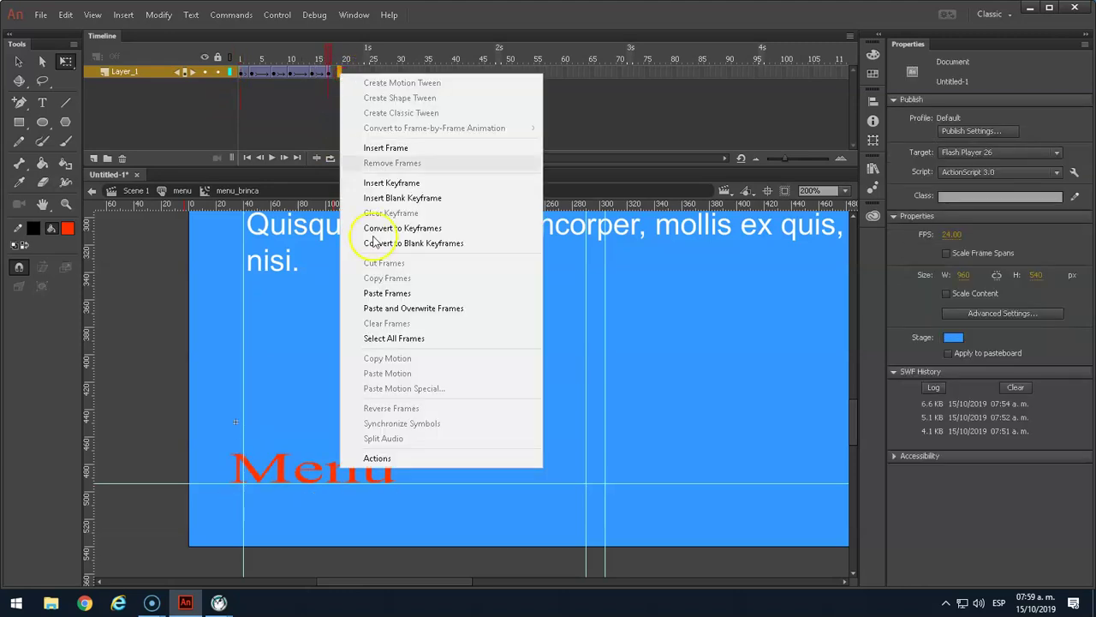
pyautogui.click(387, 293)
pyautogui.moveTo(306, 56); pyautogui.dragTo(346, 101)
# Step: Leave symbol editing, return to the main Scene 1 timeline, and fit the stage in view
pyautogui.hotkey('ctrl', '-')
pyautogui.hotkey('ctrl', '-')
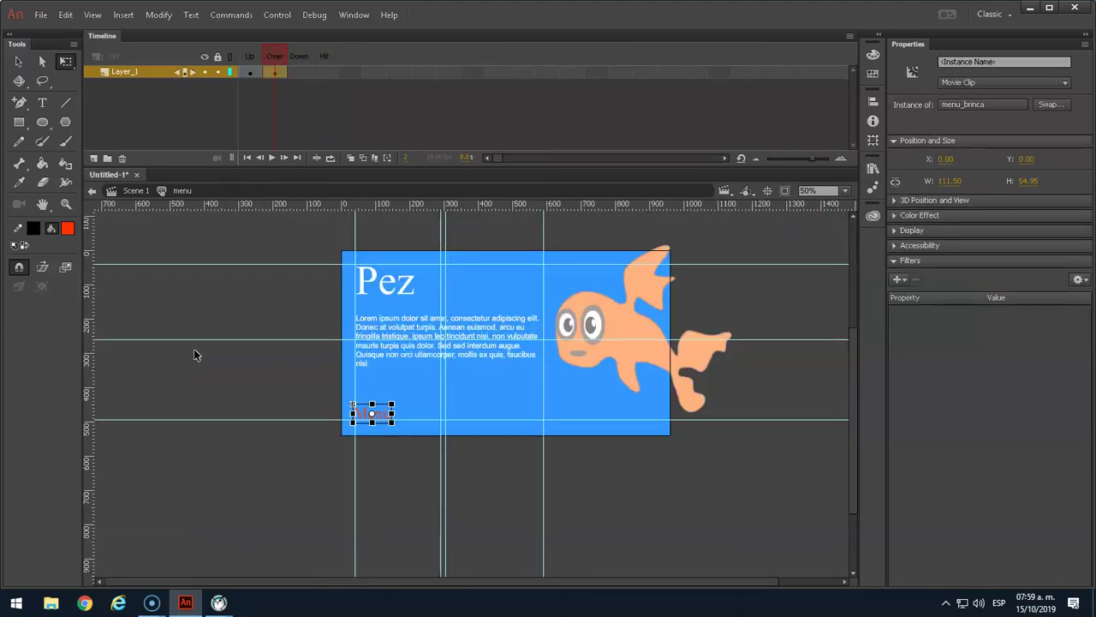
pyautogui.hotkey('ctrl', '2')
pyautogui.doubleClick(299, 314)
pyautogui.click(215, 247)
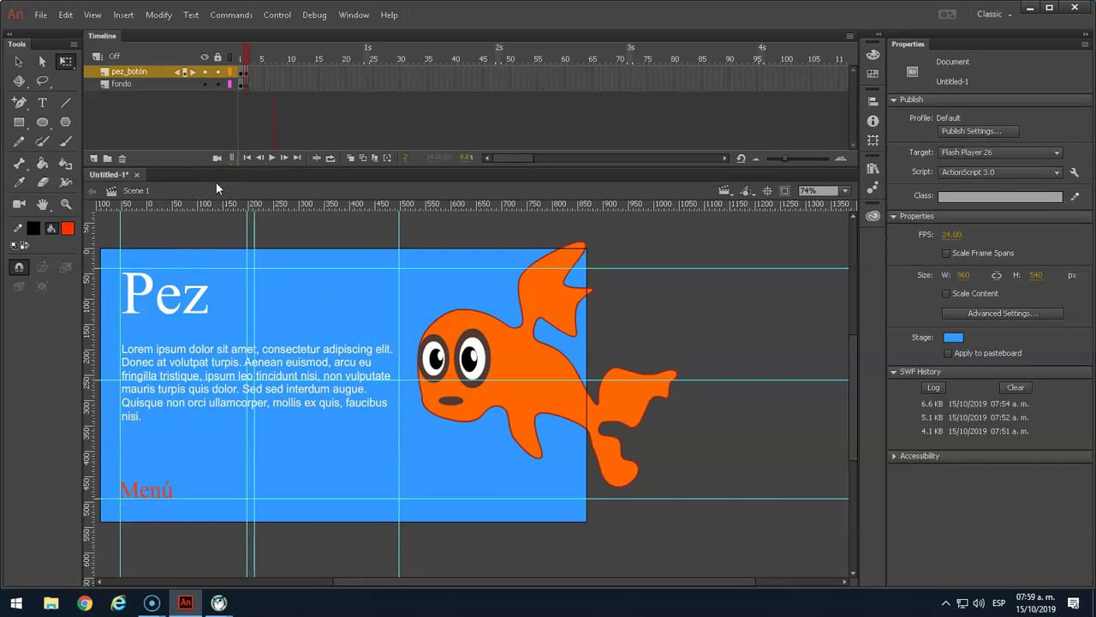
# Step: Open the Actions window for frame 2 of the pez_botón layer and place it over the lower part of the workspace
pyautogui.press('F9')
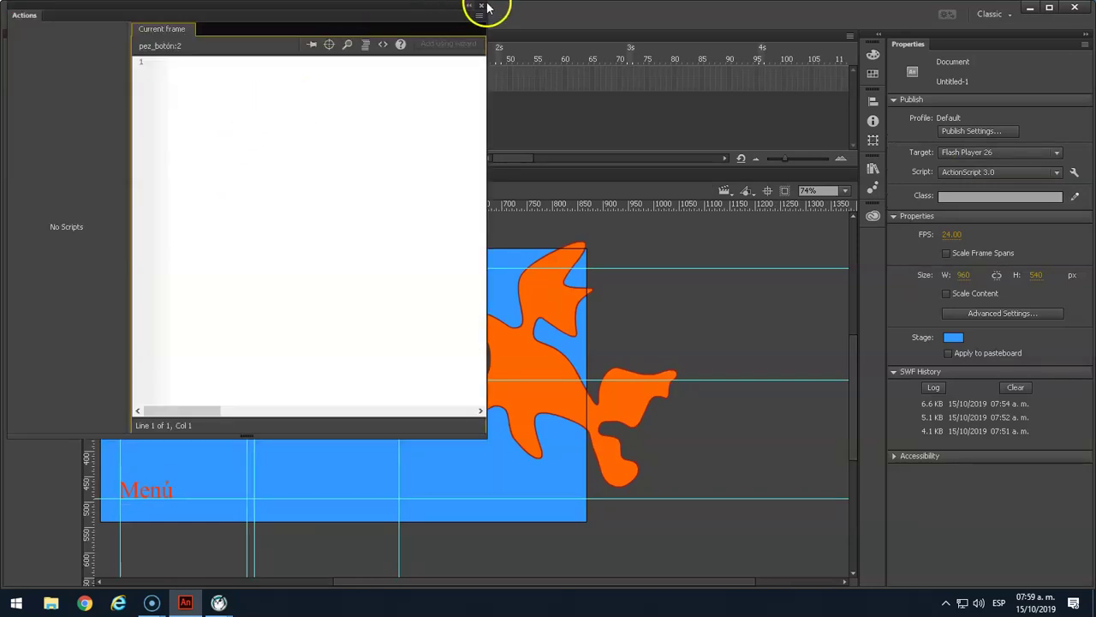
pyautogui.click(480, 9)
pyautogui.click(354, 15)
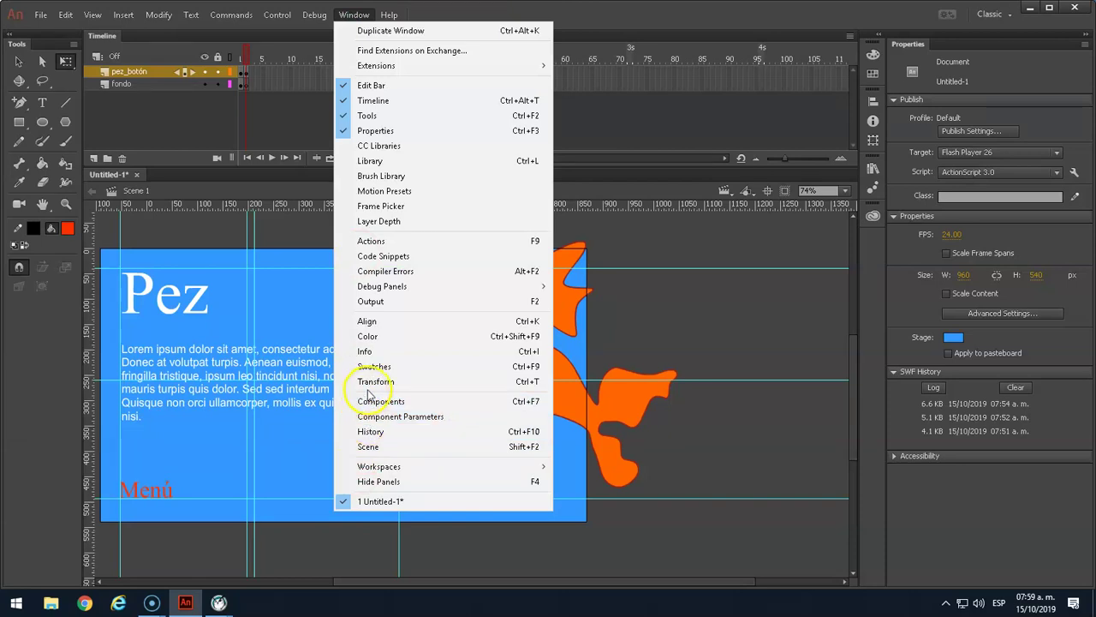
pyautogui.click(391, 243)
pyautogui.moveTo(330, 7); pyautogui.dragTo(700, 126)
pyautogui.click(40, 14)
pyautogui.click(41, 15)
pyautogui.hotkey('ctrl', 'n')
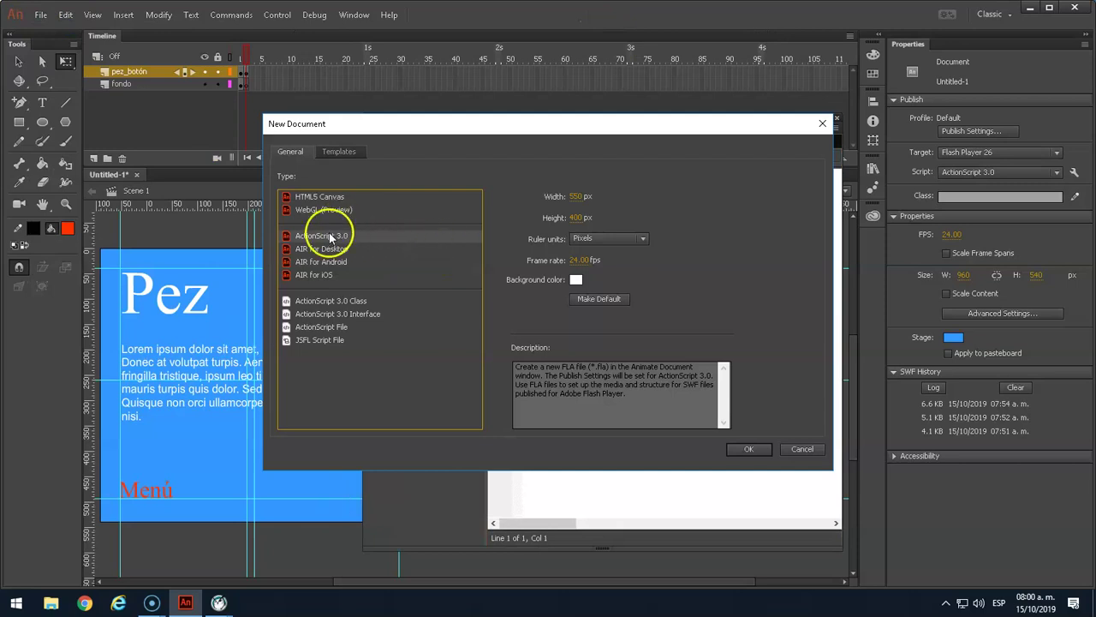
pyautogui.click(822, 124)
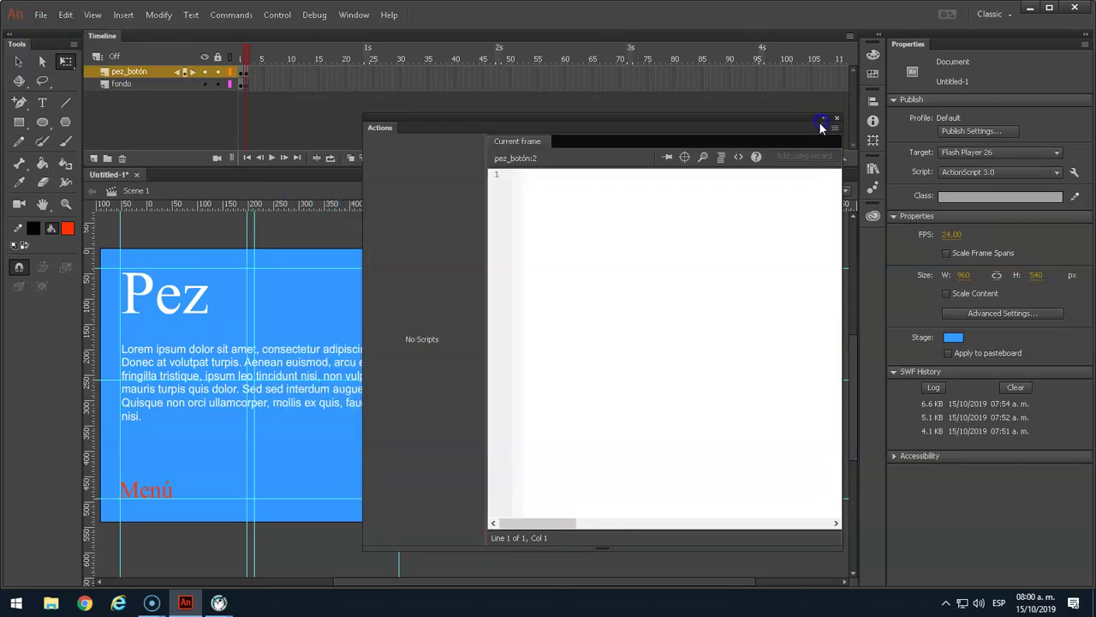
# Step: Open the Code Snippets window beside the script editor and test the movie before adding any code
pyautogui.click(740, 158)
pyautogui.moveTo(755, 300); pyautogui.dragTo(884, 268)
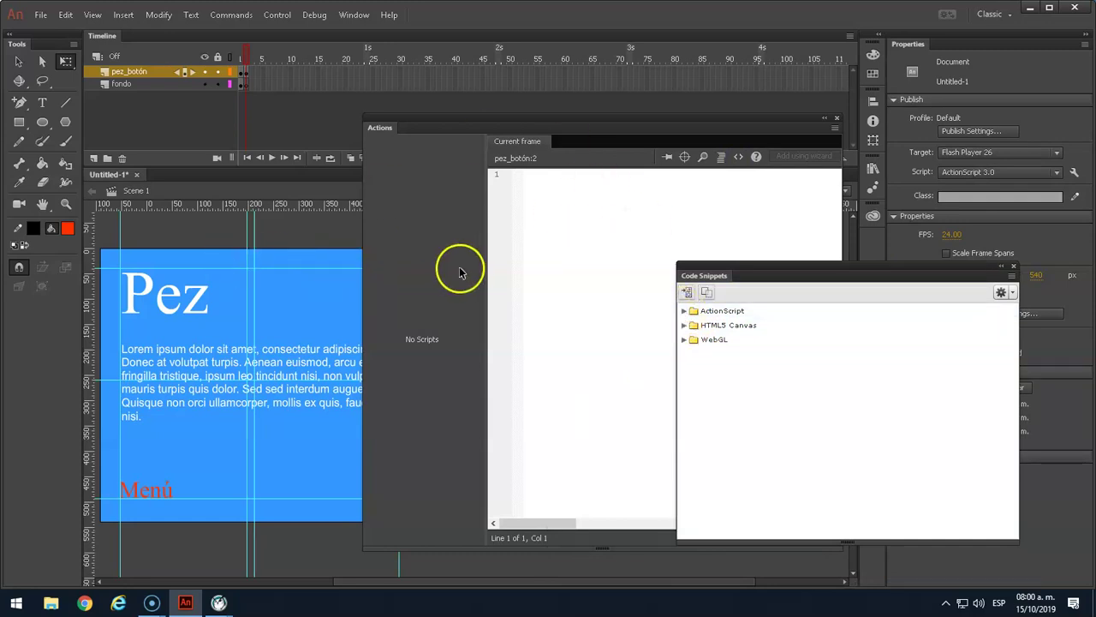
pyautogui.hotkey('ctrl', 'Return')
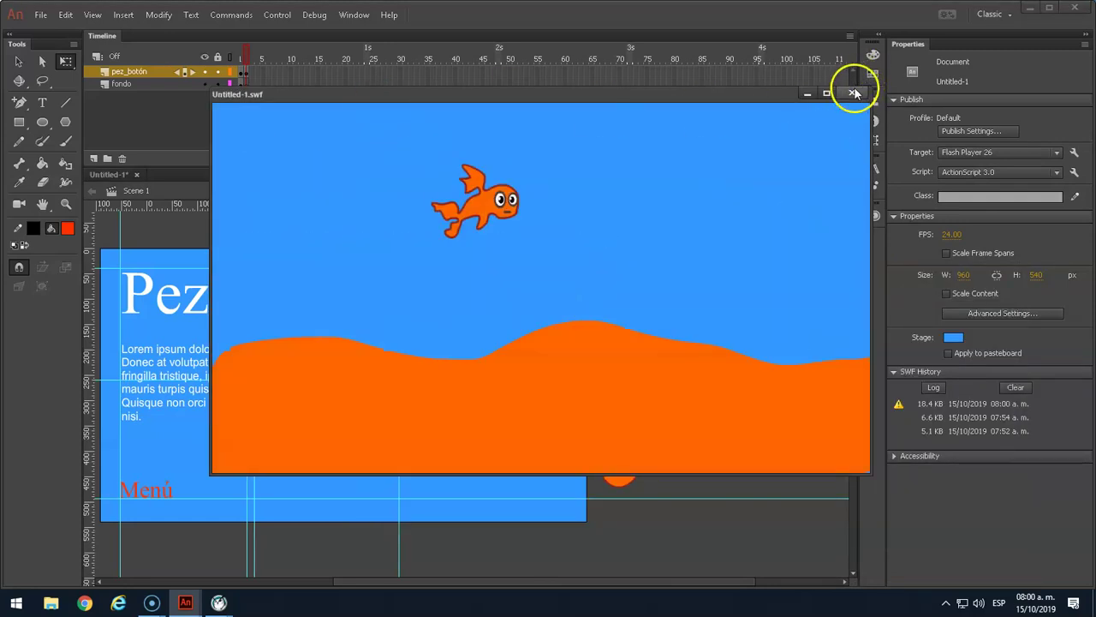
pyautogui.click(854, 92)
# Step: Add the ActionScript Timeline Navigation snippet "Stop at this Frame" to frame 1 of the main timeline
pyautogui.click(720, 328)
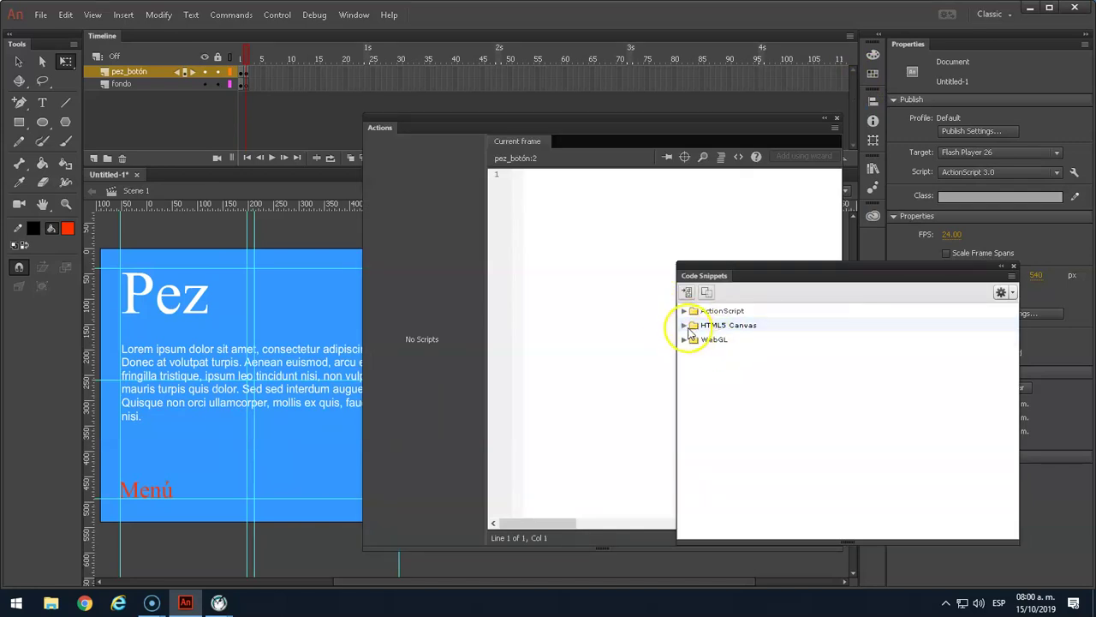
pyautogui.click(704, 314)
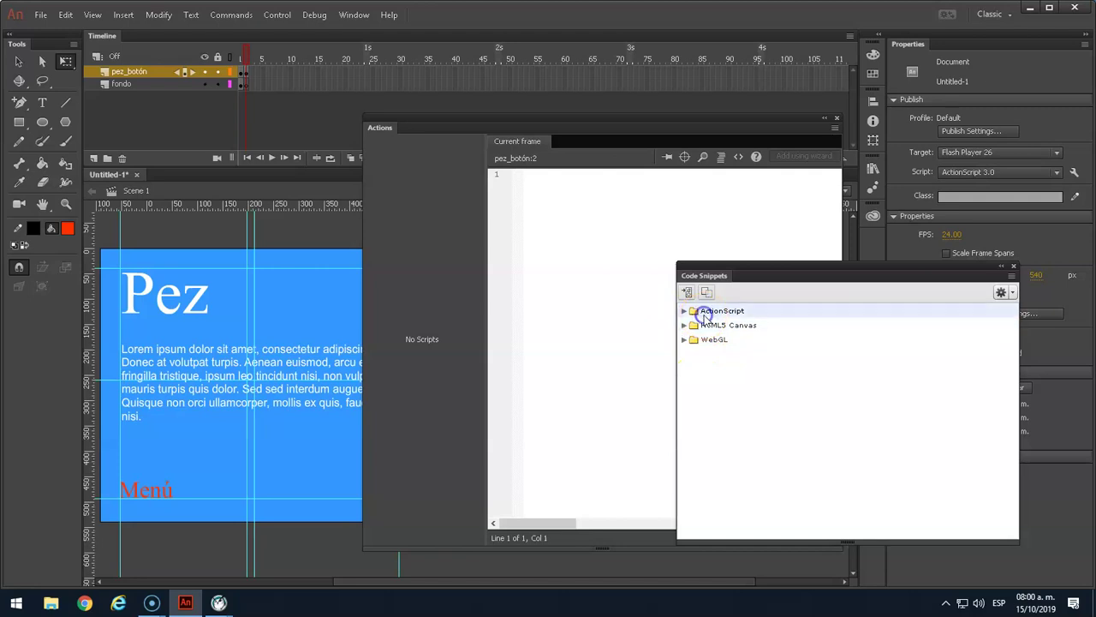
pyautogui.click(684, 311)
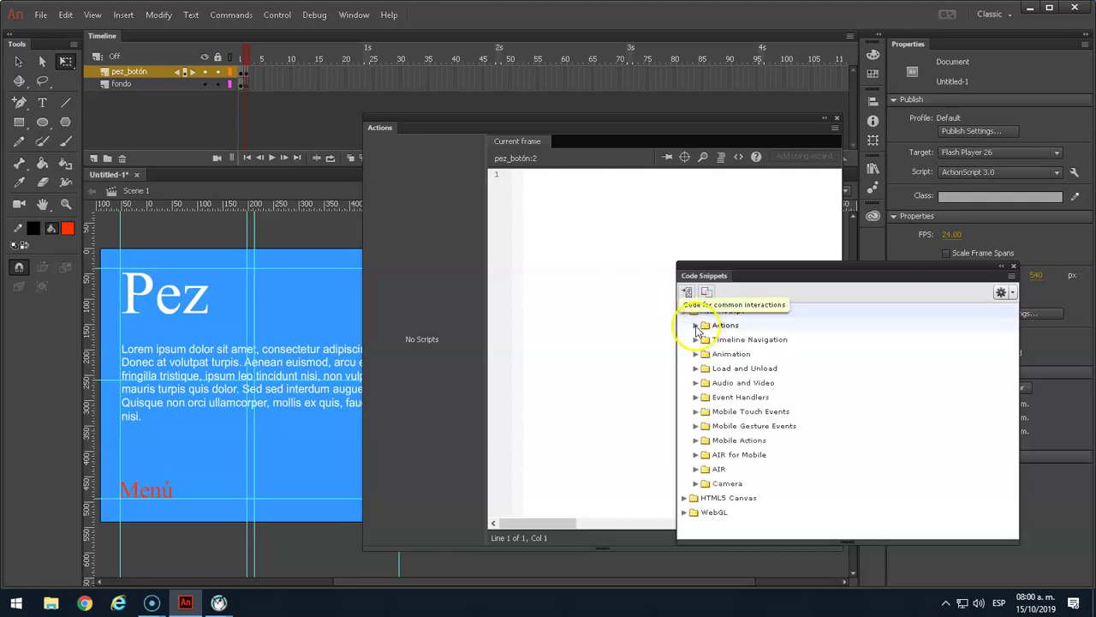
pyautogui.click(696, 340)
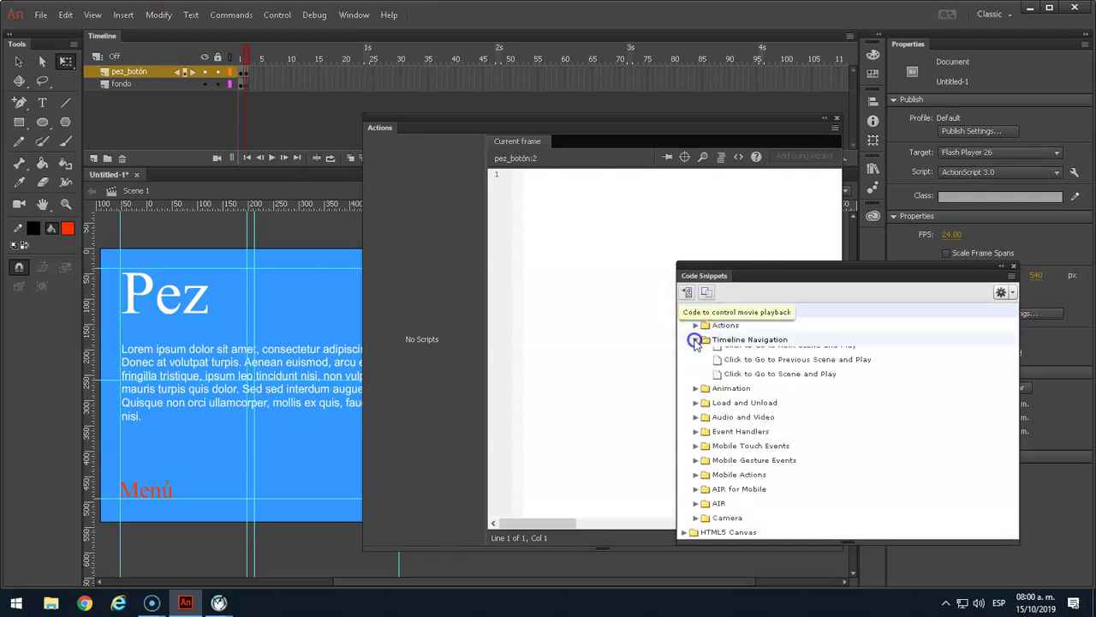
pyautogui.click(240, 59)
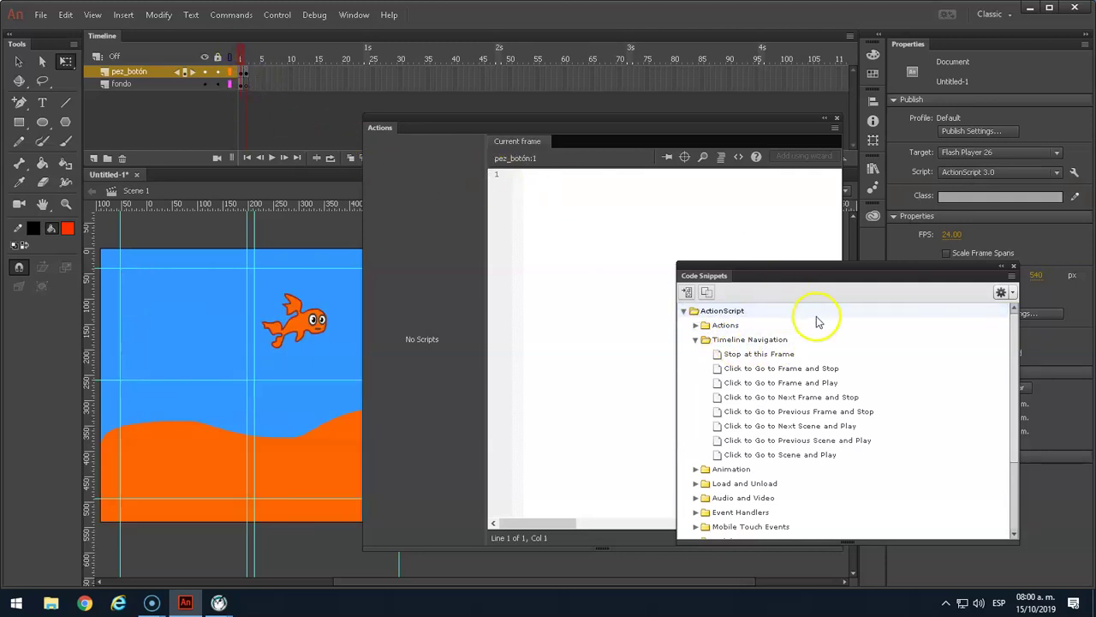
pyautogui.moveTo(243, 53); pyautogui.dragTo(241, 53)
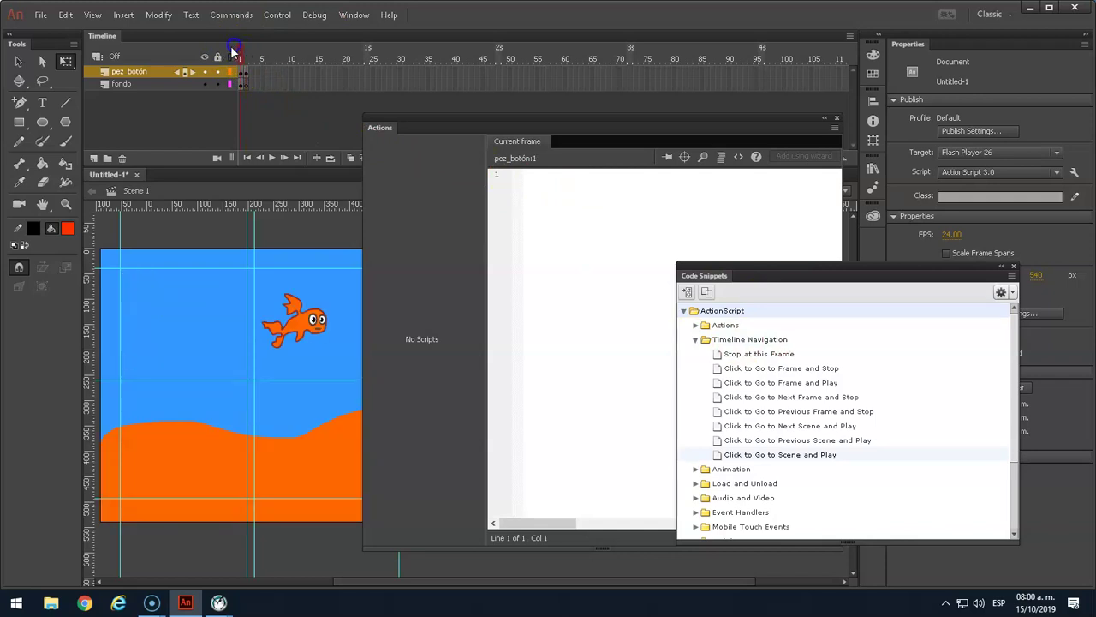
pyautogui.doubleClick(749, 353)
# Step: Review the inserted stop() code on frame 1 and test the movie with it
pyautogui.click(568, 257)
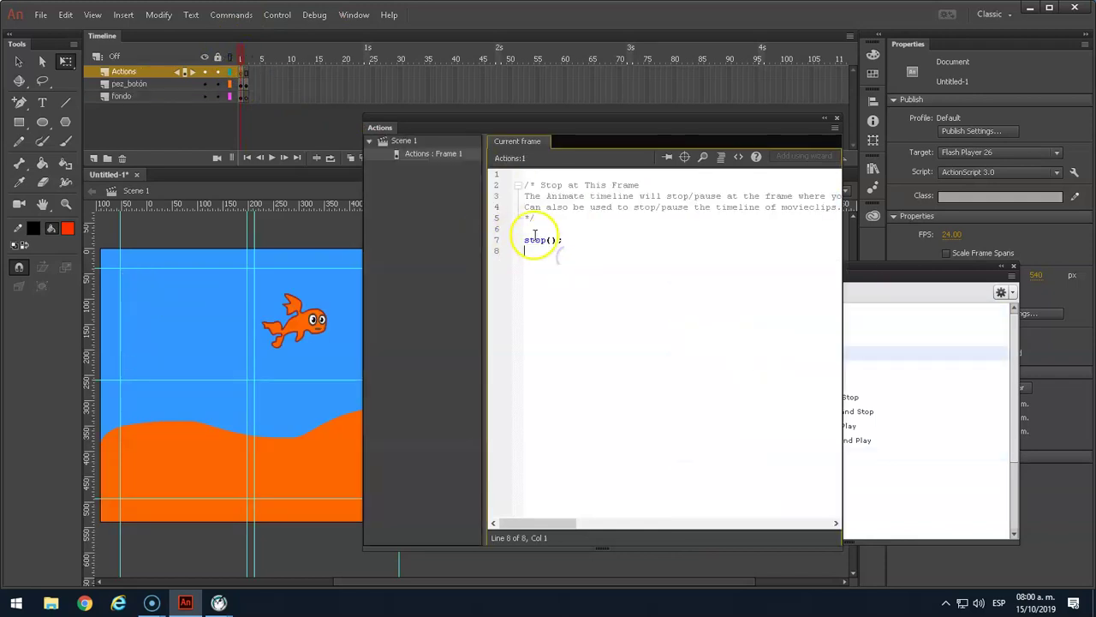
pyautogui.moveTo(523, 182); pyautogui.dragTo(578, 242)
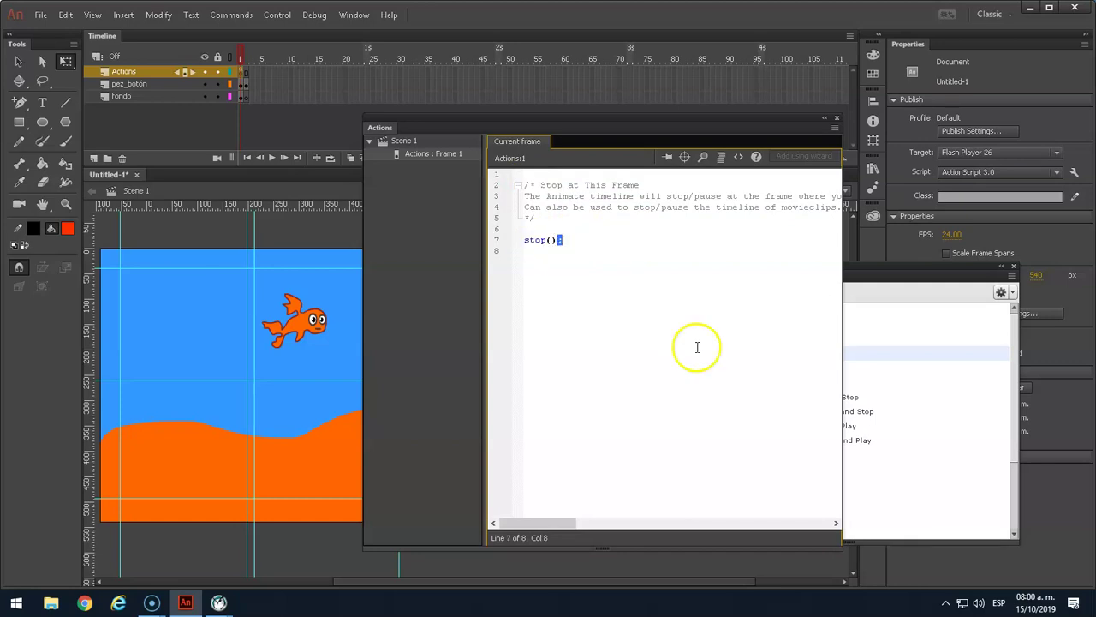
pyautogui.hotkey('ctrl', 'Return')
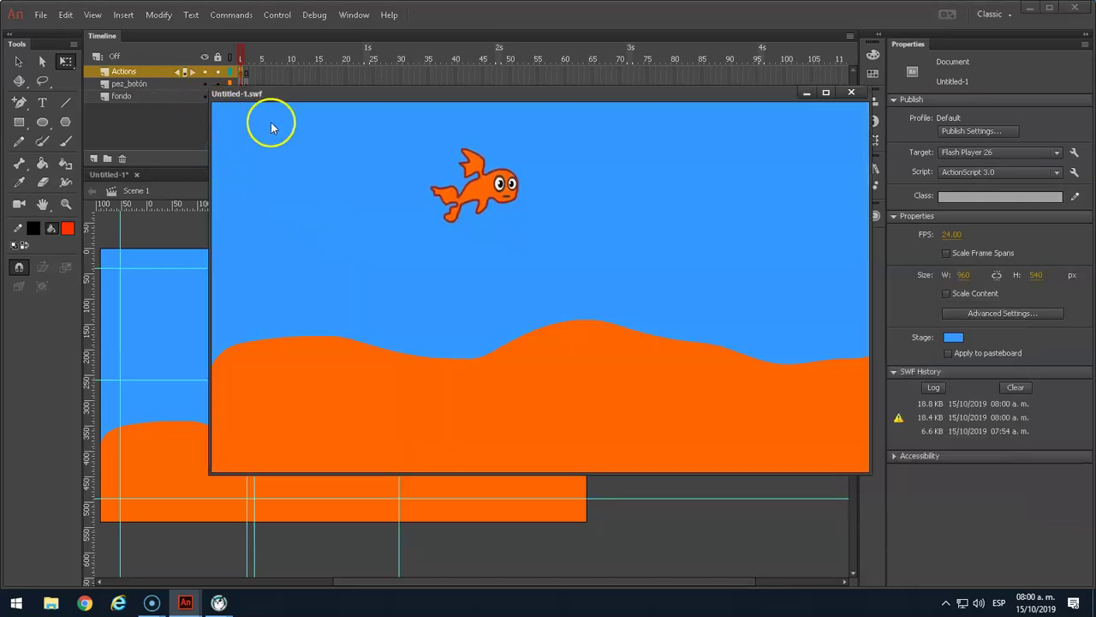
pyautogui.click(852, 92)
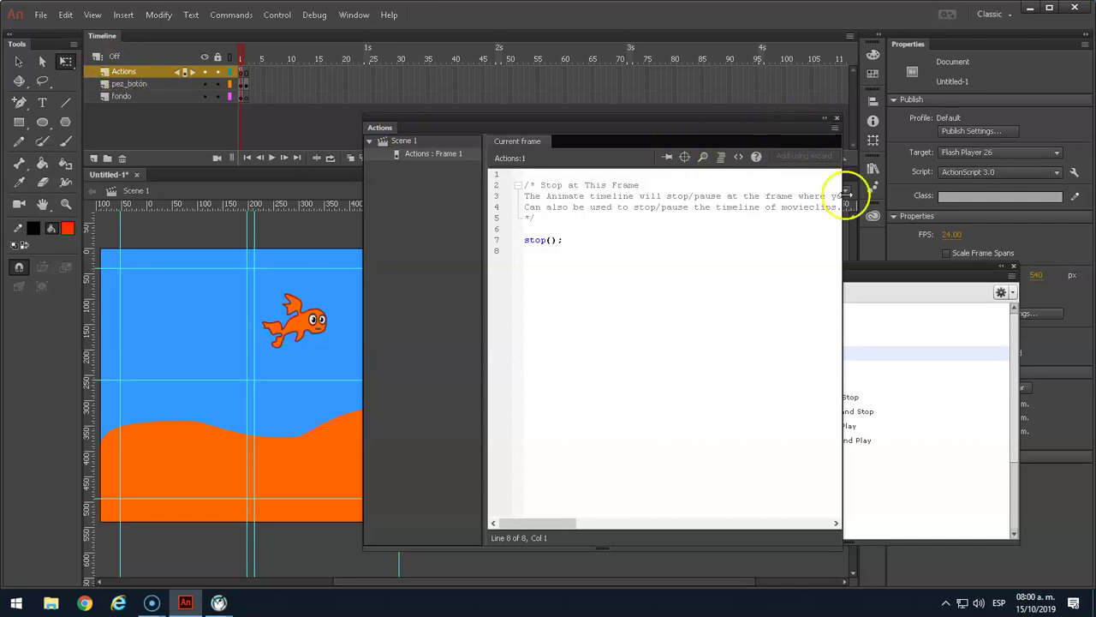
# Step: Select the small fish button on frame 1 and name its instance pez_naranja
pyautogui.click(313, 291)
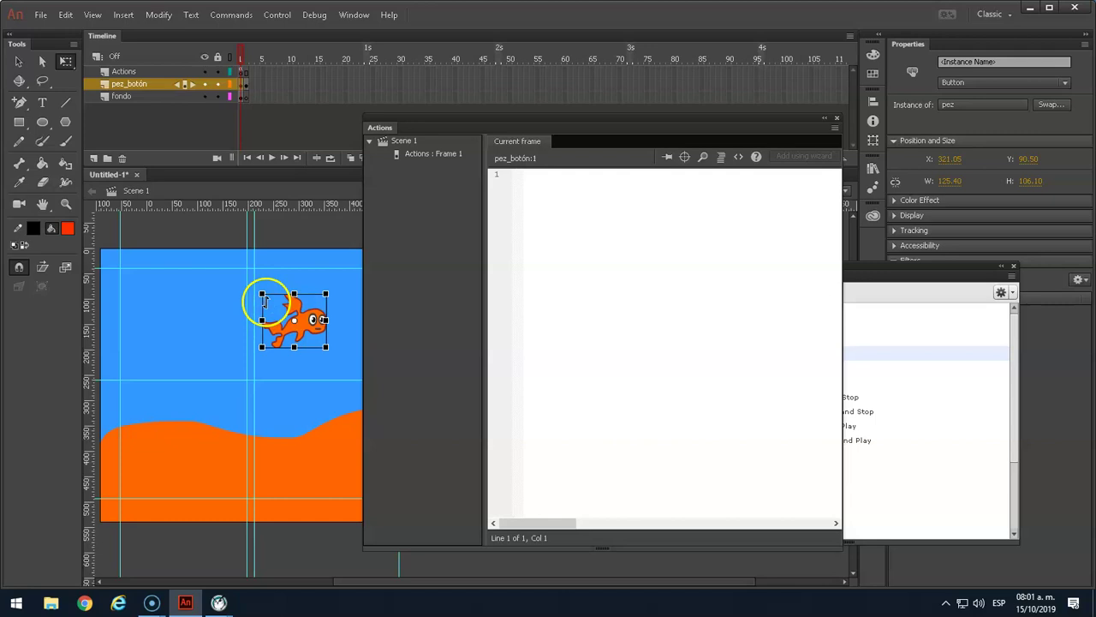
pyautogui.press('v')
pyautogui.click(266, 300)
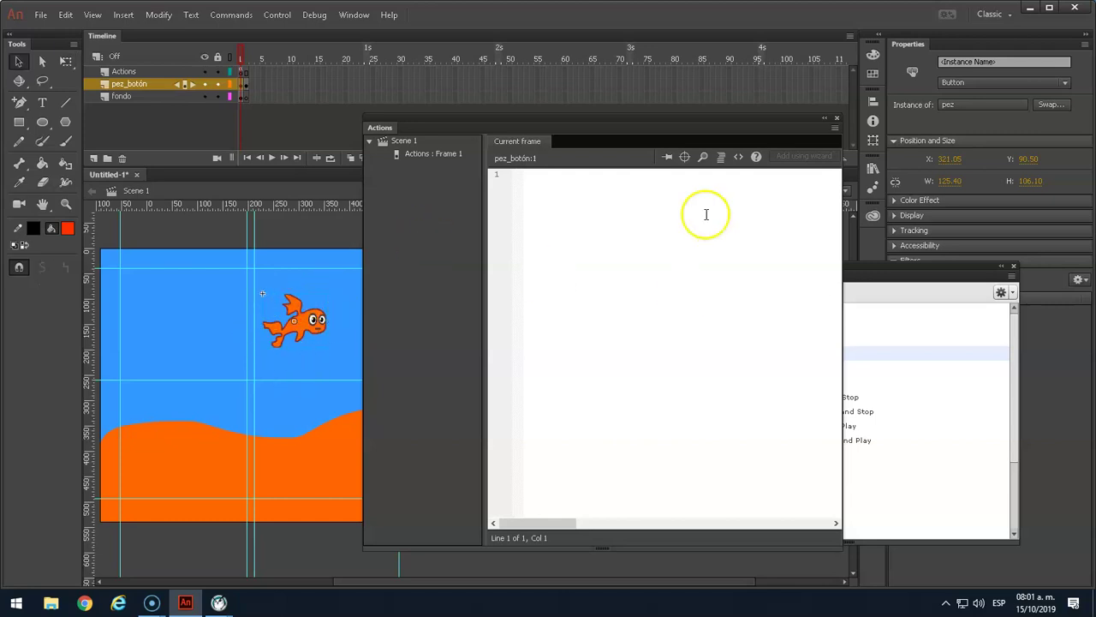
pyautogui.click(971, 62)
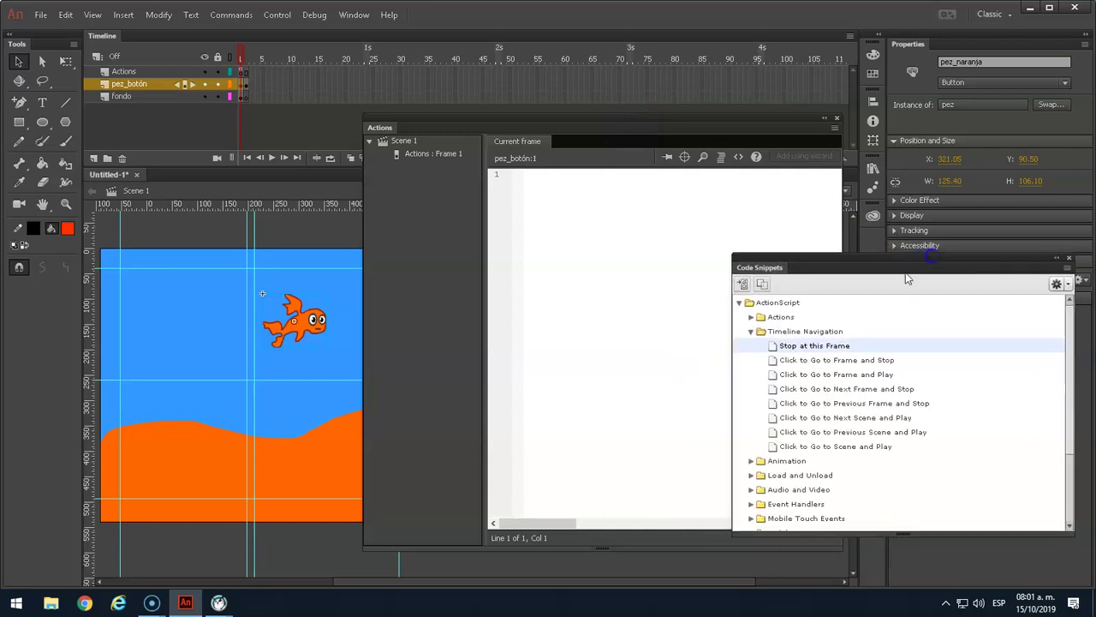
# Step: Add the Timeline Navigation snippet "Click to Go to Frame and Stop" to the pez_naranja button and review its instructions in the script
pyautogui.doubleClick(848, 360)
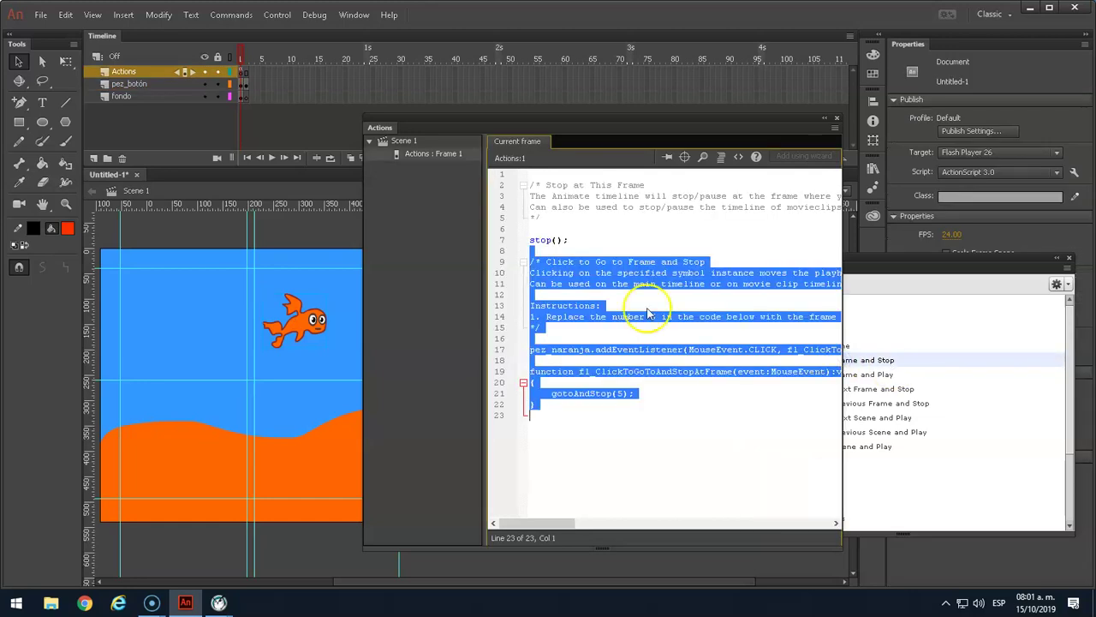
pyautogui.click(579, 283)
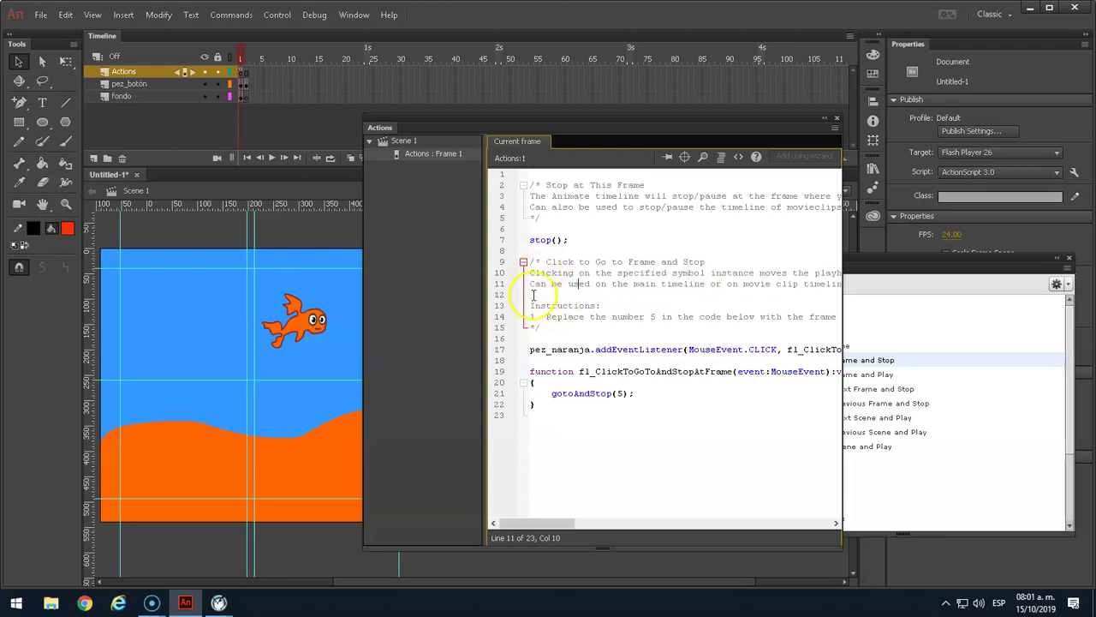
pyautogui.moveTo(535, 304); pyautogui.dragTo(588, 317)
pyautogui.click(625, 316)
# Step: Set the target frame of the pez_naranja button's gotoAndStop call to 2 in the frame 1 script
pyautogui.doubleClick(621, 393)
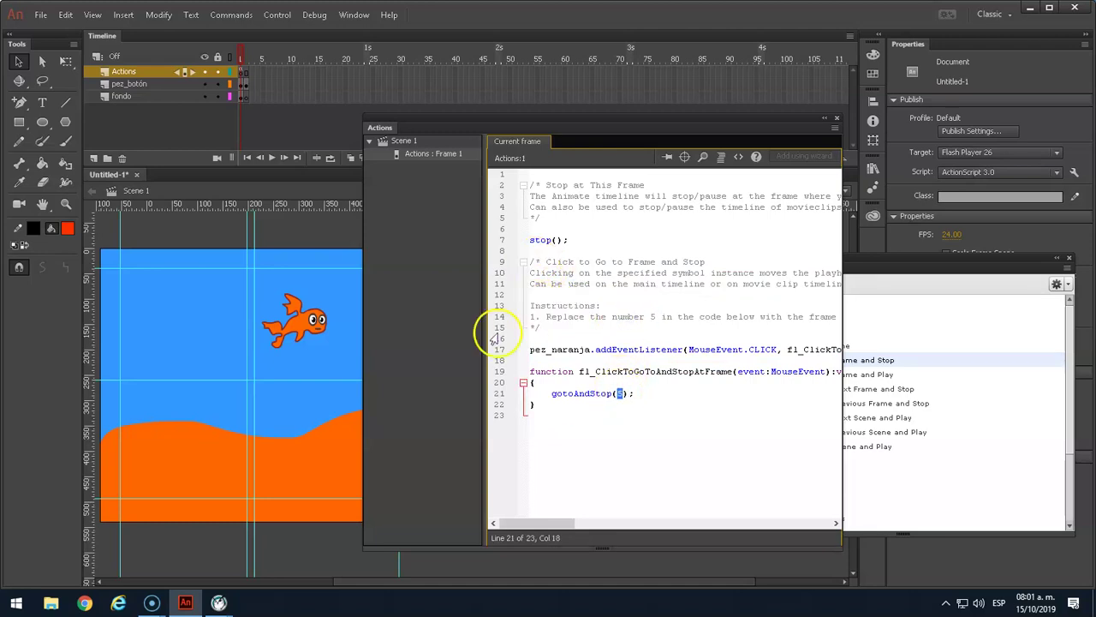
pyautogui.click(246, 60)
pyautogui.click(242, 58)
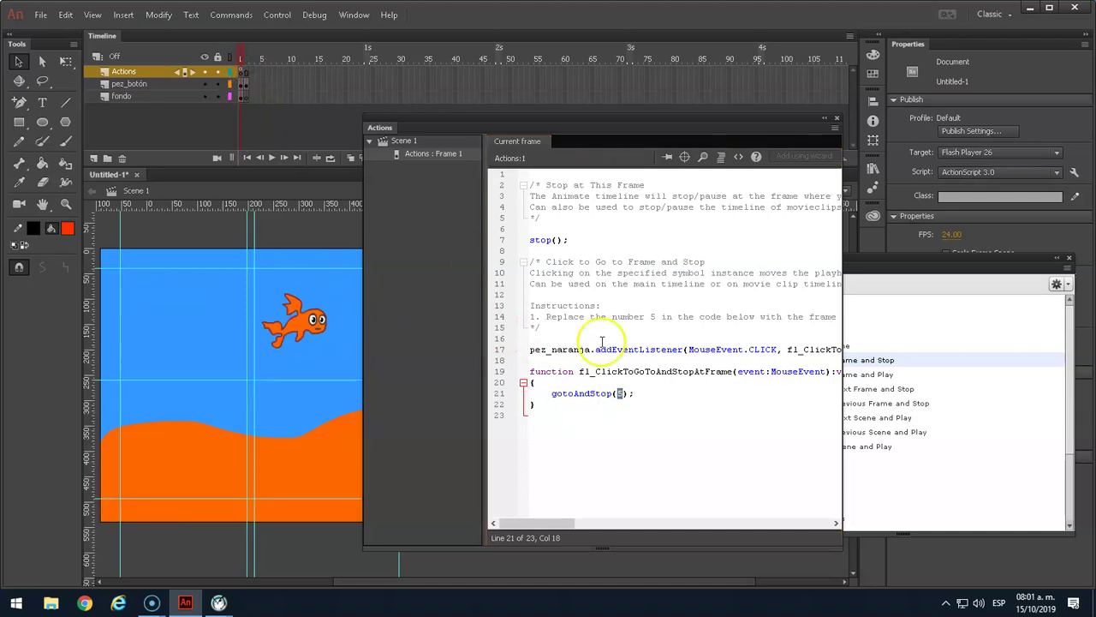
pyautogui.click(631, 405)
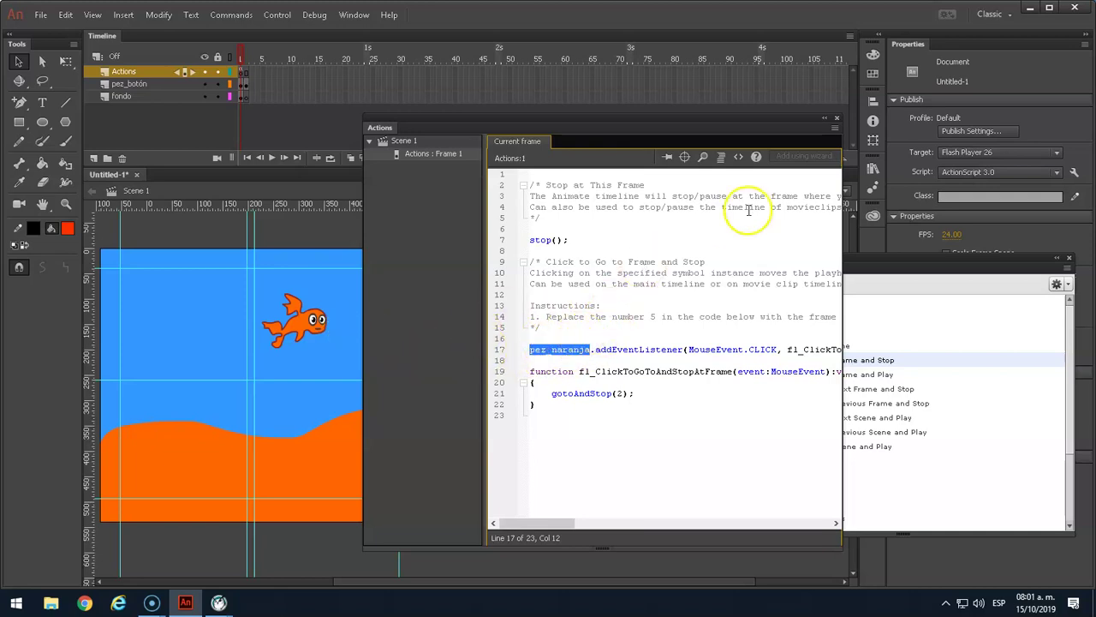
# Step: Add the "Click to Go to Frame and Stop" snippet to the Menú button on frame 2, accepting an automatic instance name and suppressing further warnings
pyautogui.click(247, 58)
pyautogui.click(138, 493)
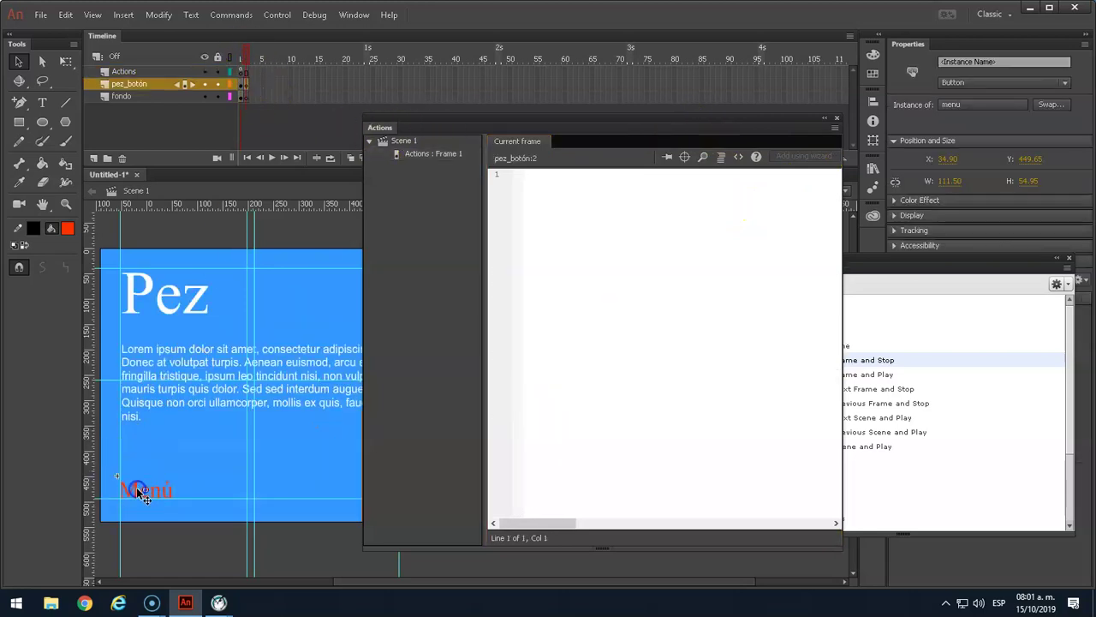
pyautogui.click(894, 258)
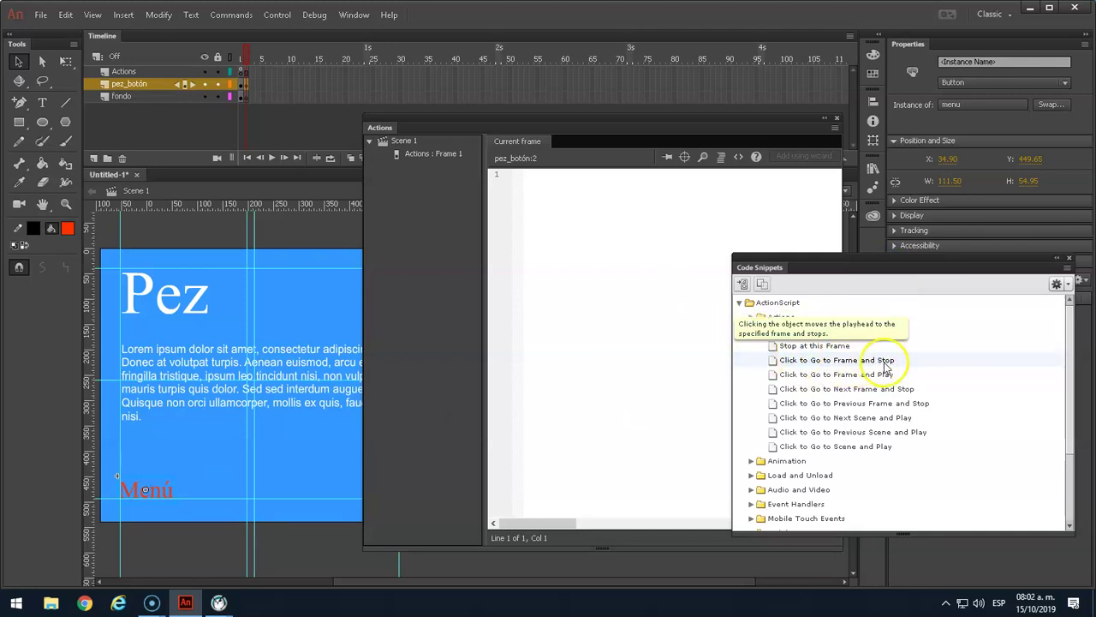
pyautogui.doubleClick(773, 364)
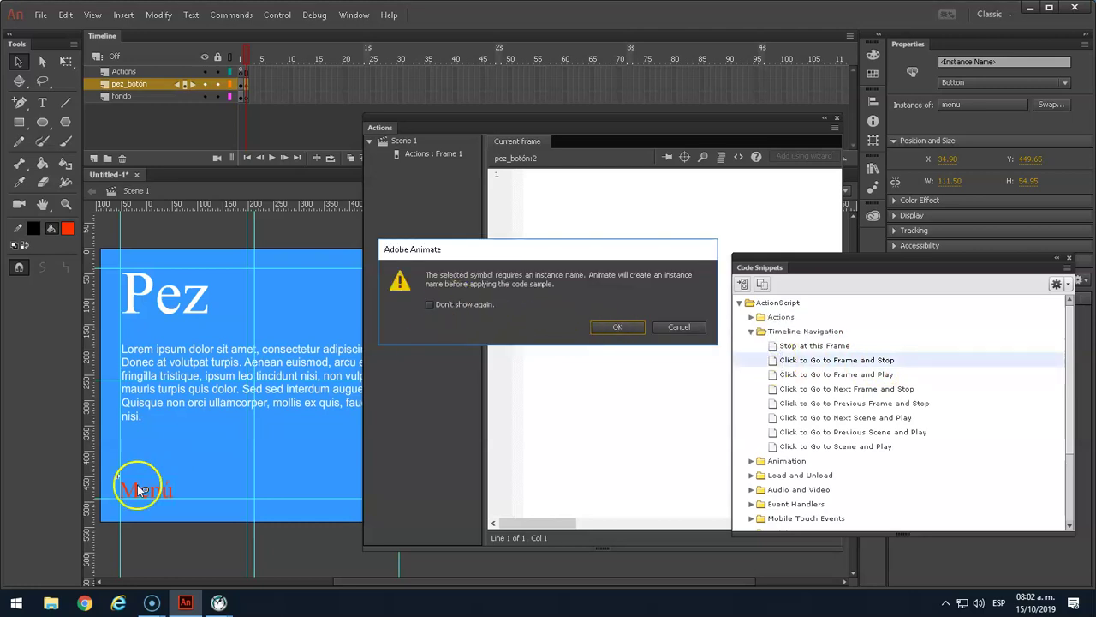
pyautogui.click(430, 308)
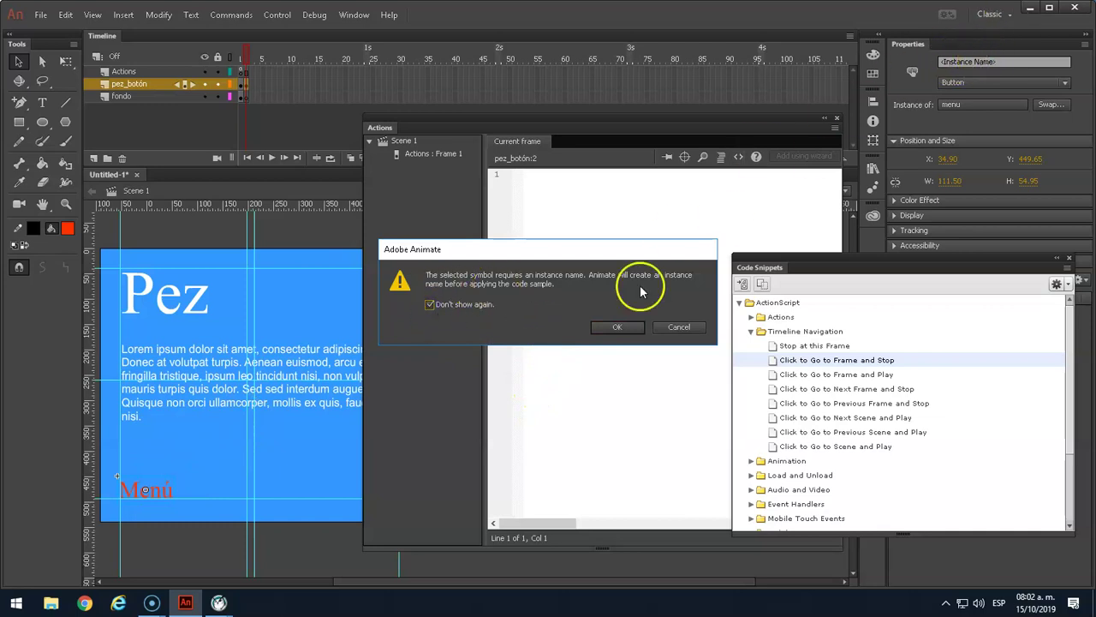
pyautogui.click(617, 328)
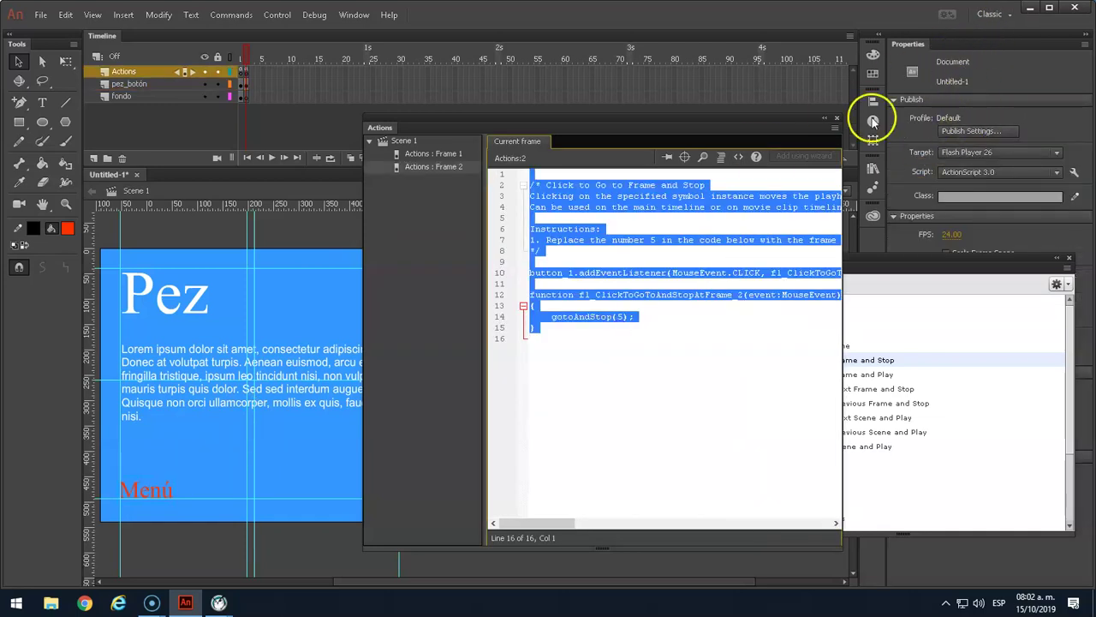
# Step: Check the instance name assigned to the Menú button on frame 2
pyautogui.click(165, 497)
pyautogui.click(979, 61)
pyautogui.click(640, 317)
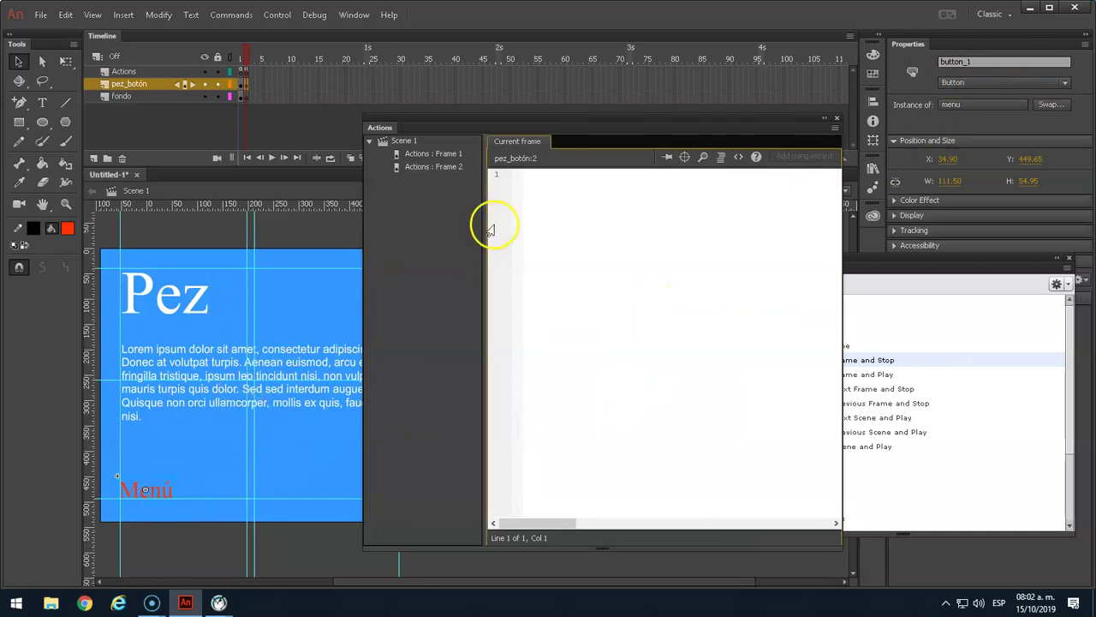
# Step: Compare the scripts of both frames and edit frame 2's gotoAndStop target so the Menú button returns to the first frame
pyautogui.click(426, 157)
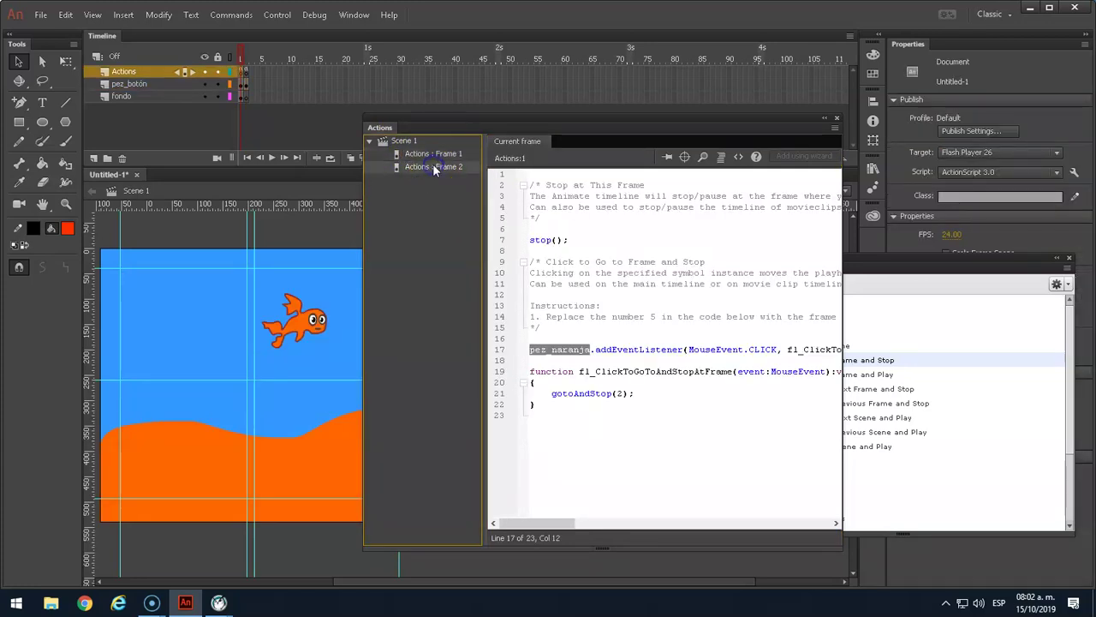
pyautogui.click(434, 168)
pyautogui.click(557, 273)
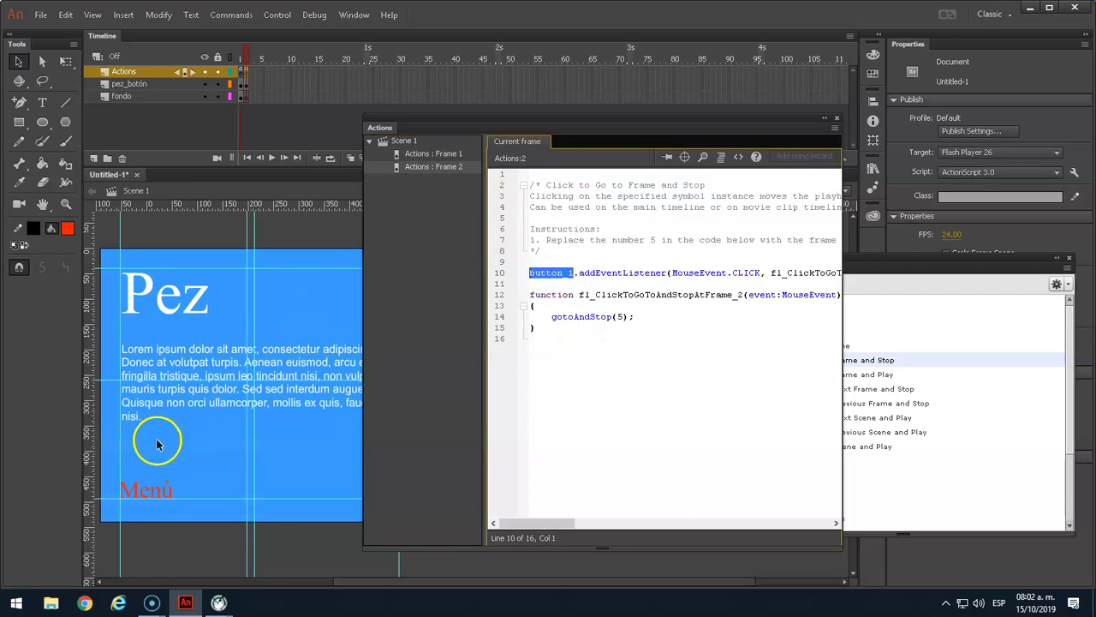
pyautogui.click(619, 316)
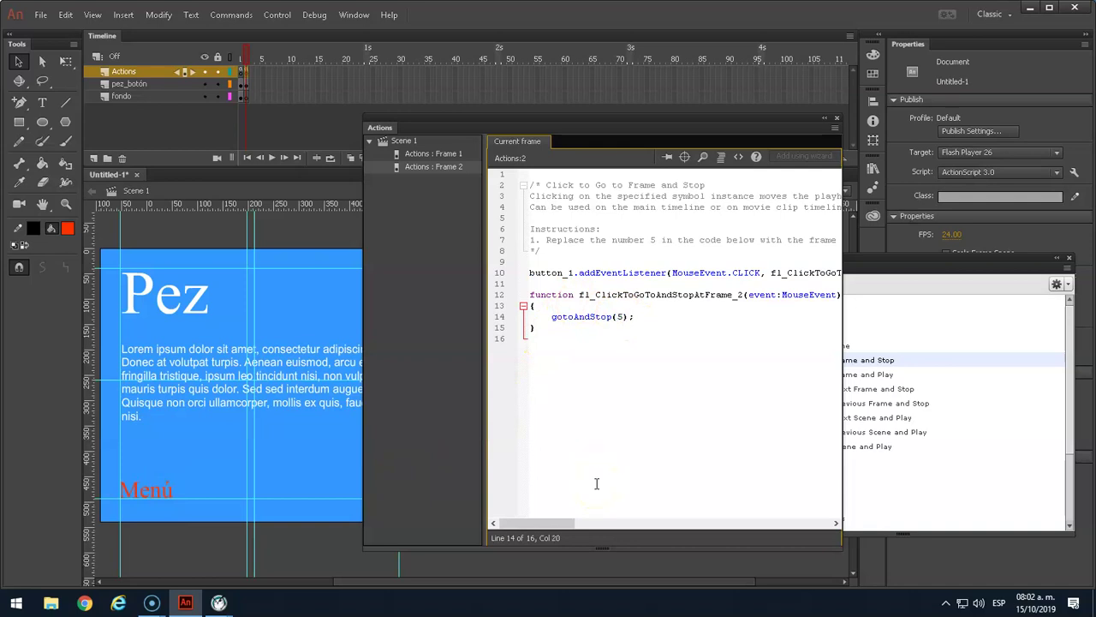
pyautogui.click(621, 317)
# Step: Test the movie by going back and forth between the two frames with the fish and Menú buttons, and close the preview
pyautogui.hotkey('ctrl', 'Return')
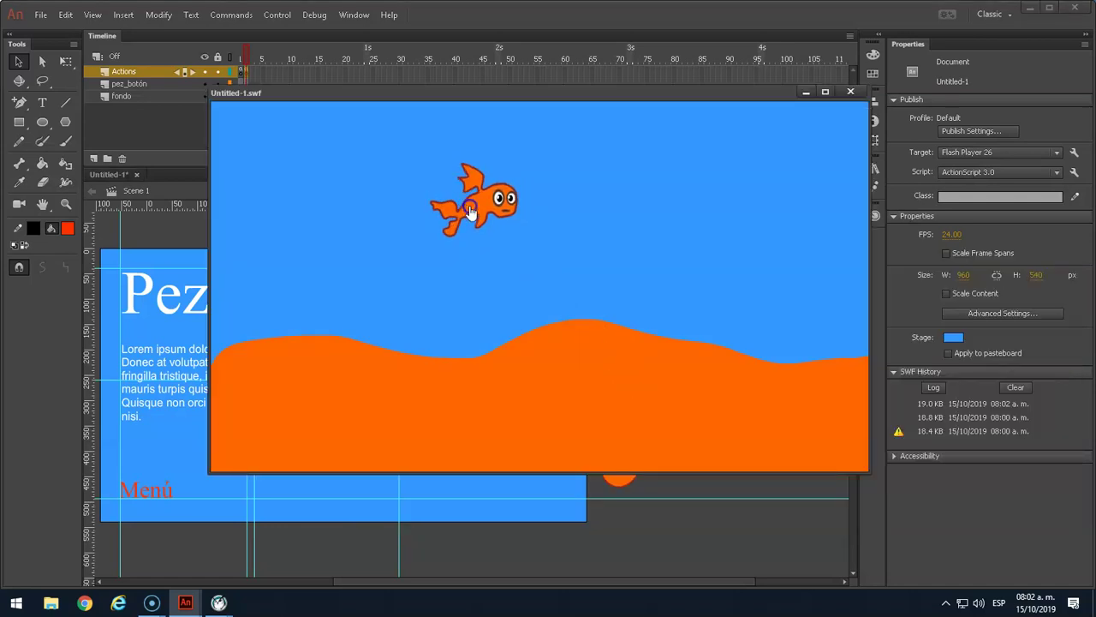
pyautogui.click(470, 211)
pyautogui.click(293, 432)
pyautogui.click(293, 432)
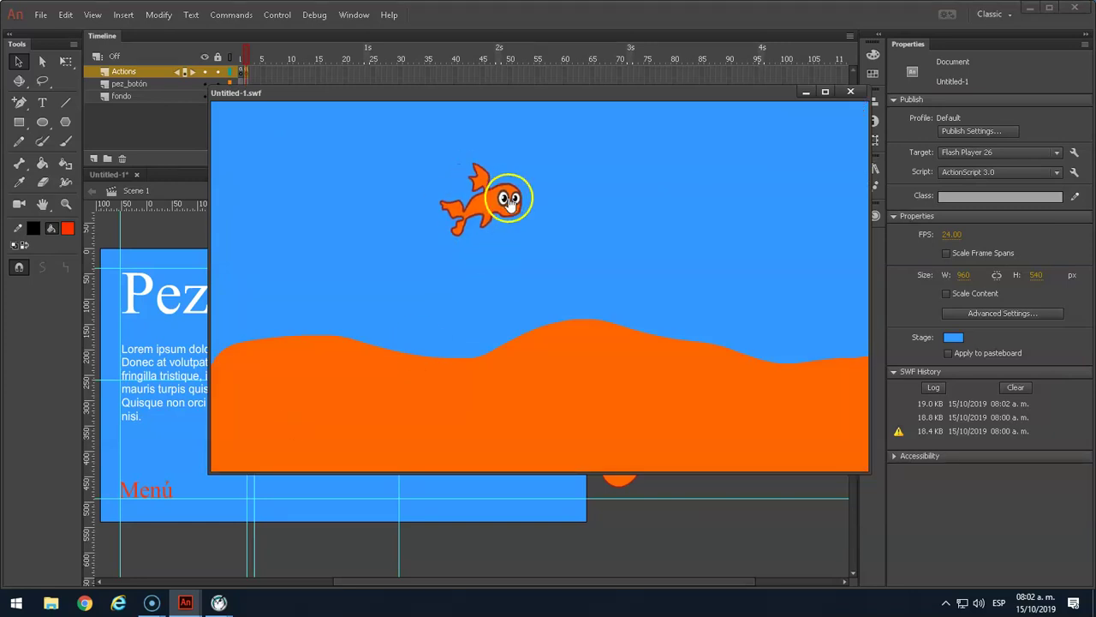
pyautogui.click(643, 311)
pyautogui.click(482, 232)
pyautogui.click(463, 183)
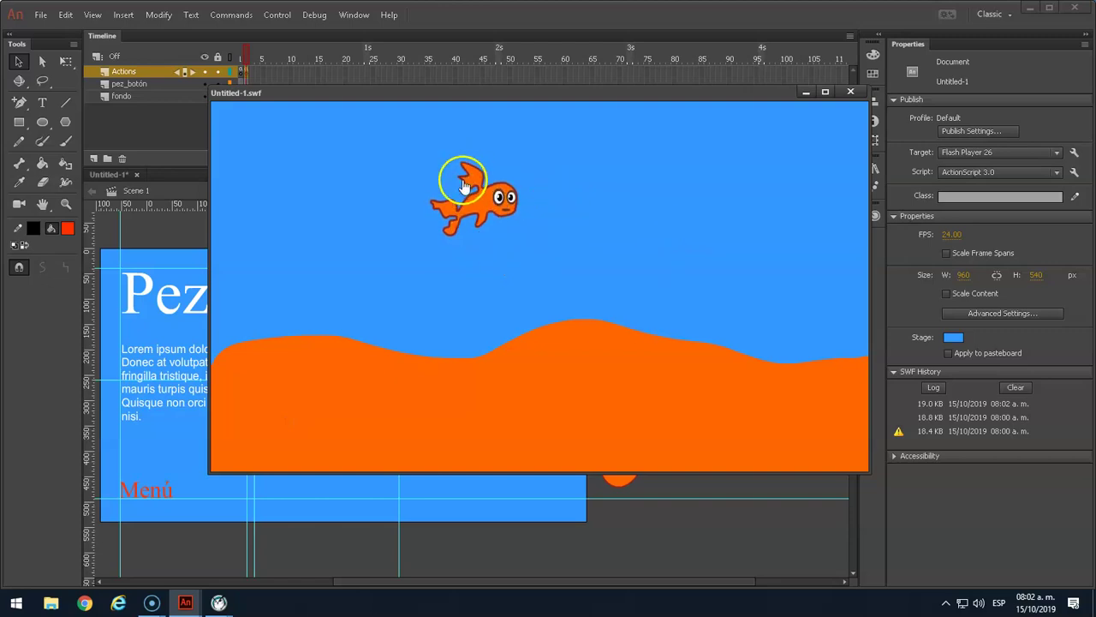
pyautogui.click(850, 93)
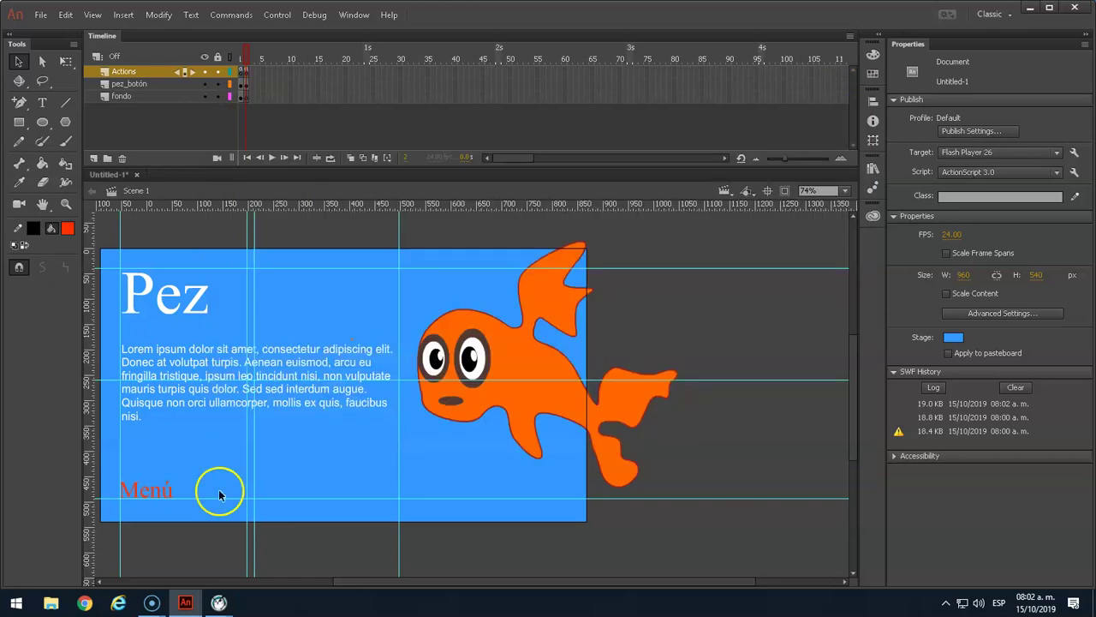